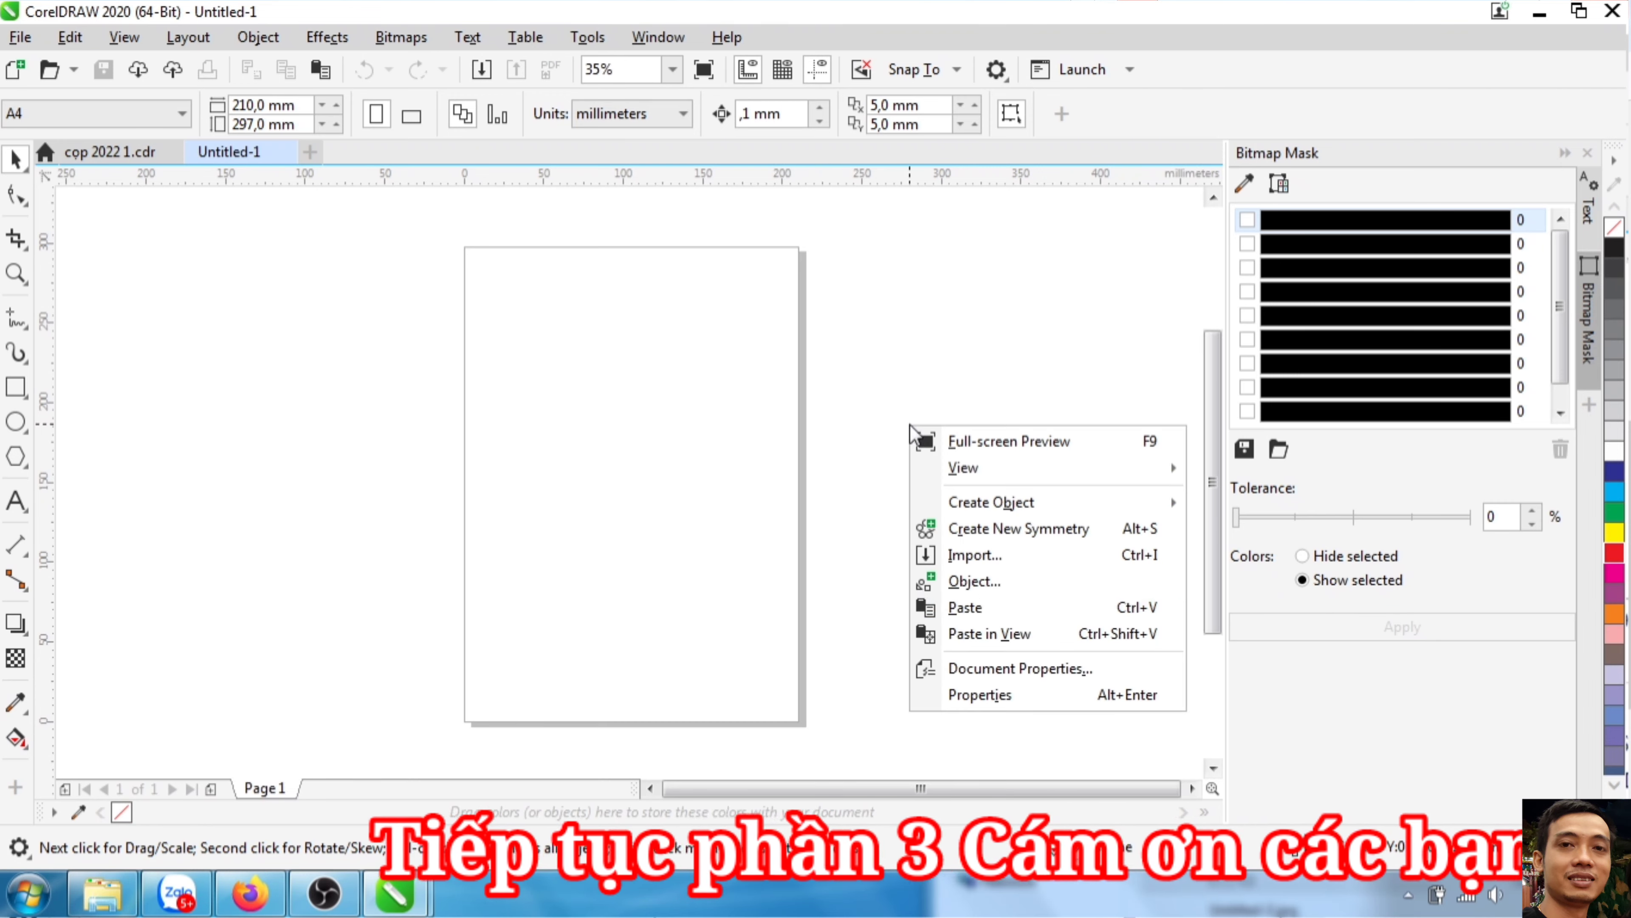
# - Paste the copied T-shirt photo onto the page and rotate it about 9.3 degrees counterclockwise so the larger tiger stands upright
pyautogui.click(999, 611)
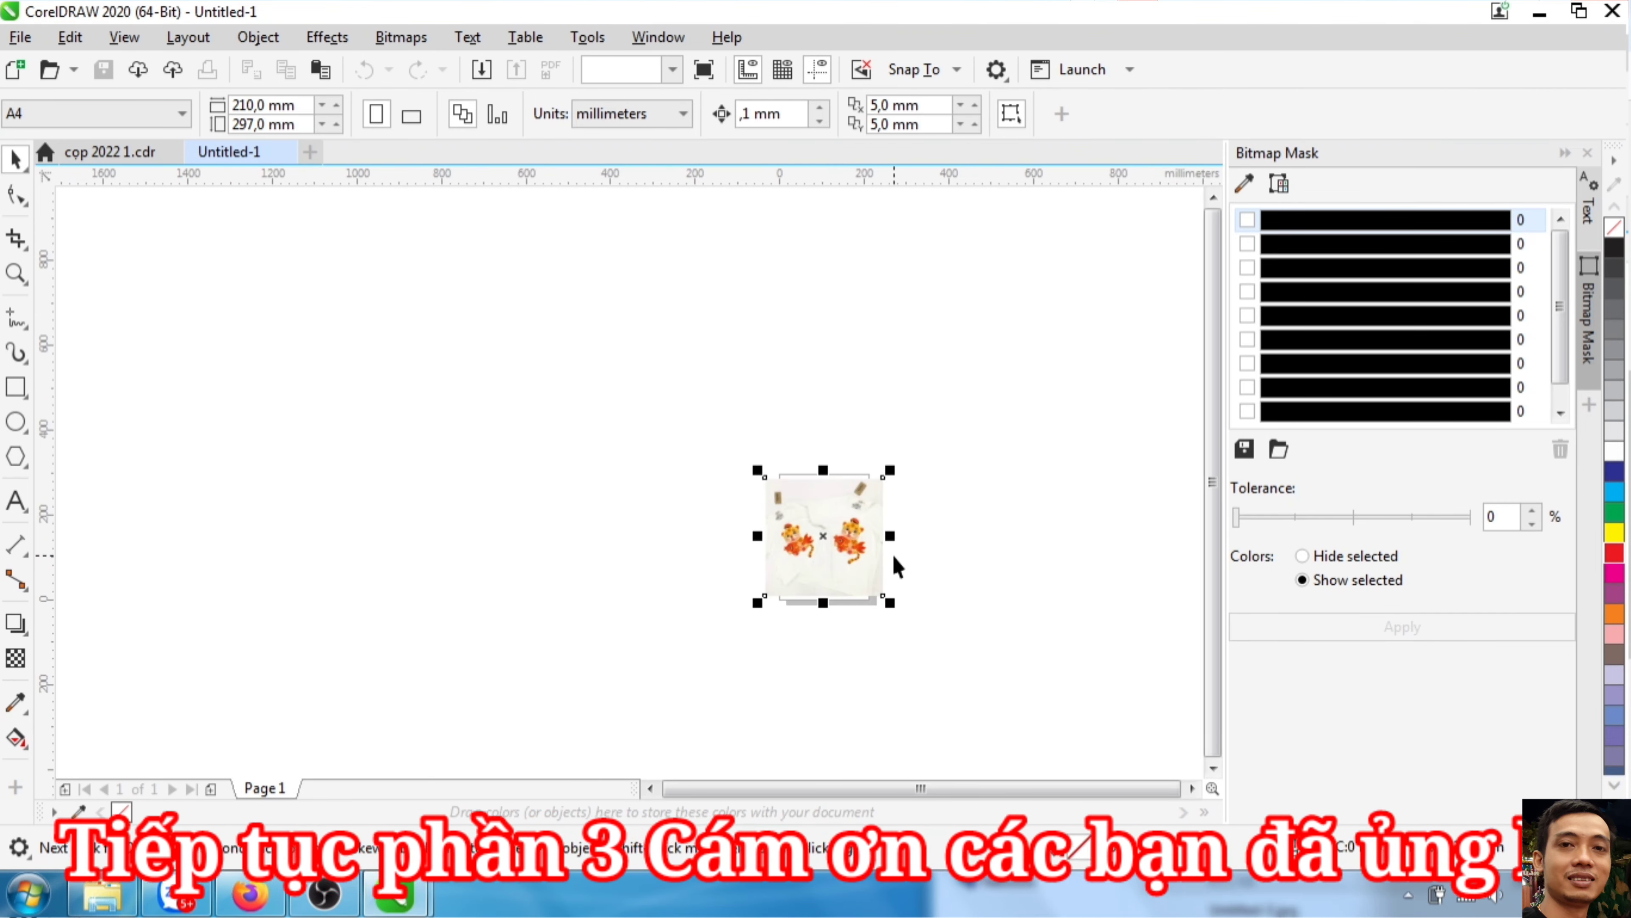
pyautogui.scroll(3, 818, 479)
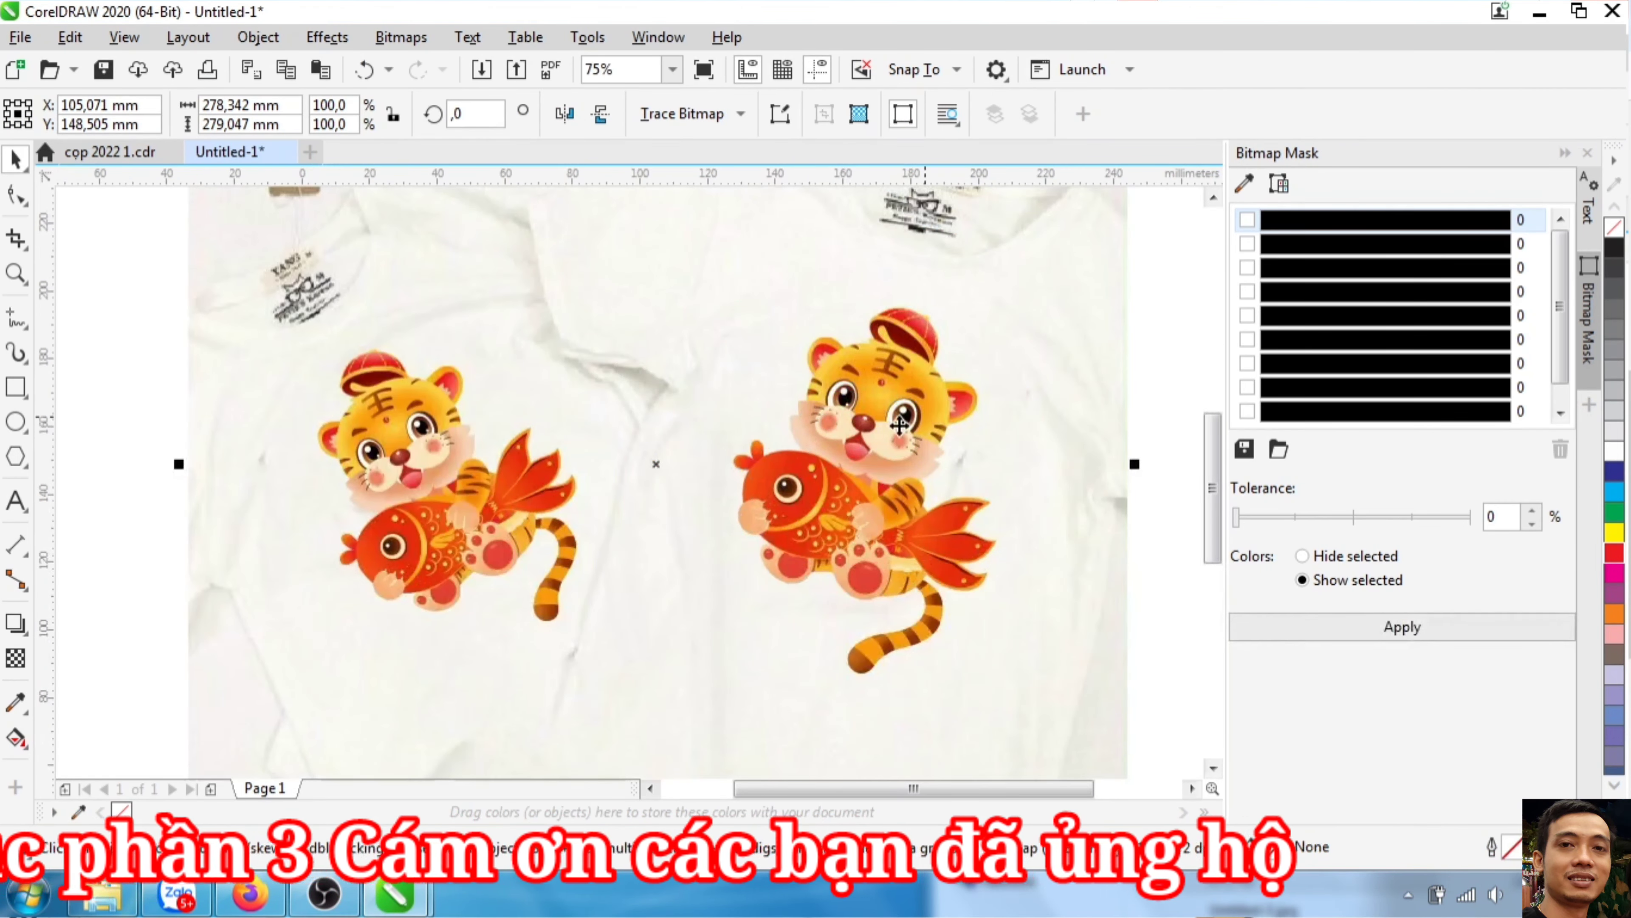
pyautogui.scroll(-5, 828, 450)
pyautogui.scroll(2, 837, 421)
pyautogui.scroll(3, 836, 421)
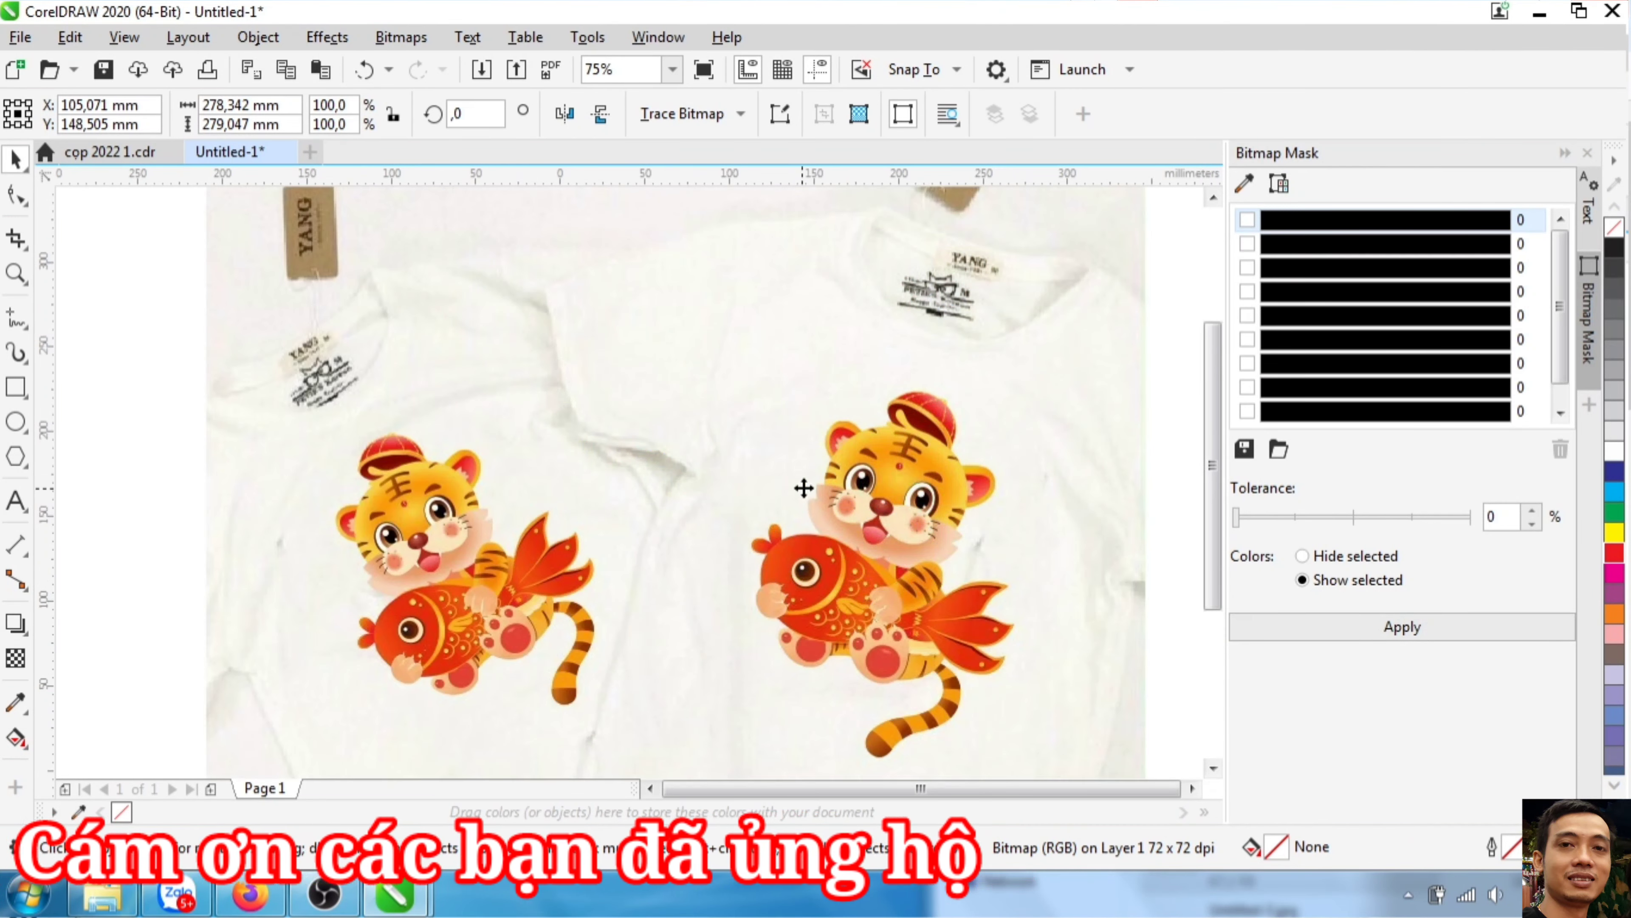
pyautogui.scroll(-2, 804, 484)
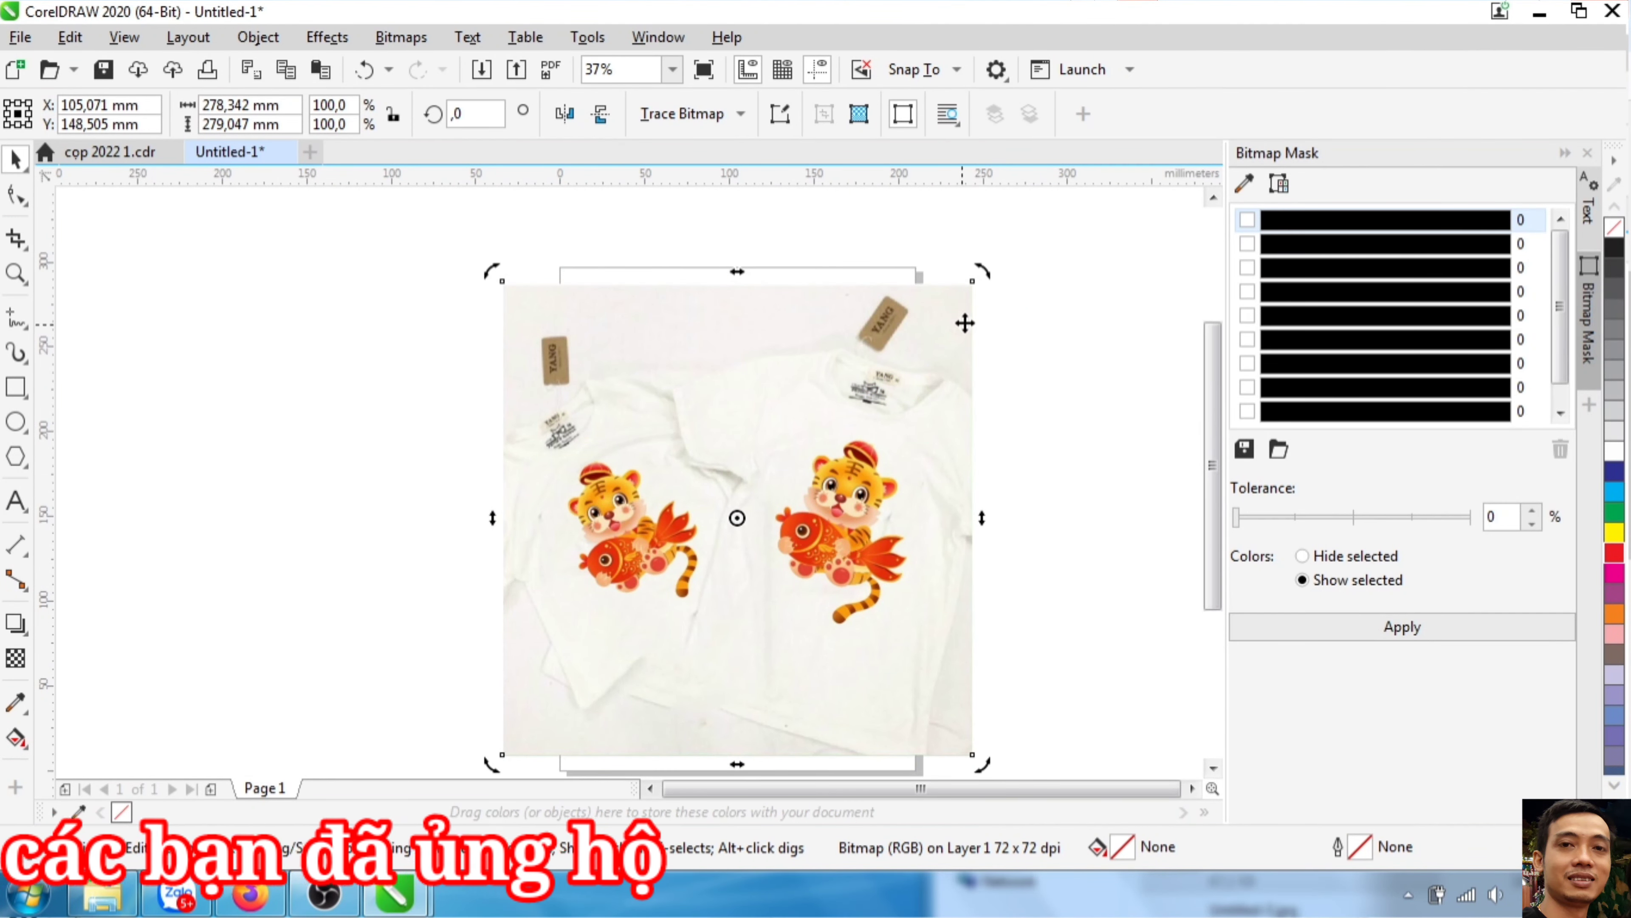
pyautogui.moveTo(984, 273); pyautogui.dragTo(997, 240)
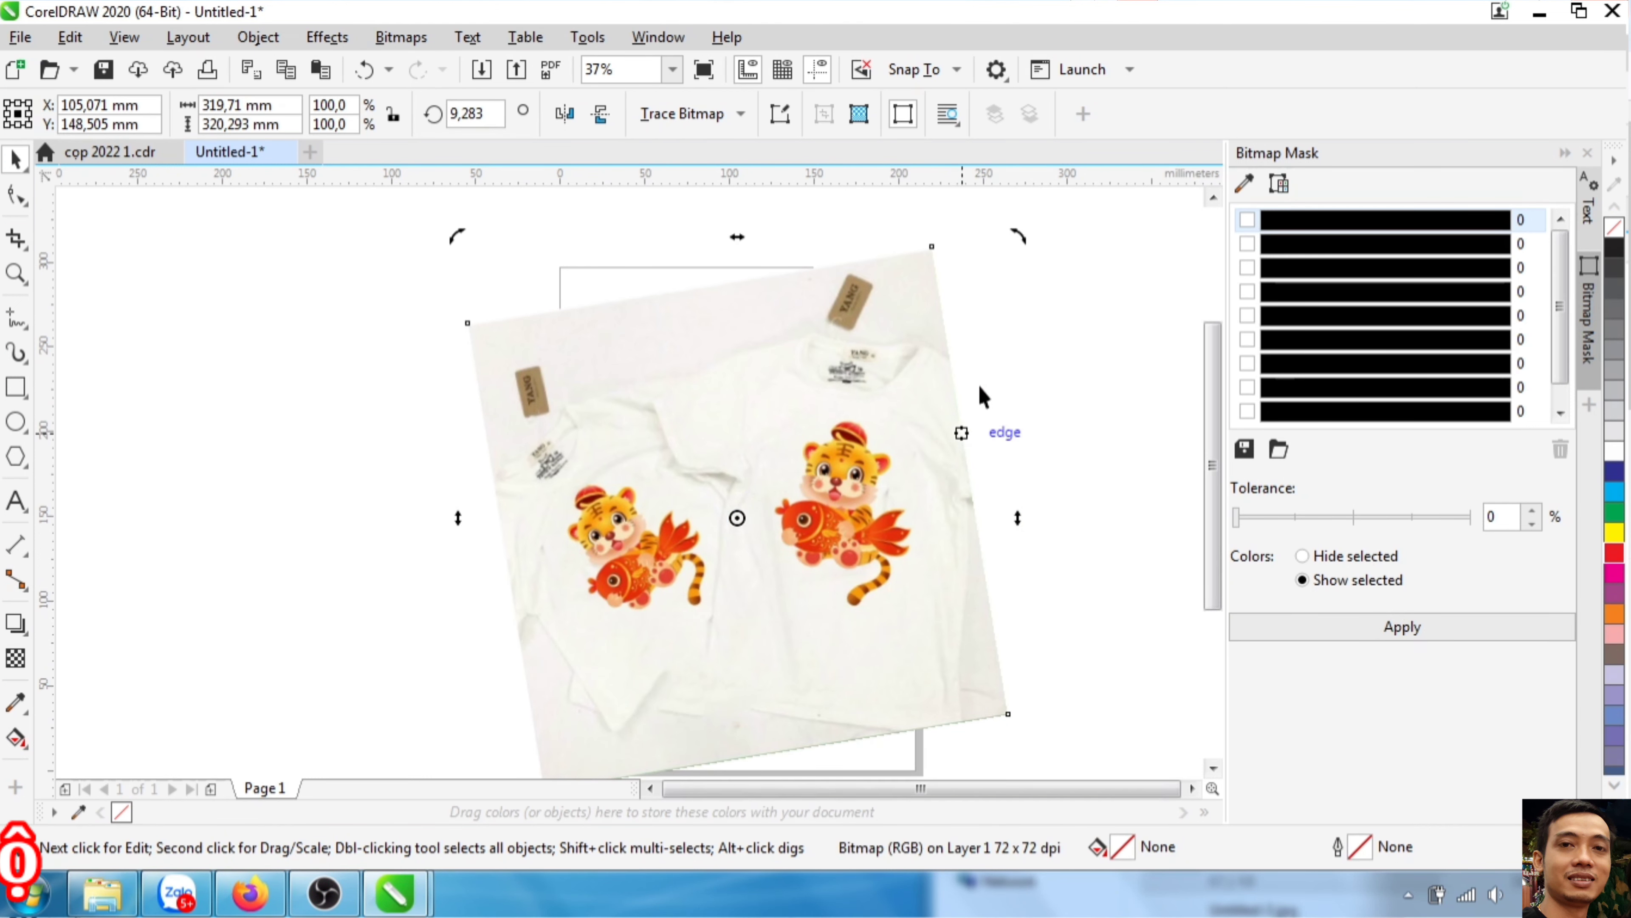
pyautogui.click(1058, 495)
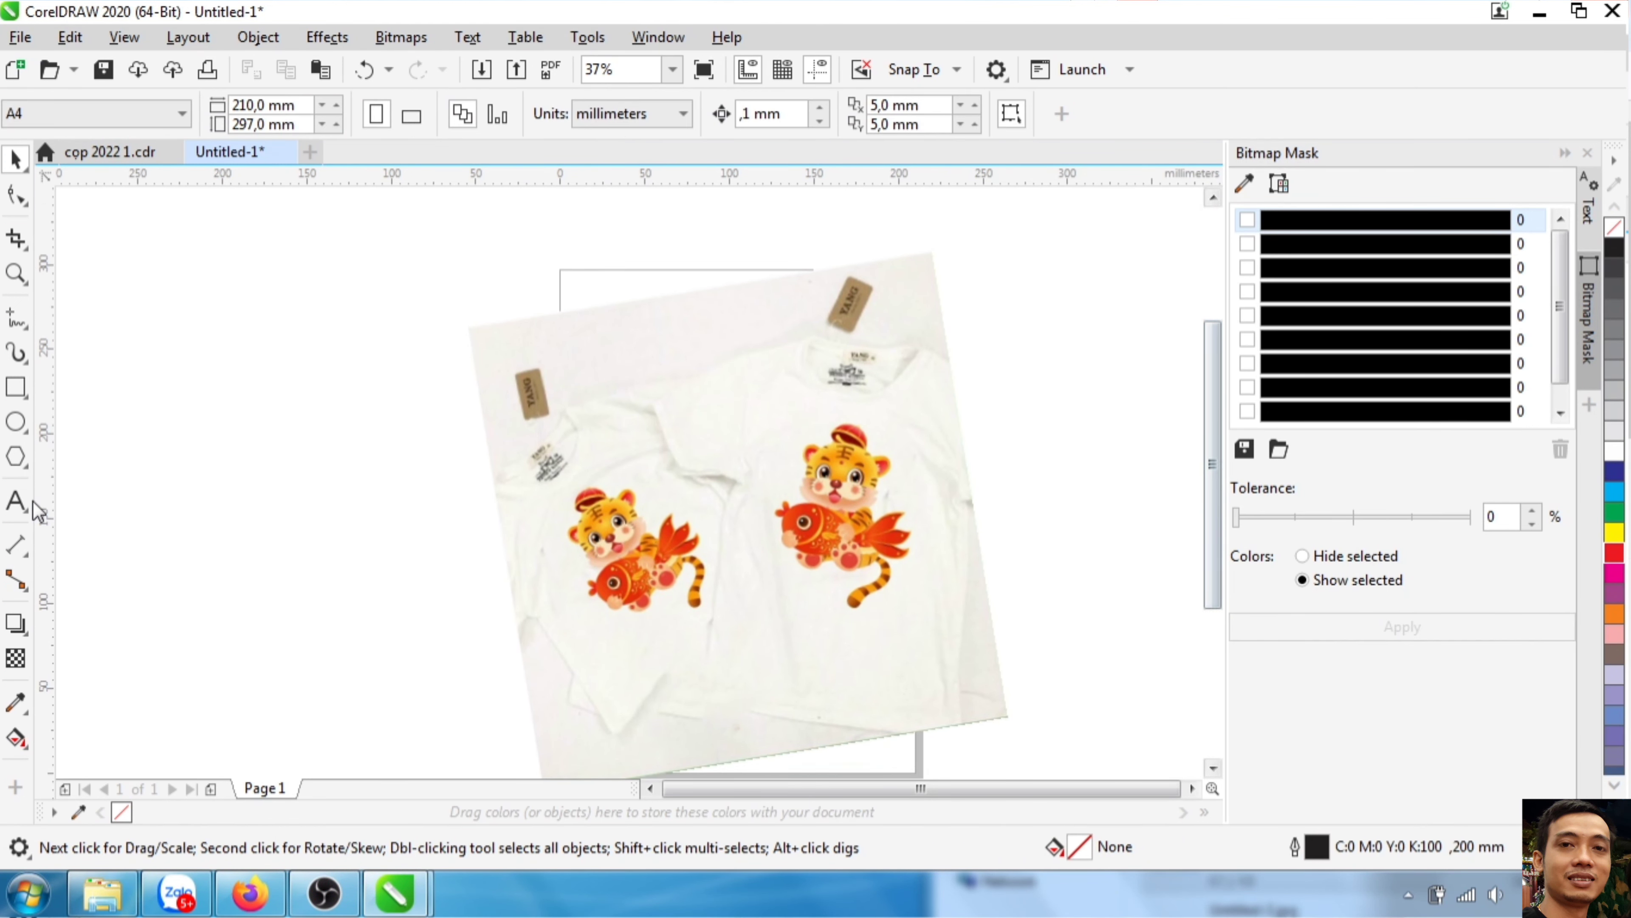
# - Frame the larger tiger with a rectangle about 92 × 117 mm and PowerClip the photo inside it
pyautogui.click(16, 388)
pyautogui.moveTo(767, 416); pyautogui.dragTo(923, 615)
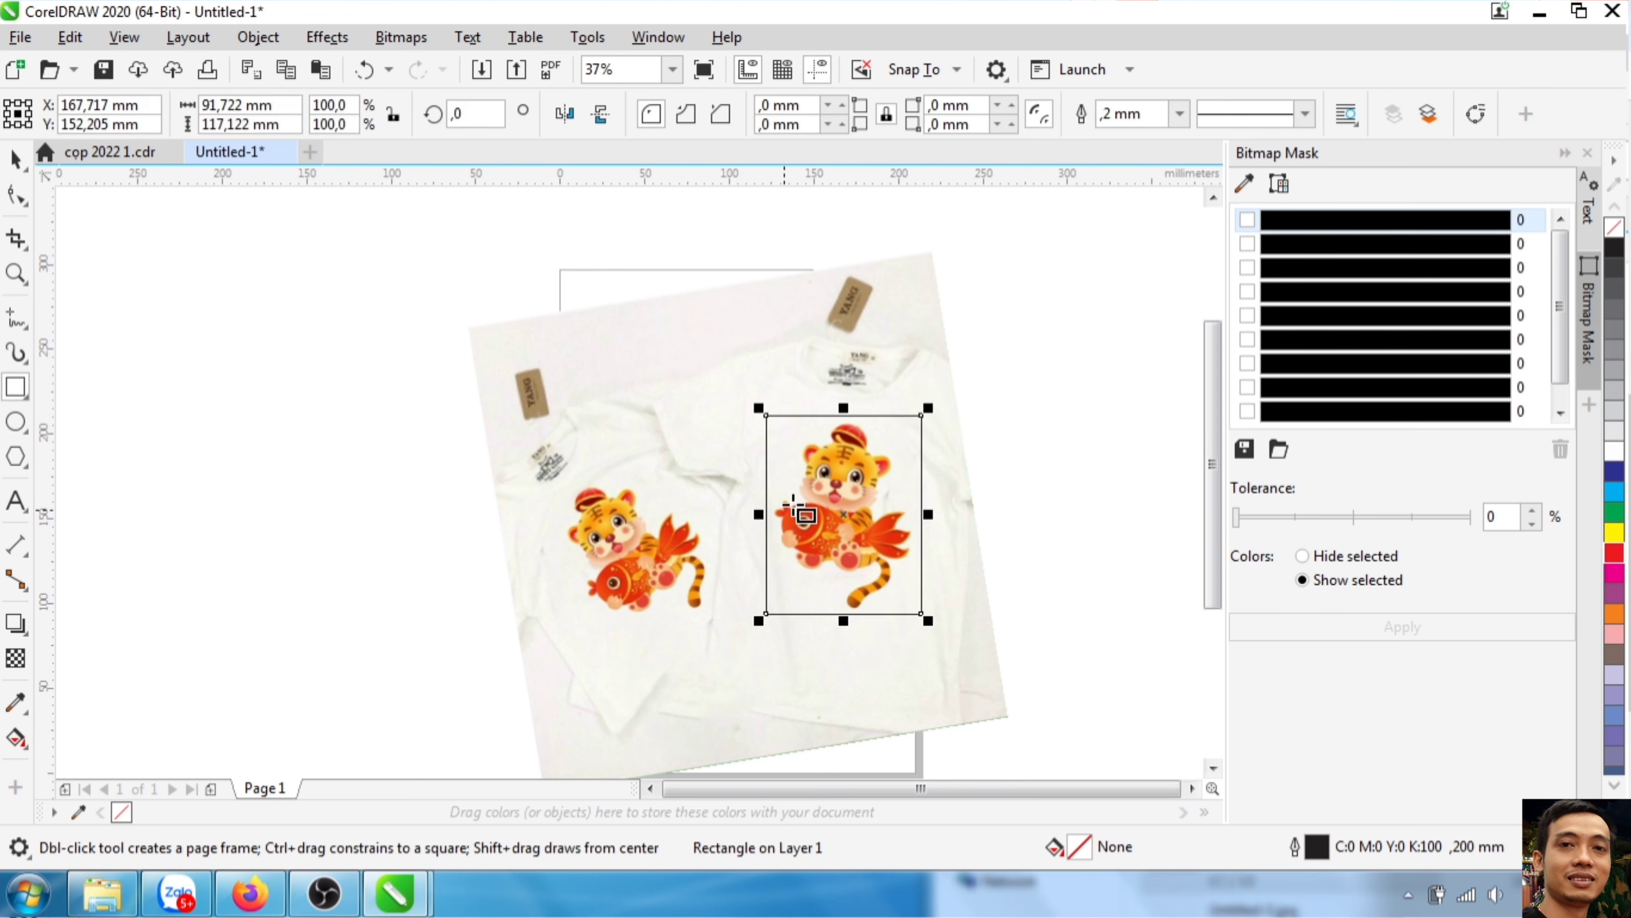
pyautogui.rightClick(898, 339)
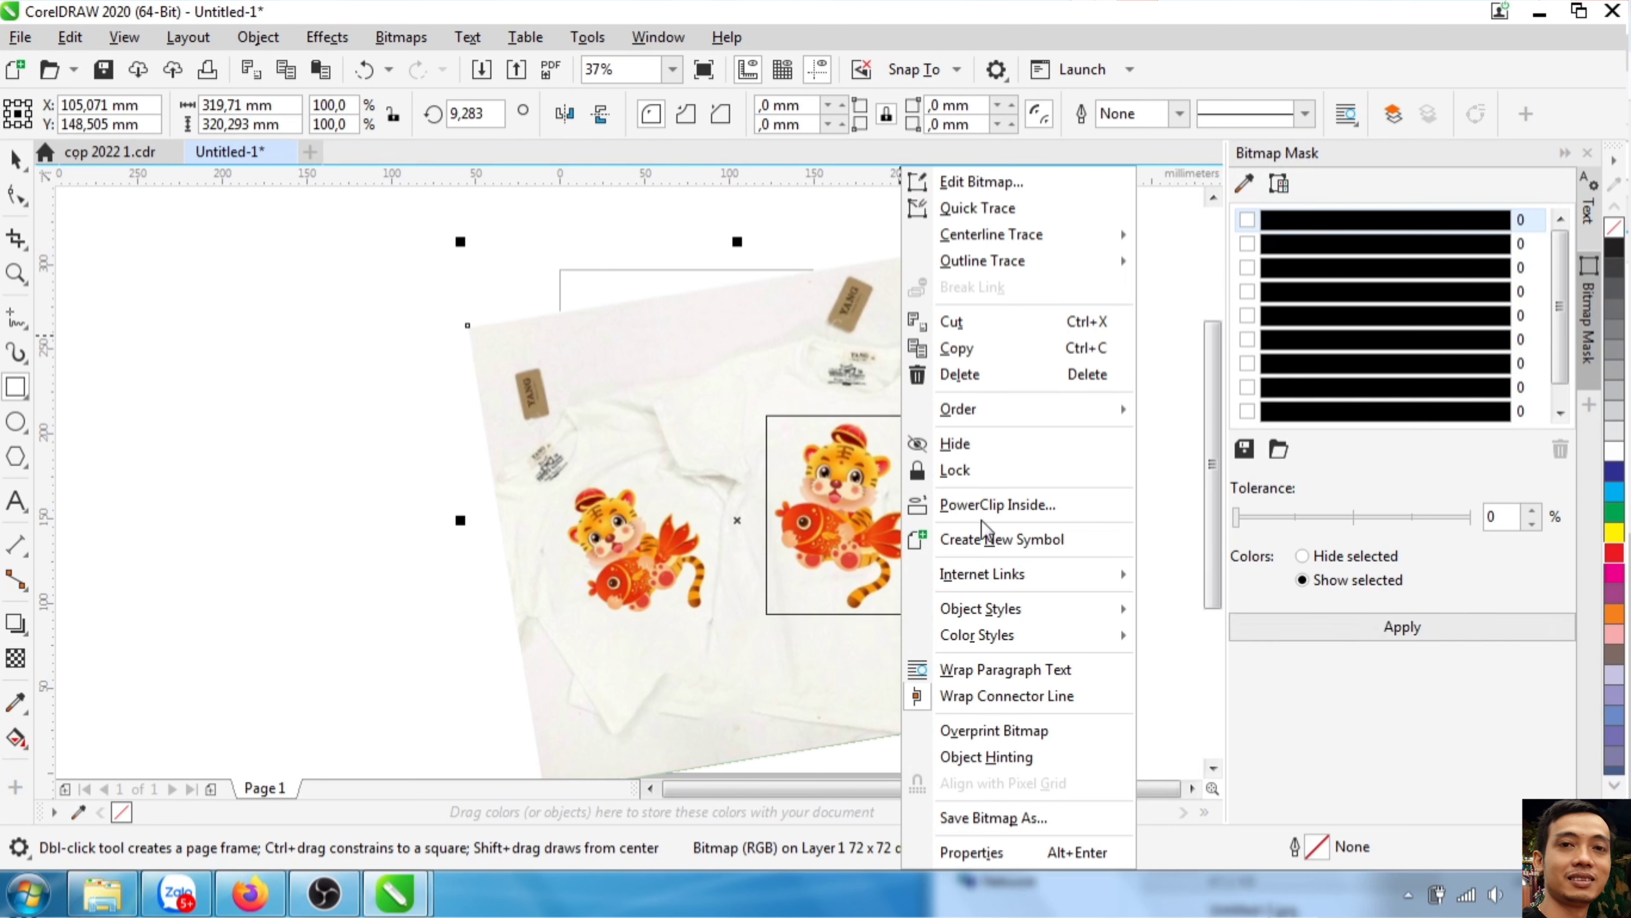
pyautogui.click(983, 505)
pyautogui.click(836, 537)
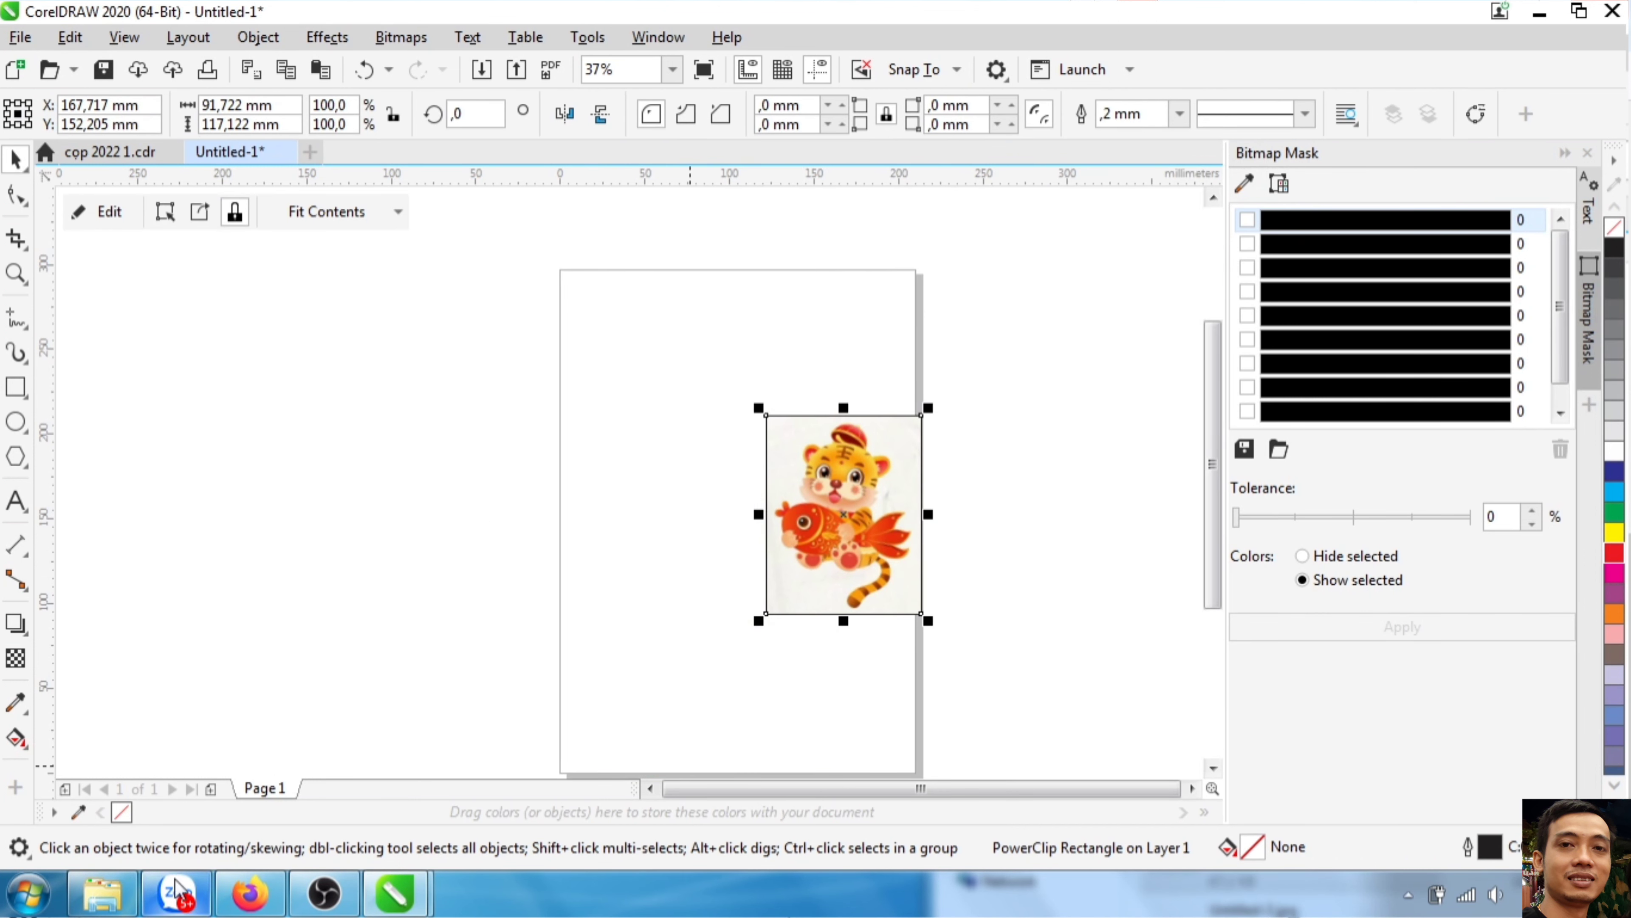
# - Remove the outline of the clipped tiger picture, and reposition and enlarge it on the page to about 142 × 181 mm
pyautogui.click(982, 426)
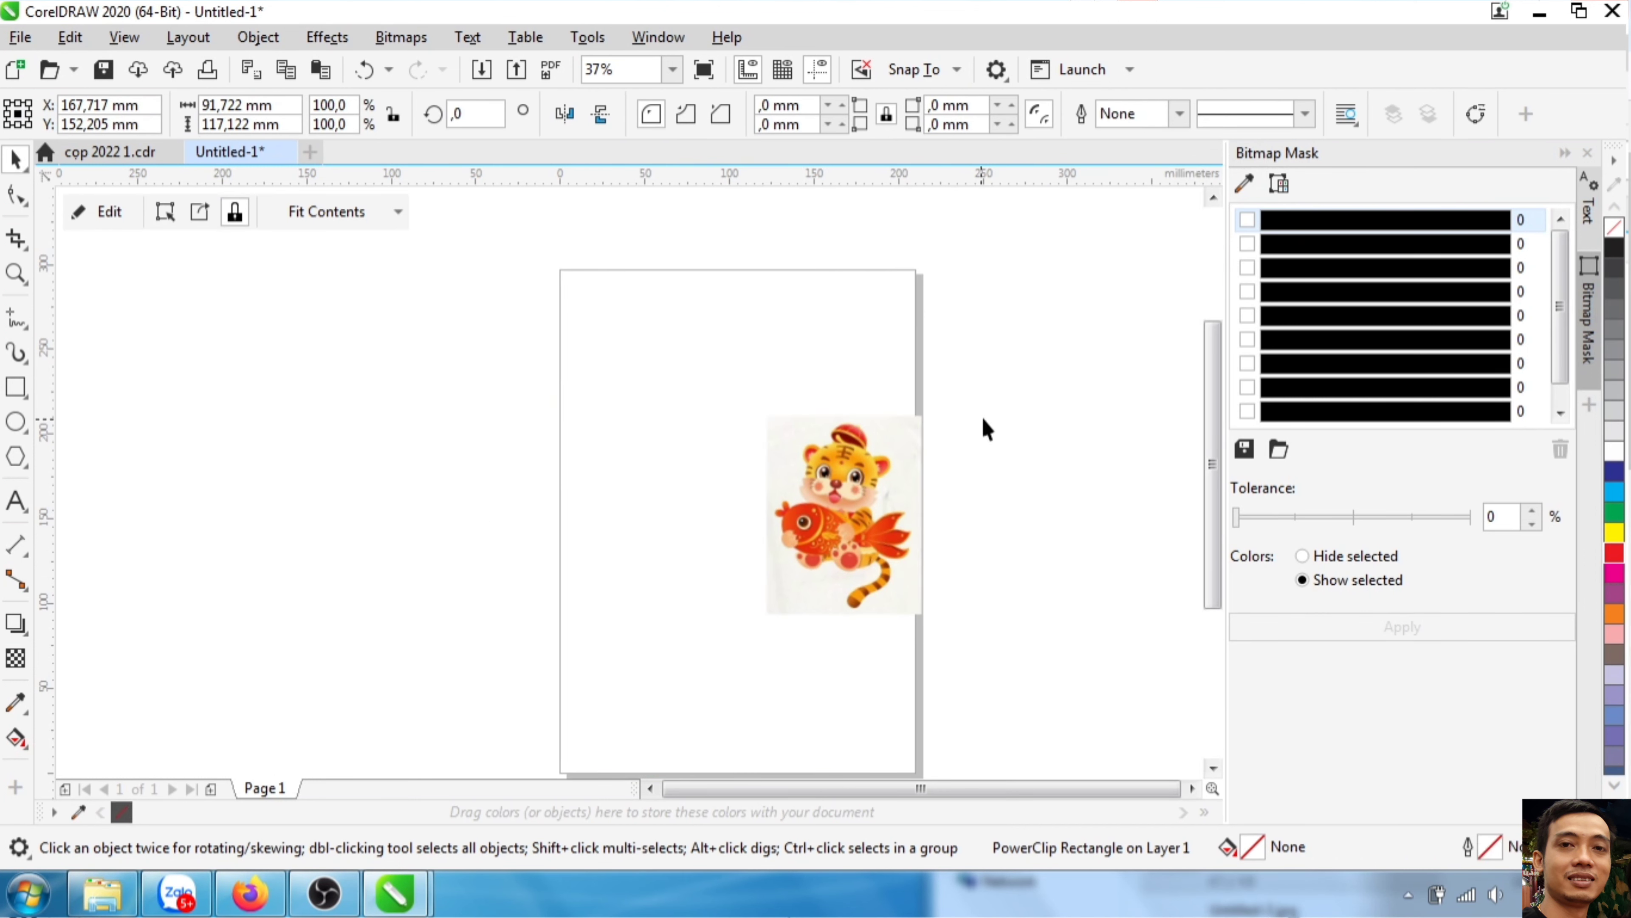
pyautogui.moveTo(848, 493); pyautogui.dragTo(735, 483)
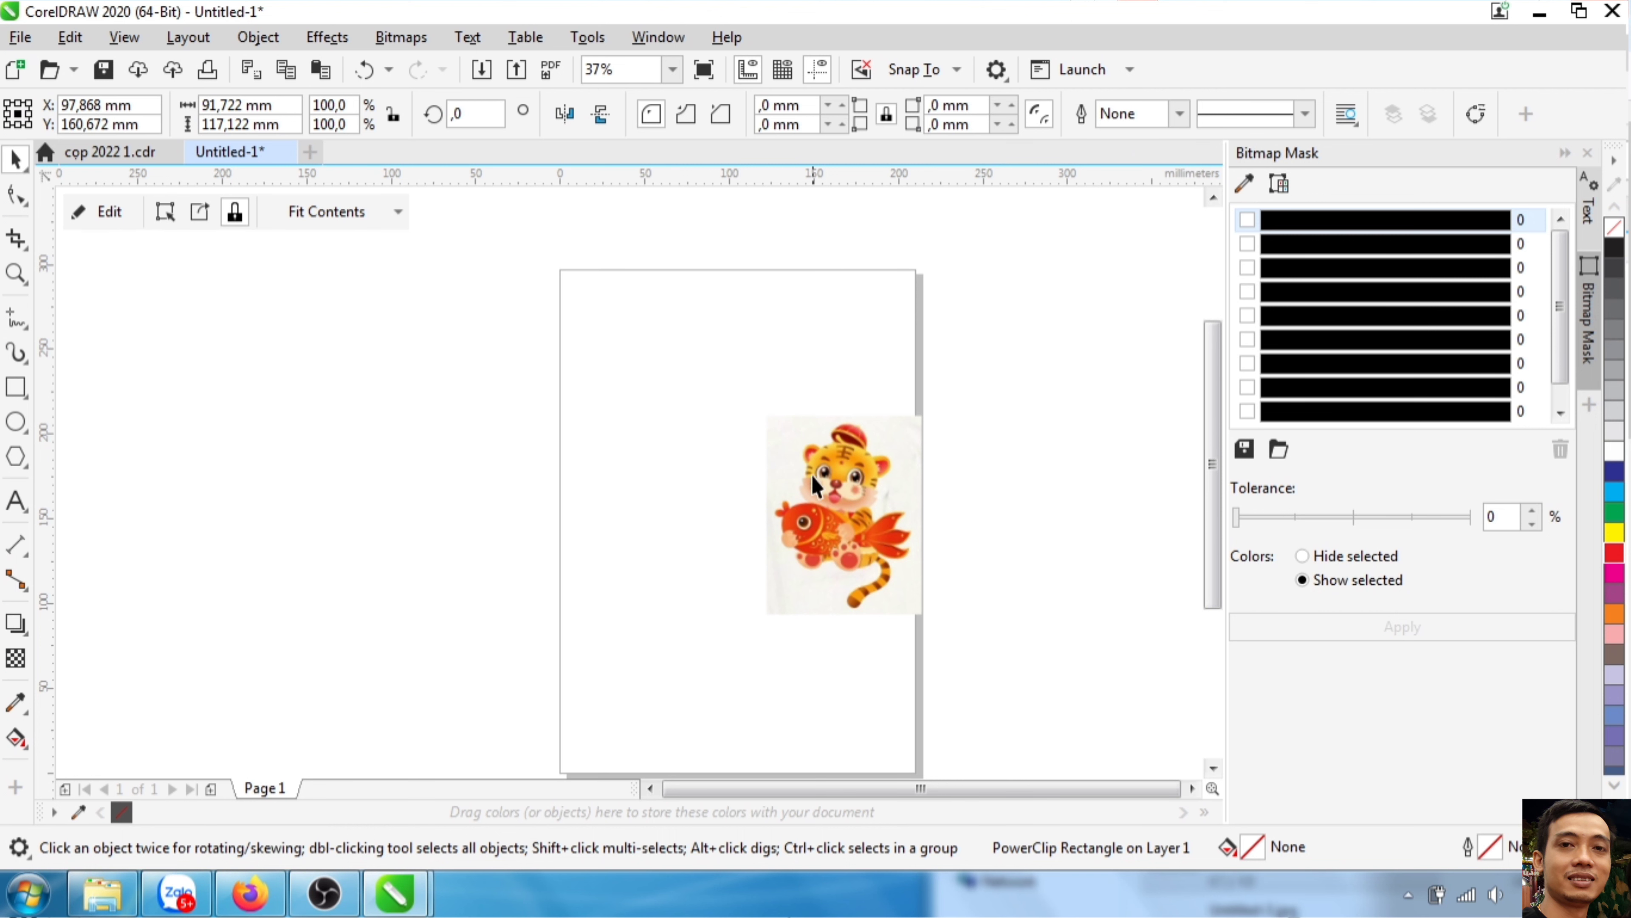
pyautogui.moveTo(813, 611); pyautogui.dragTo(896, 717)
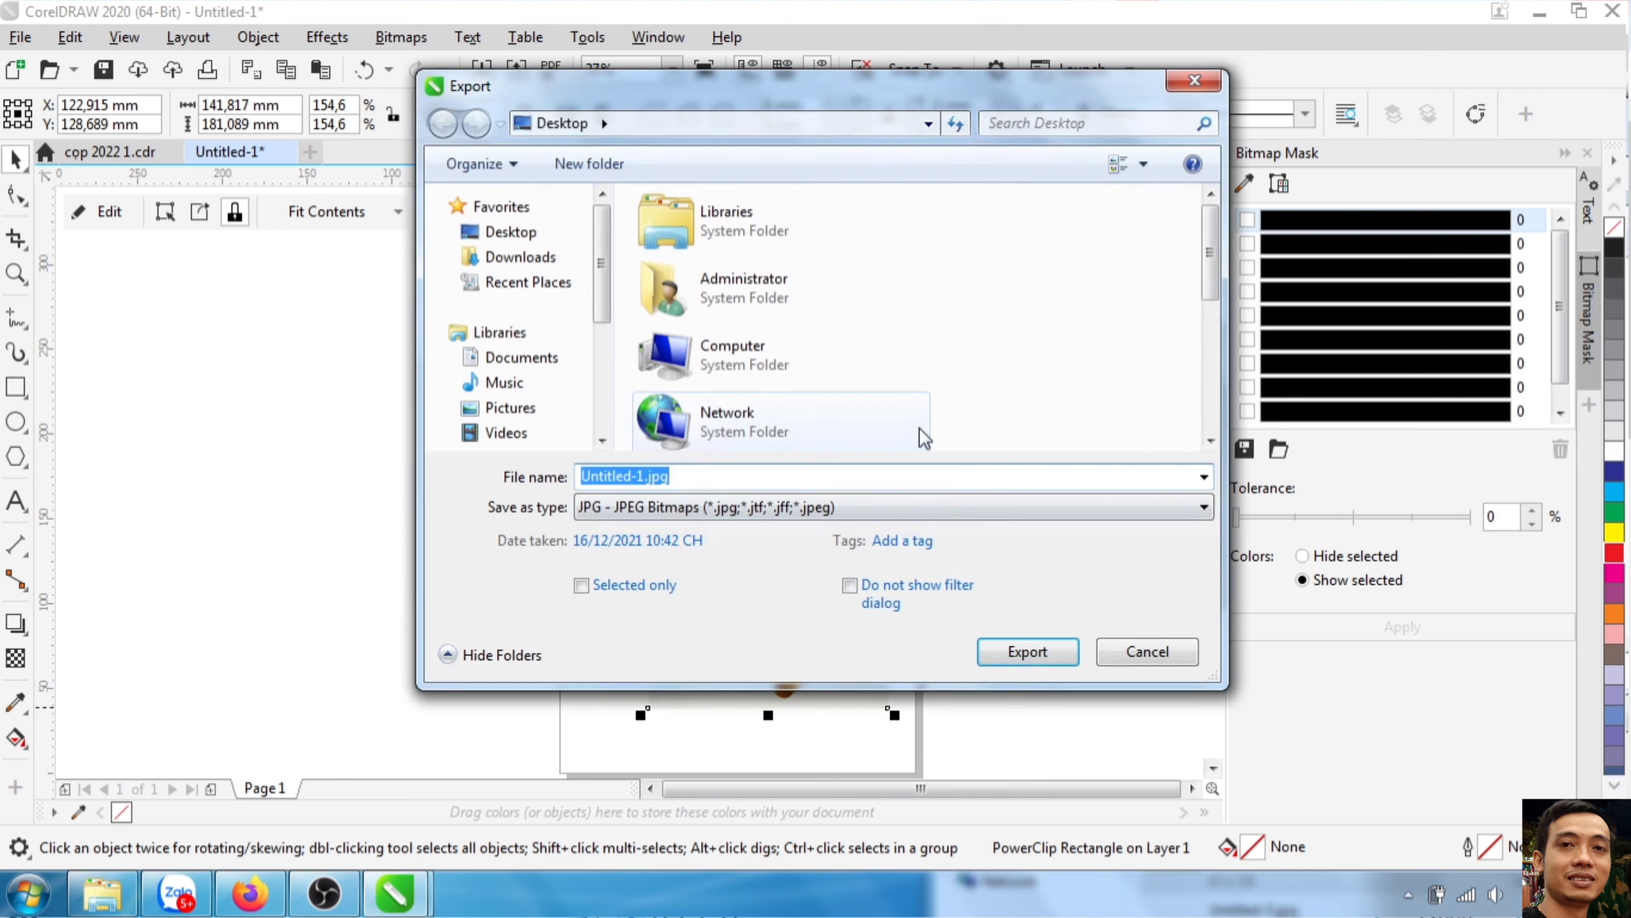
# - Export the cropped tiger picture to the Desktop as Untitled-1.jpg, using the RGB Color (24-bit) mode
pyautogui.hotkey('ctrl', 'e')
pyautogui.click(1035, 655)
pyautogui.click(886, 453)
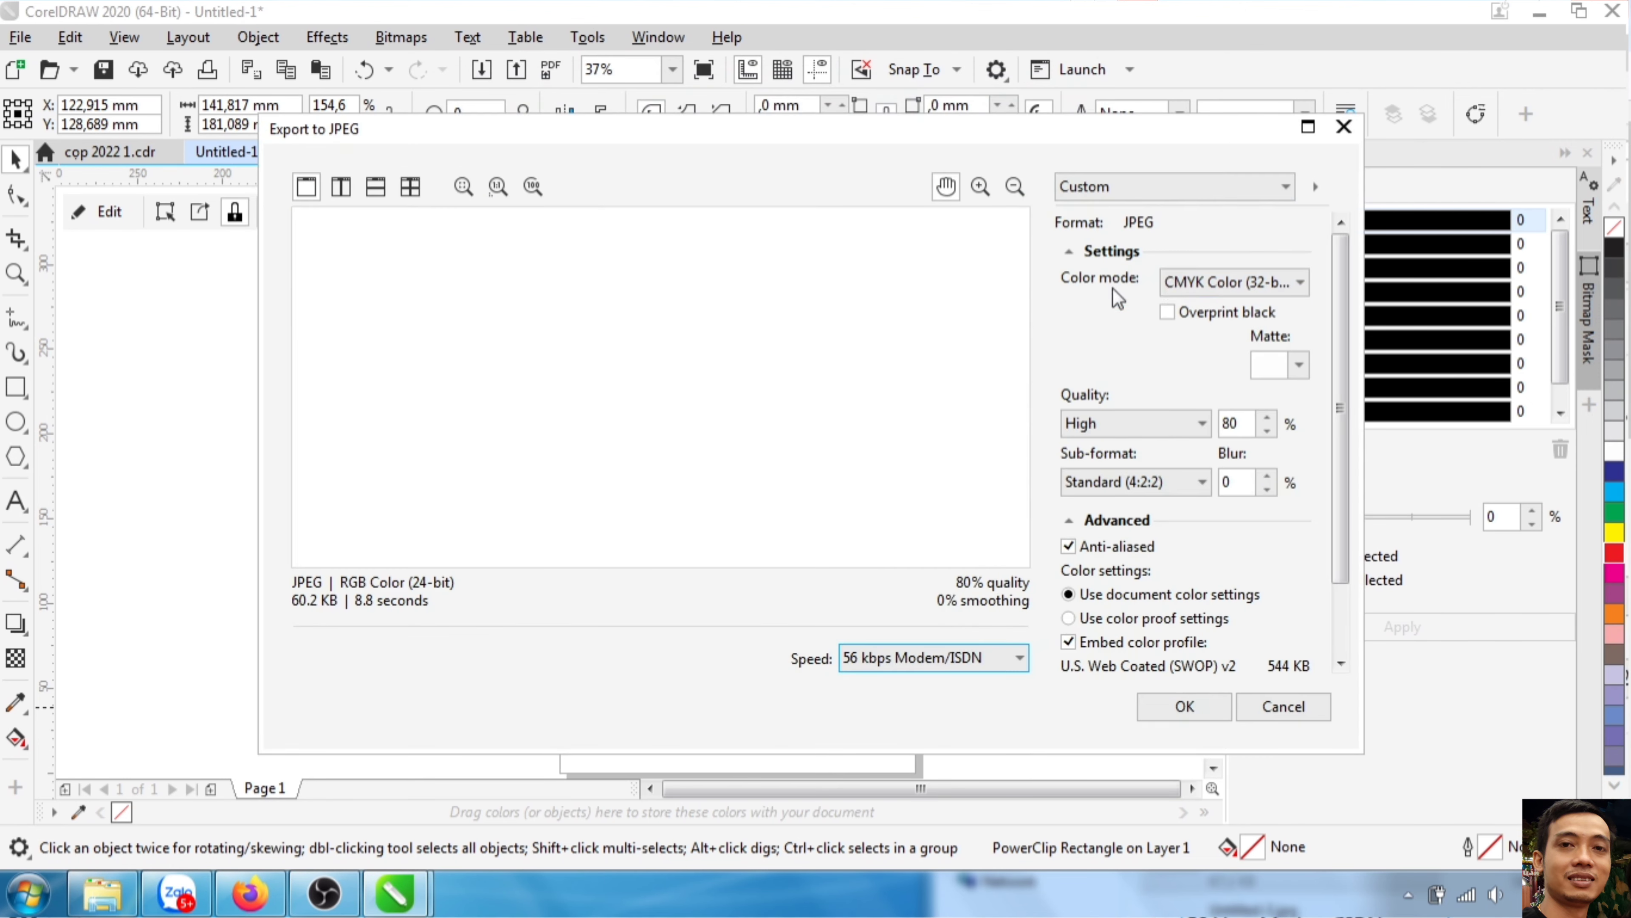
pyautogui.click(1290, 285)
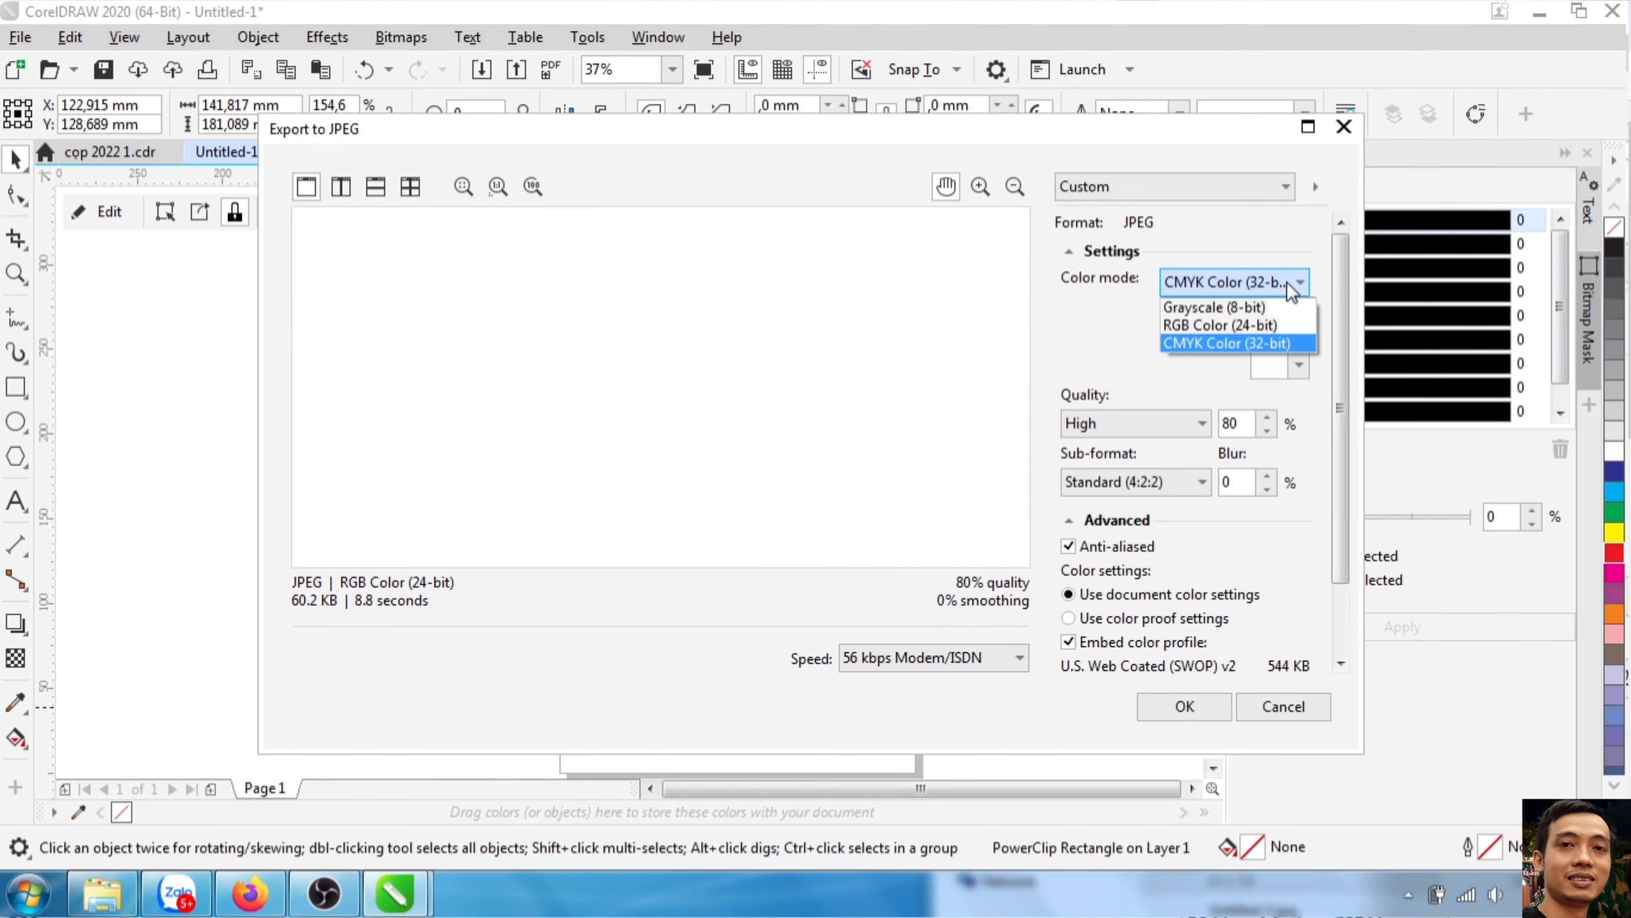
pyautogui.click(1262, 326)
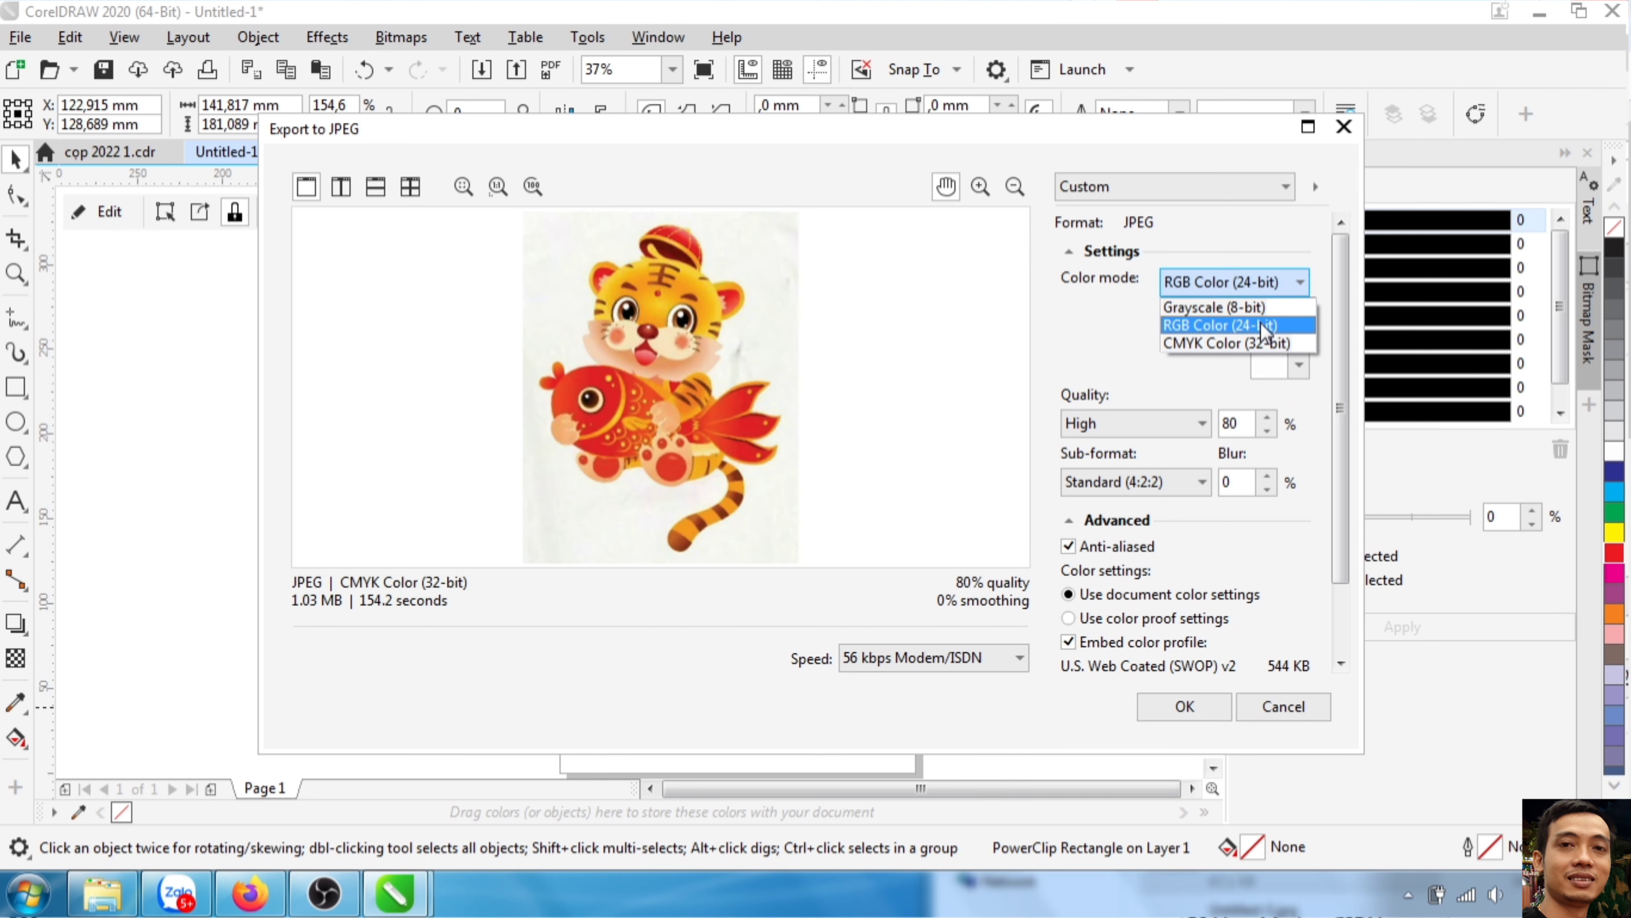
pyautogui.click(1183, 705)
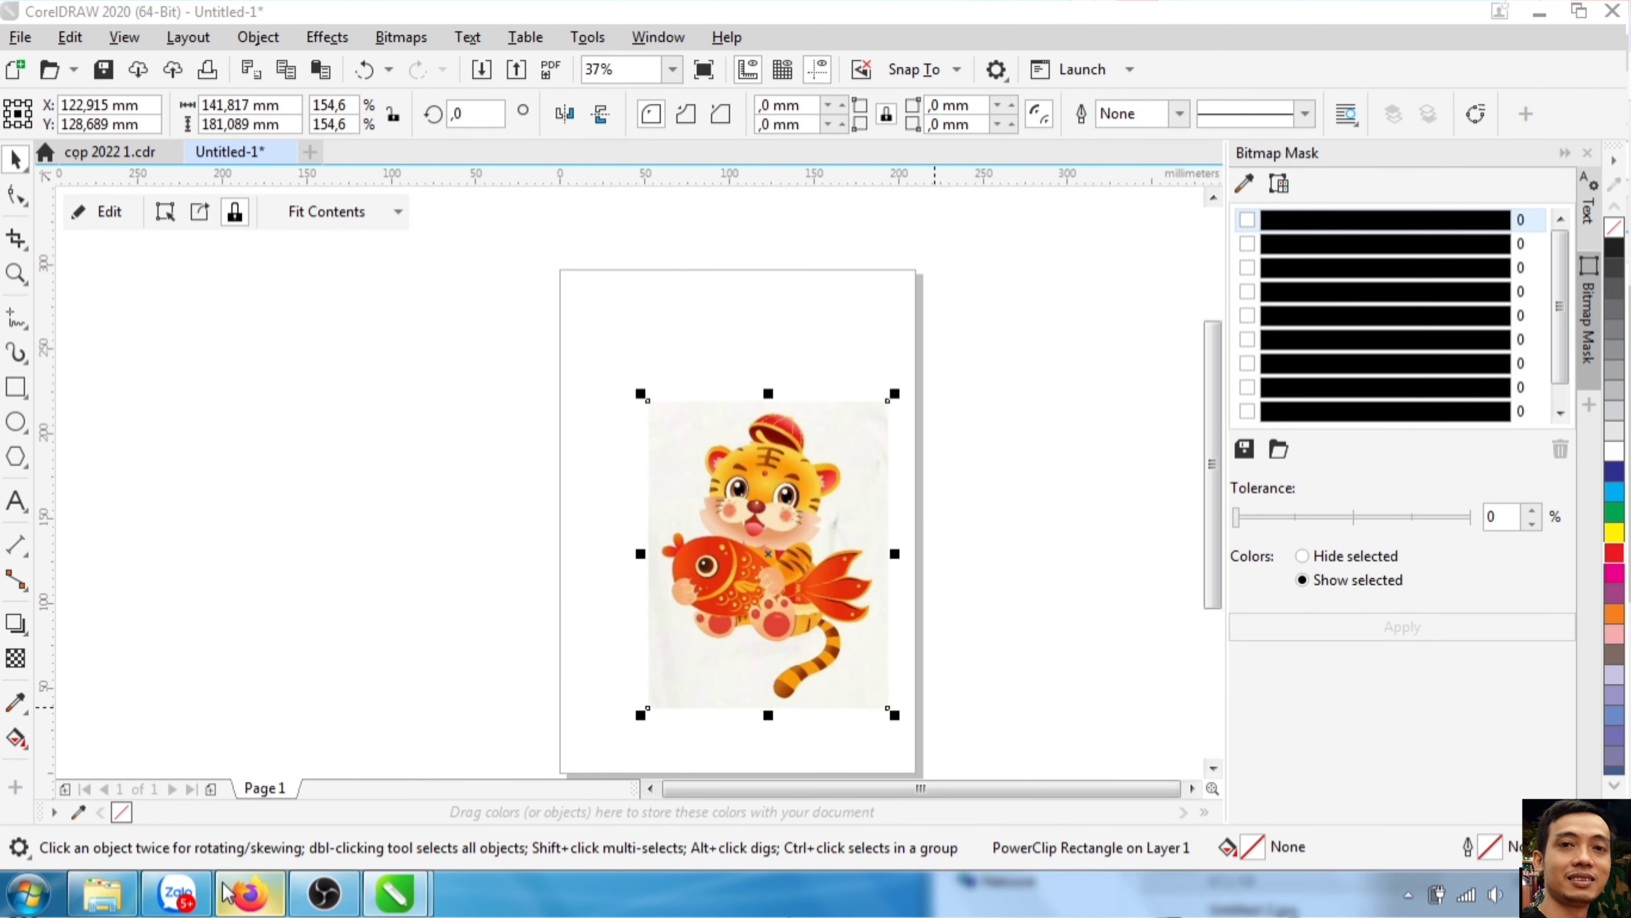
# - Switch to Firefox, run a Google image search with Untitled-1.jpg from the Desktop, and minimize the file window
pyautogui.click(251, 895)
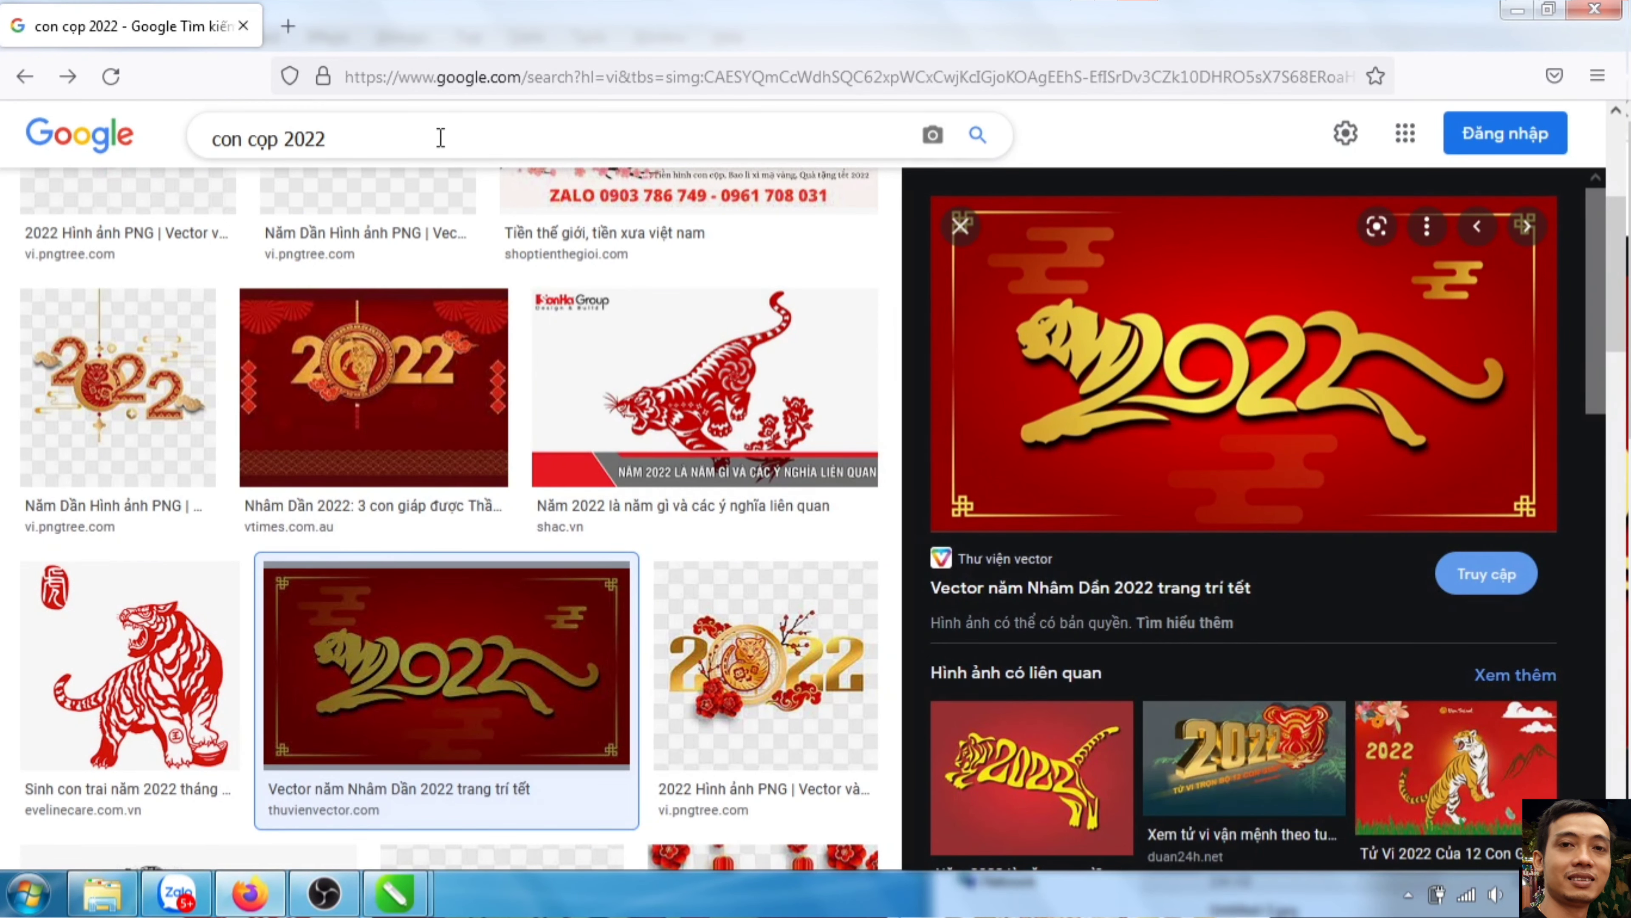
pyautogui.click(93, 894)
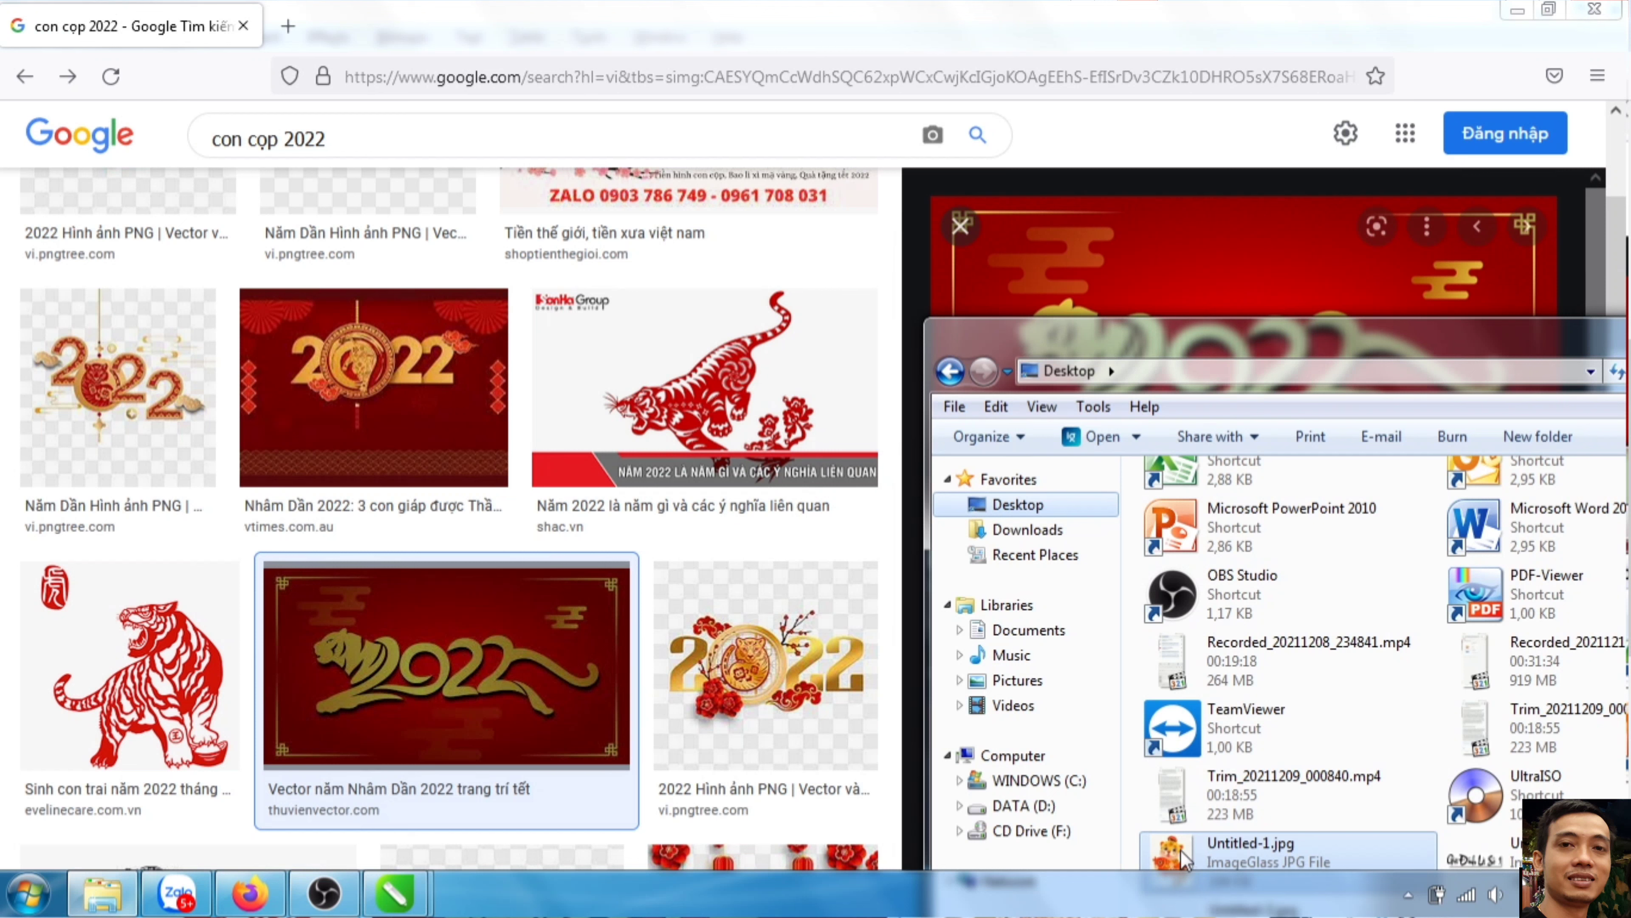
pyautogui.moveTo(1181, 850); pyautogui.dragTo(514, 192)
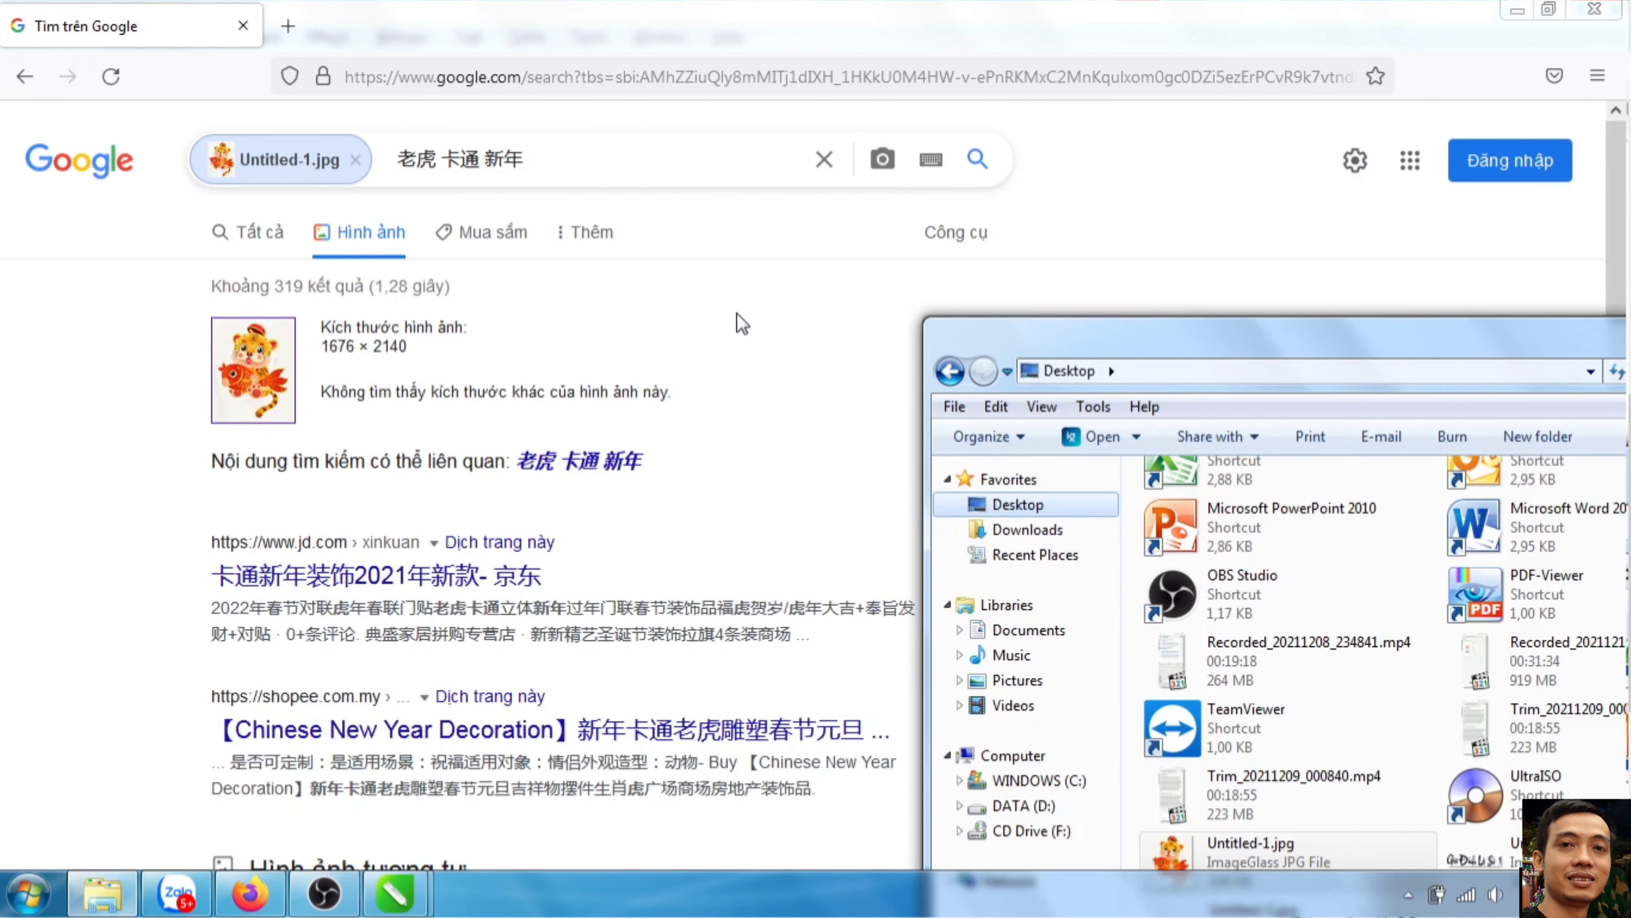
pyautogui.moveTo(1438, 330); pyautogui.dragTo(1074, 445)
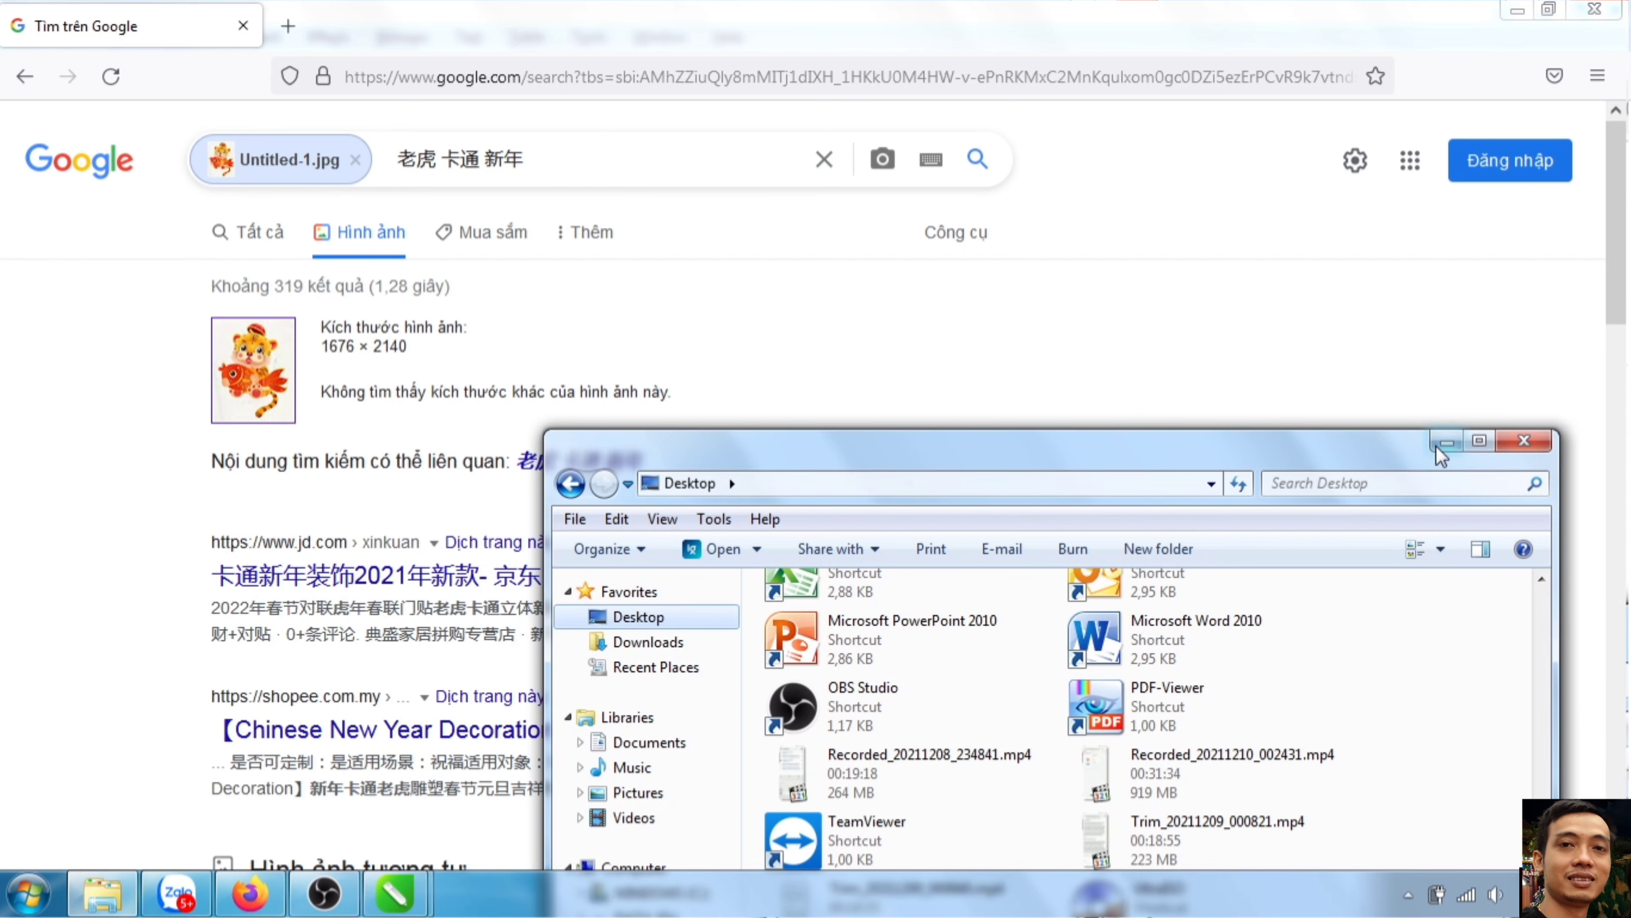
pyautogui.click(1453, 438)
# - Open the picture of the tiger holding a red fish from the similar images in the search results
pyautogui.scroll(-3, 577, 386)
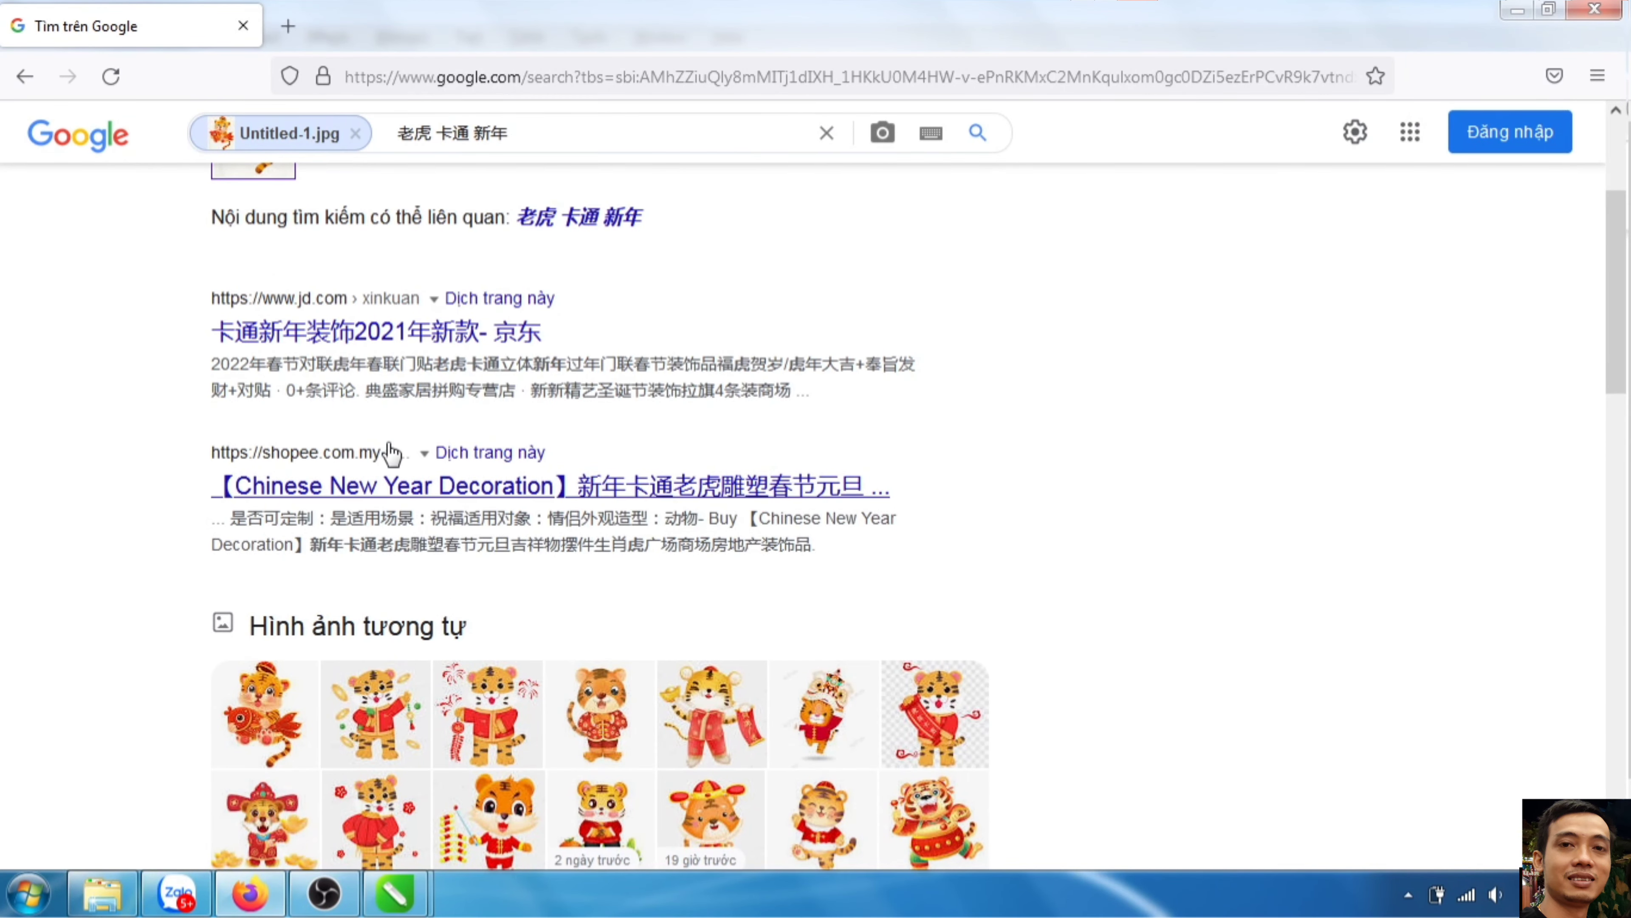
pyautogui.scroll(-2, 385, 610)
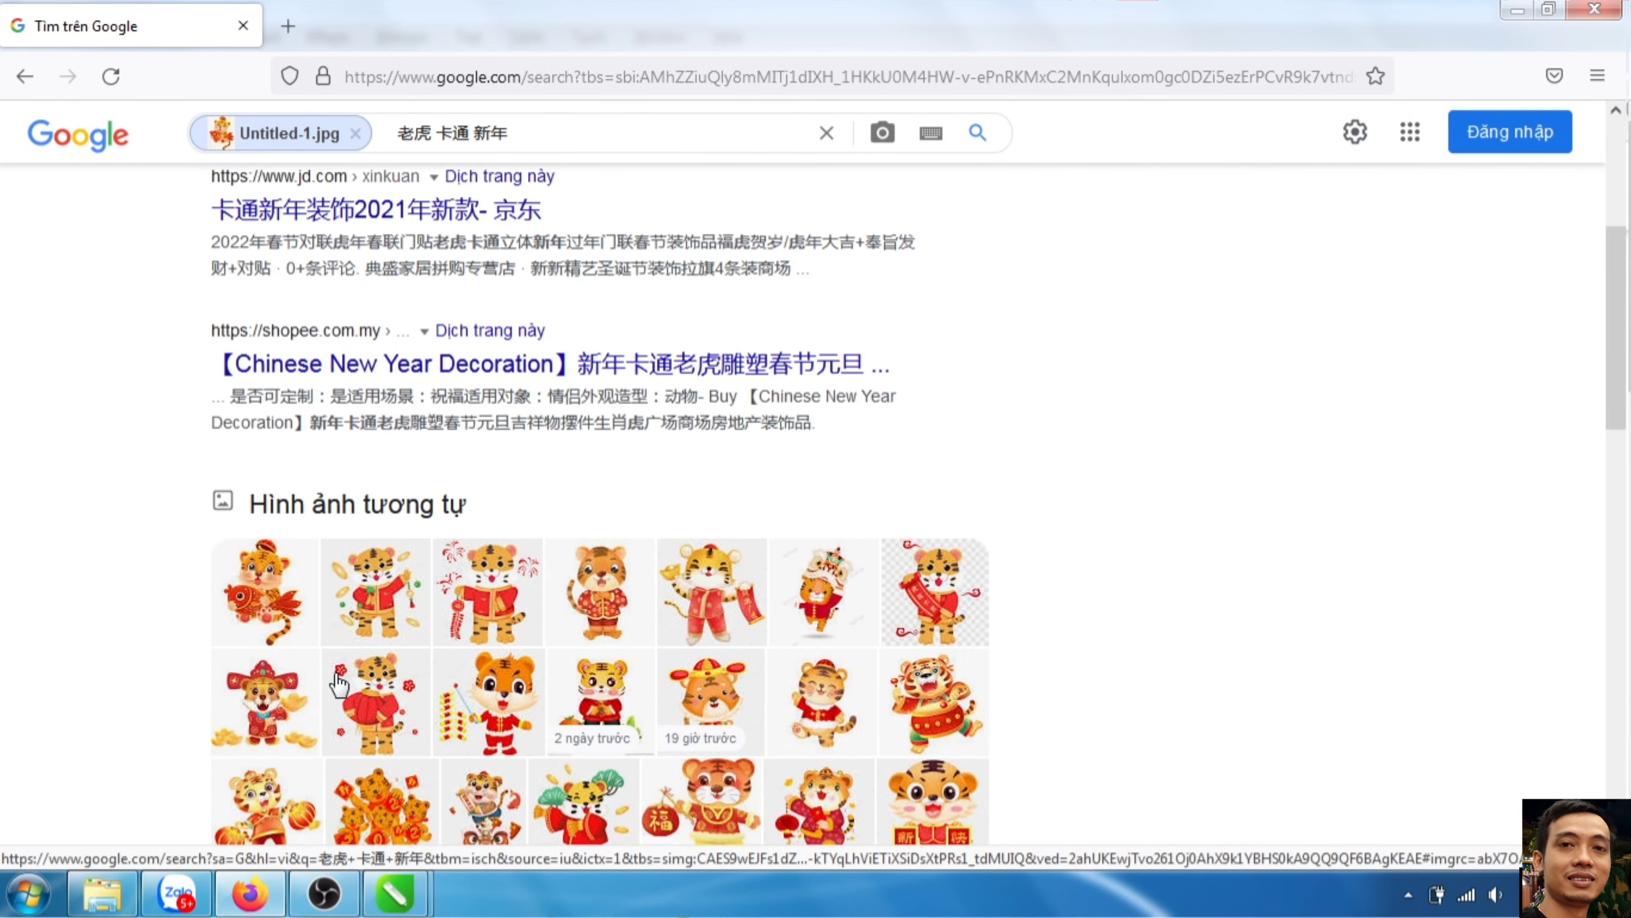
pyautogui.scroll(-3, 276, 584)
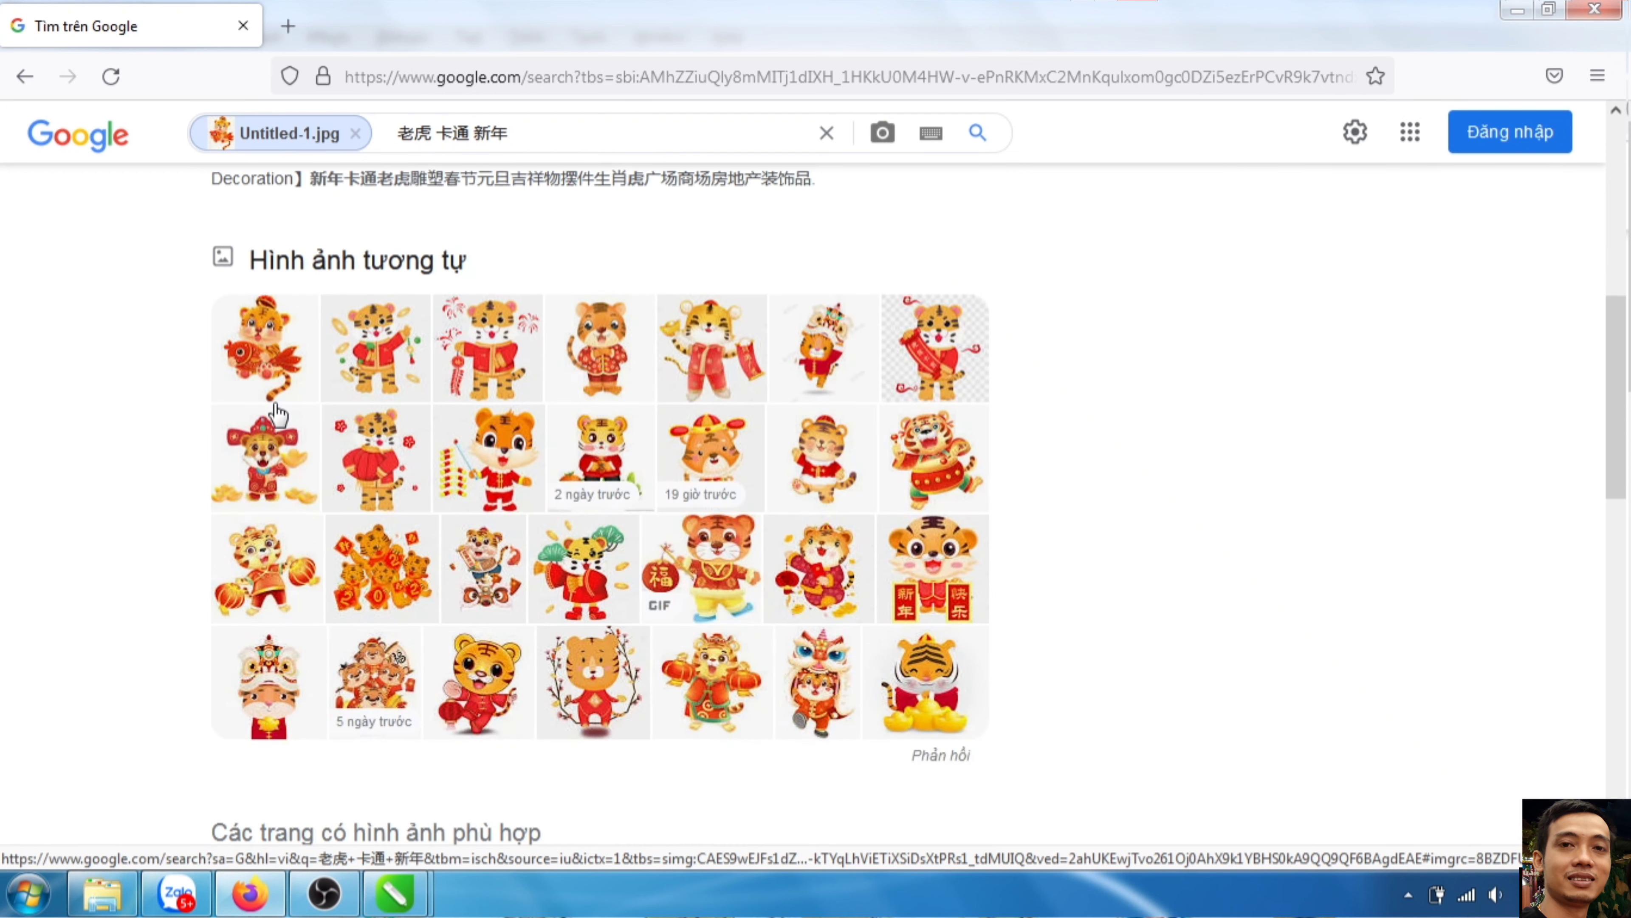
pyautogui.click(255, 353)
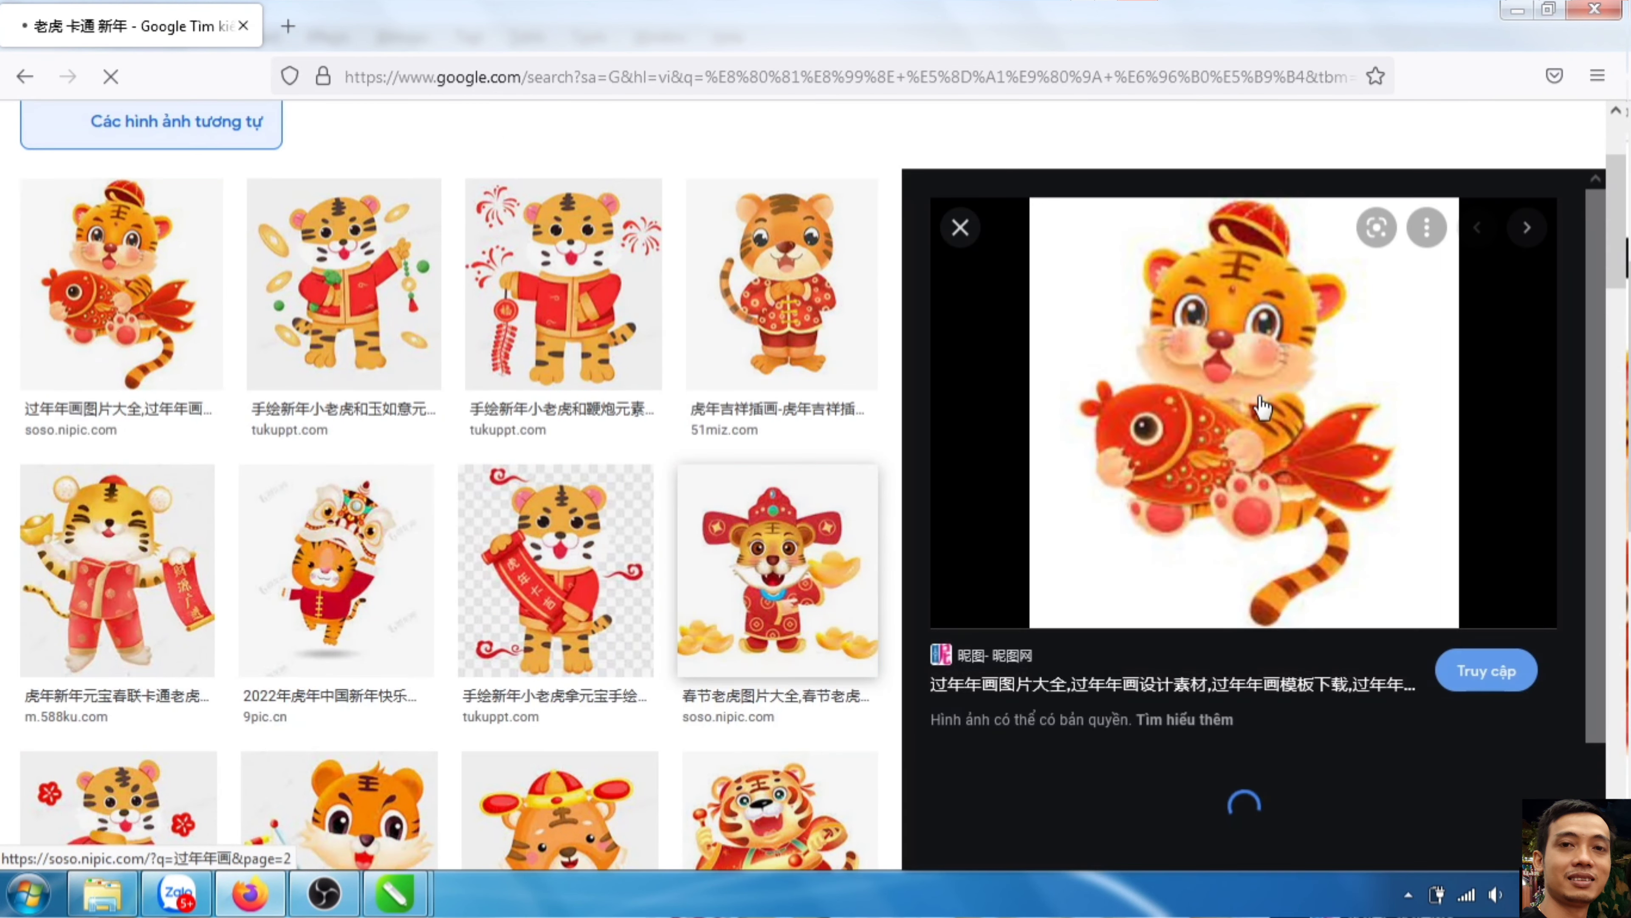
# - Examine the preview of the matching tiger picture, its pixel dimensions and the related images listed below it
pyautogui.scroll(-2, 1220, 565)
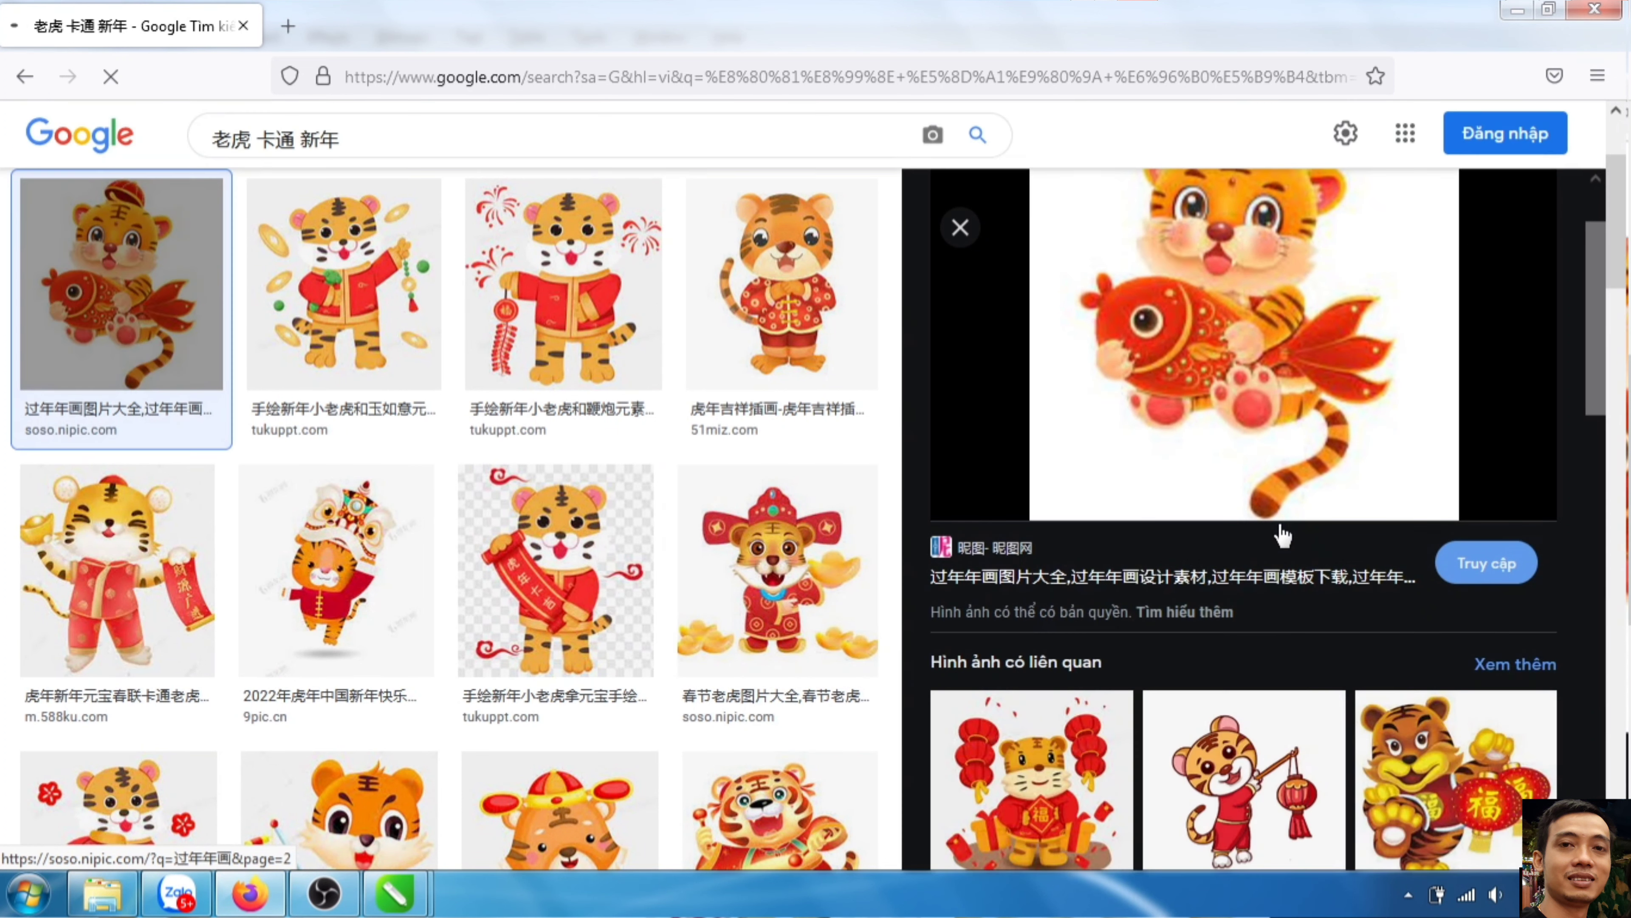
pyautogui.scroll(-2, 1253, 527)
pyautogui.scroll(3, 346, 290)
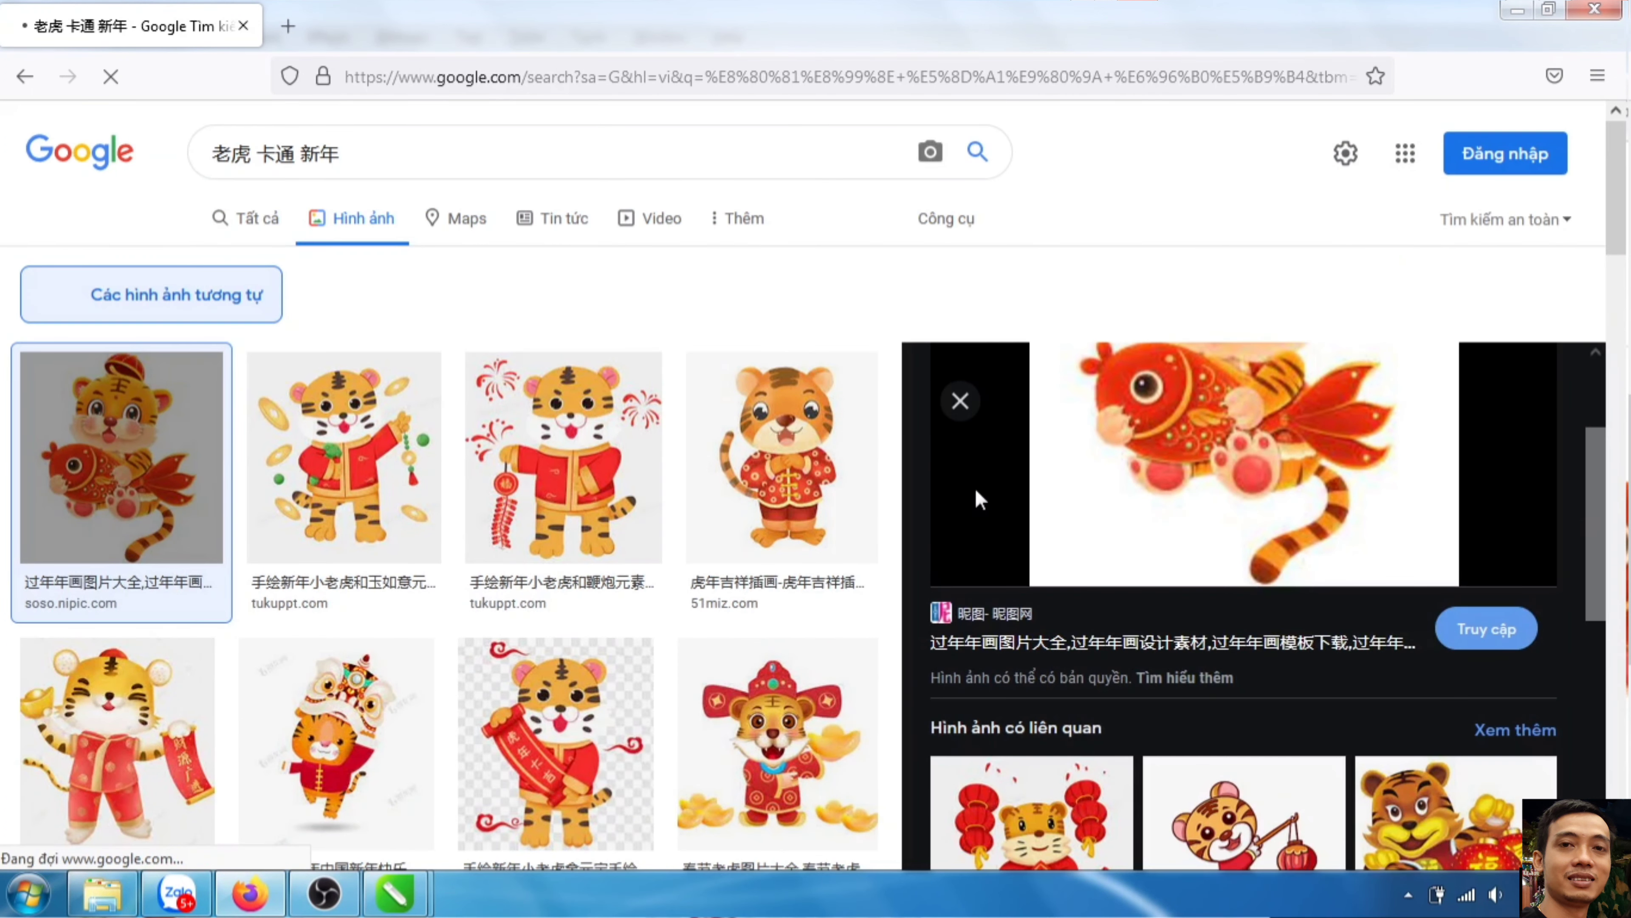
pyautogui.scroll(3, 1015, 643)
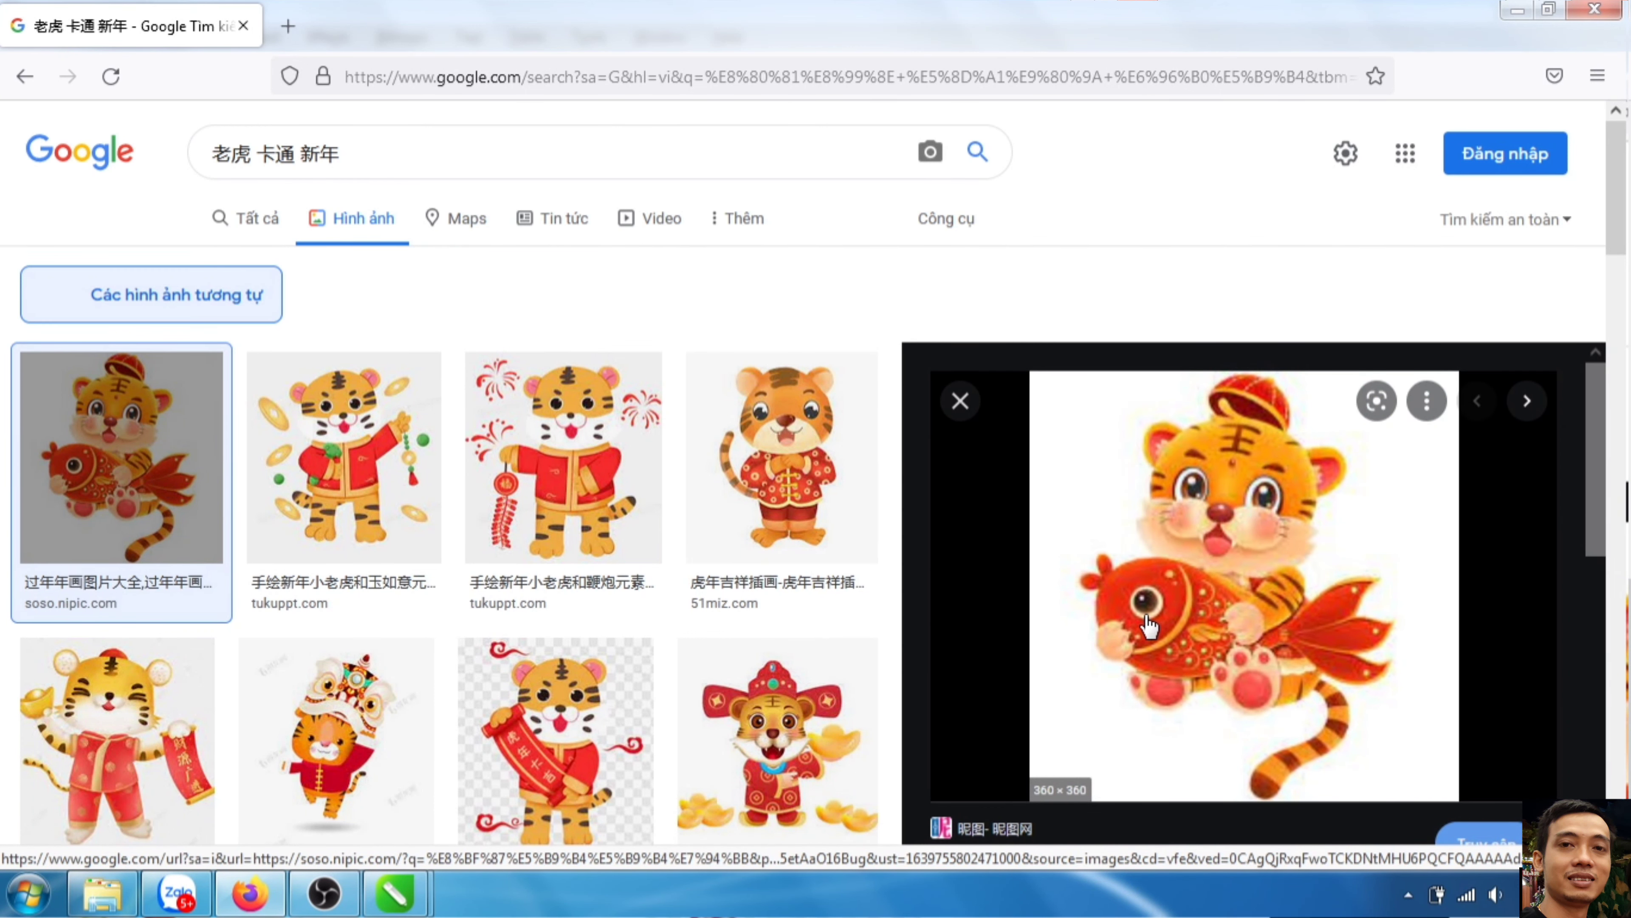
pyautogui.scroll(-2, 1053, 674)
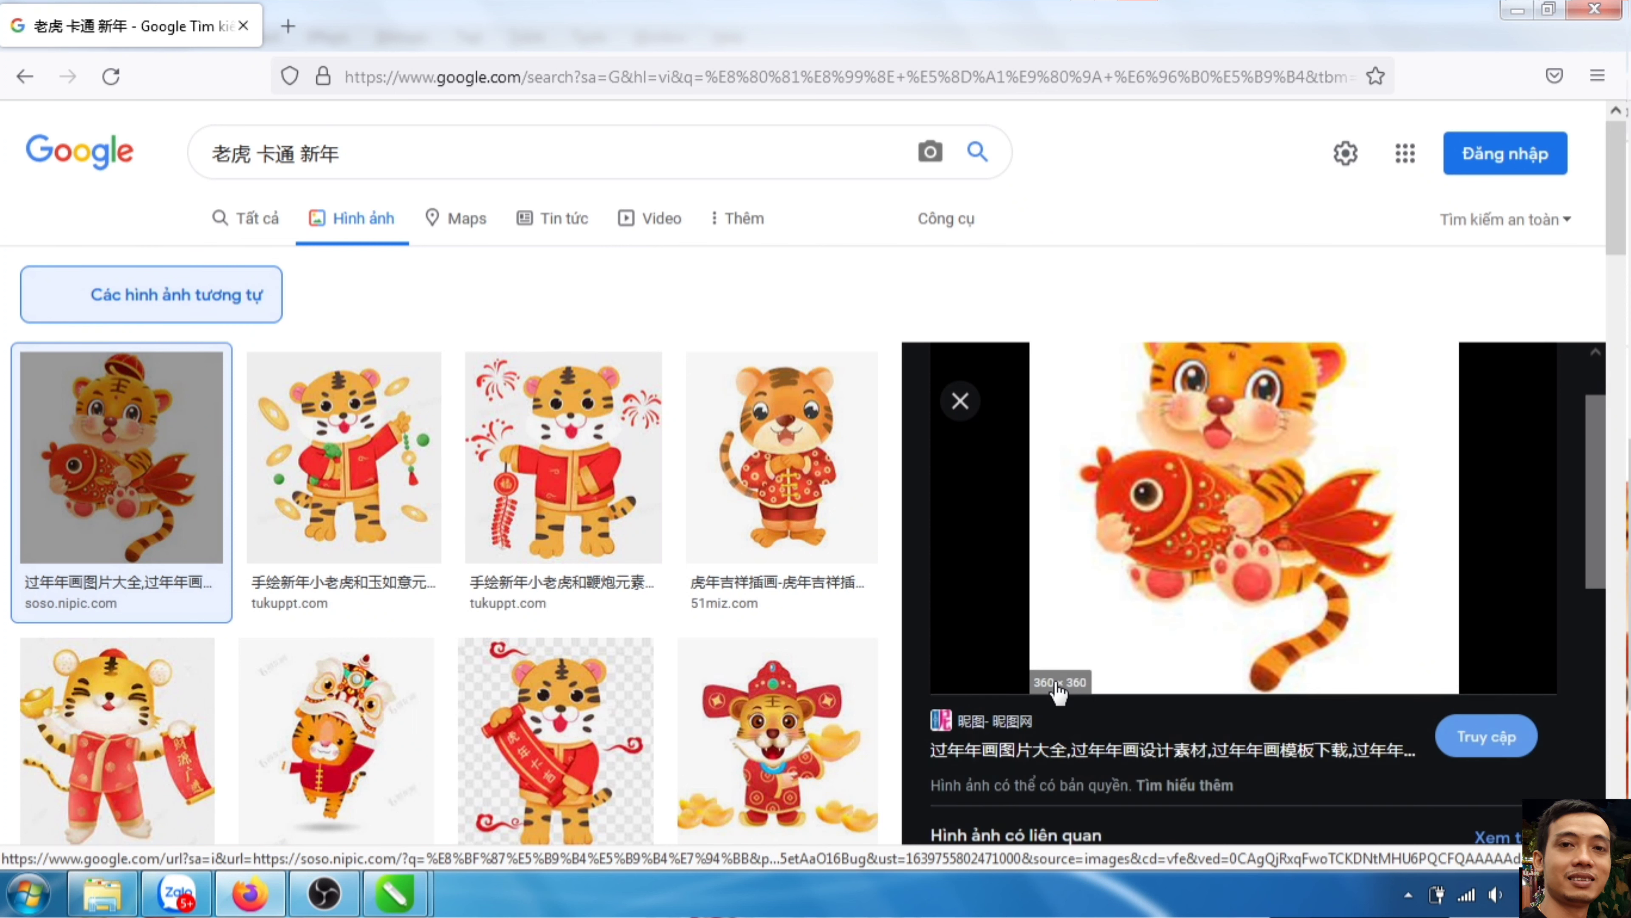
pyautogui.scroll(-1, 1063, 701)
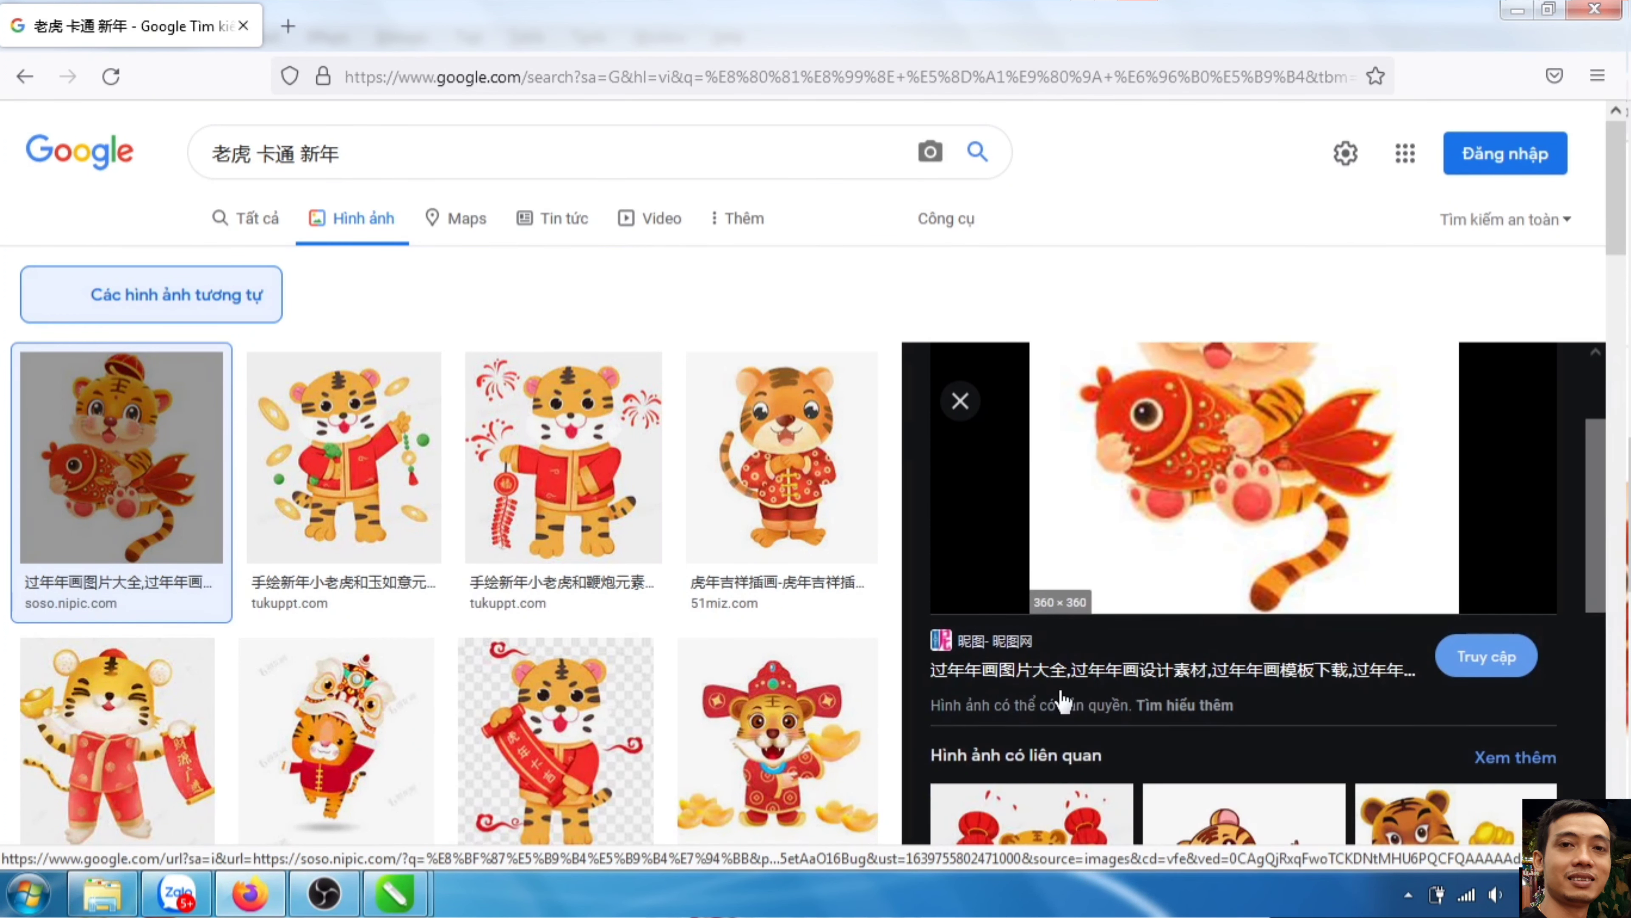
pyautogui.scroll(-3, 1063, 701)
pyautogui.scroll(-3, 1159, 614)
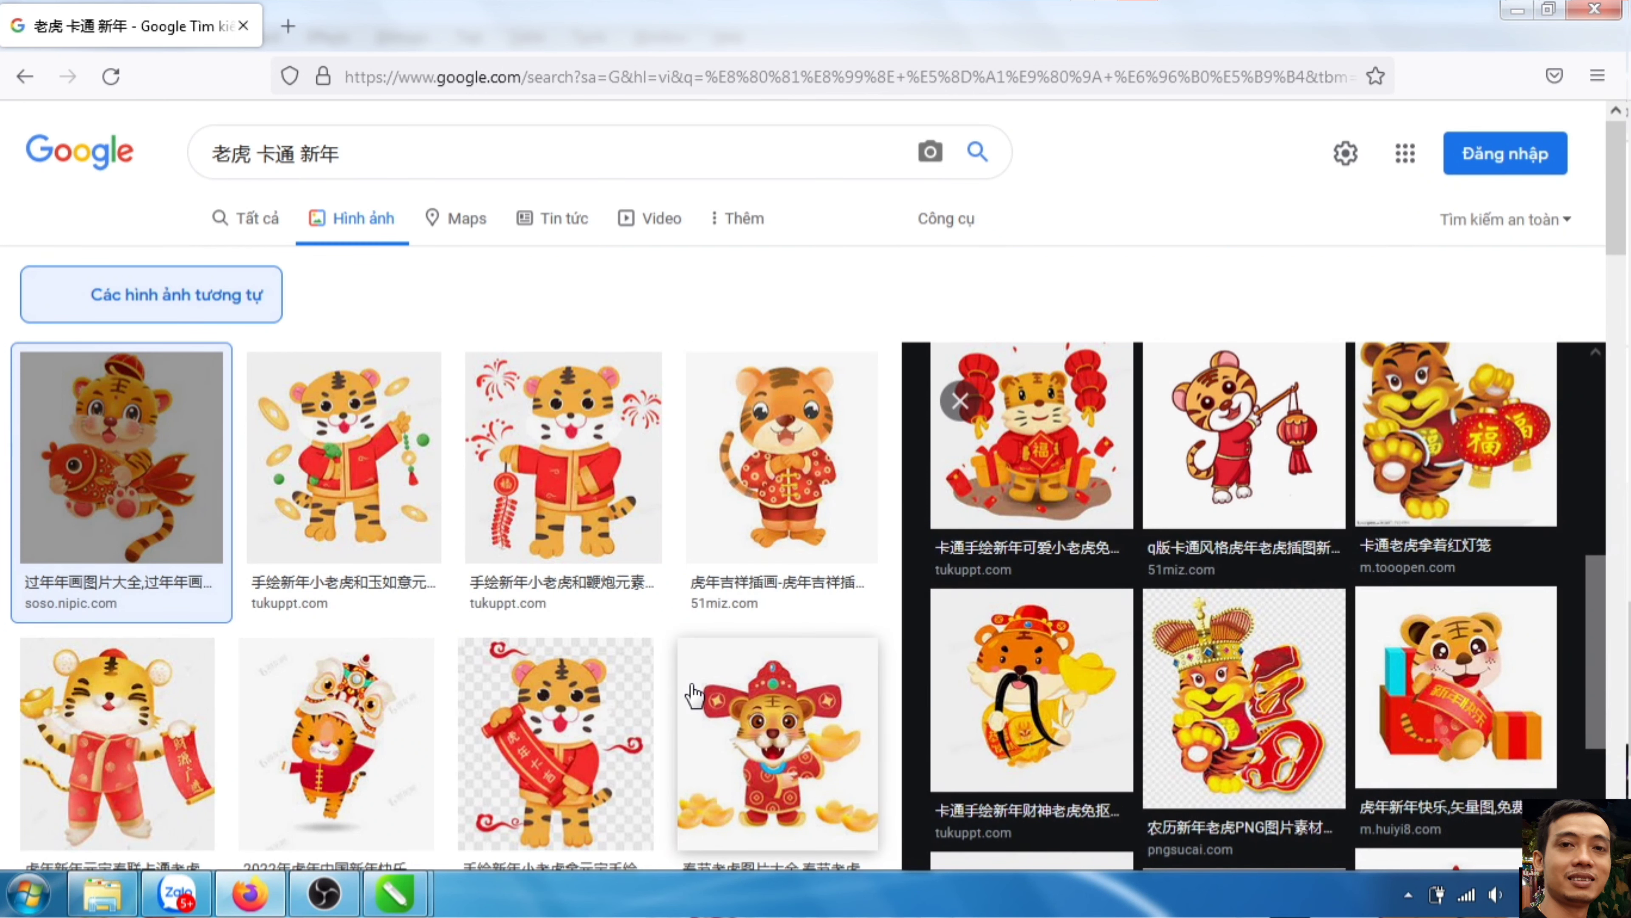
pyautogui.scroll(10, 819, 539)
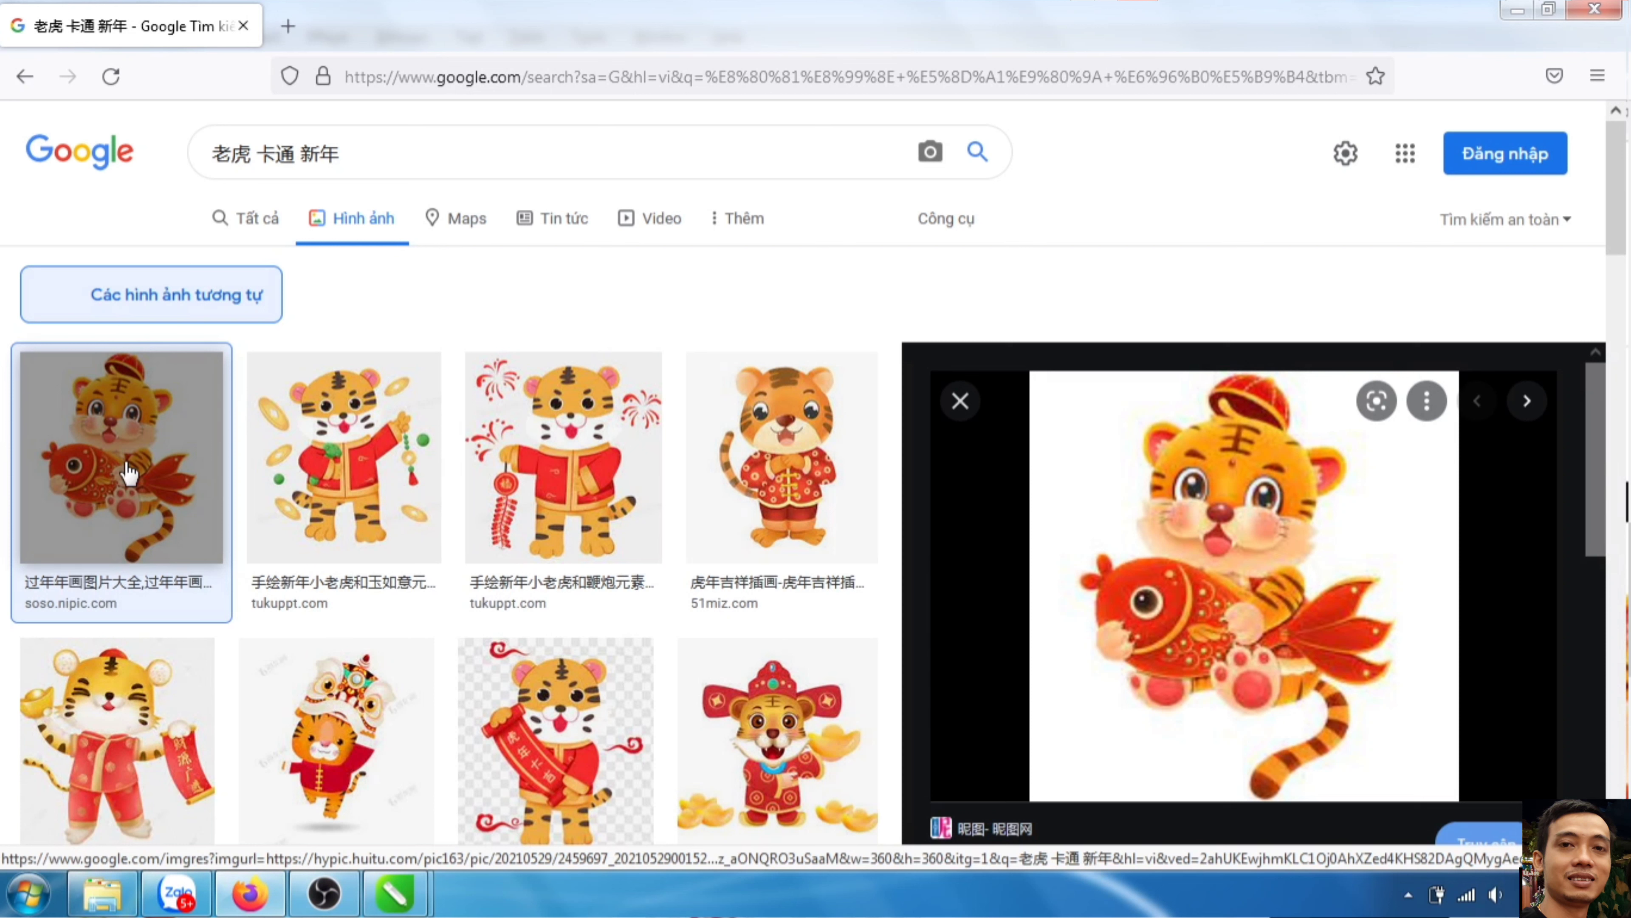
# - Run a new Google image search with the matching tiger-and-fish result and look through the similar images and matching pages
pyautogui.moveTo(128, 472); pyautogui.dragTo(479, 192)
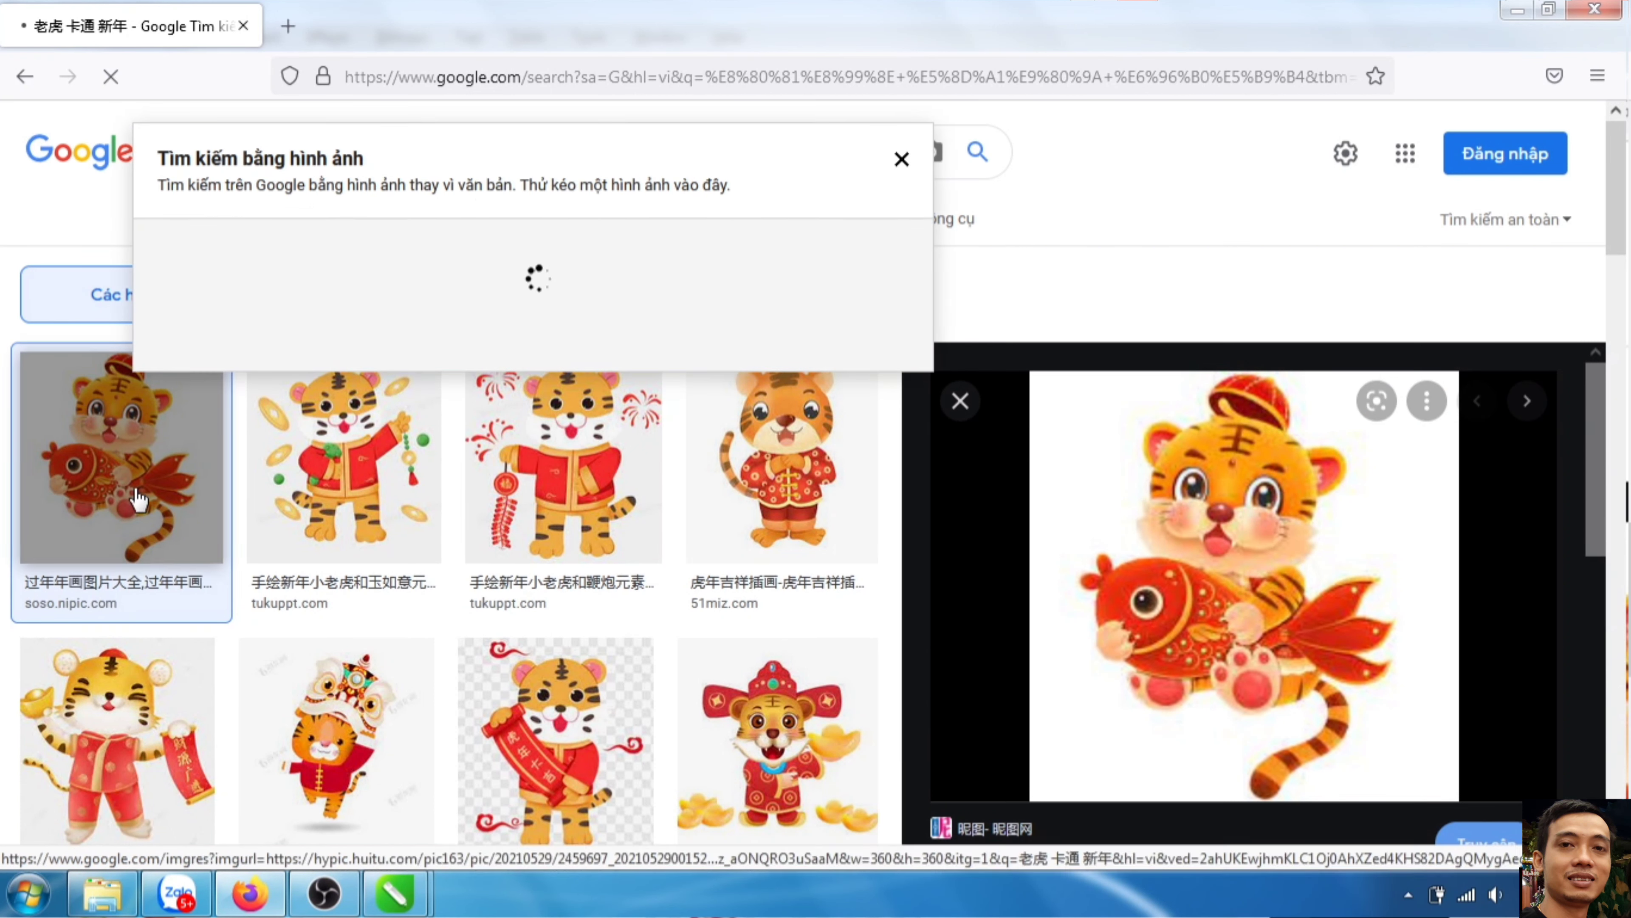
pyautogui.scroll(-3, 925, 450)
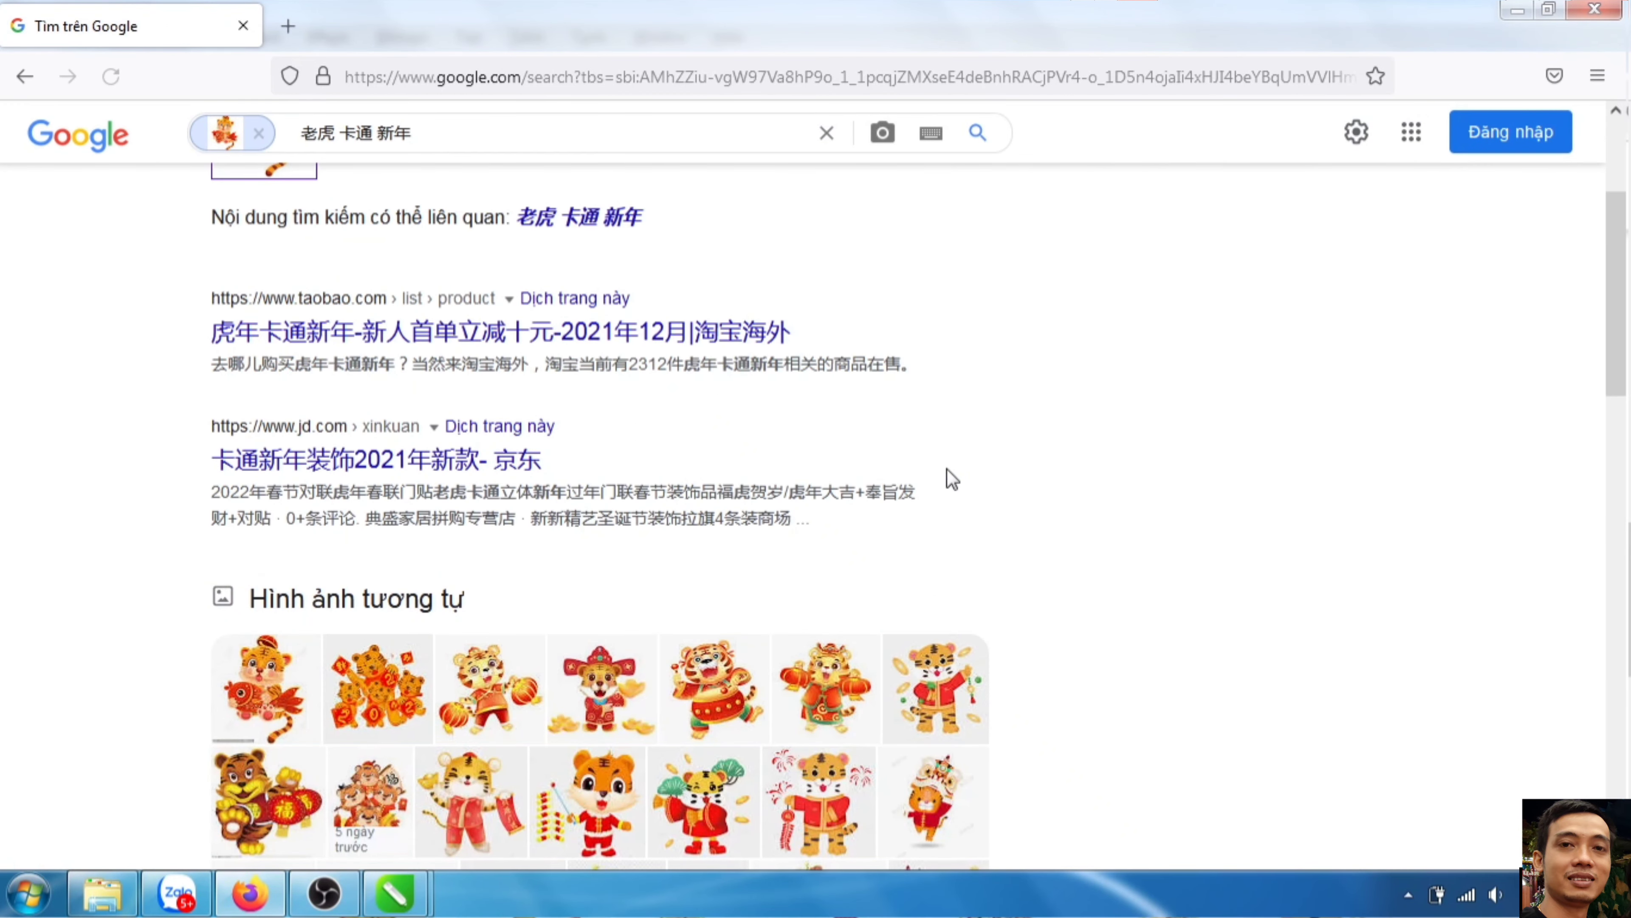
pyautogui.scroll(-2, 1165, 531)
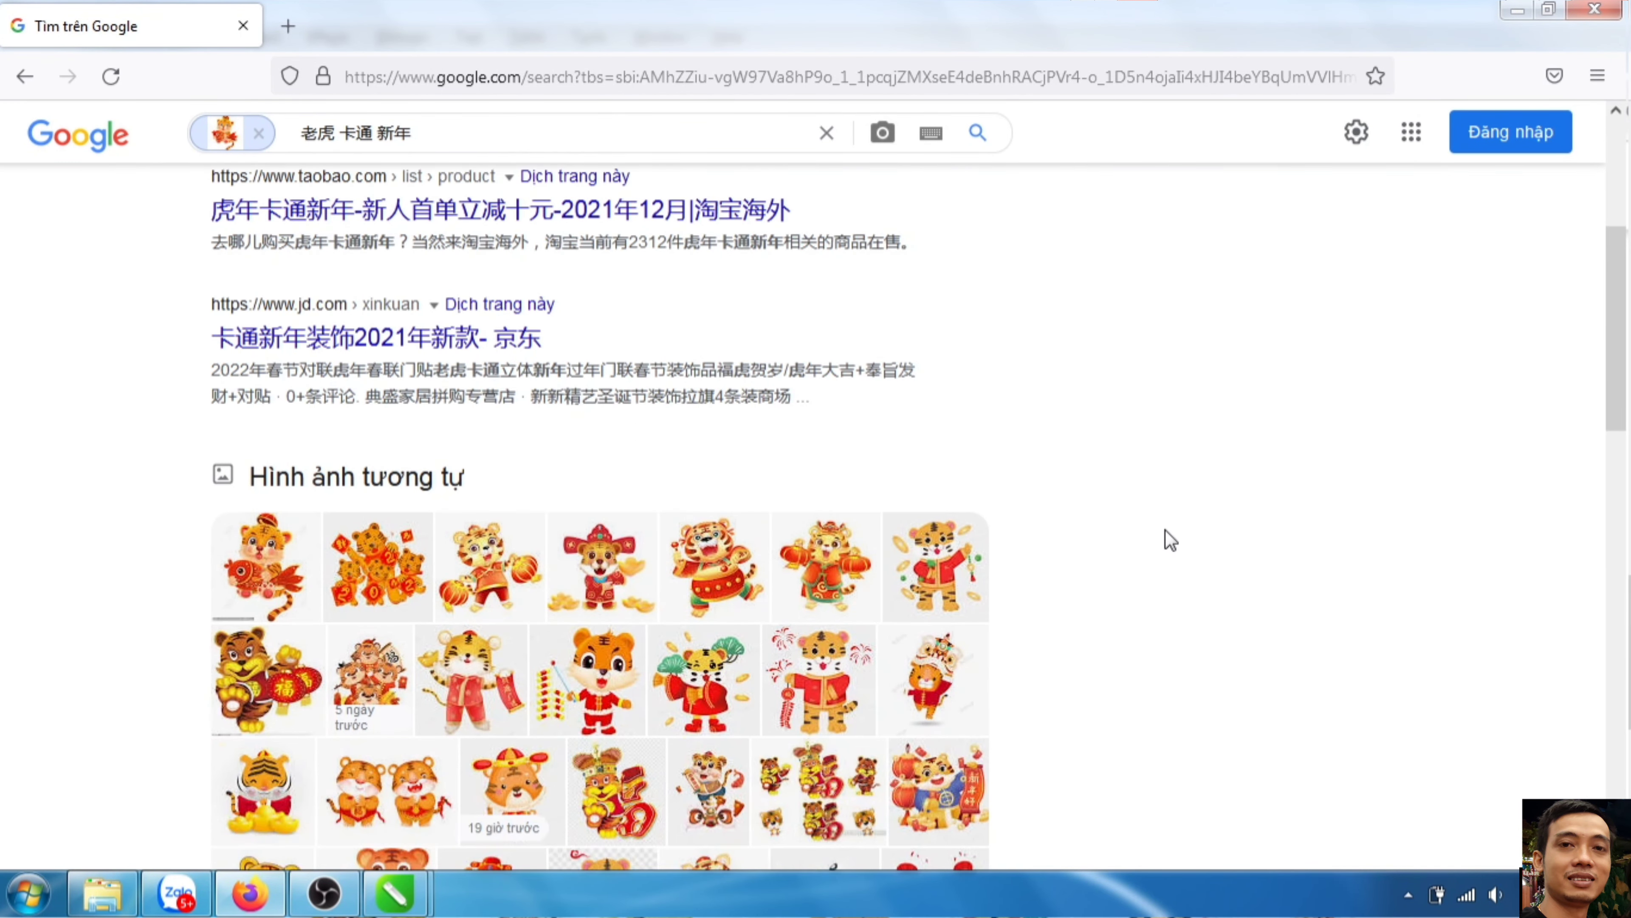
pyautogui.scroll(-5, 1165, 531)
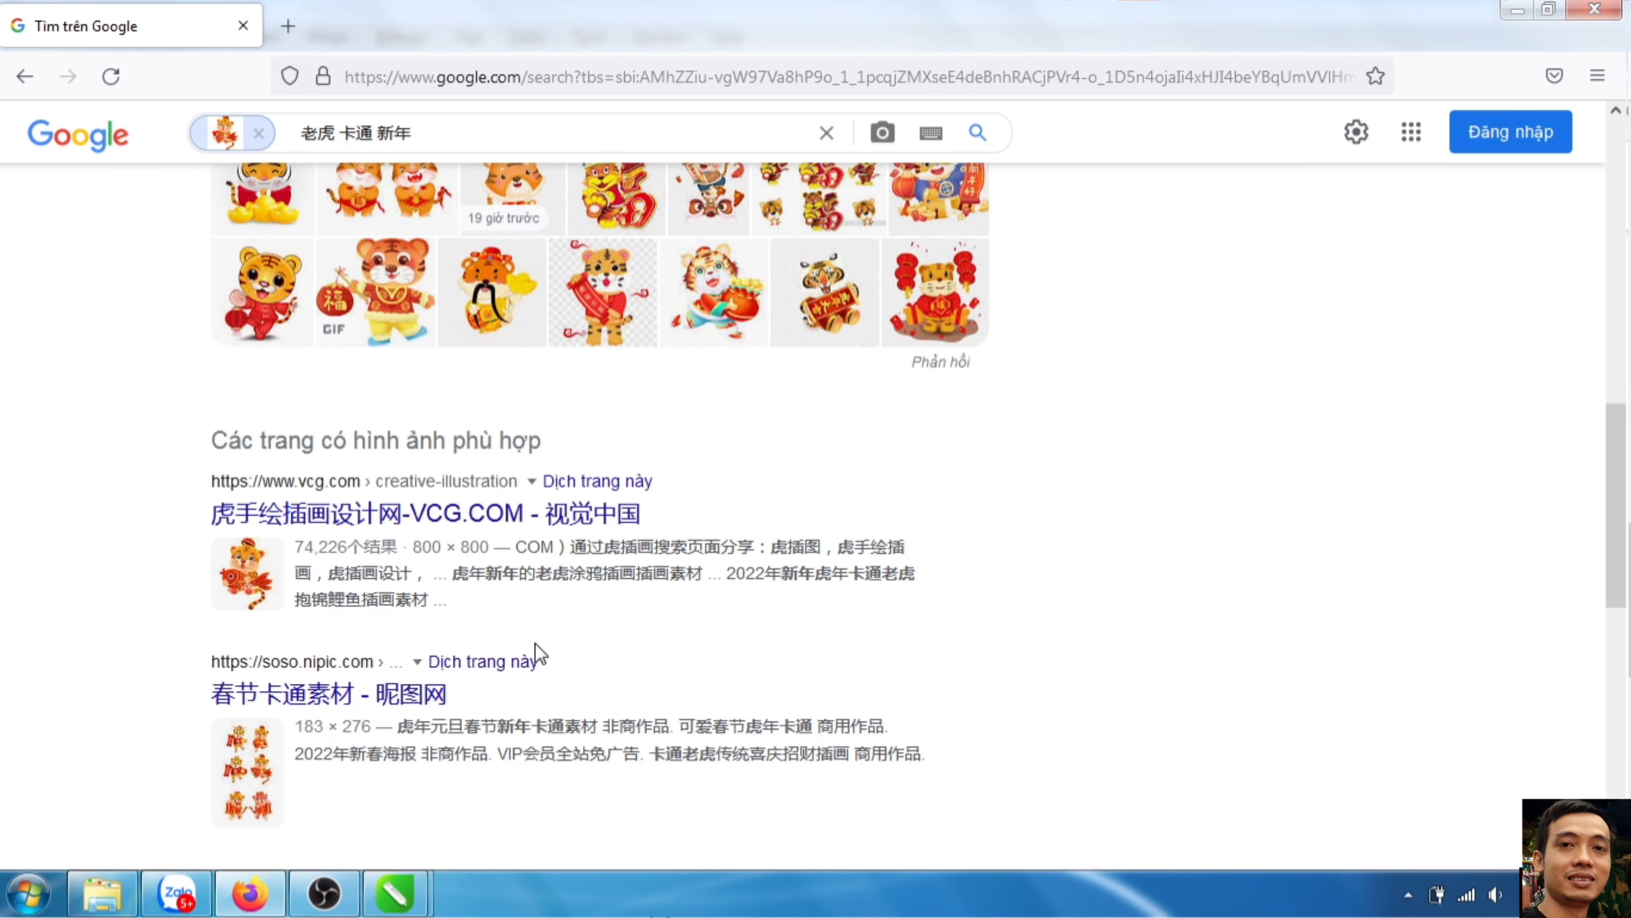
# - Open the preview of the 900 × 900 tiger picture from huitu.com in the list of matching pages
pyautogui.scroll(-3, 358, 636)
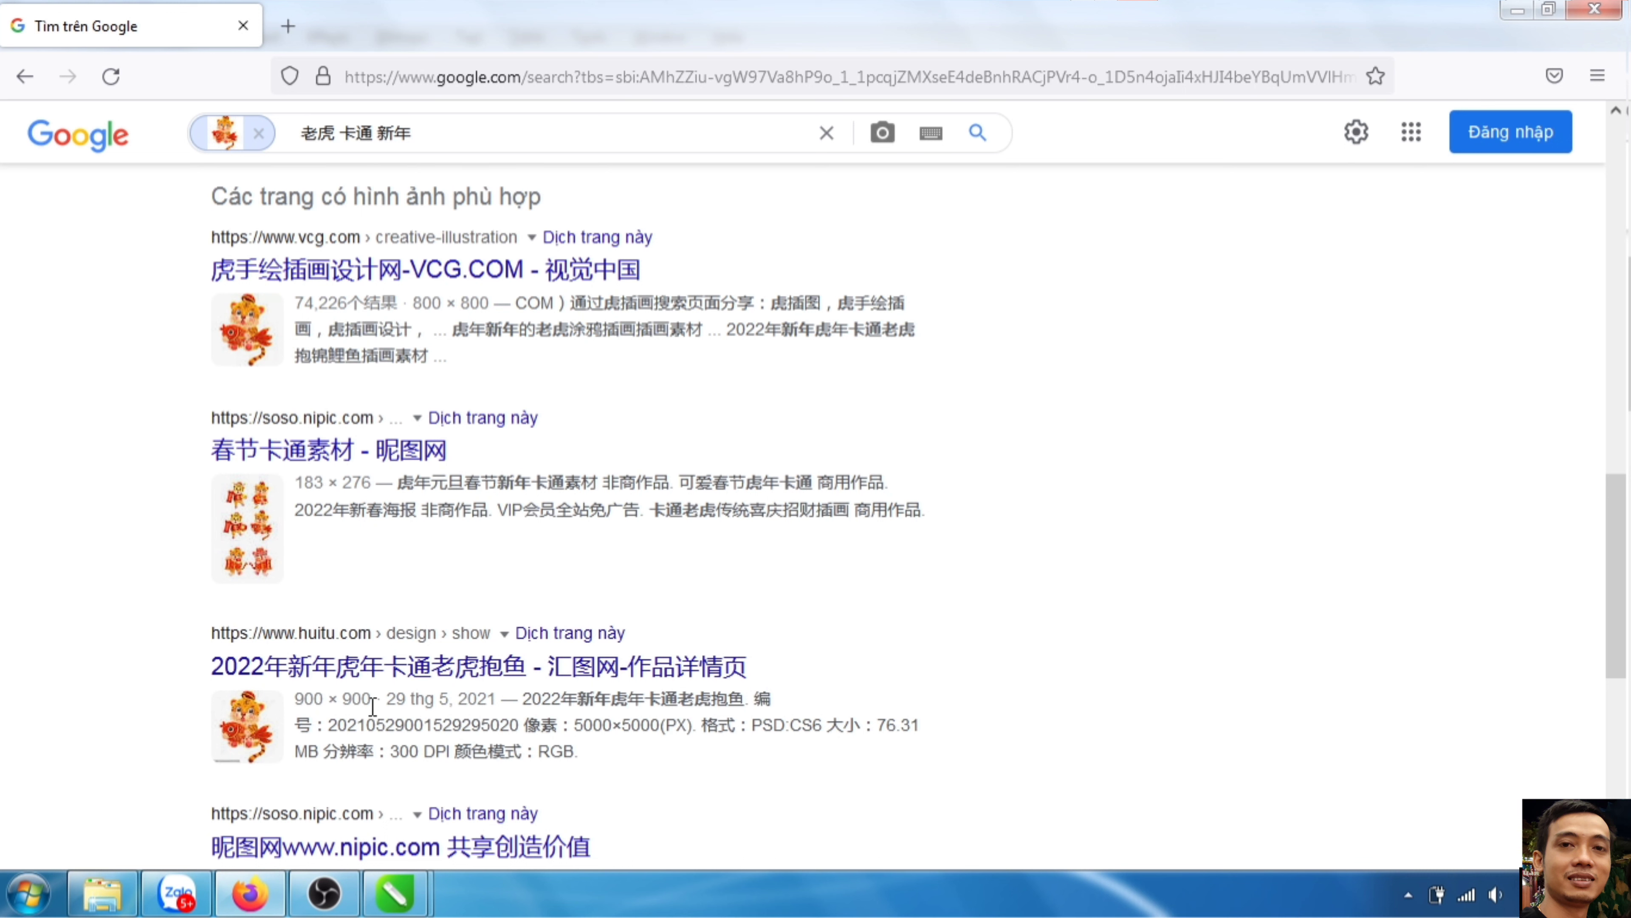
pyautogui.scroll(-3, 373, 706)
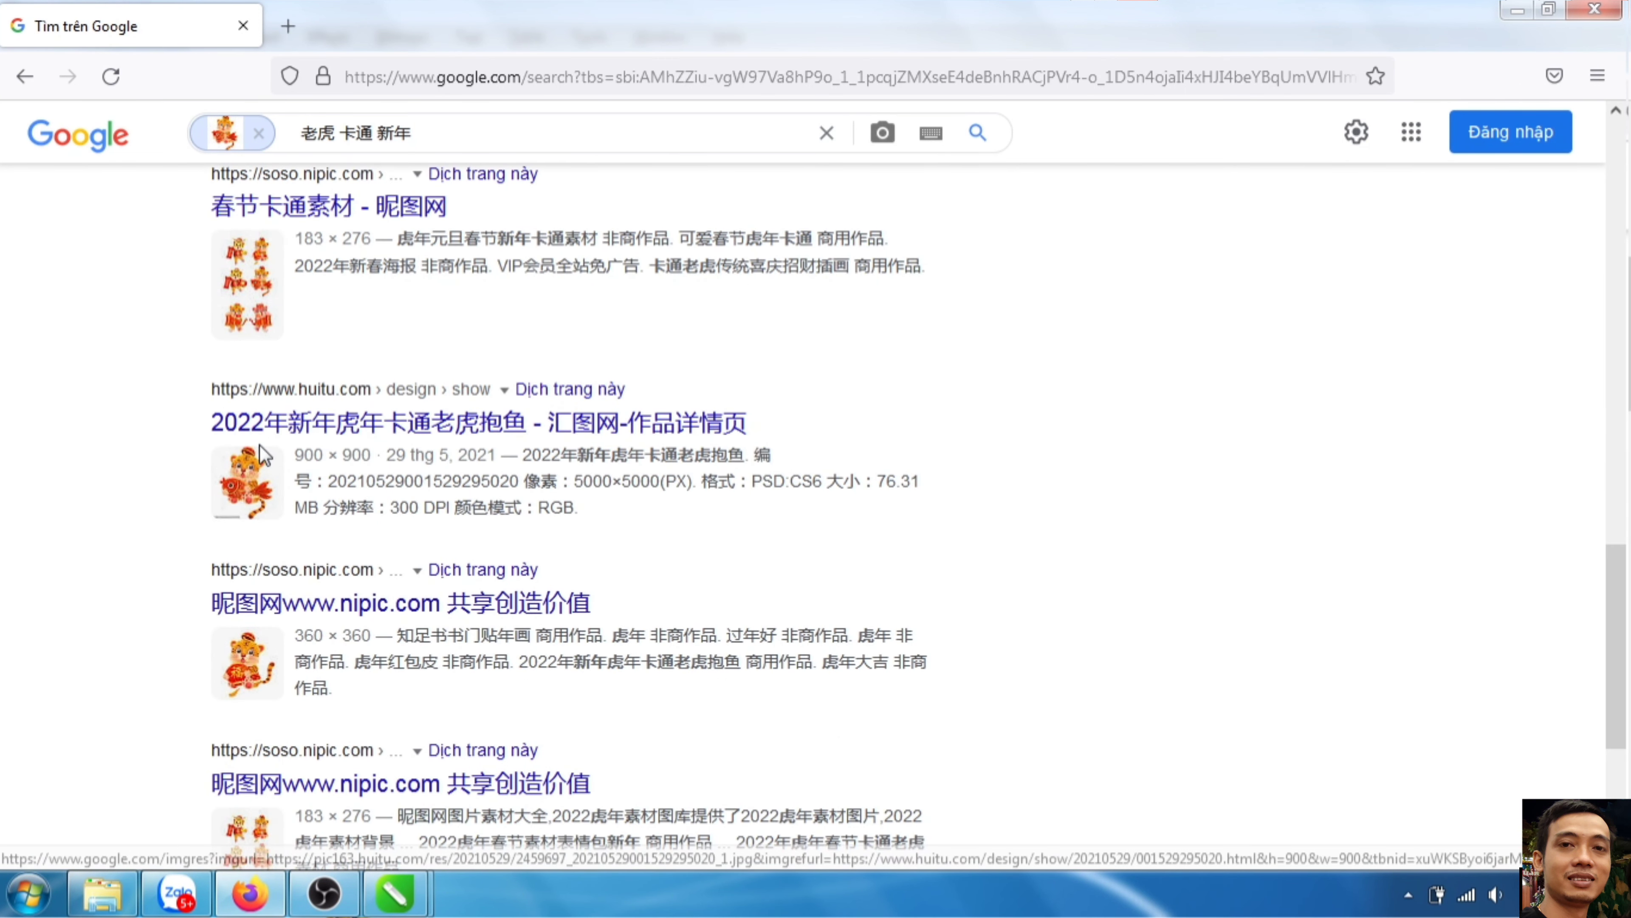
pyautogui.scroll(-2, 266, 457)
pyautogui.scroll(2, 271, 465)
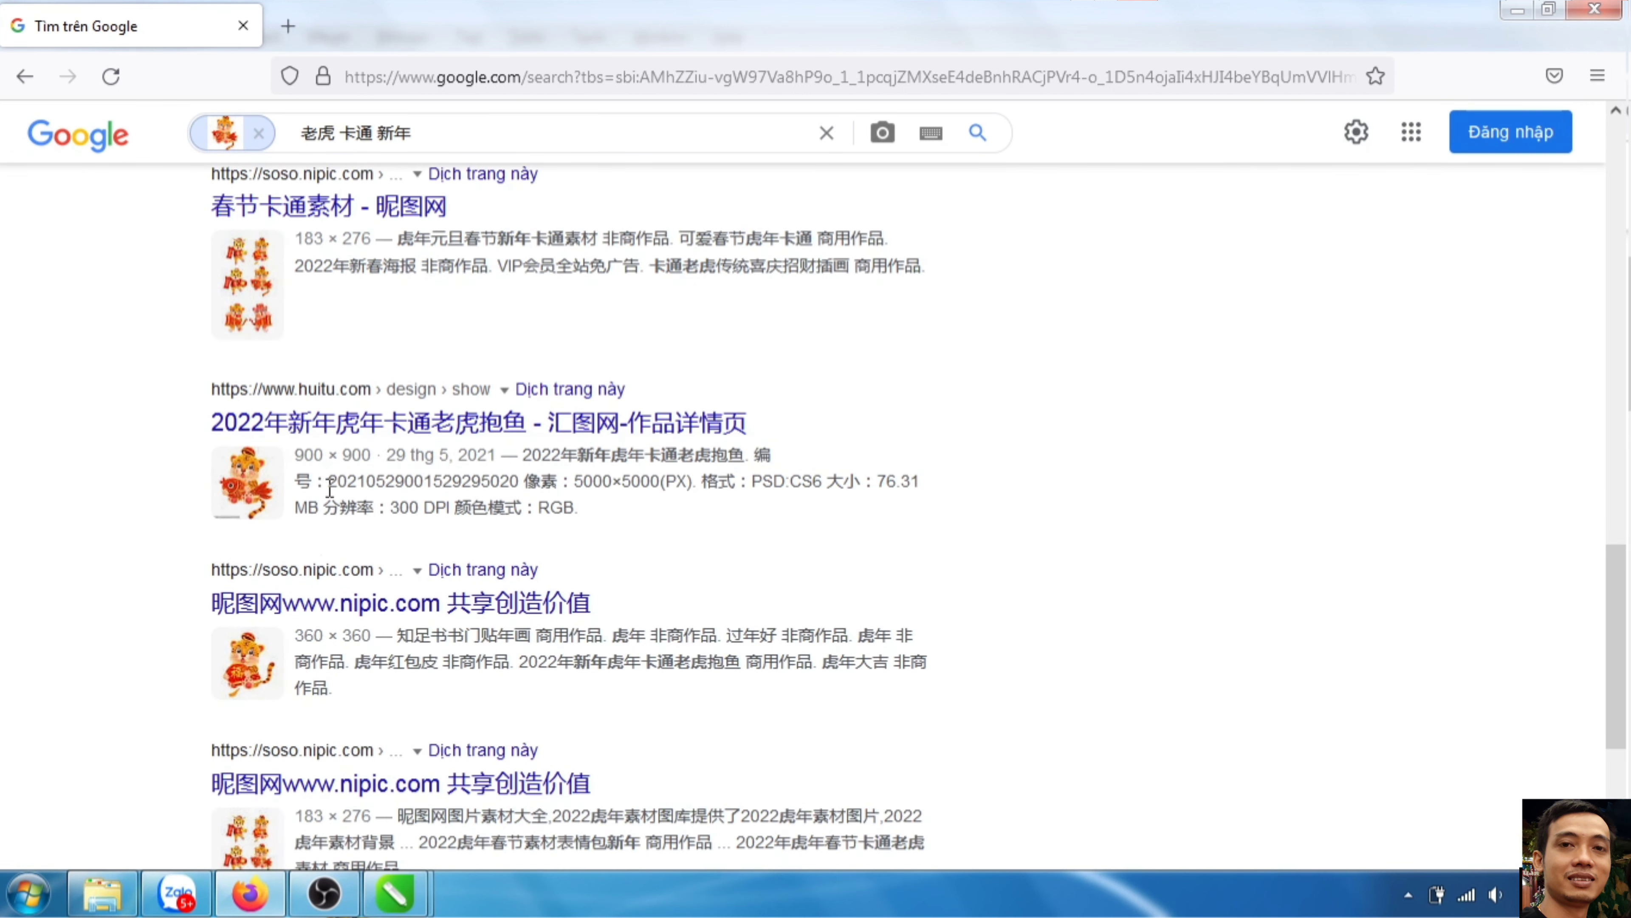
pyautogui.click(247, 480)
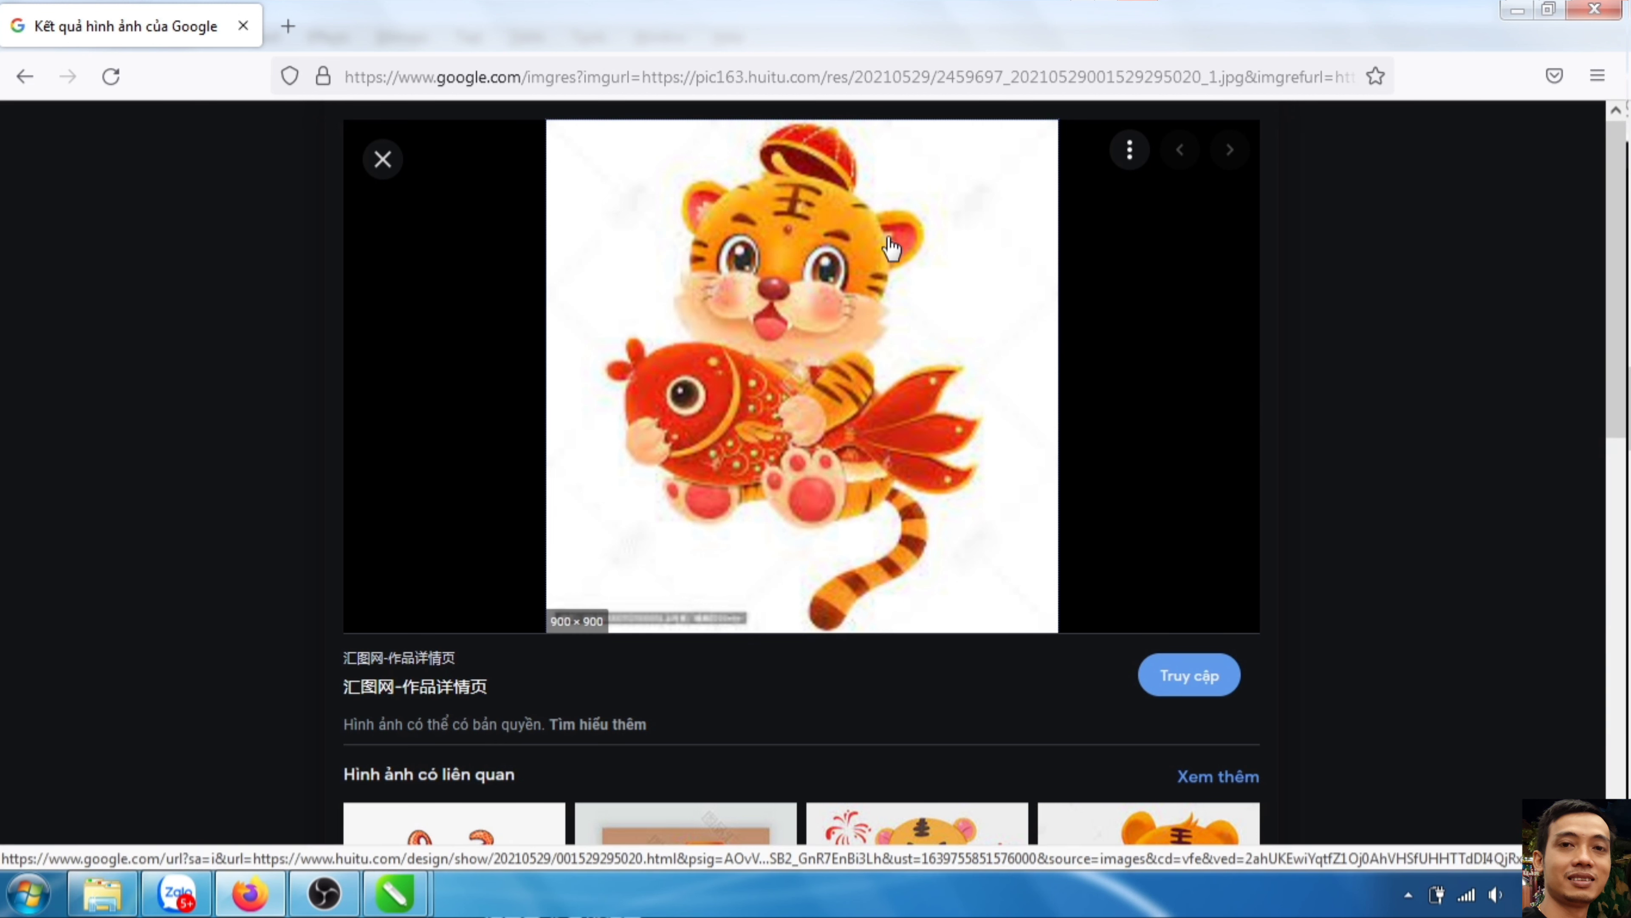
# - Look through the related images below the huitu.com tiger picture and return to the preview
pyautogui.scroll(-10, 1052, 437)
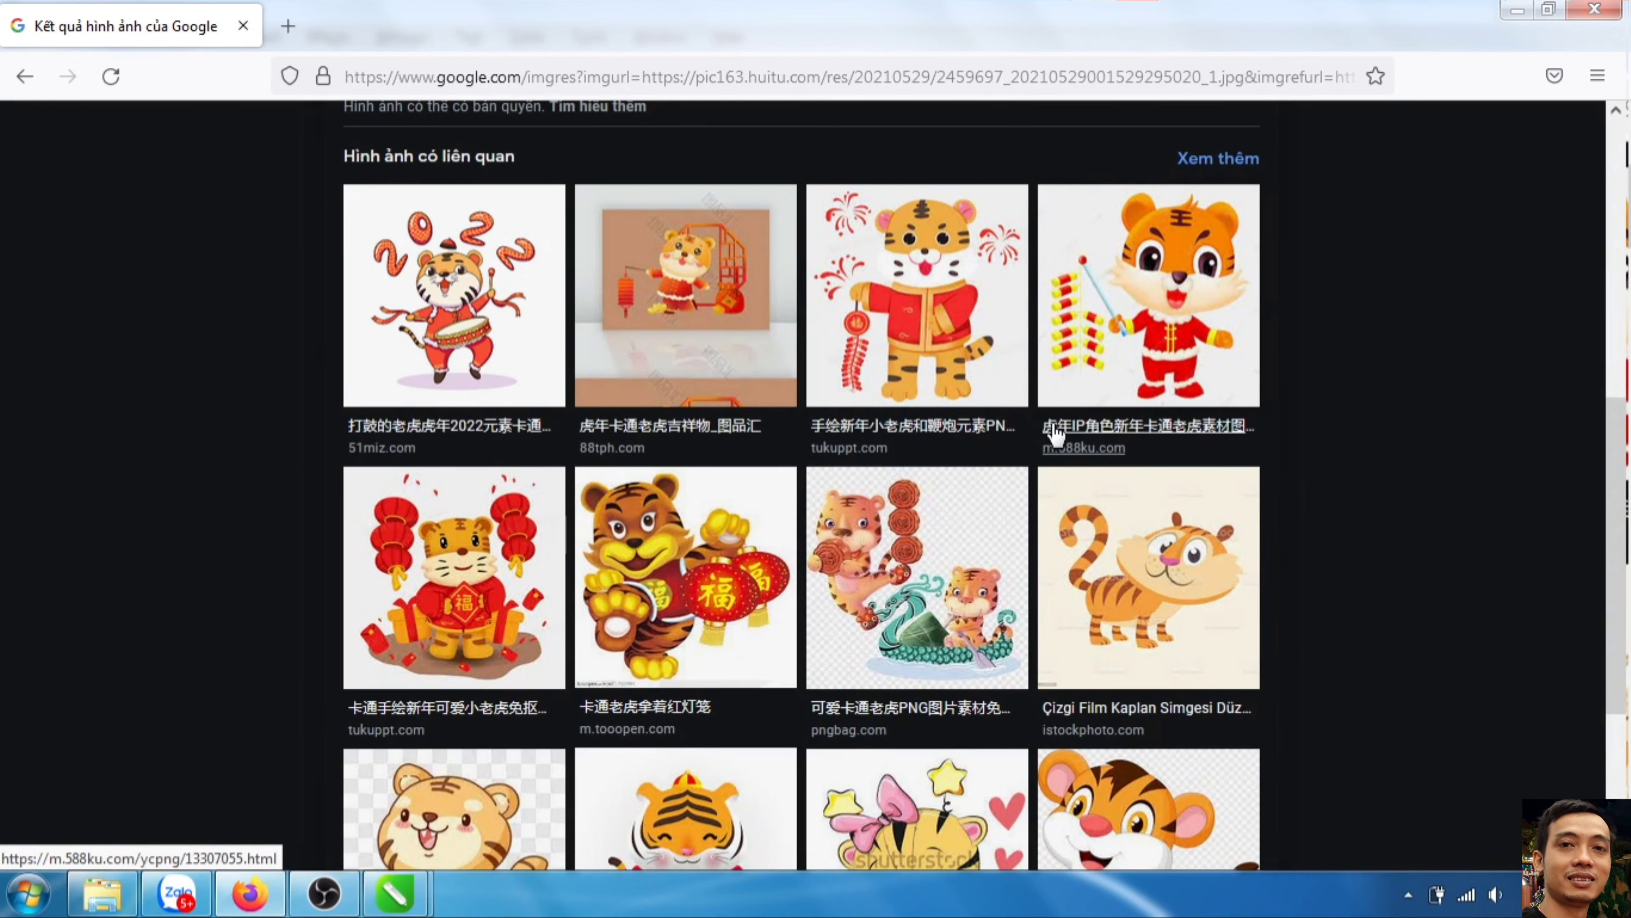
pyautogui.scroll(-5, 1053, 440)
pyautogui.scroll(6, 1053, 437)
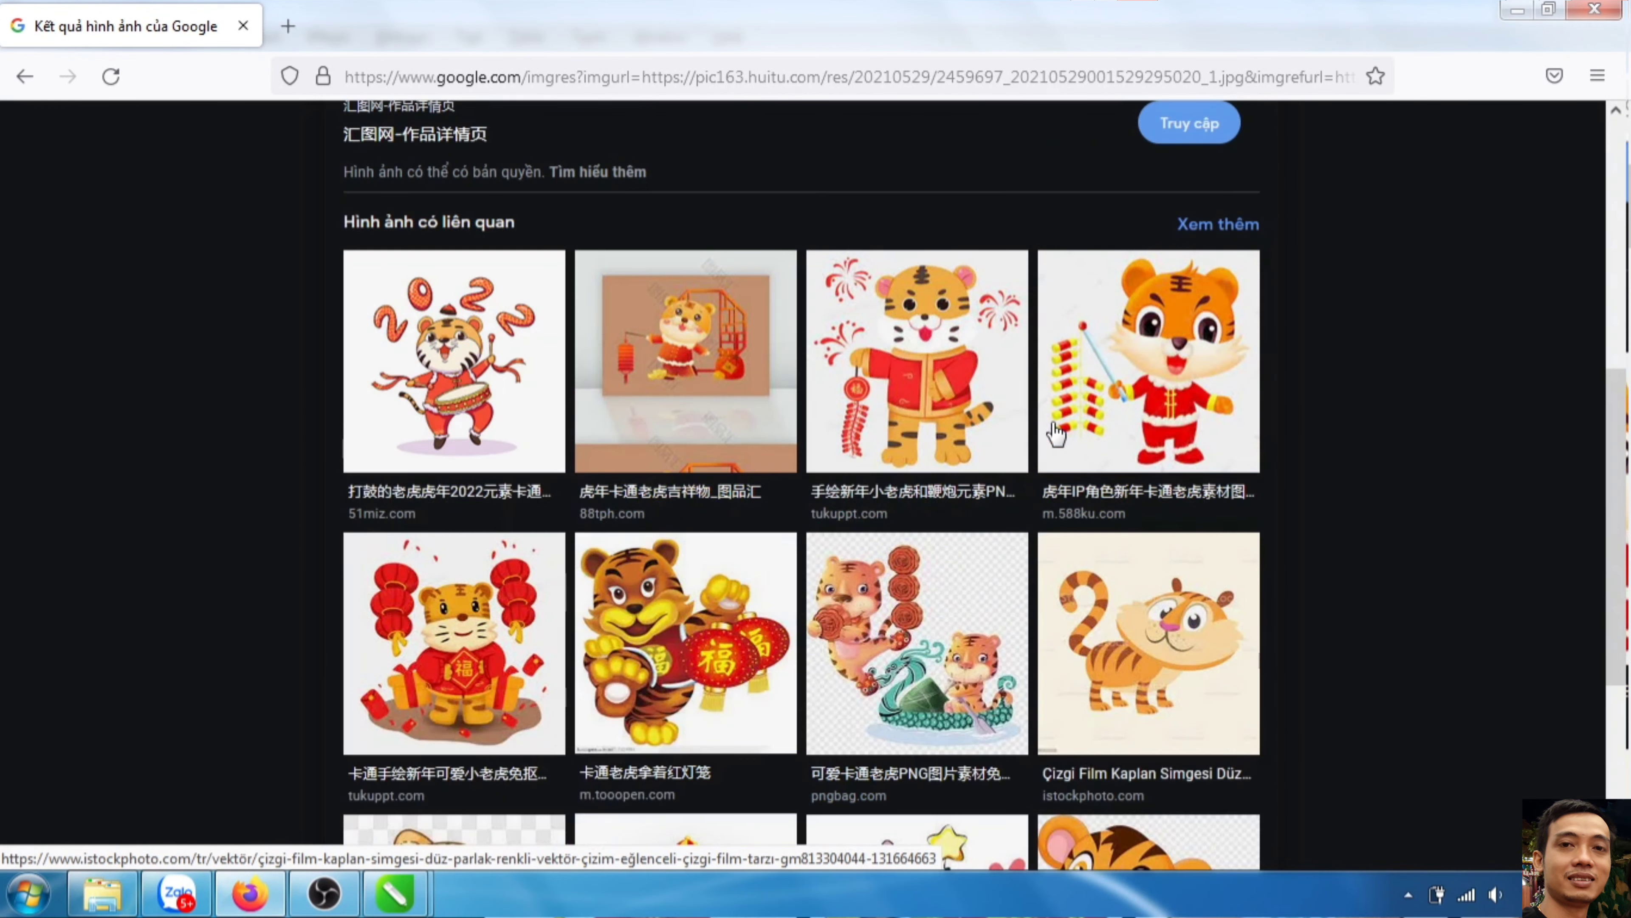
pyautogui.scroll(4, 1048, 514)
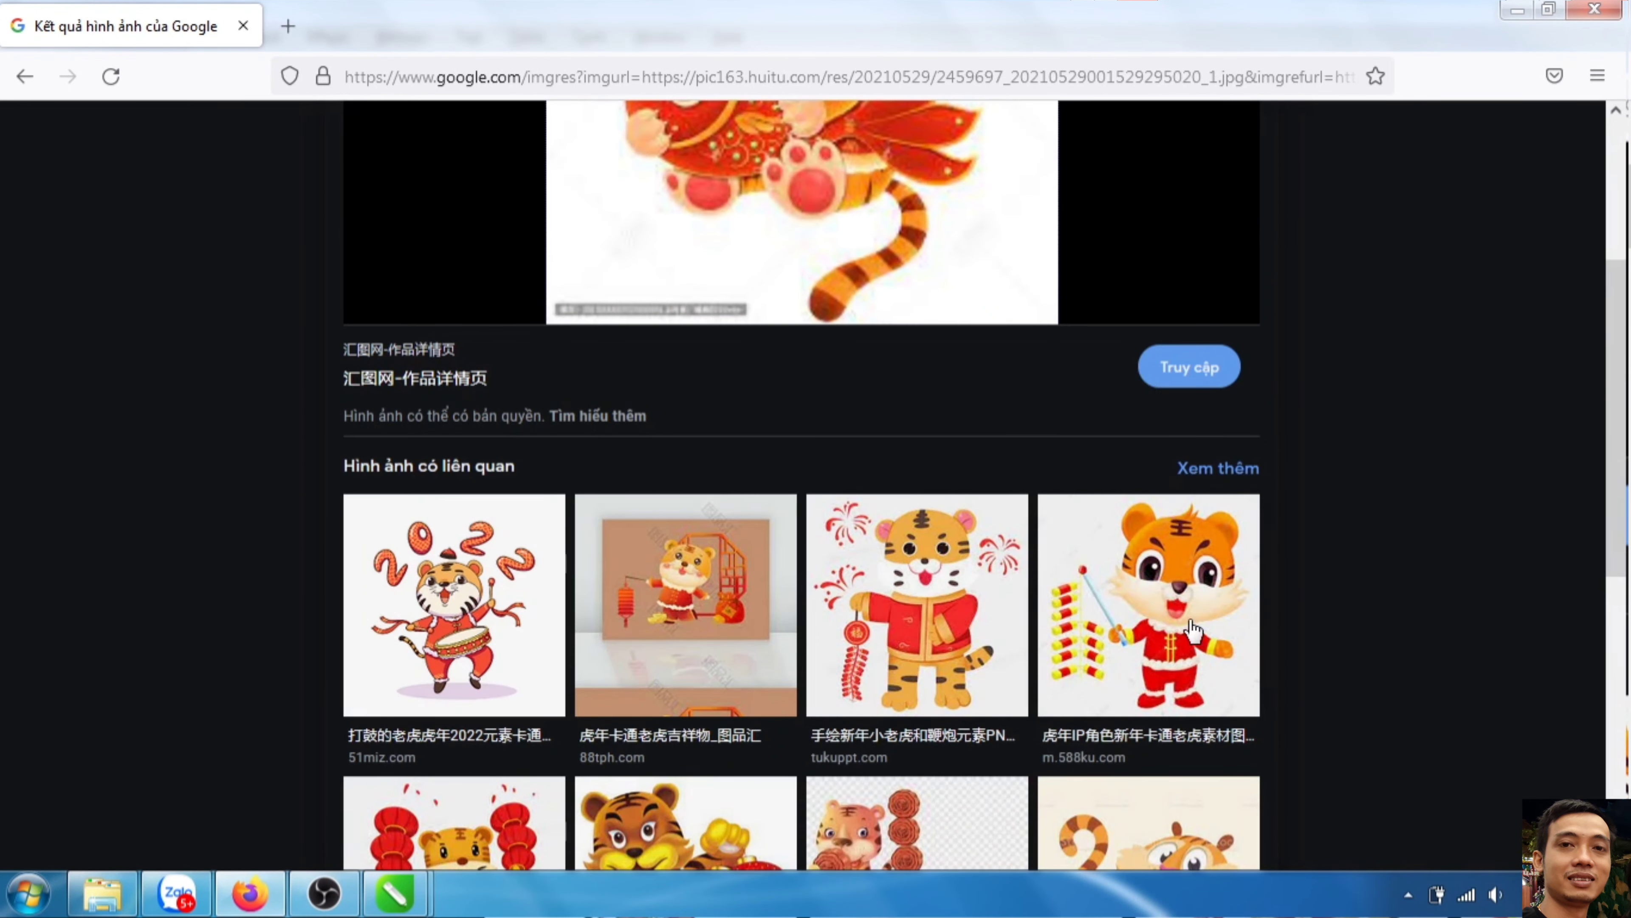
pyautogui.scroll(5, 1188, 627)
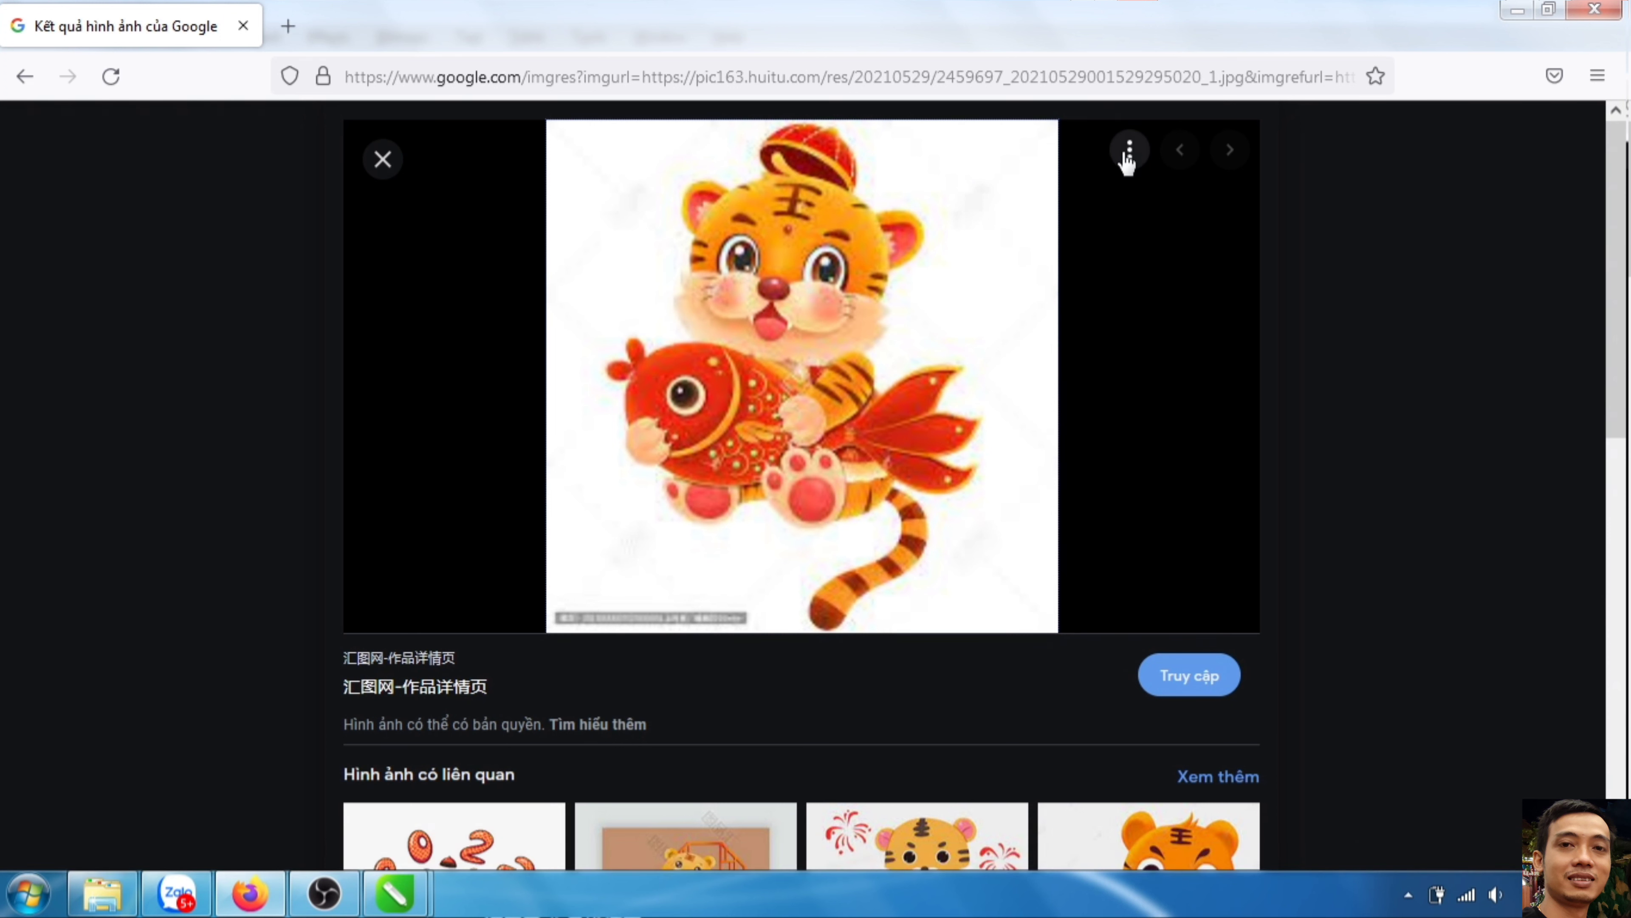
# - Go back to the search results and open the second page of matching pages
pyautogui.hotkey('alt', 'Left')
pyautogui.scroll(-4, 472, 495)
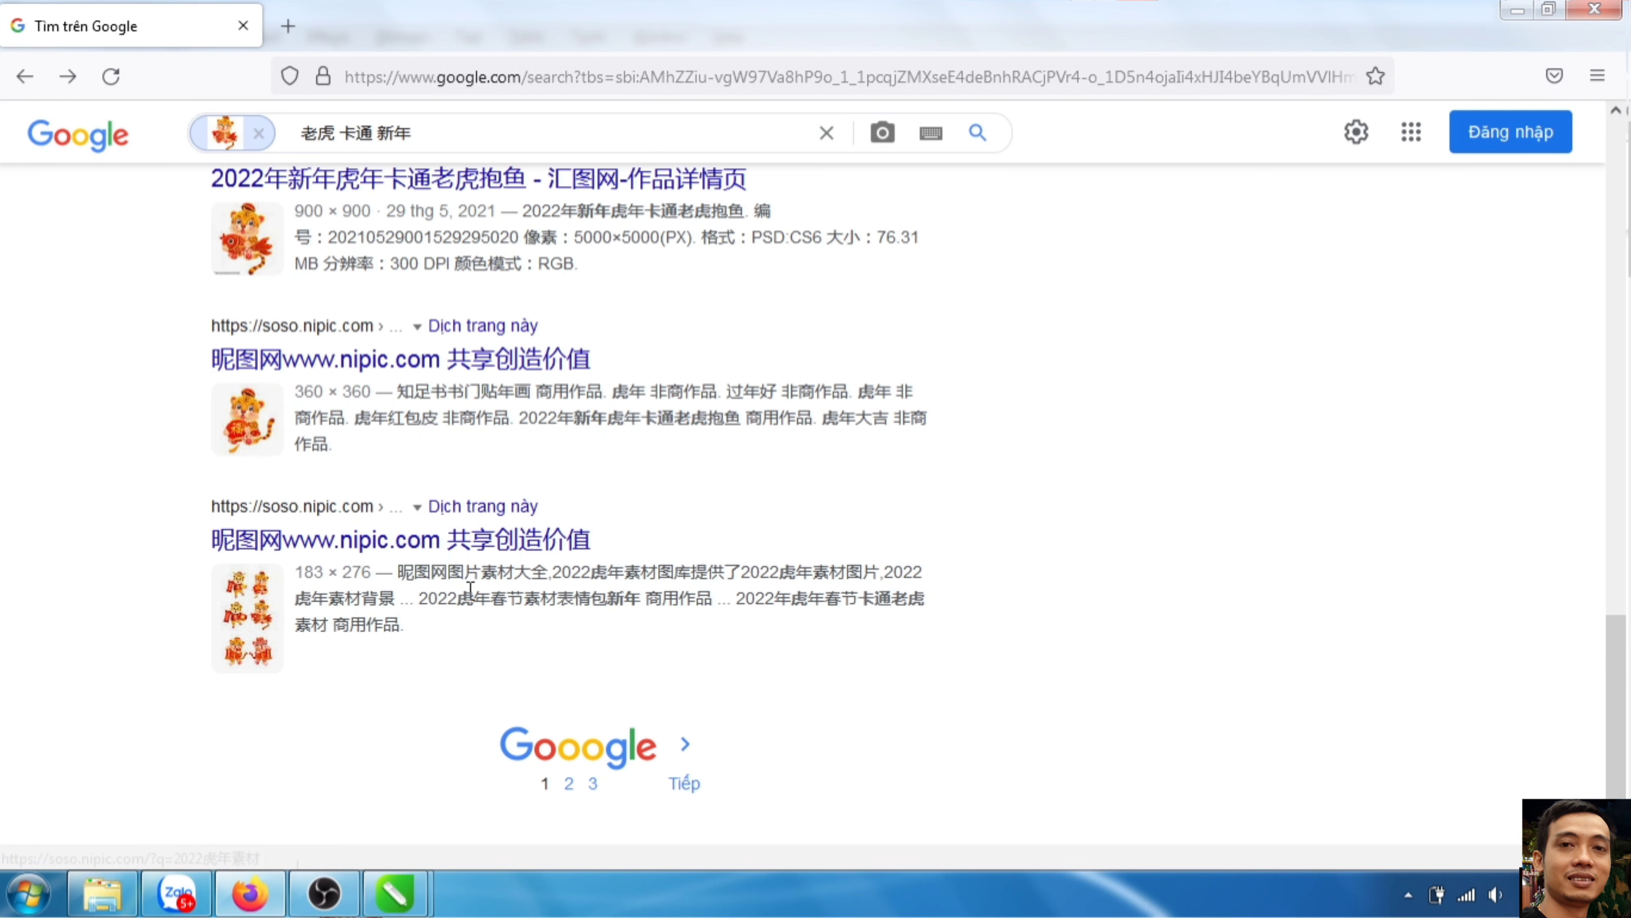
pyautogui.scroll(-2, 470, 589)
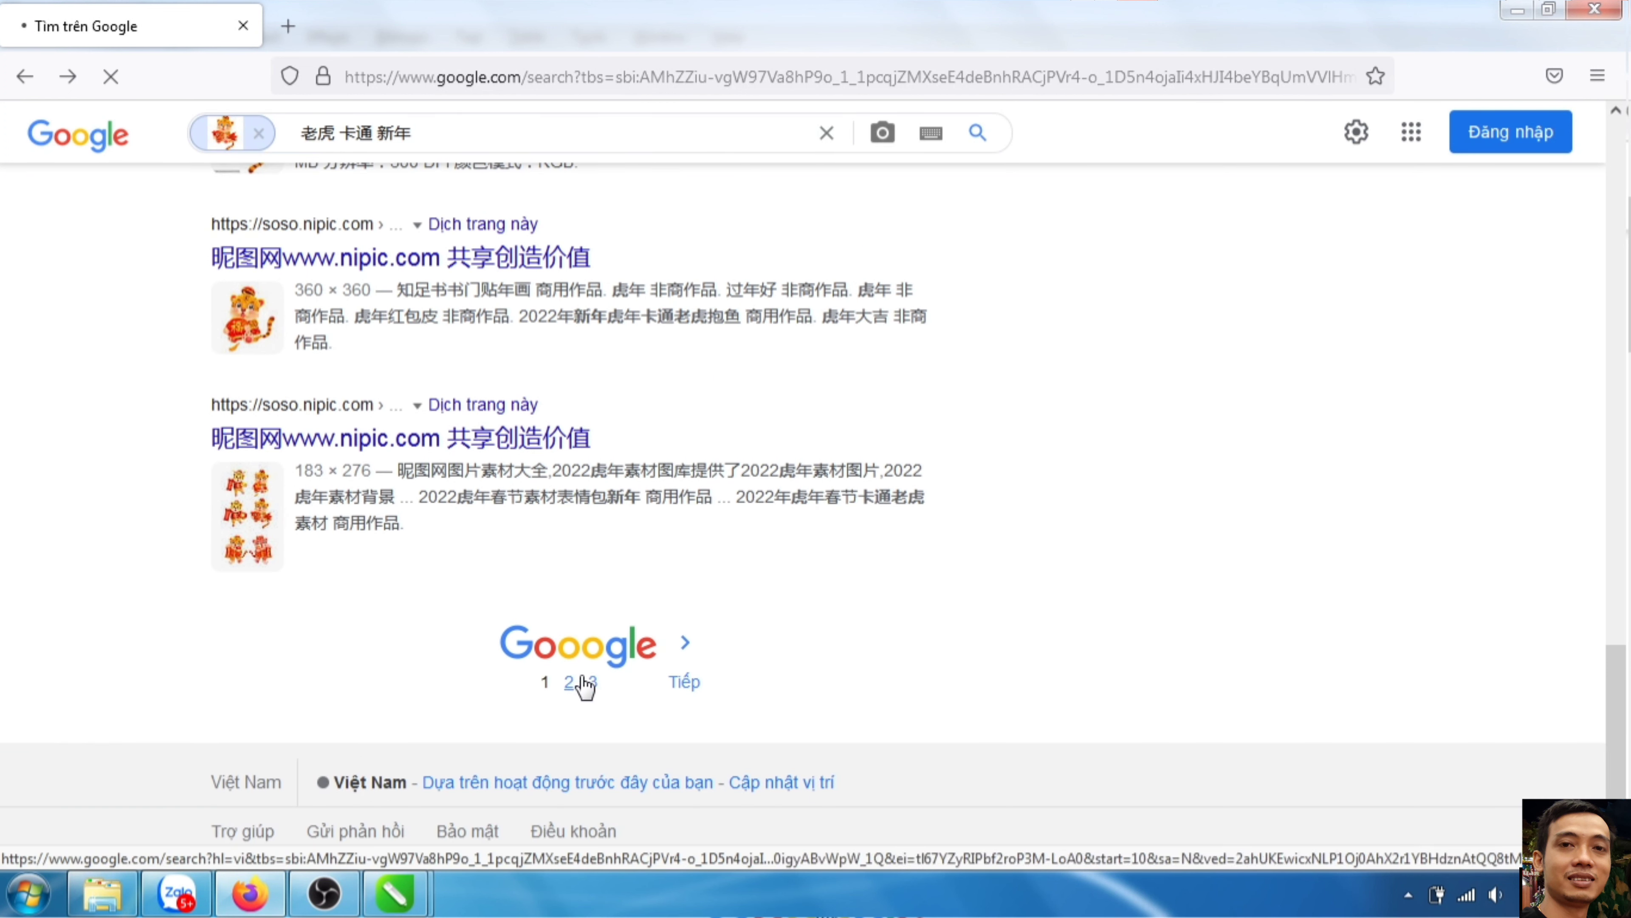
pyautogui.click(570, 682)
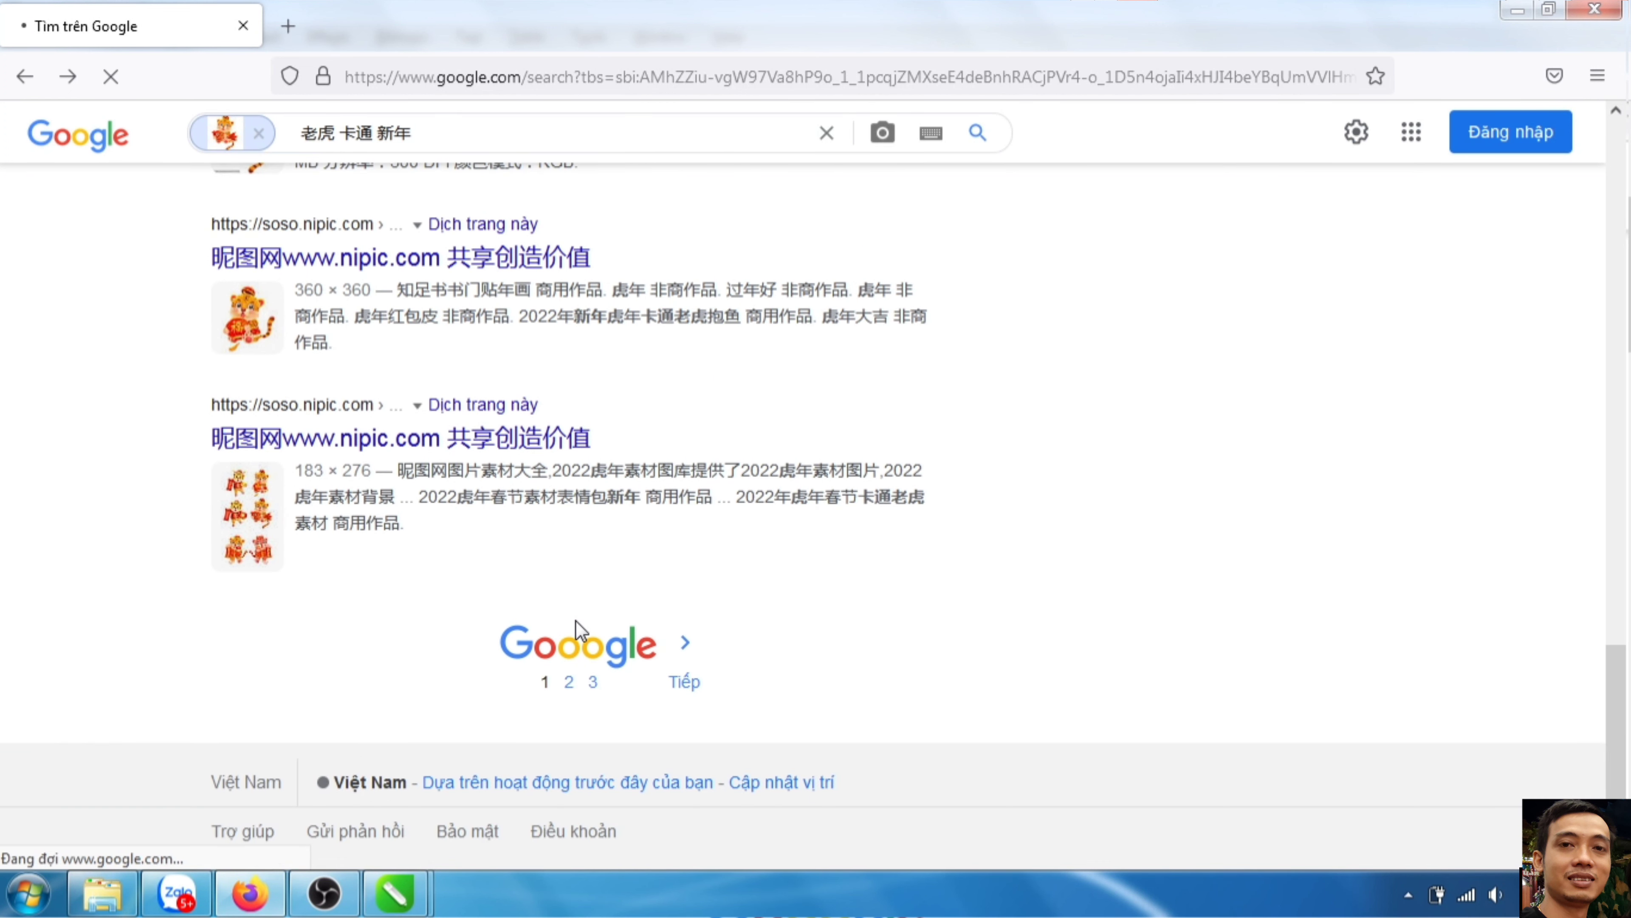
# - Open the preview of the 800 × 800 tiger picture from vcg.com on the second results page
pyautogui.scroll(-4, 660, 660)
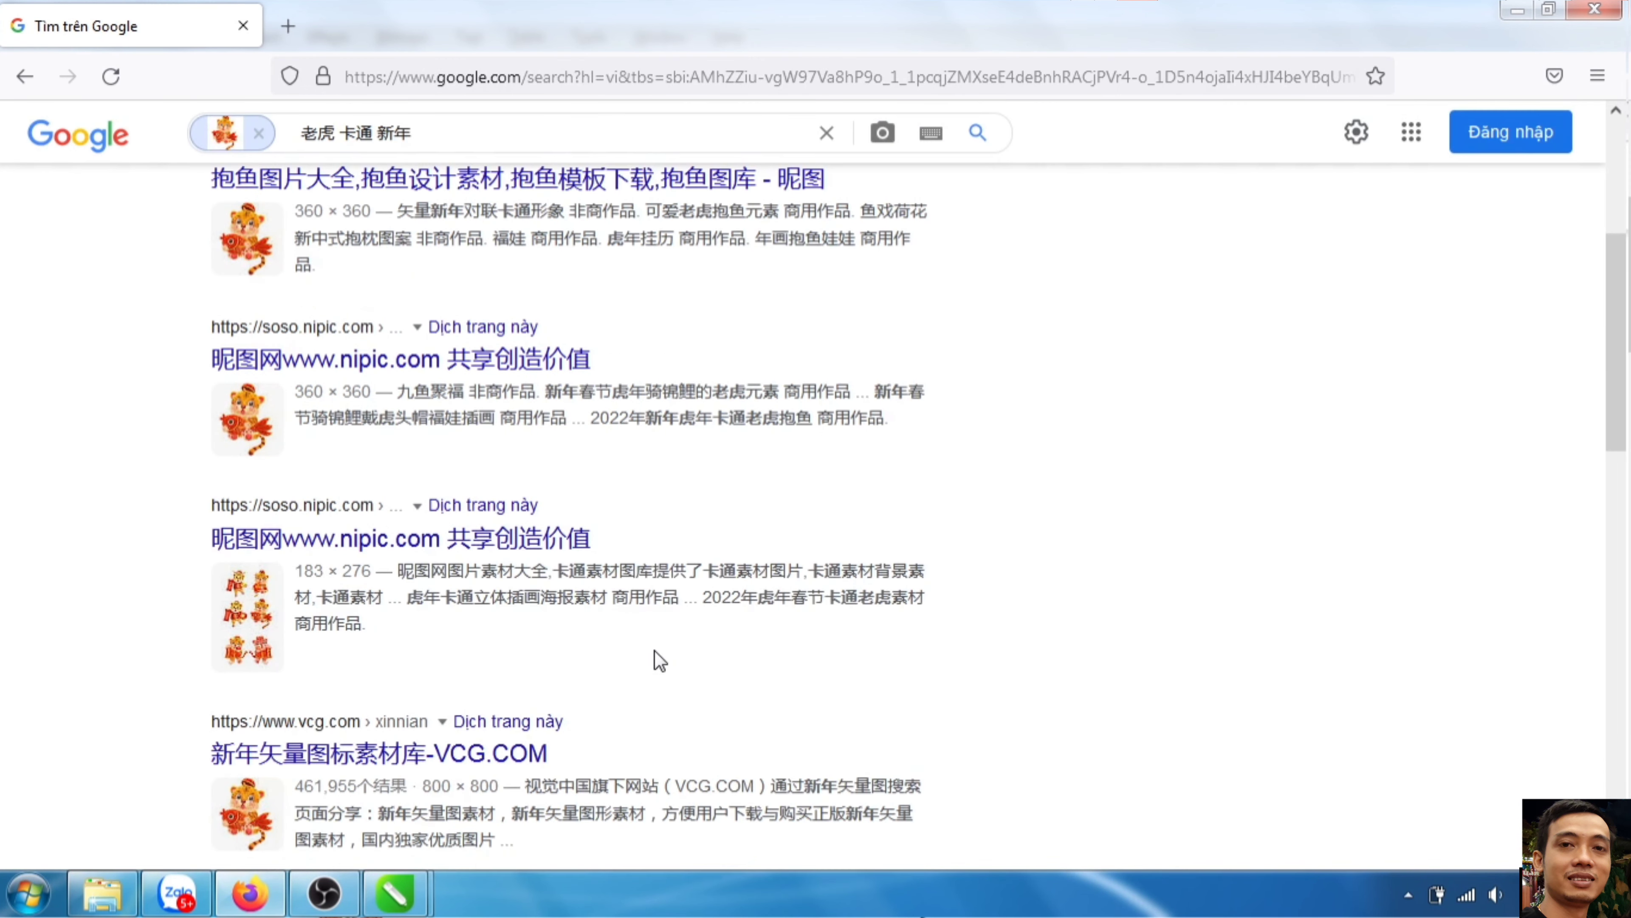
pyautogui.scroll(-1, 659, 660)
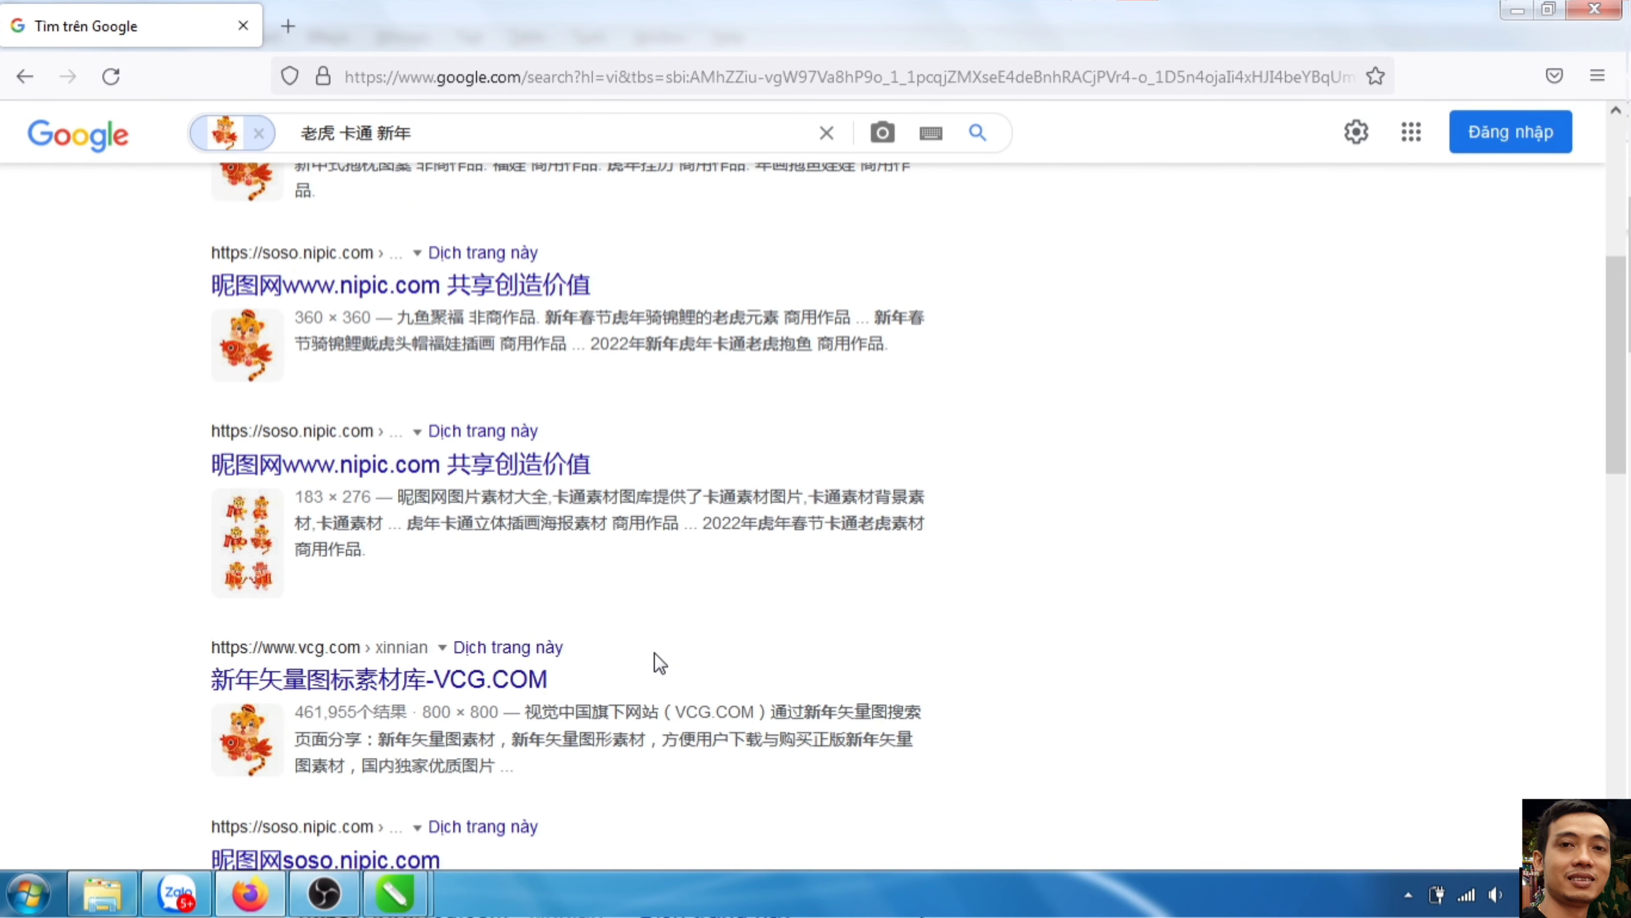
pyautogui.scroll(-1, 655, 653)
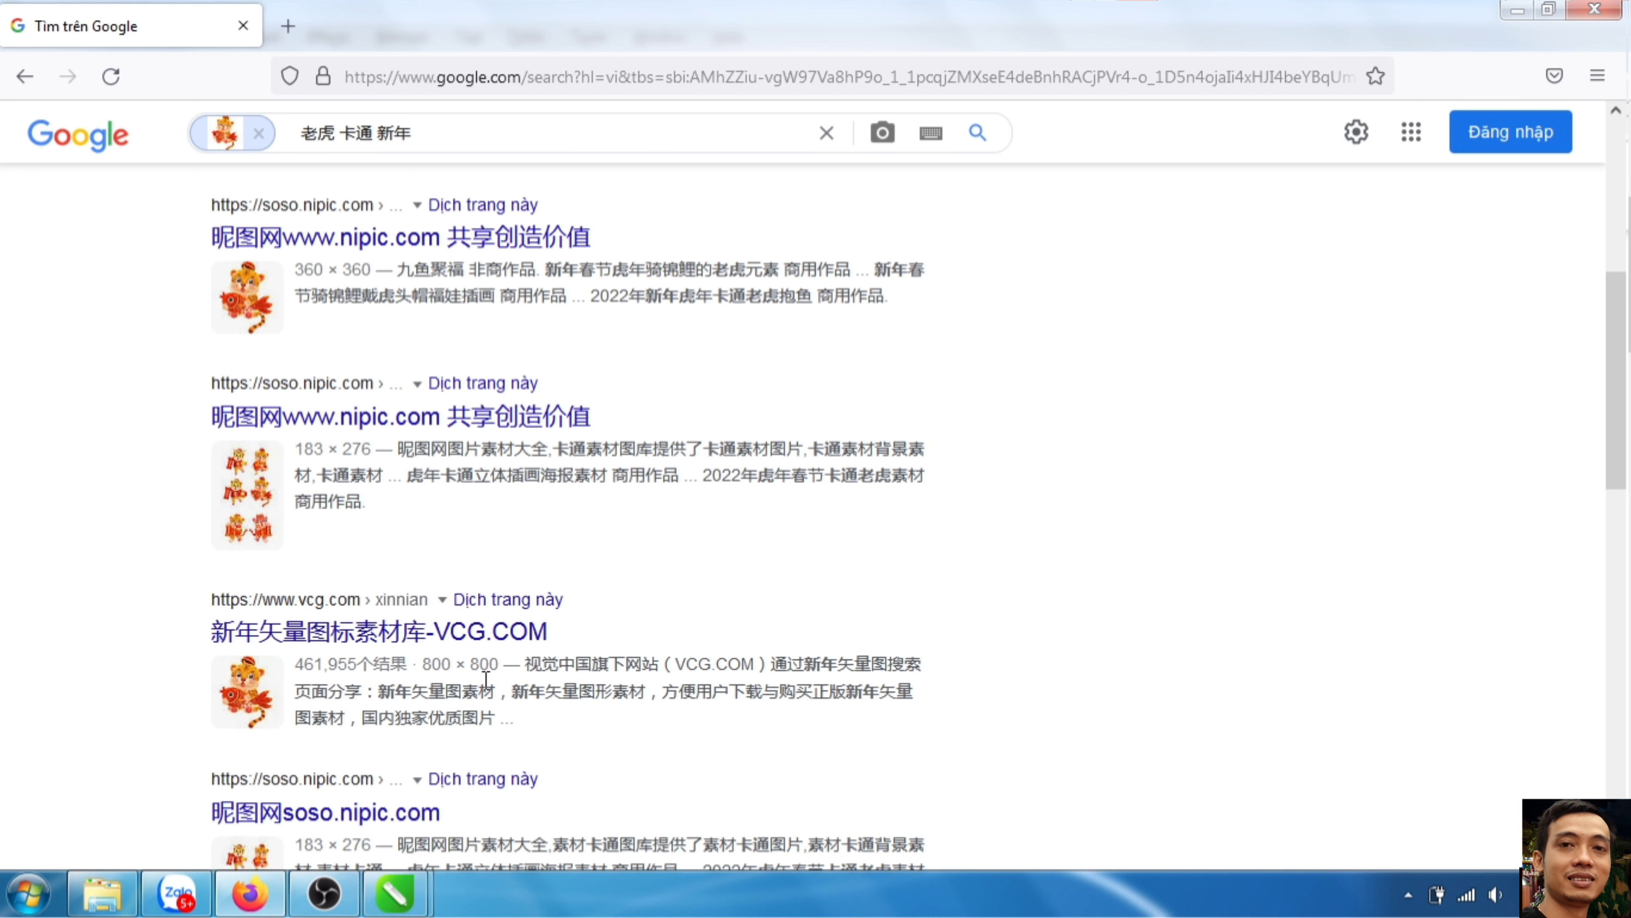
pyautogui.scroll(-2, 246, 718)
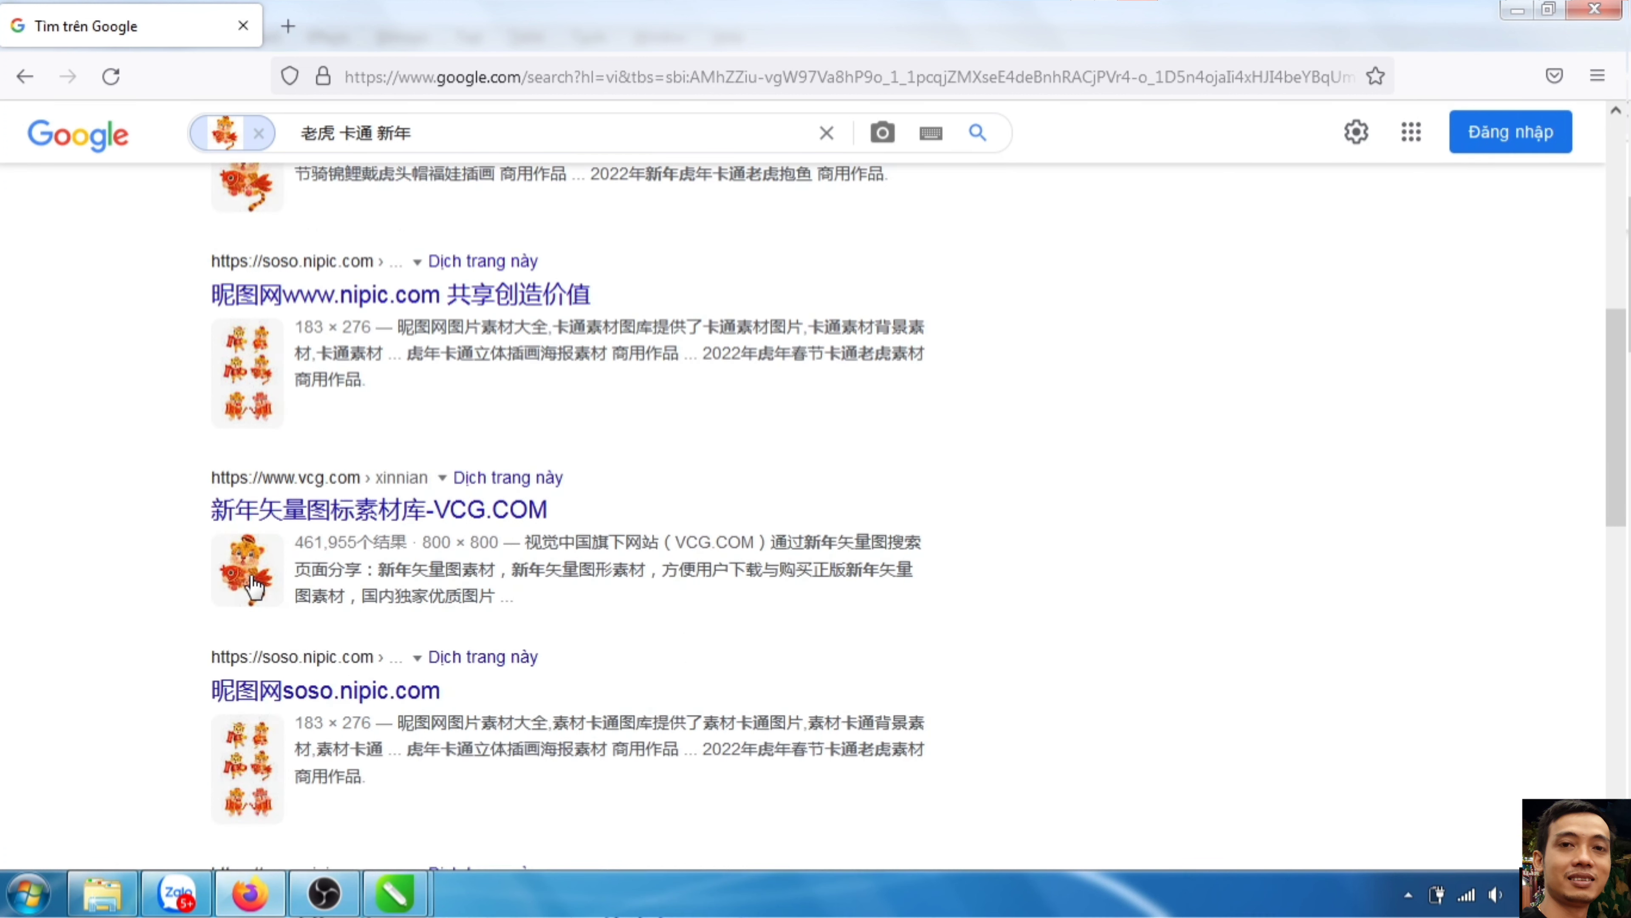
pyautogui.click(255, 586)
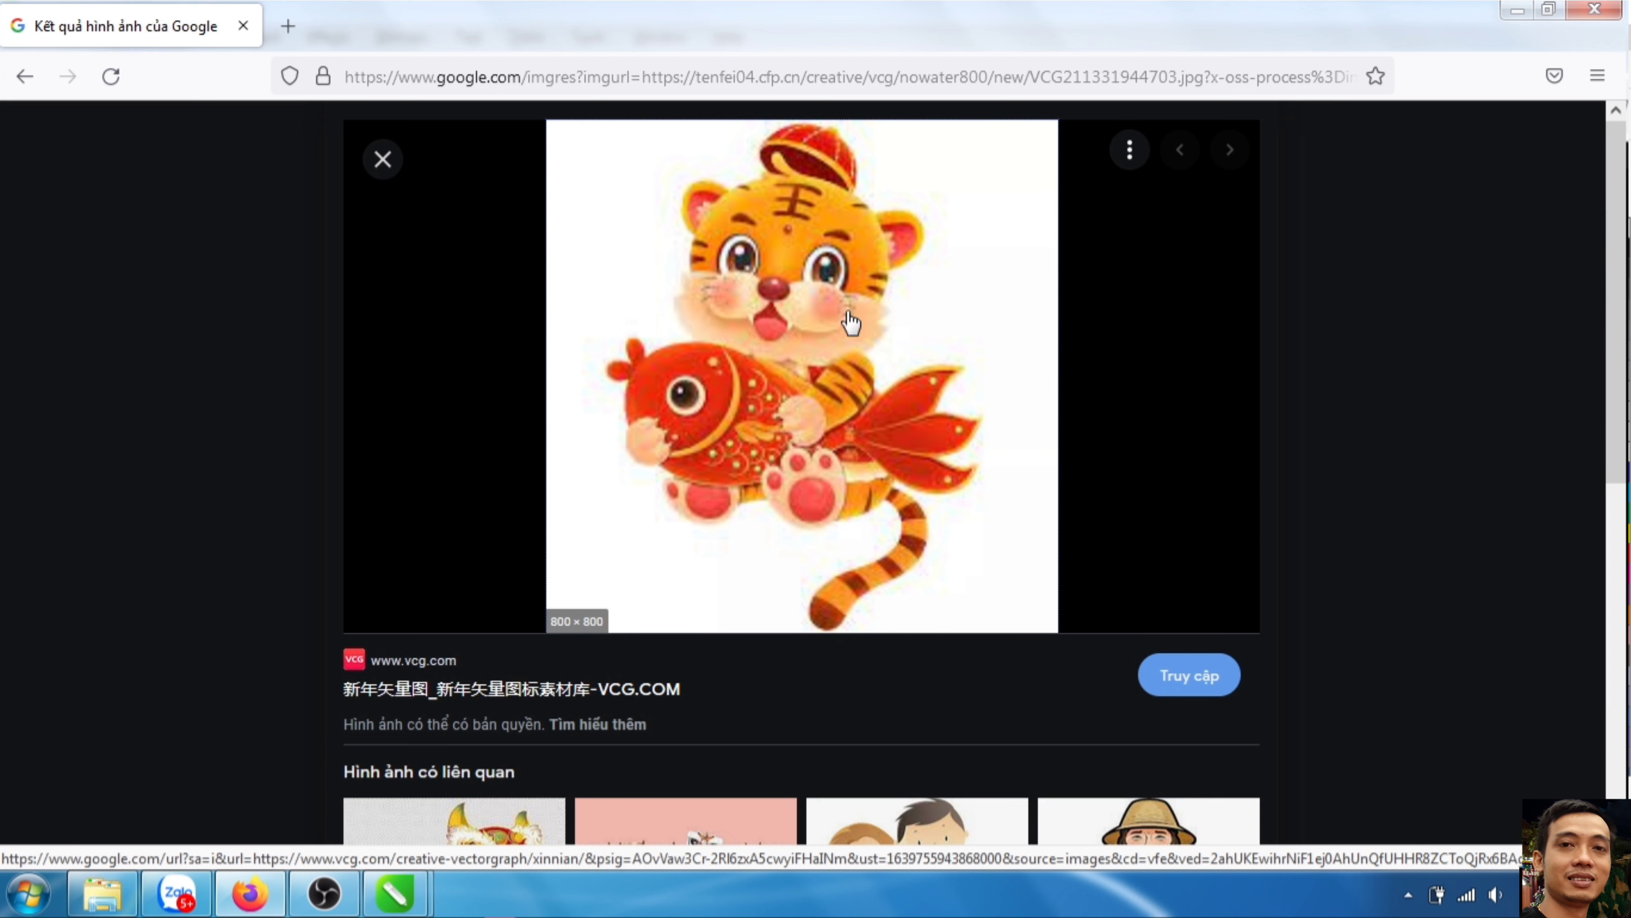
# - Return to the huitu.com tiger picture in the image results and visit its source page
pyautogui.hotkey('alt', 'Left')
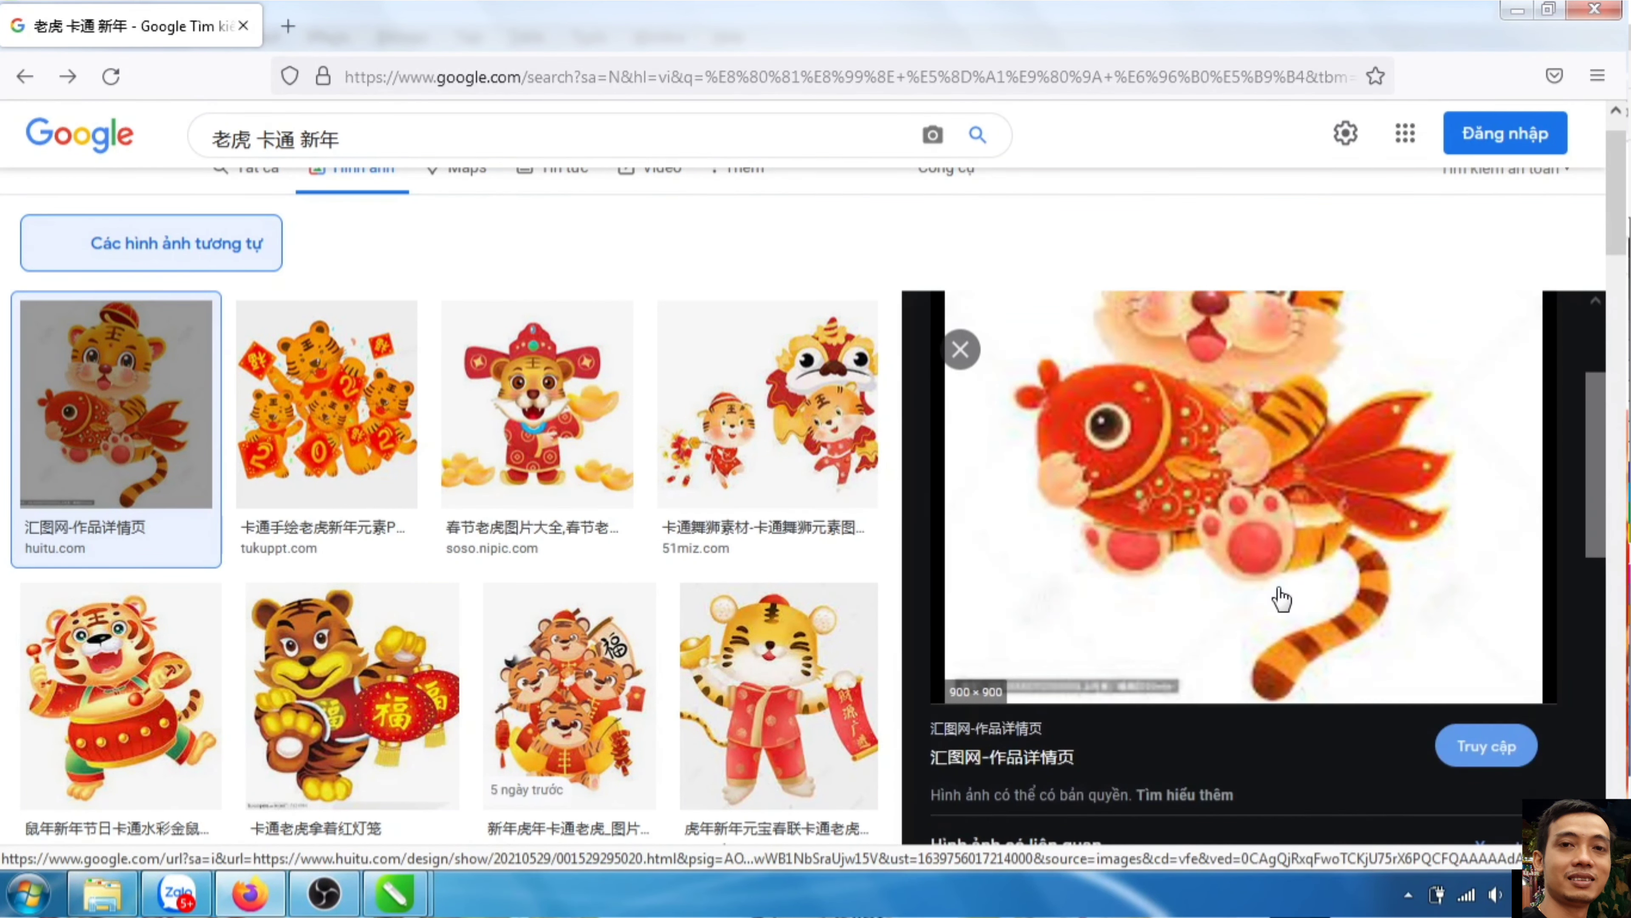
pyautogui.click(1489, 746)
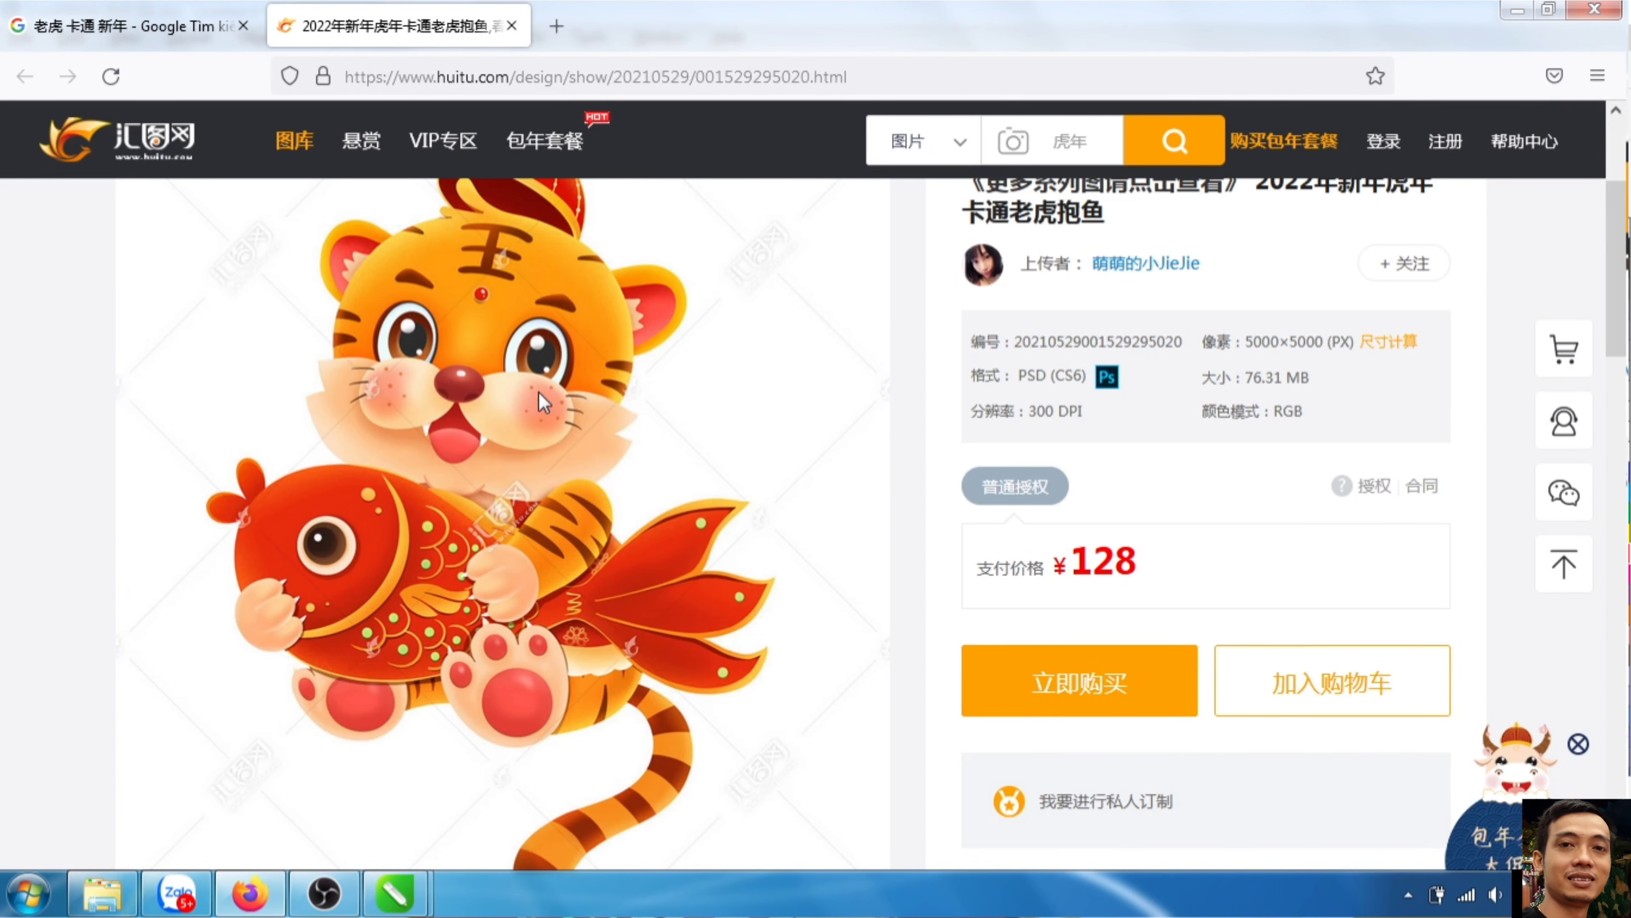
pyautogui.scroll(-5, 552, 391)
pyautogui.scroll(5, 462, 493)
# - Copy the large tiger picture from the huitu.com page and paste it into Untitled-1 in CorelDRAW
pyautogui.rightClick(471, 361)
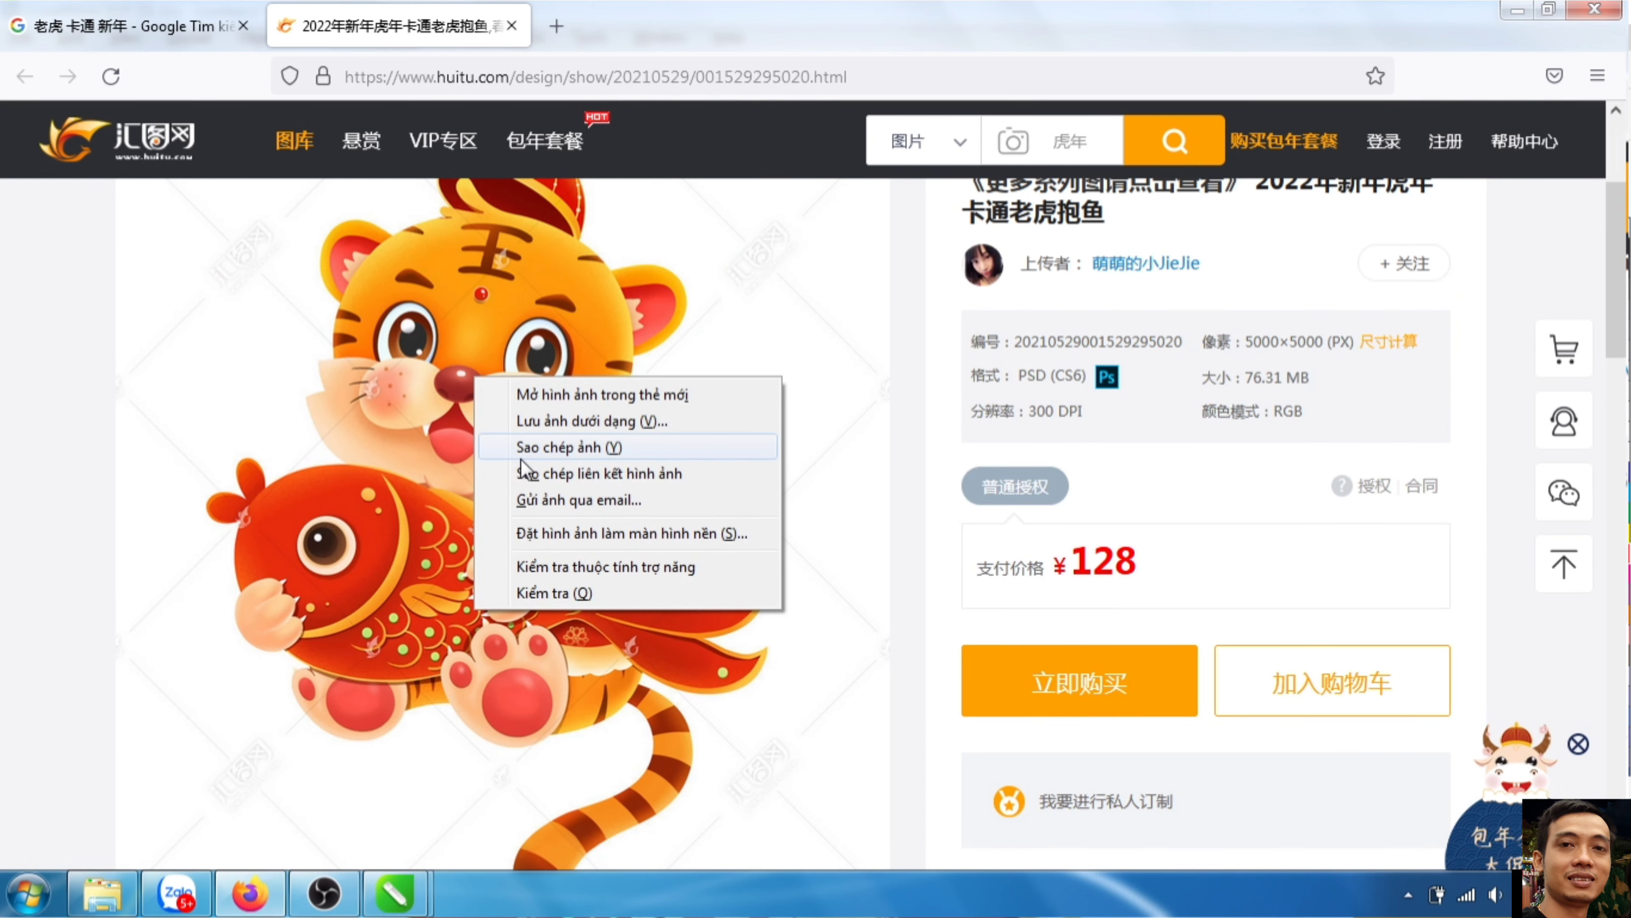
pyautogui.click(572, 449)
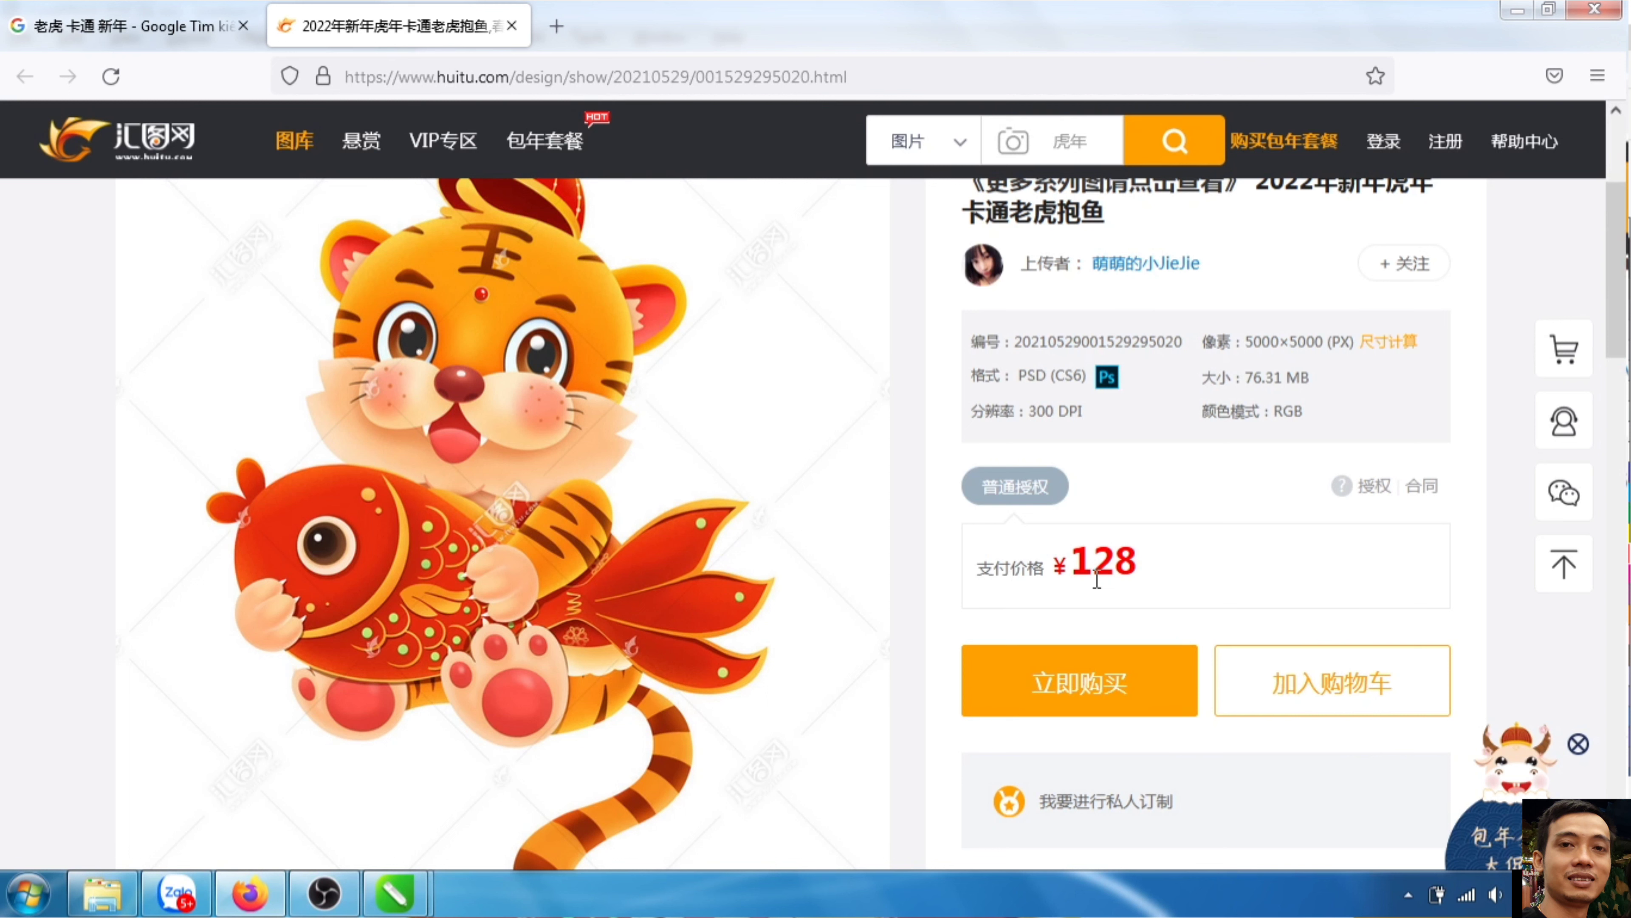
pyautogui.moveTo(395, 894)
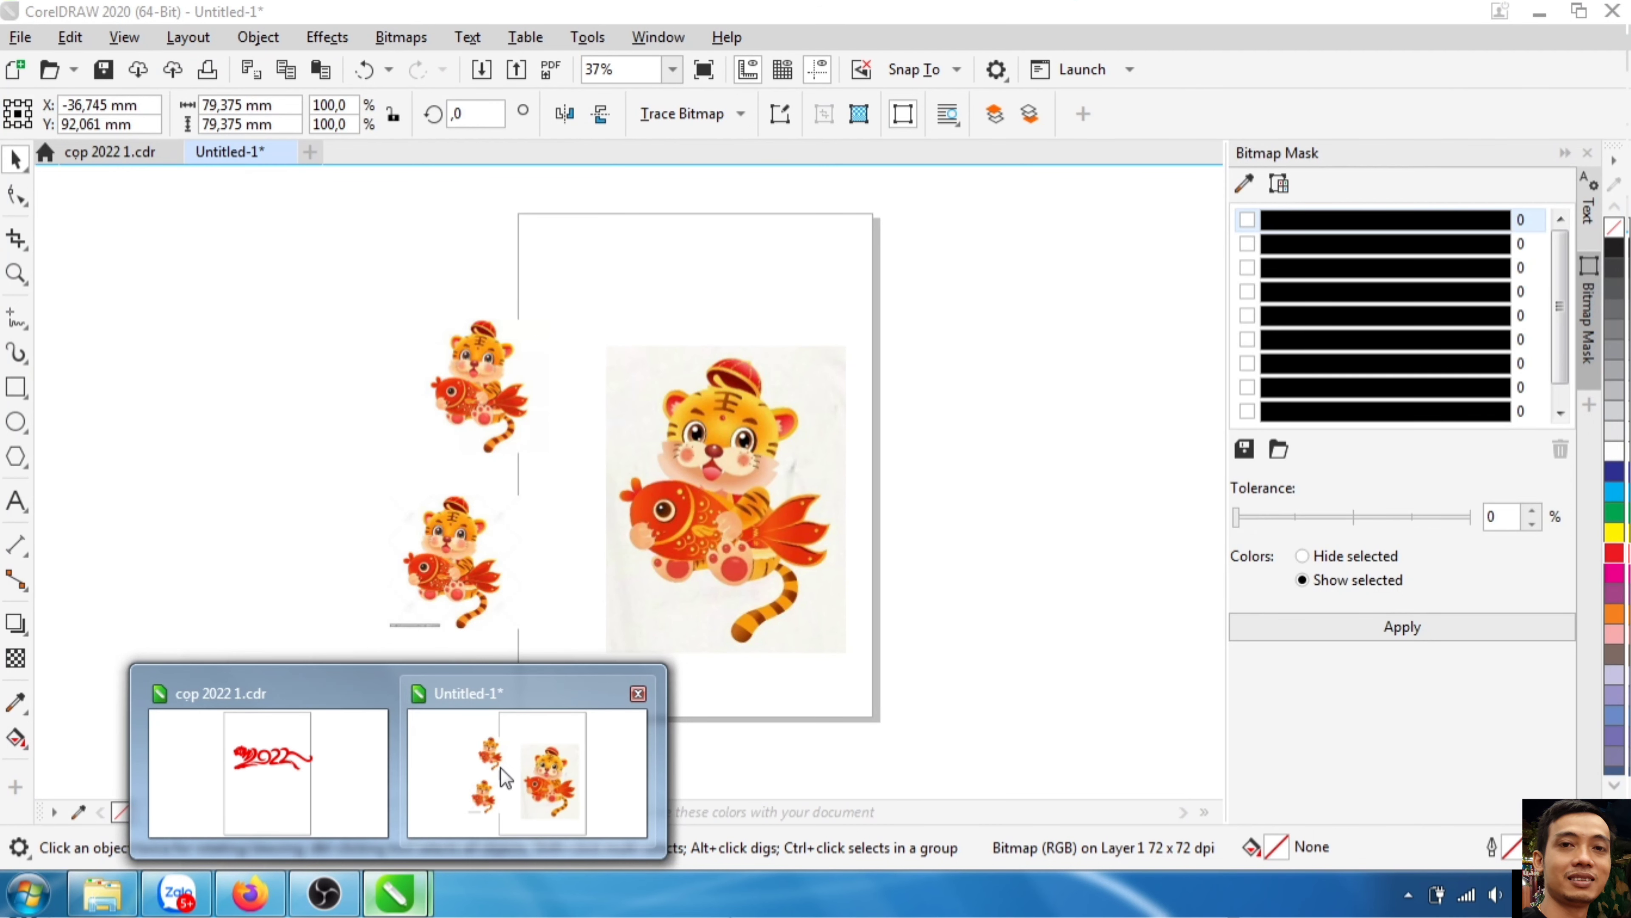
pyautogui.click(501, 768)
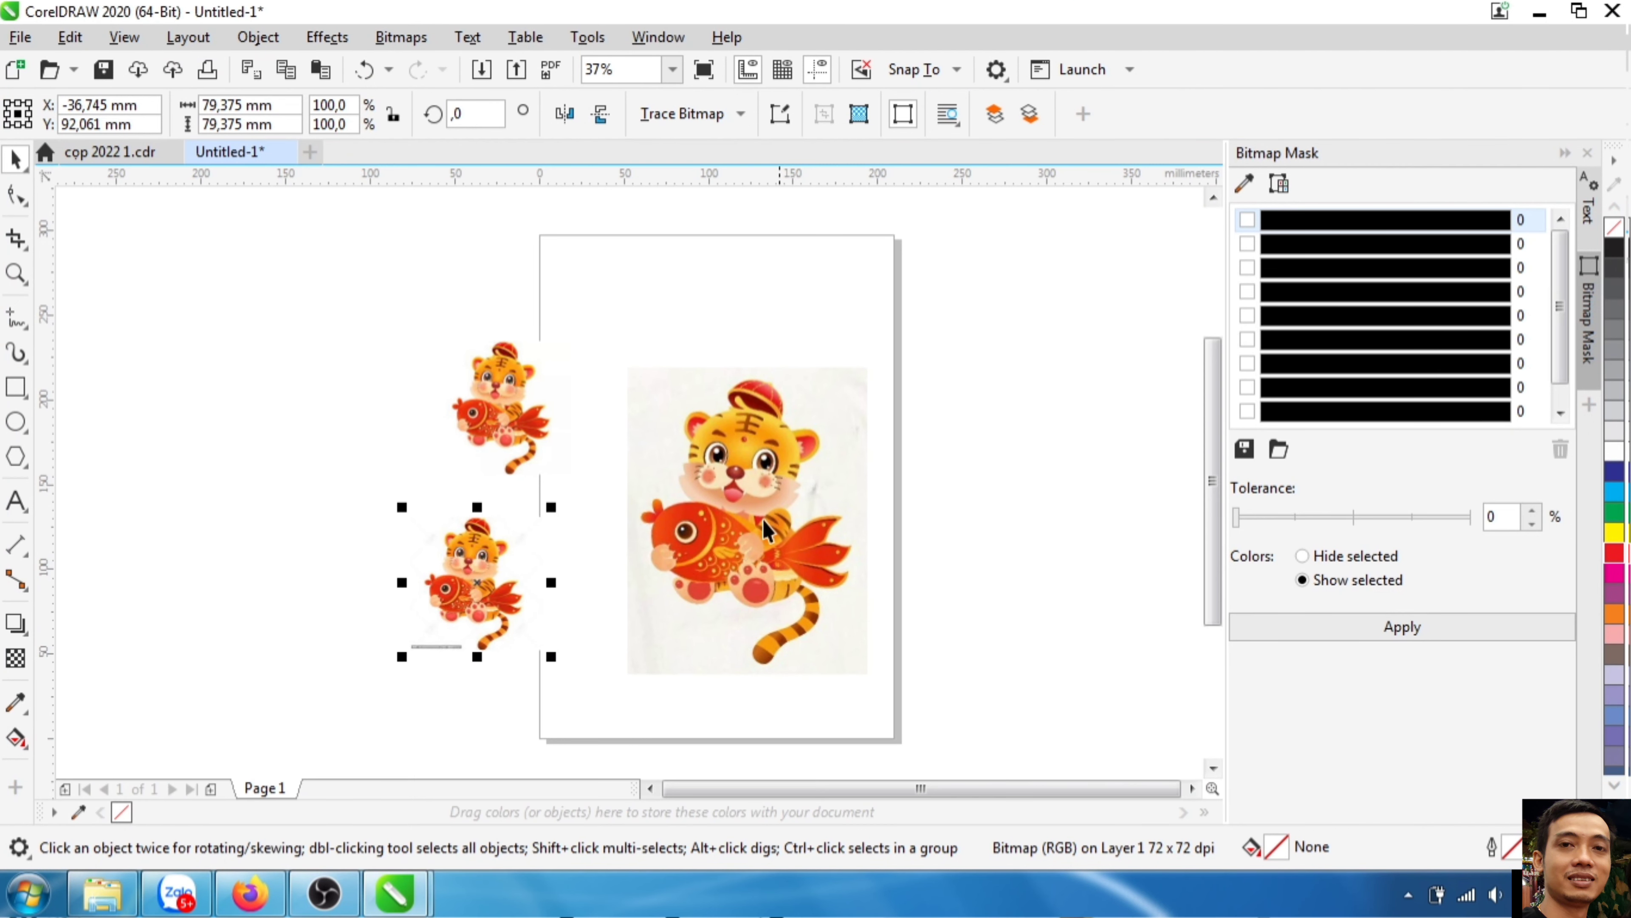
pyautogui.scroll(-2, 449, 505)
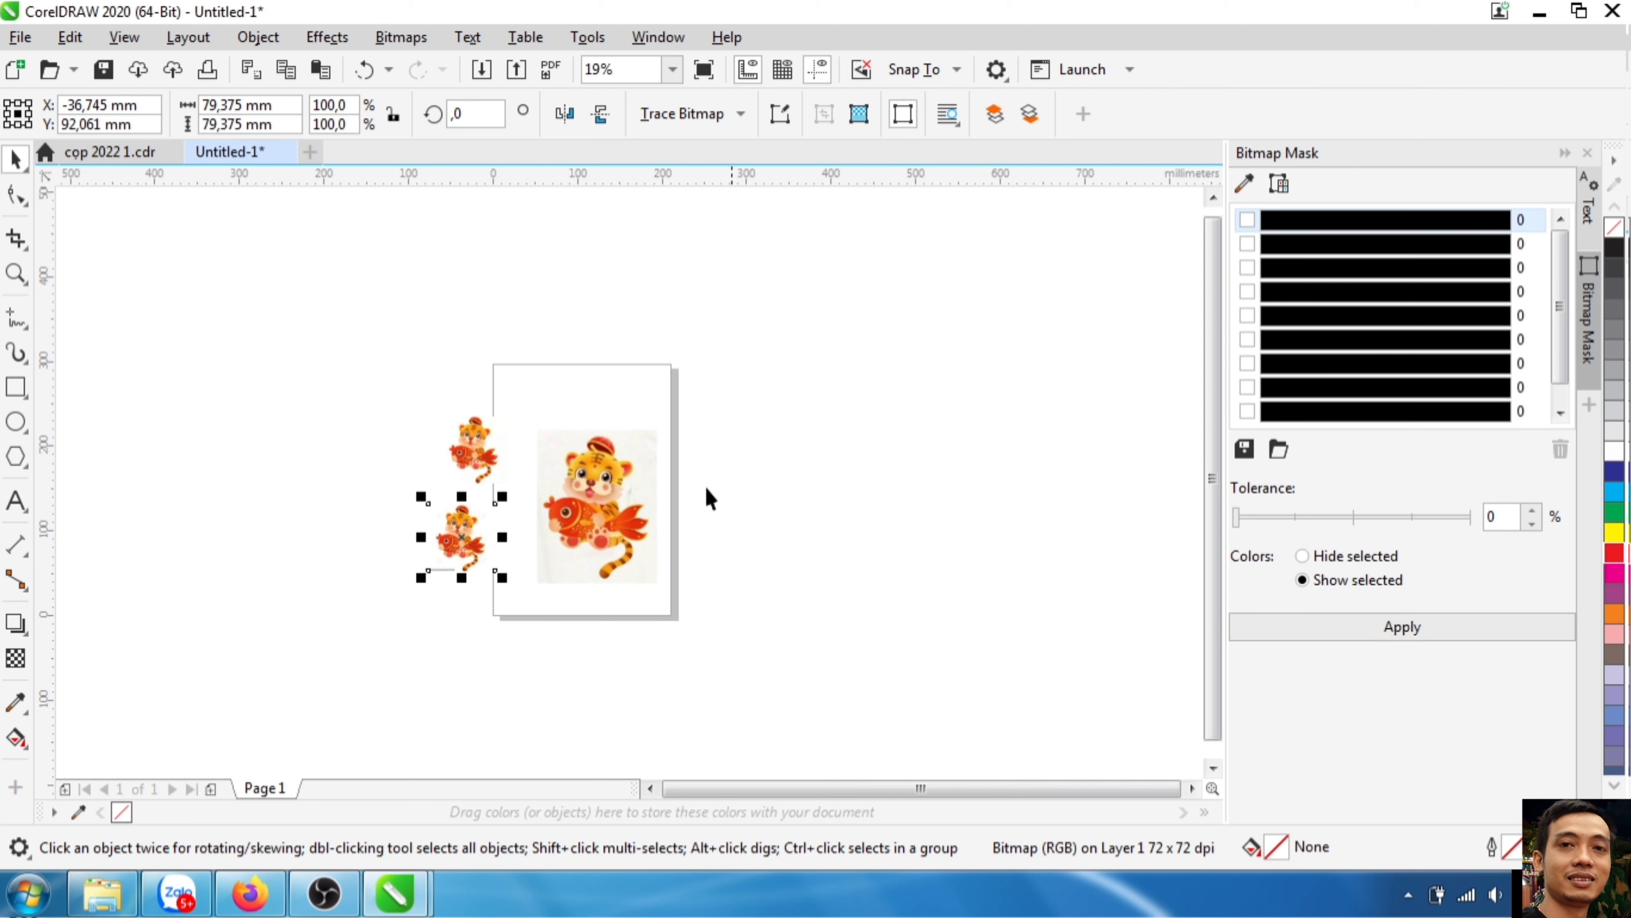
pyautogui.rightClick(810, 482)
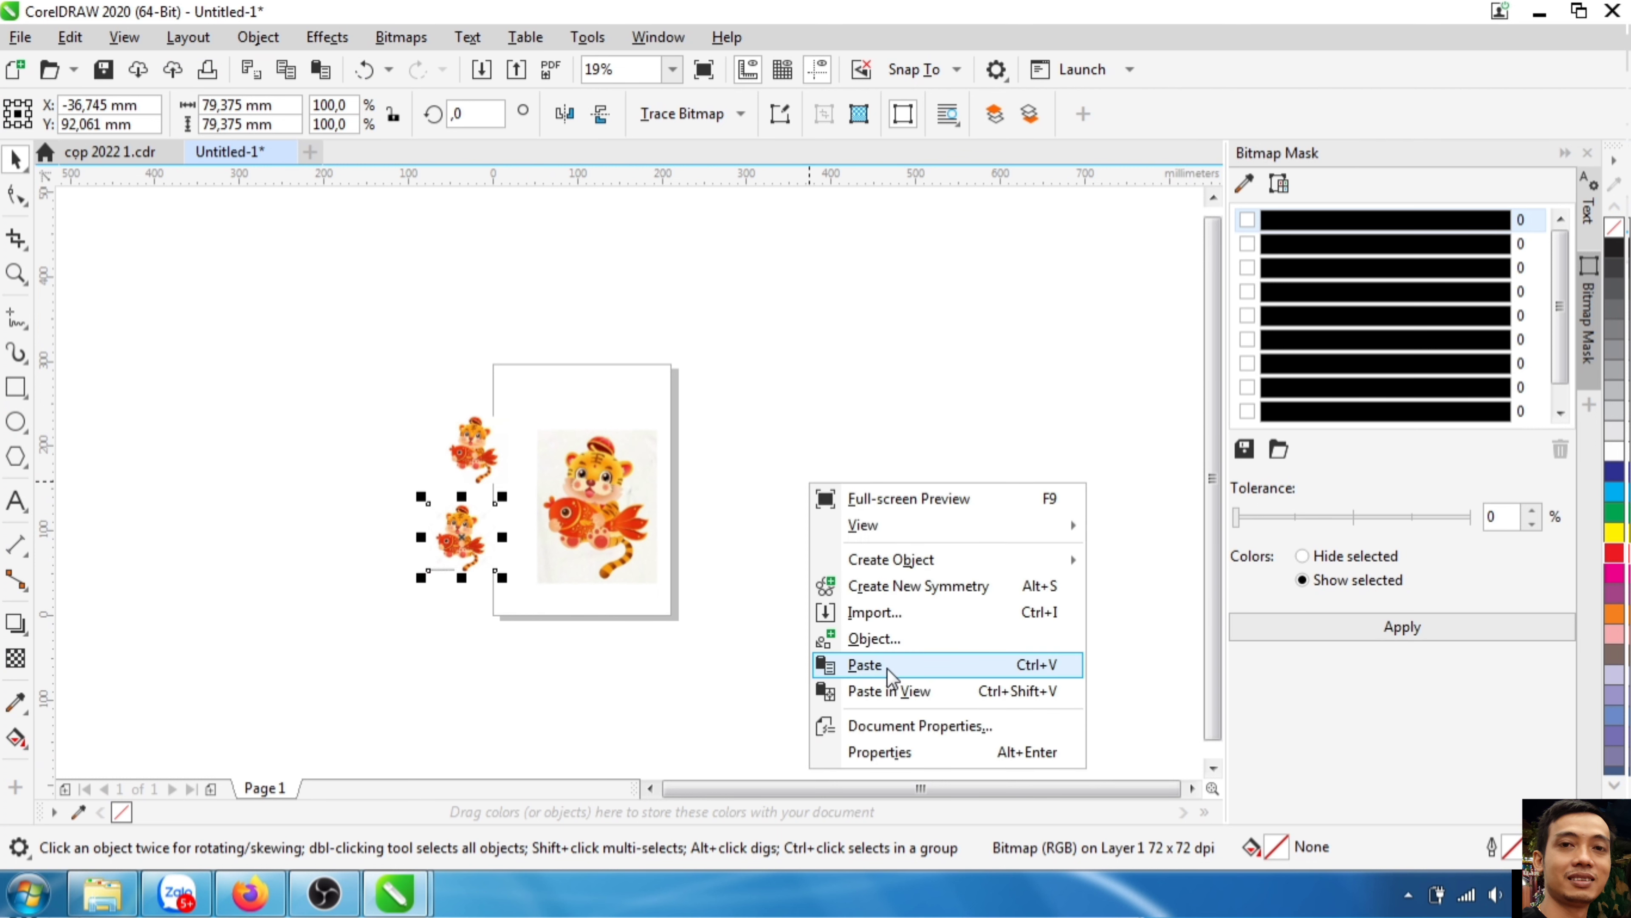
pyautogui.click(865, 664)
# - Move the pasted tiger picture to the right of the page, centred at about X 493 mm, Y 139 mm, and inspect its watermarks
pyautogui.scroll(4, 607, 429)
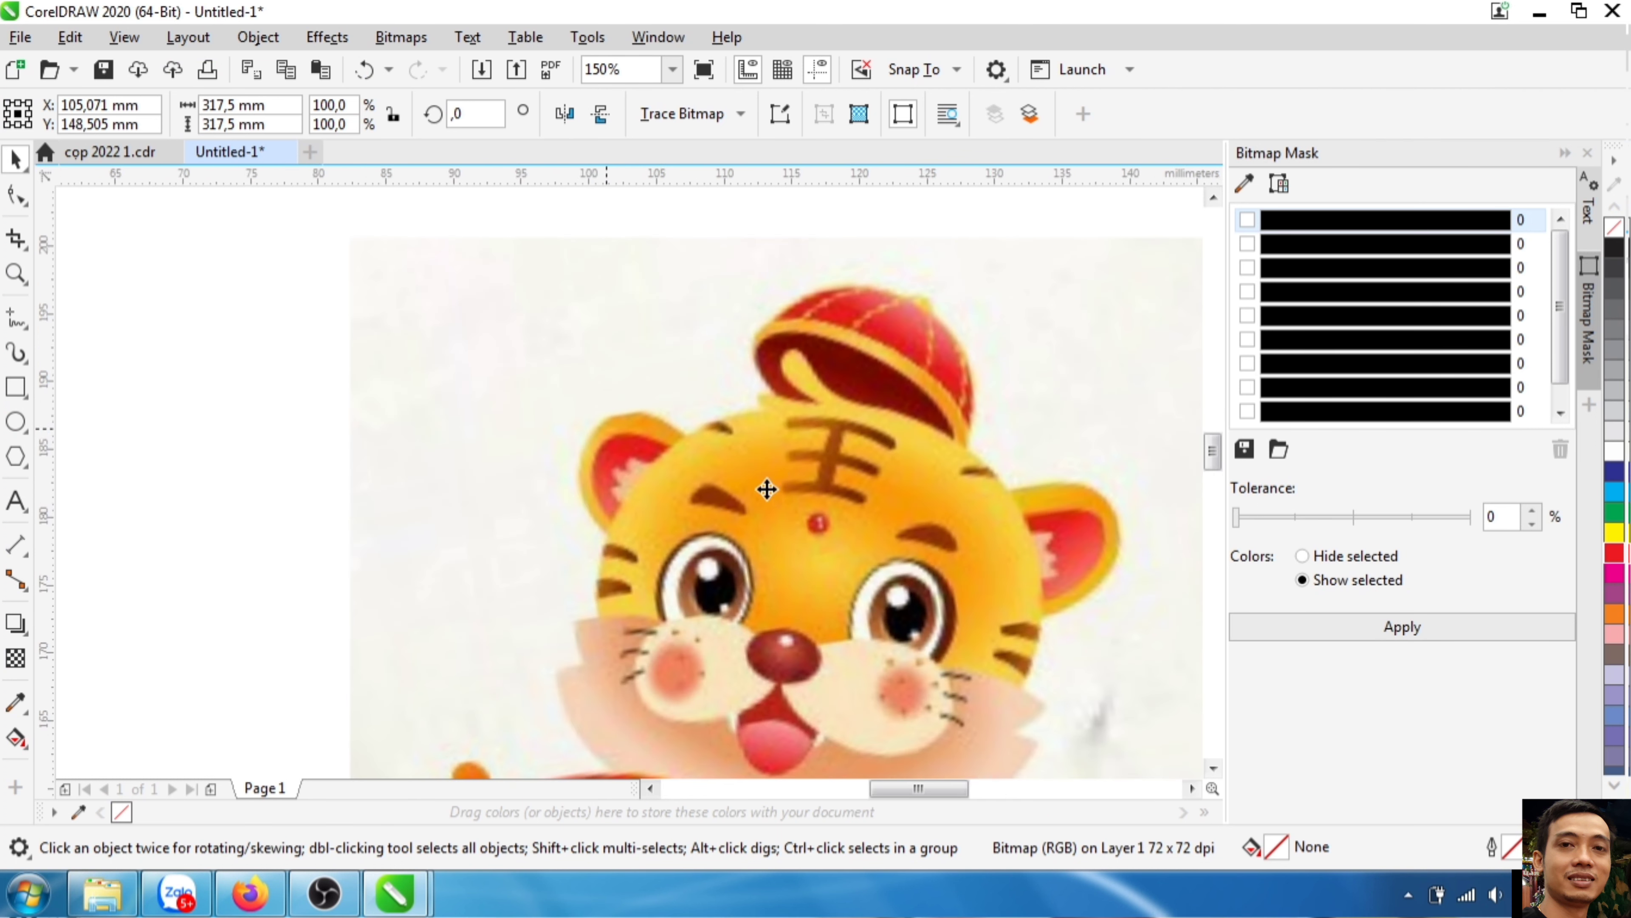
pyautogui.scroll(-4, 646, 332)
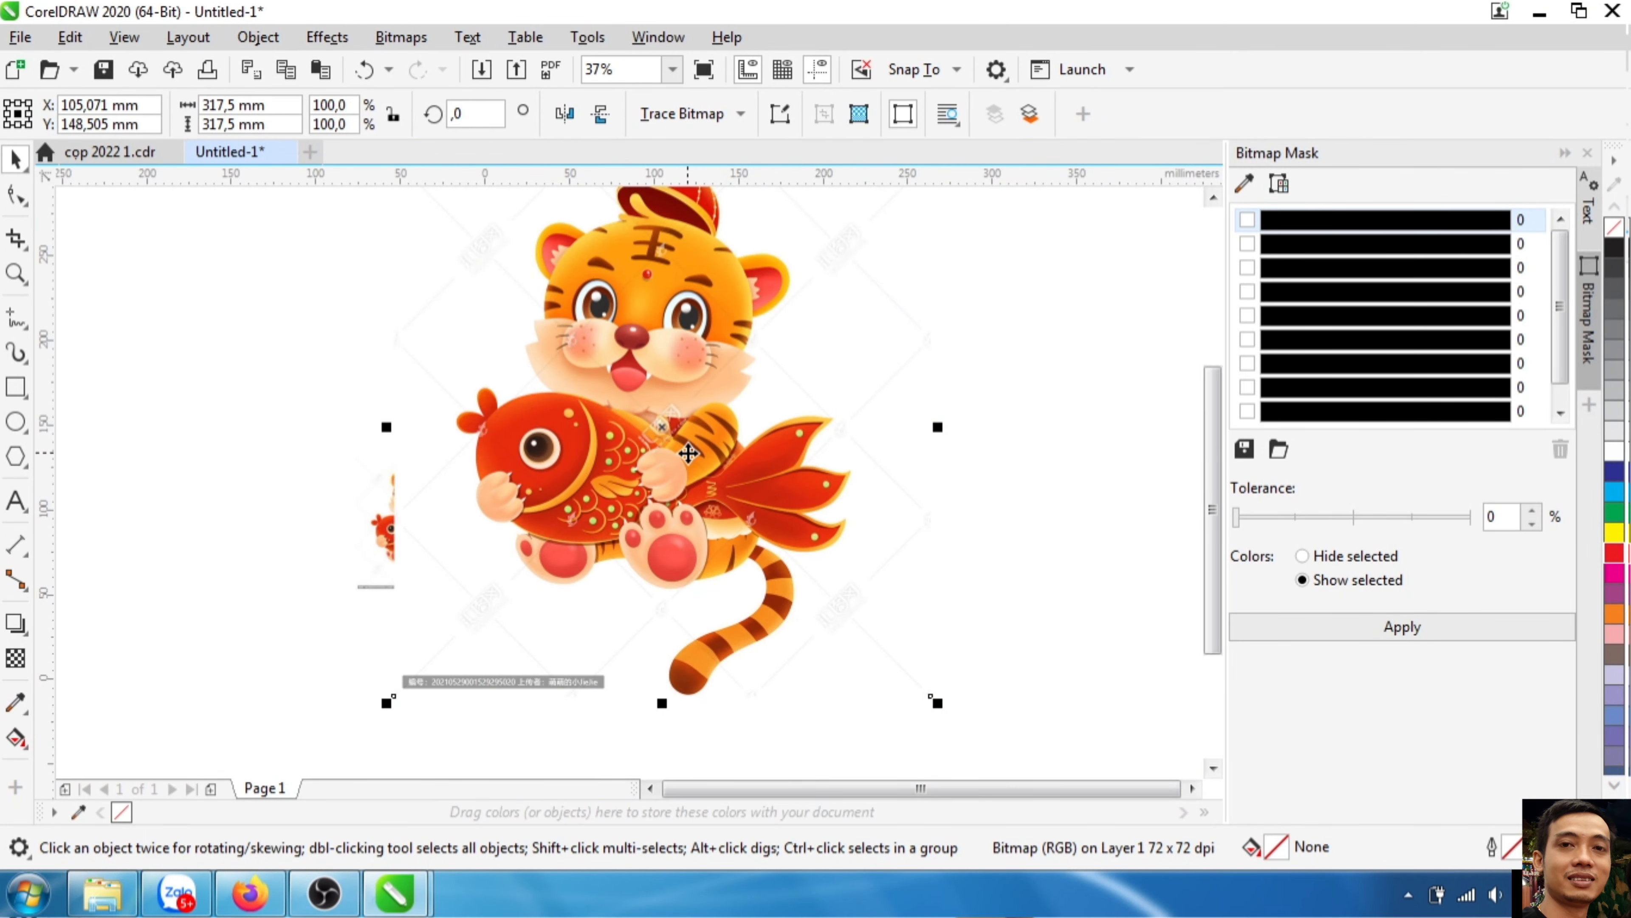
pyautogui.scroll(2, 1015, 508)
pyautogui.scroll(-4, 1015, 507)
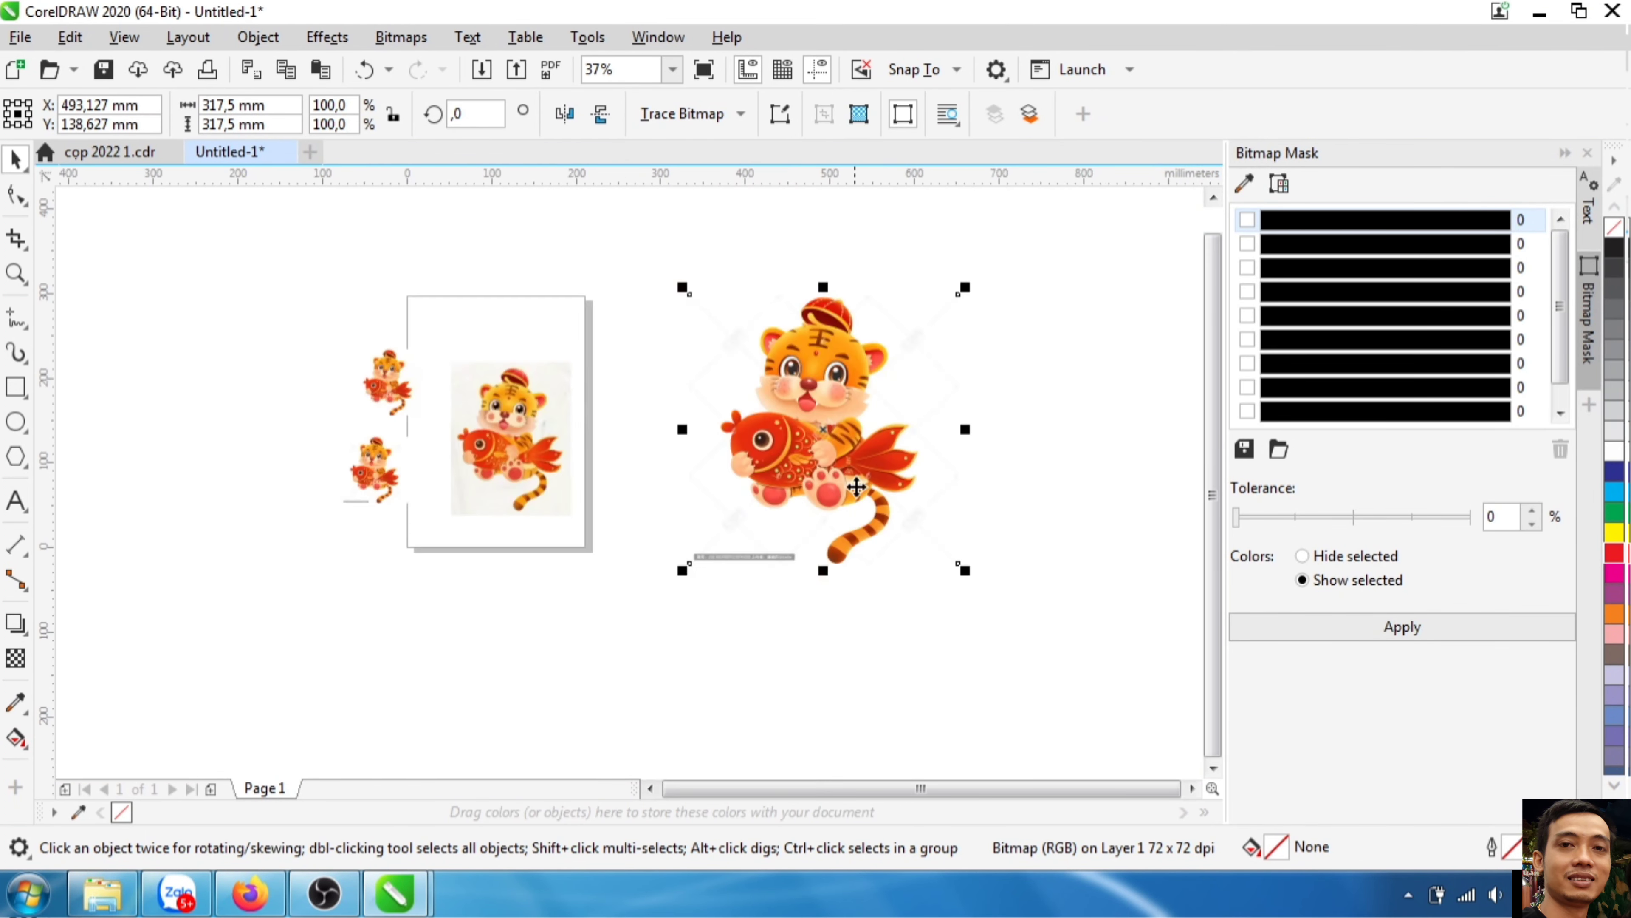
pyautogui.scroll(2, 816, 345)
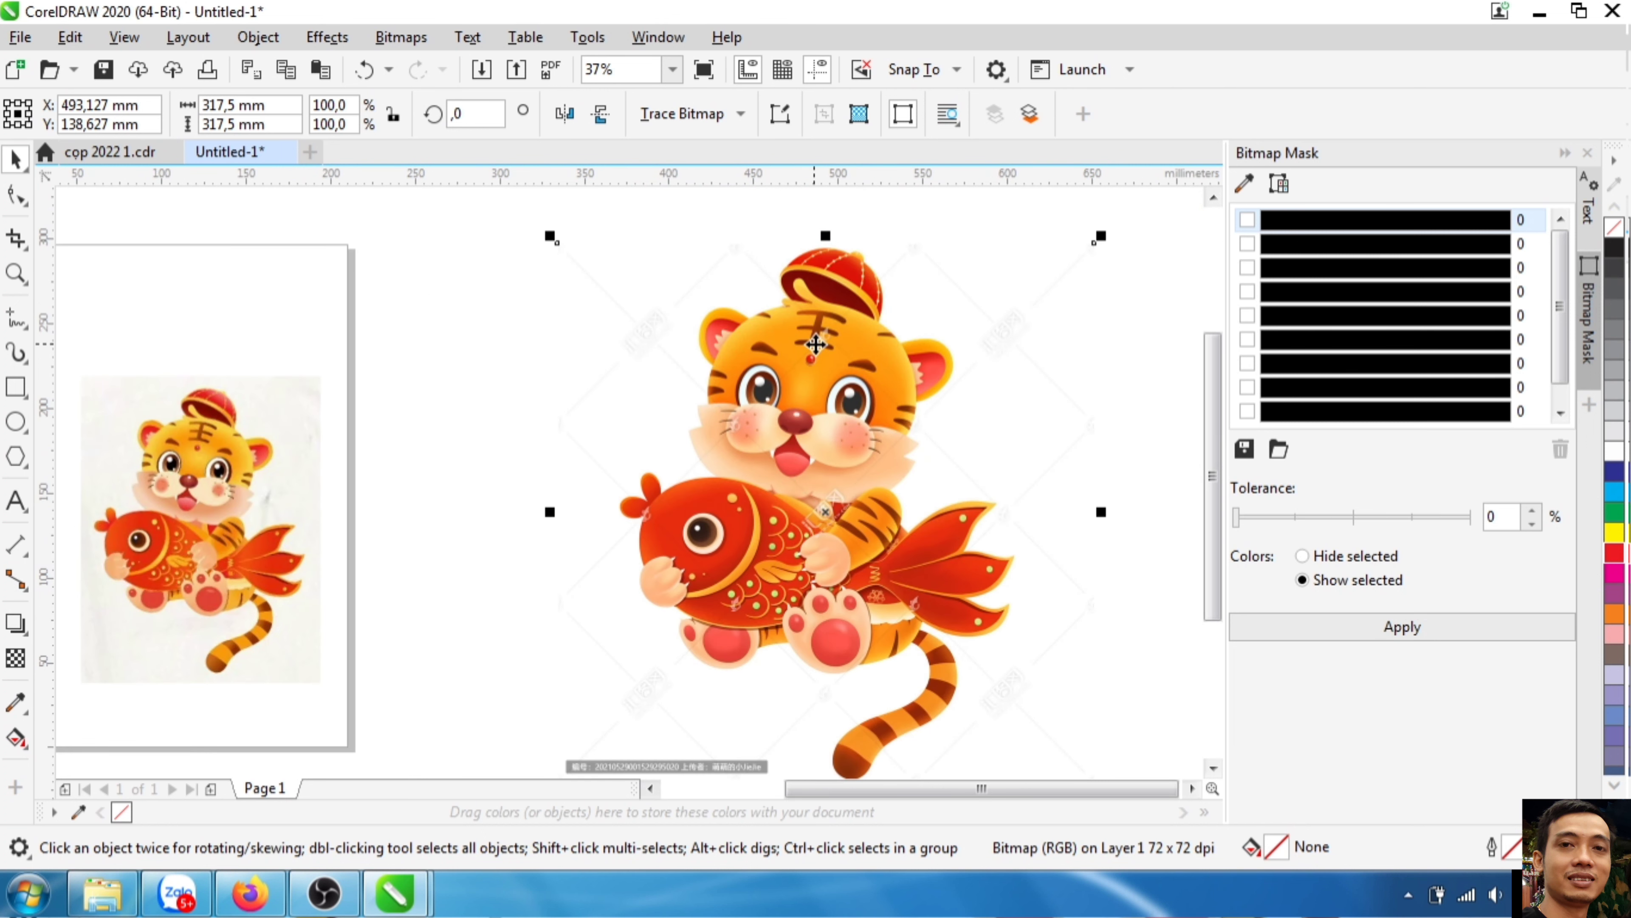
pyautogui.scroll(2, 815, 345)
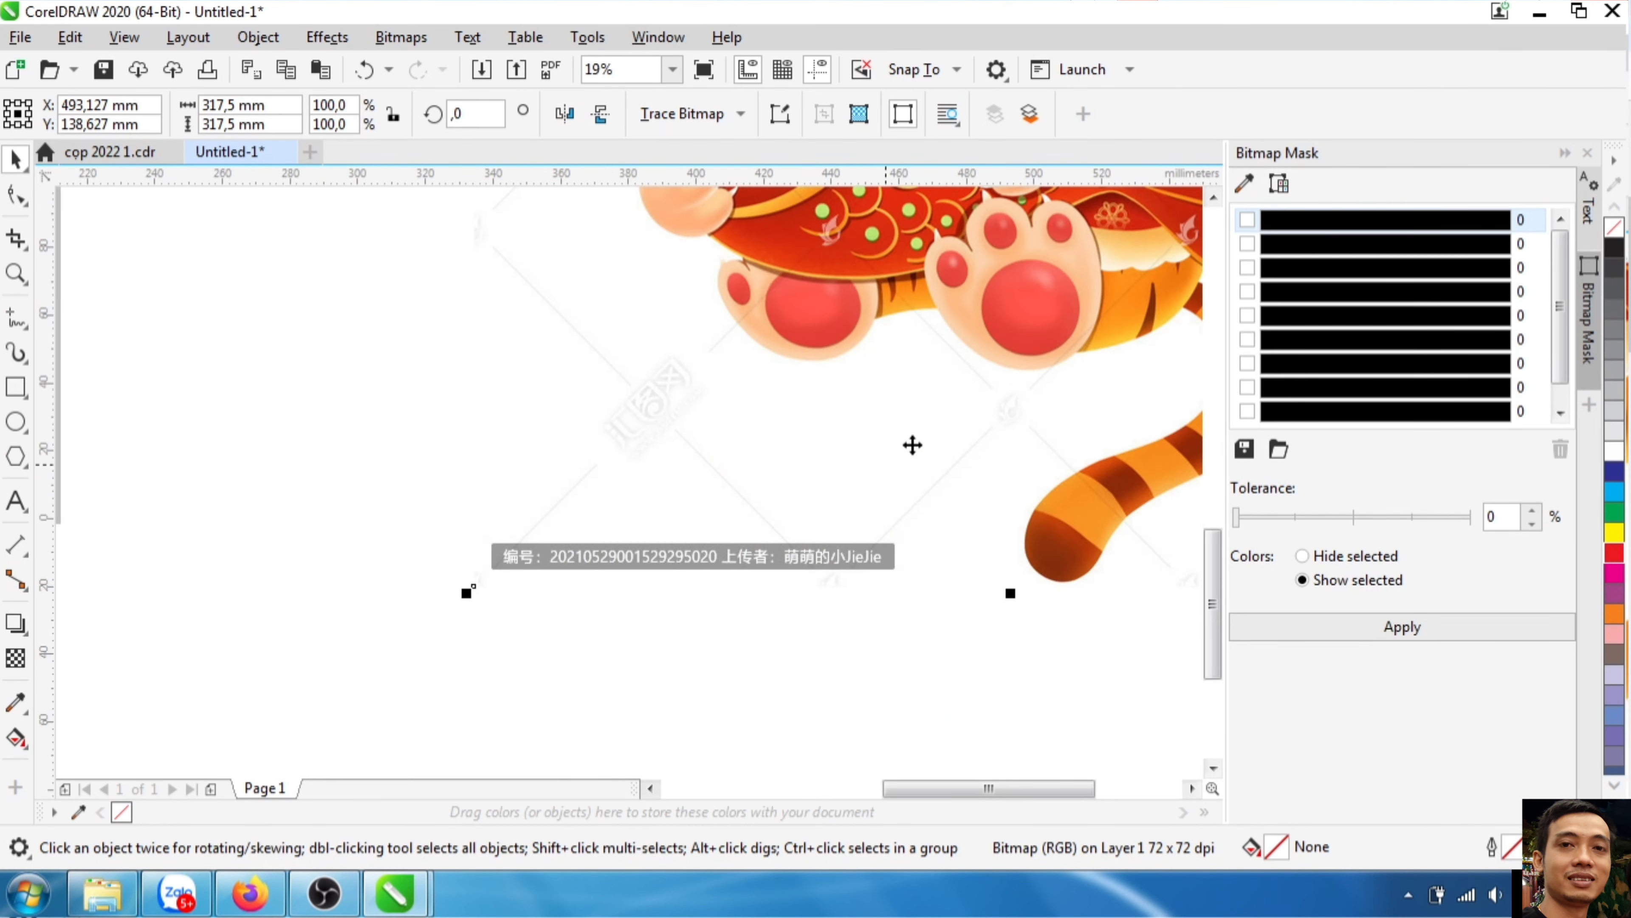
pyautogui.scroll(-4, 912, 445)
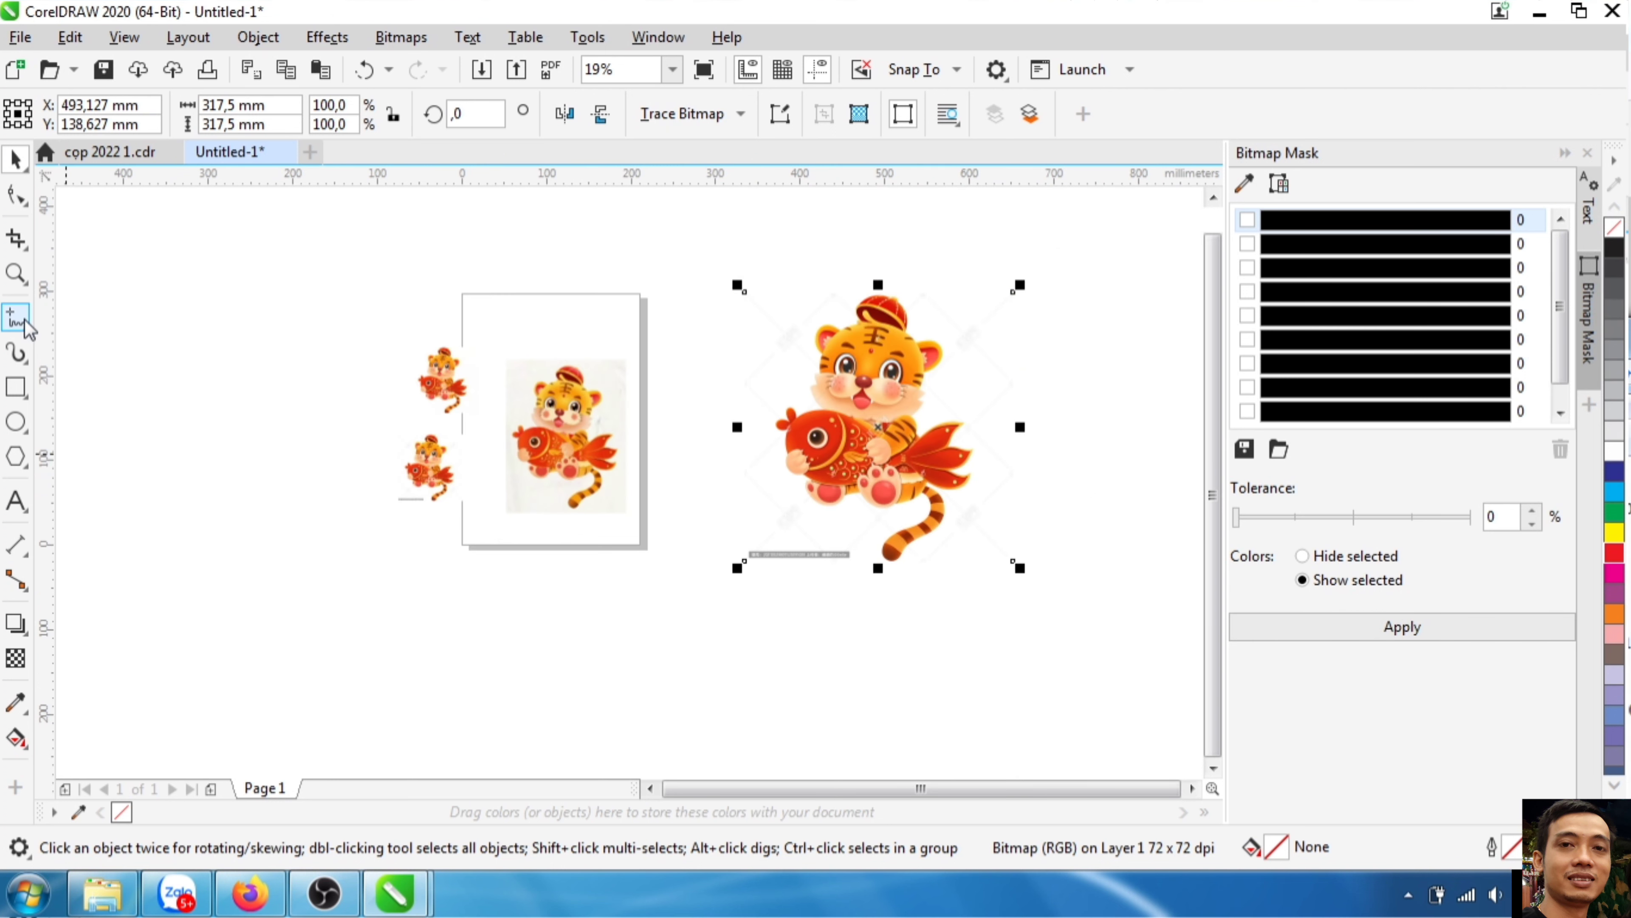
# - Cut freehand around the tiger in the pasted picture with the 1.0 mm round Eraser, separating the watermarked border areas
pyautogui.click(23, 246)
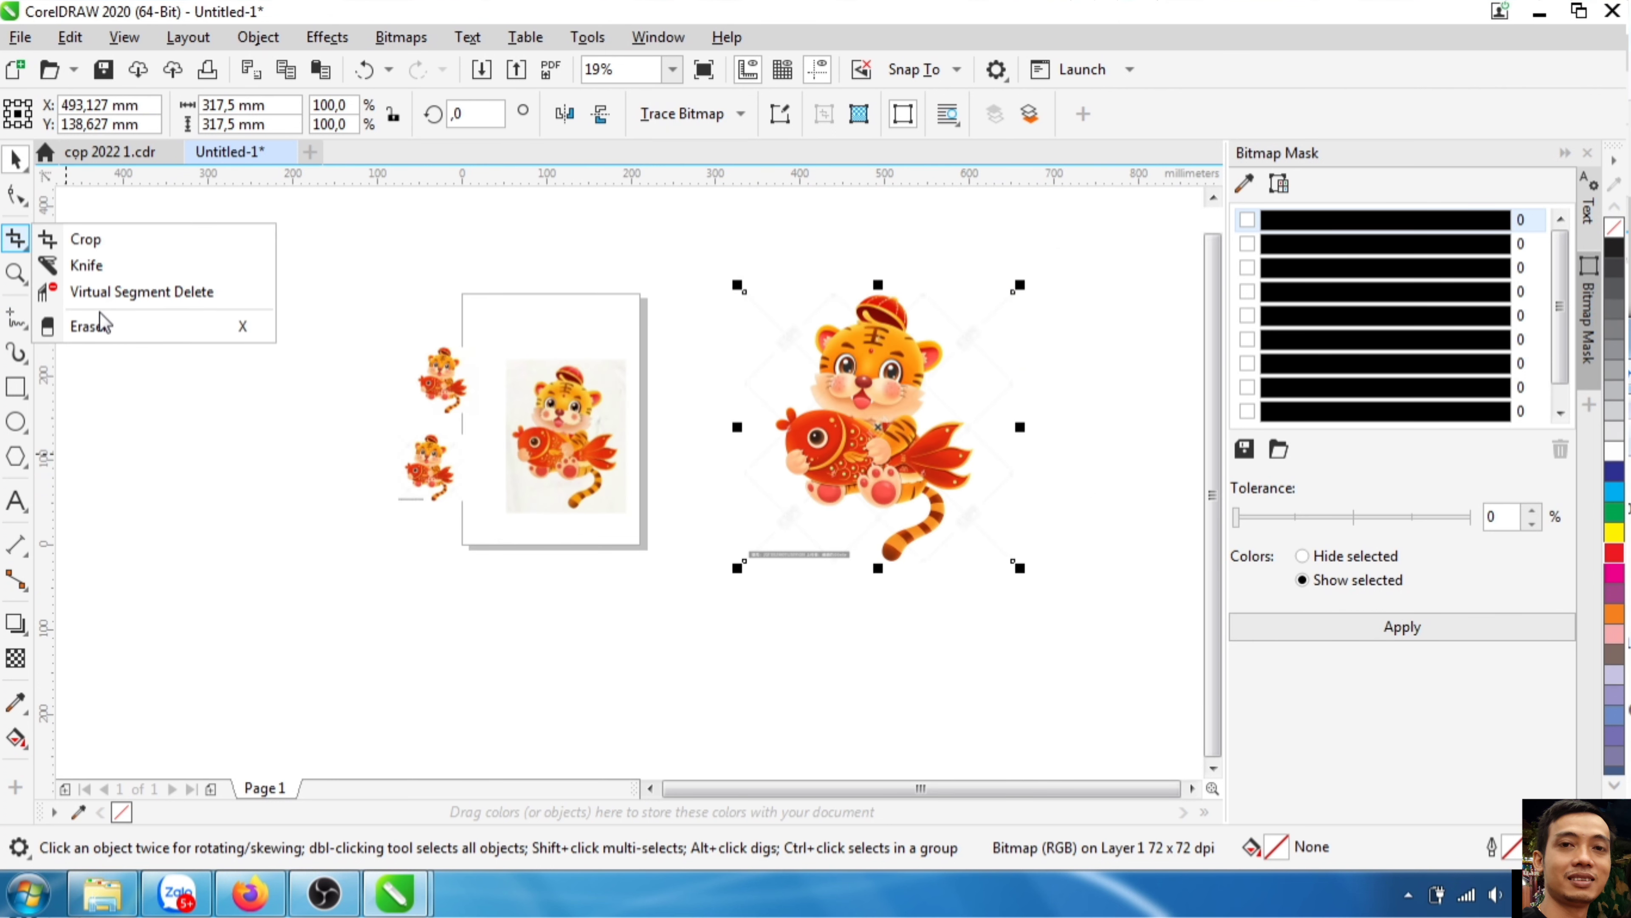
pyautogui.click(100, 321)
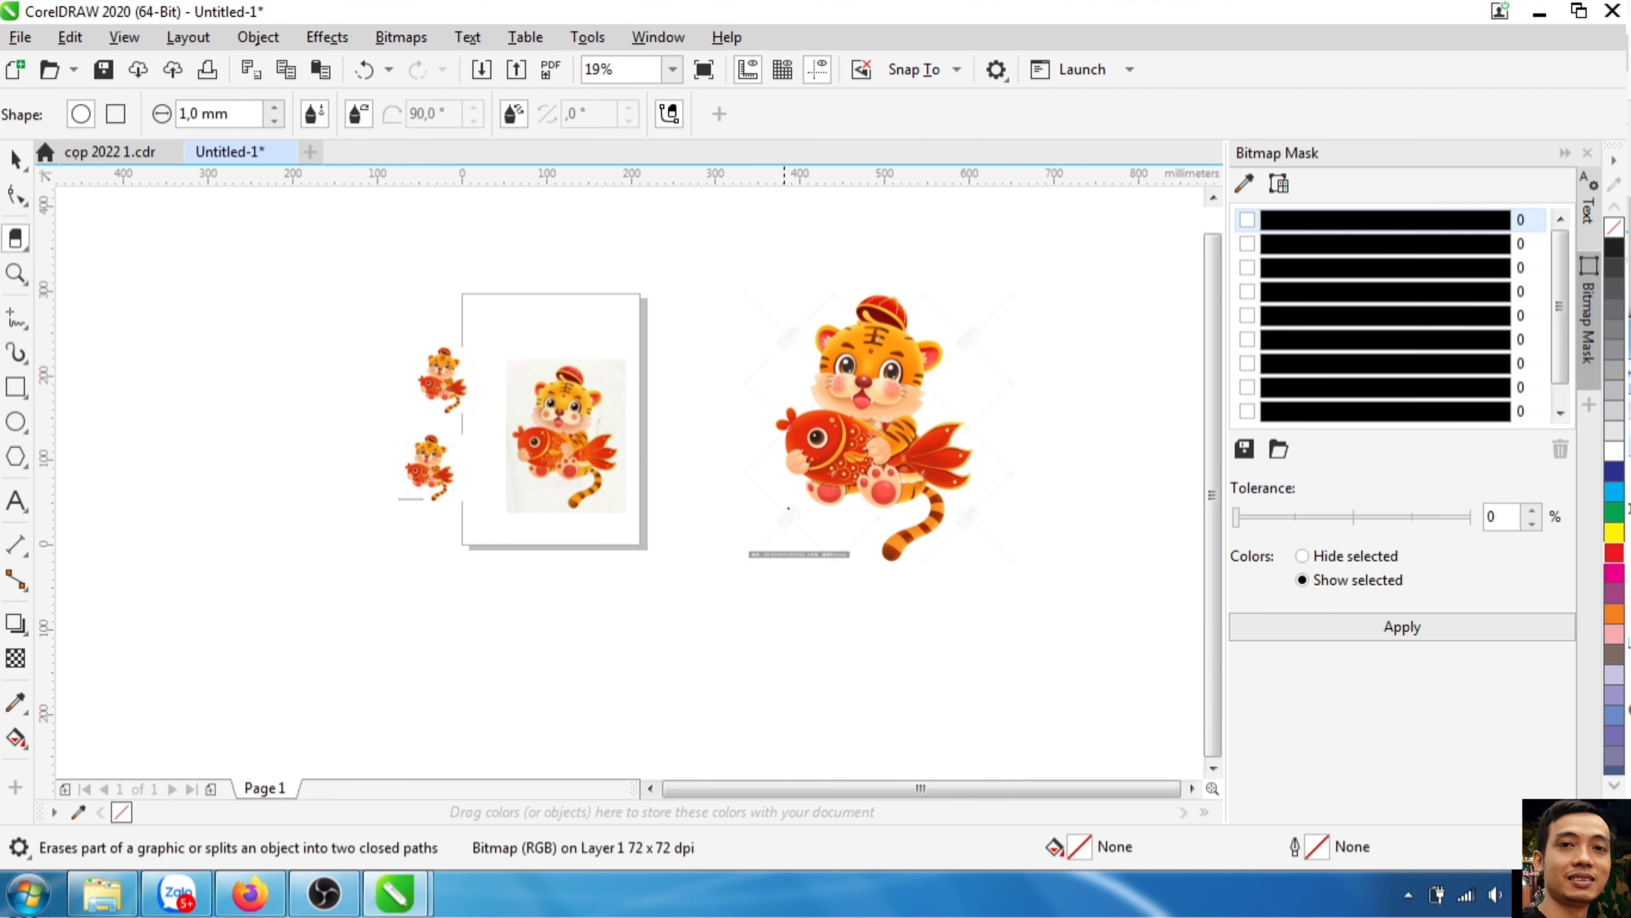
pyautogui.click(753, 482)
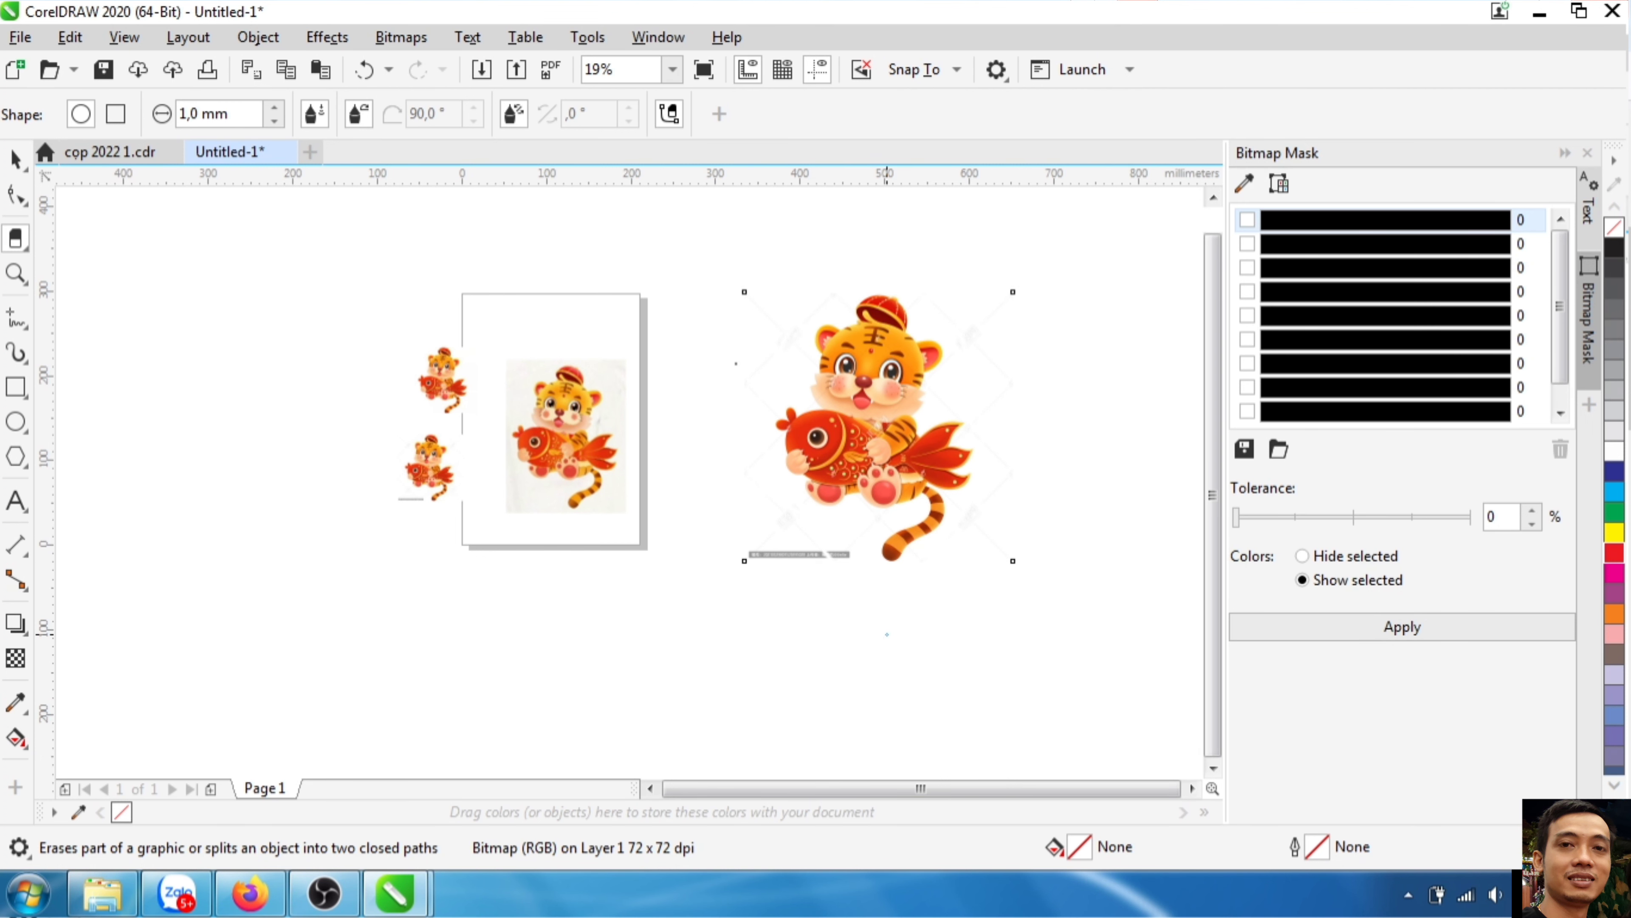
pyautogui.click(800, 290)
pyautogui.scroll(2, 799, 288)
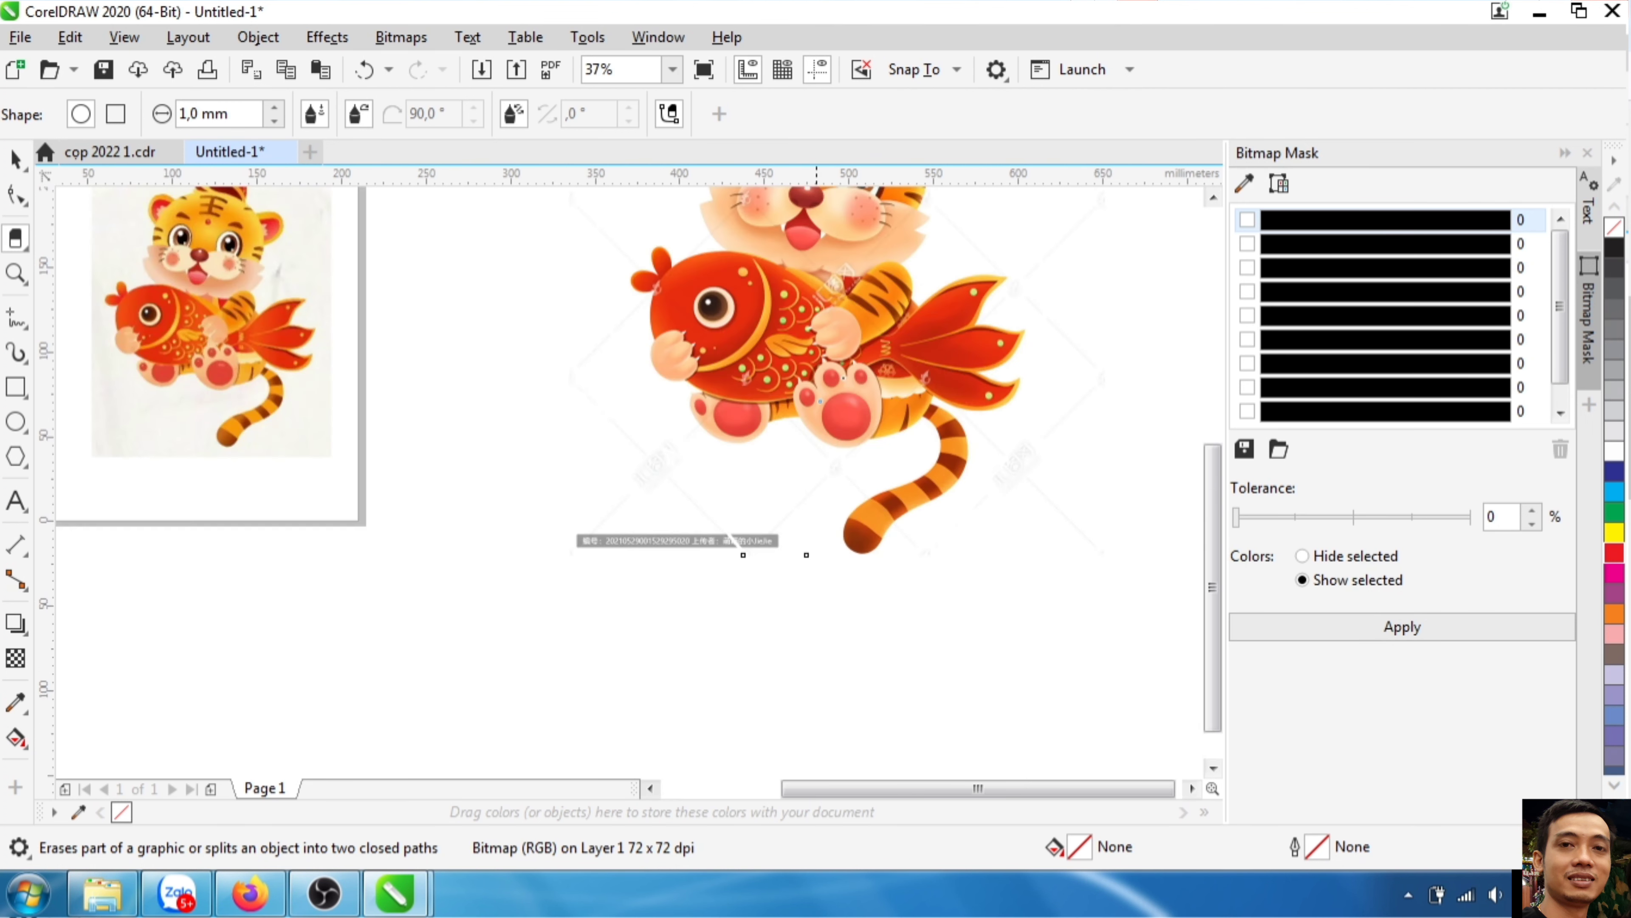
pyautogui.scroll(-5, 799, 289)
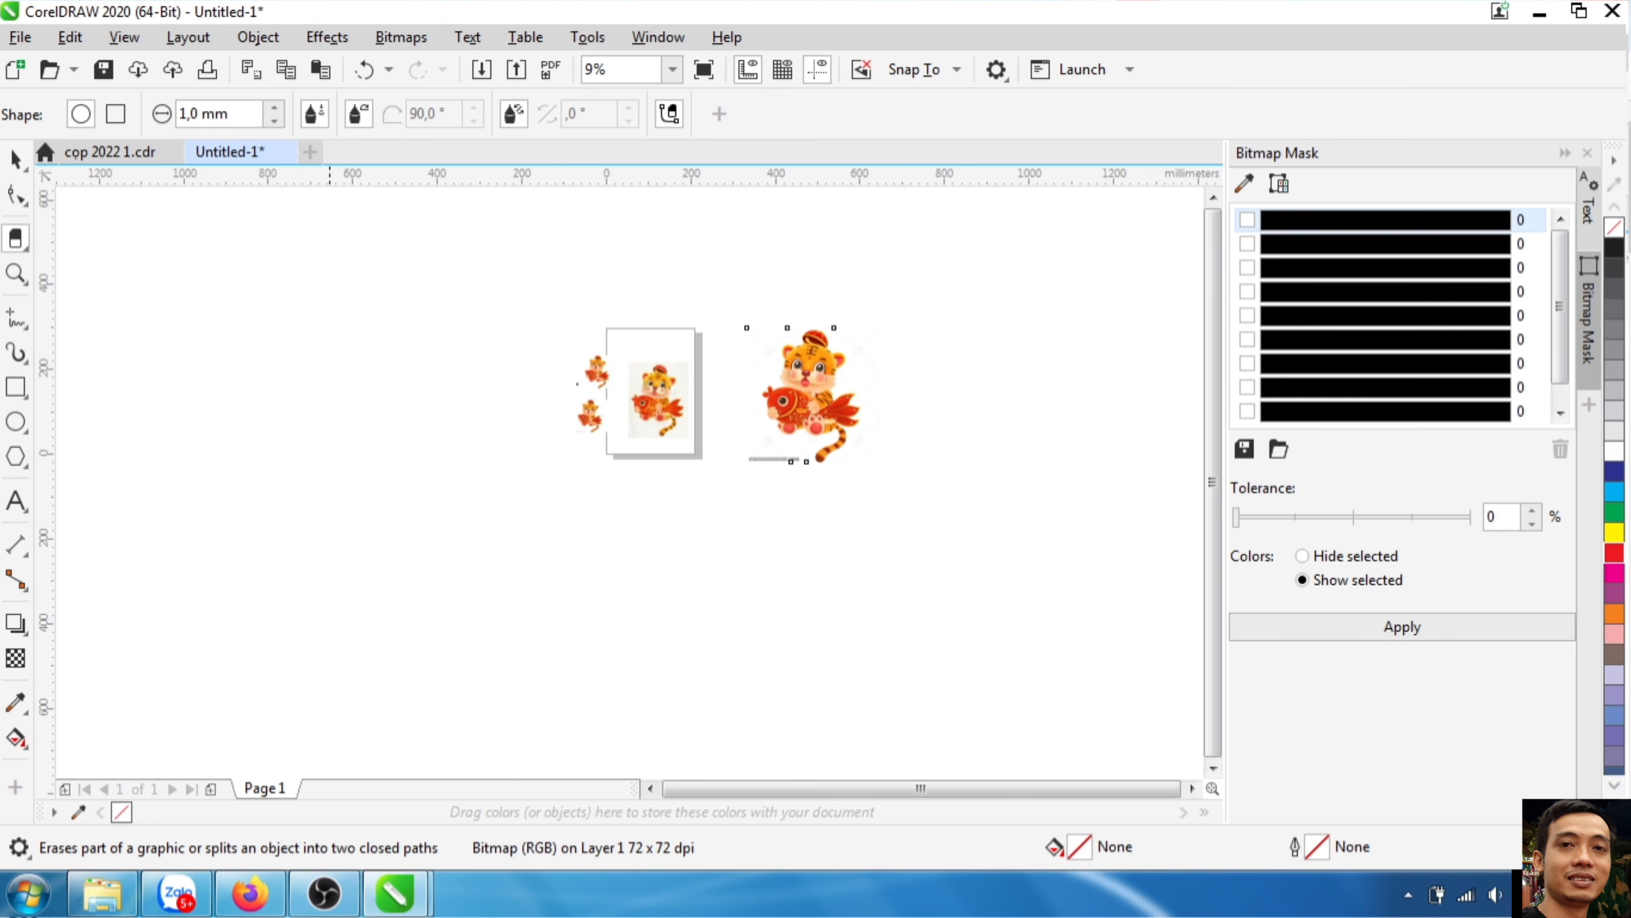
# - Draw a rectangle about 511 × 508 mm around the tiger picture, fill it with cyan and send it behind the picture
pyautogui.click(16, 159)
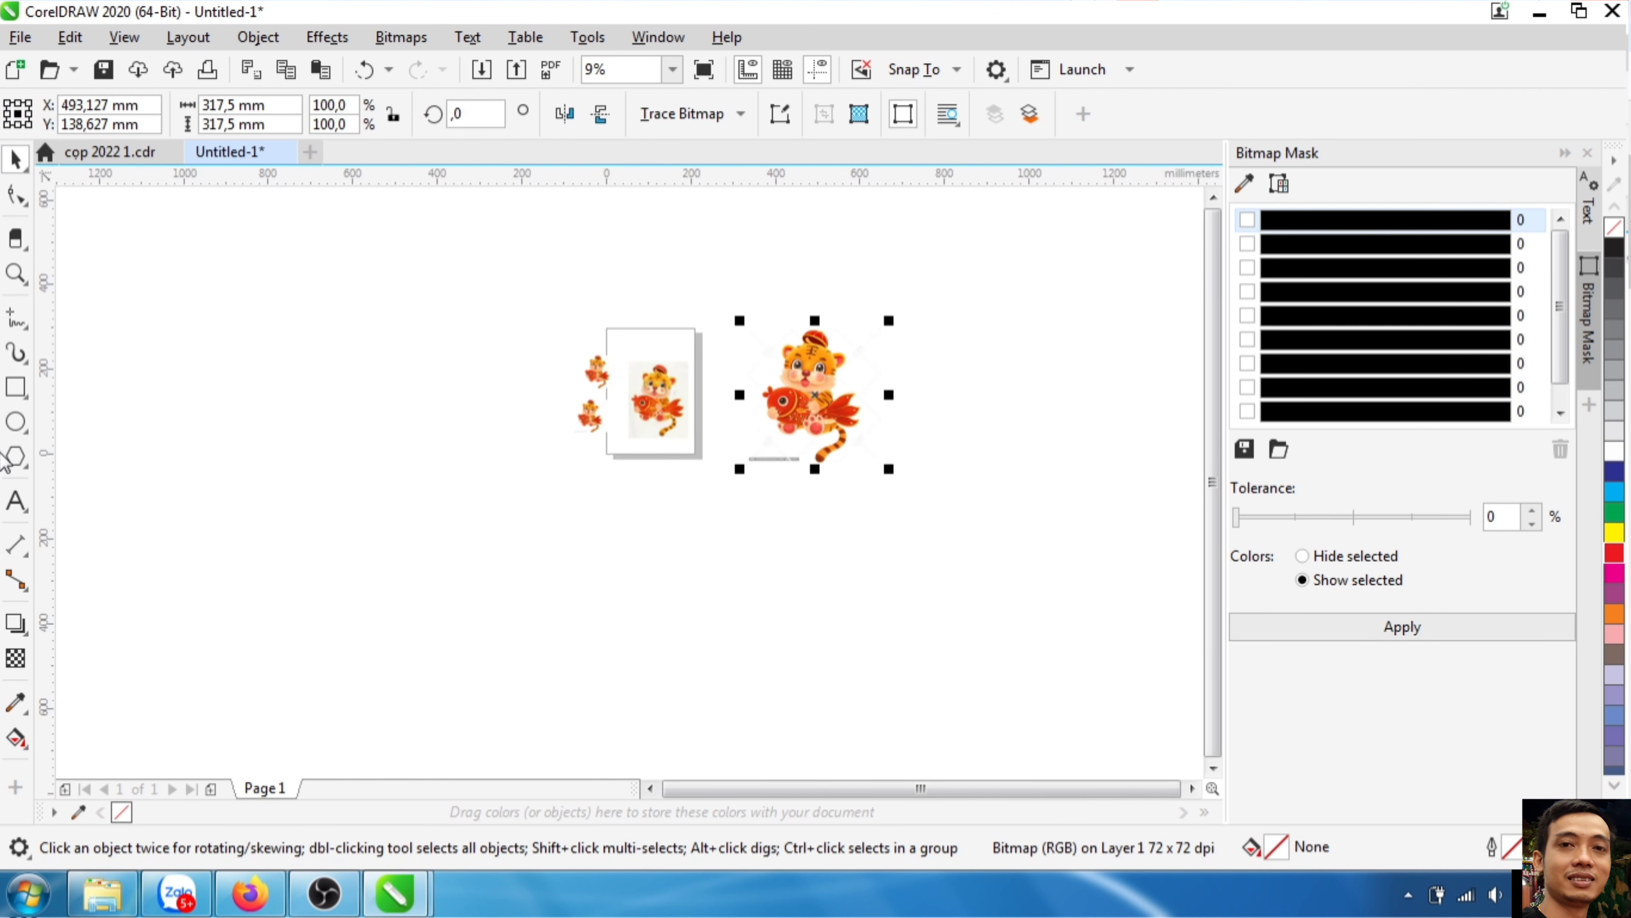
pyautogui.click(15, 387)
pyautogui.moveTo(713, 285); pyautogui.dragTo(929, 502)
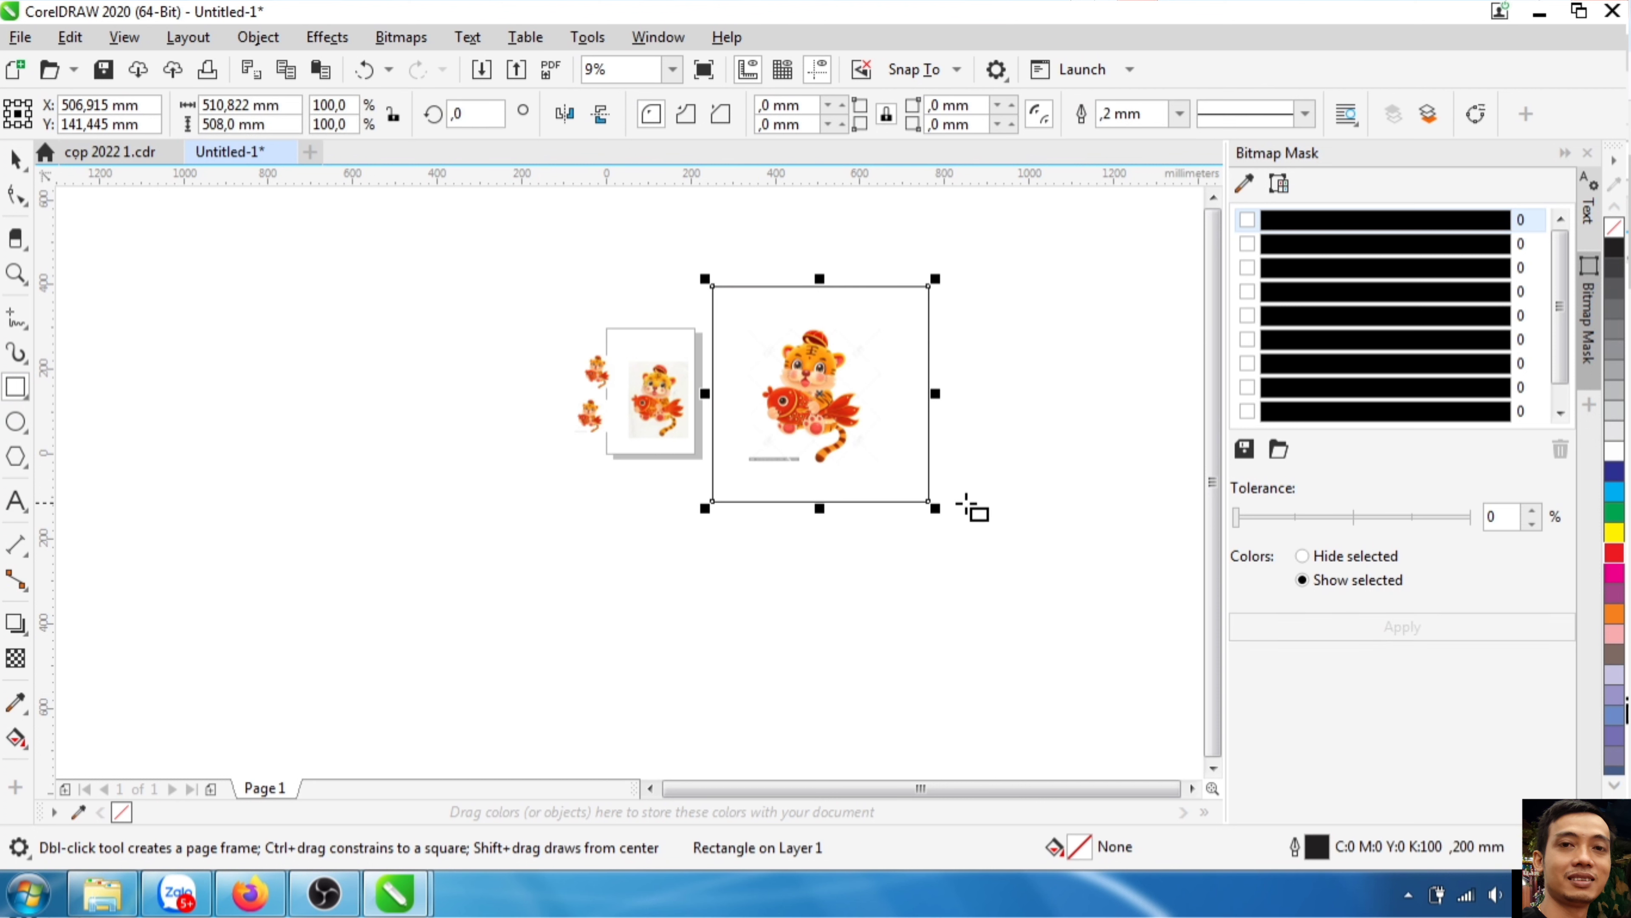
pyautogui.click(1614, 492)
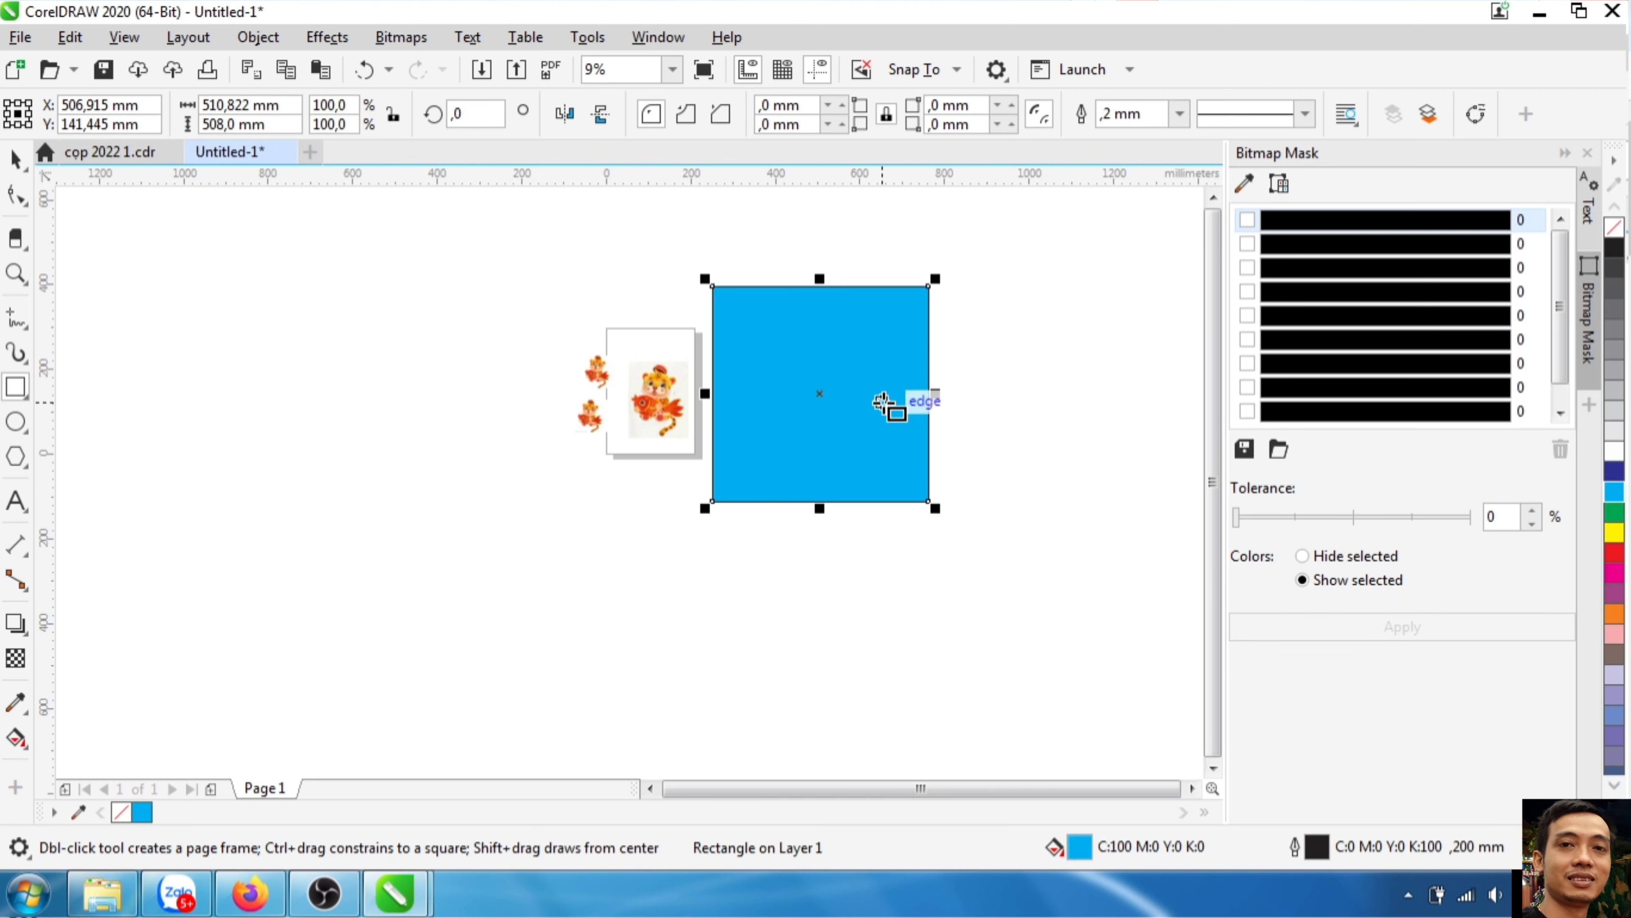
pyautogui.hotkey('shift', 'pagedown')
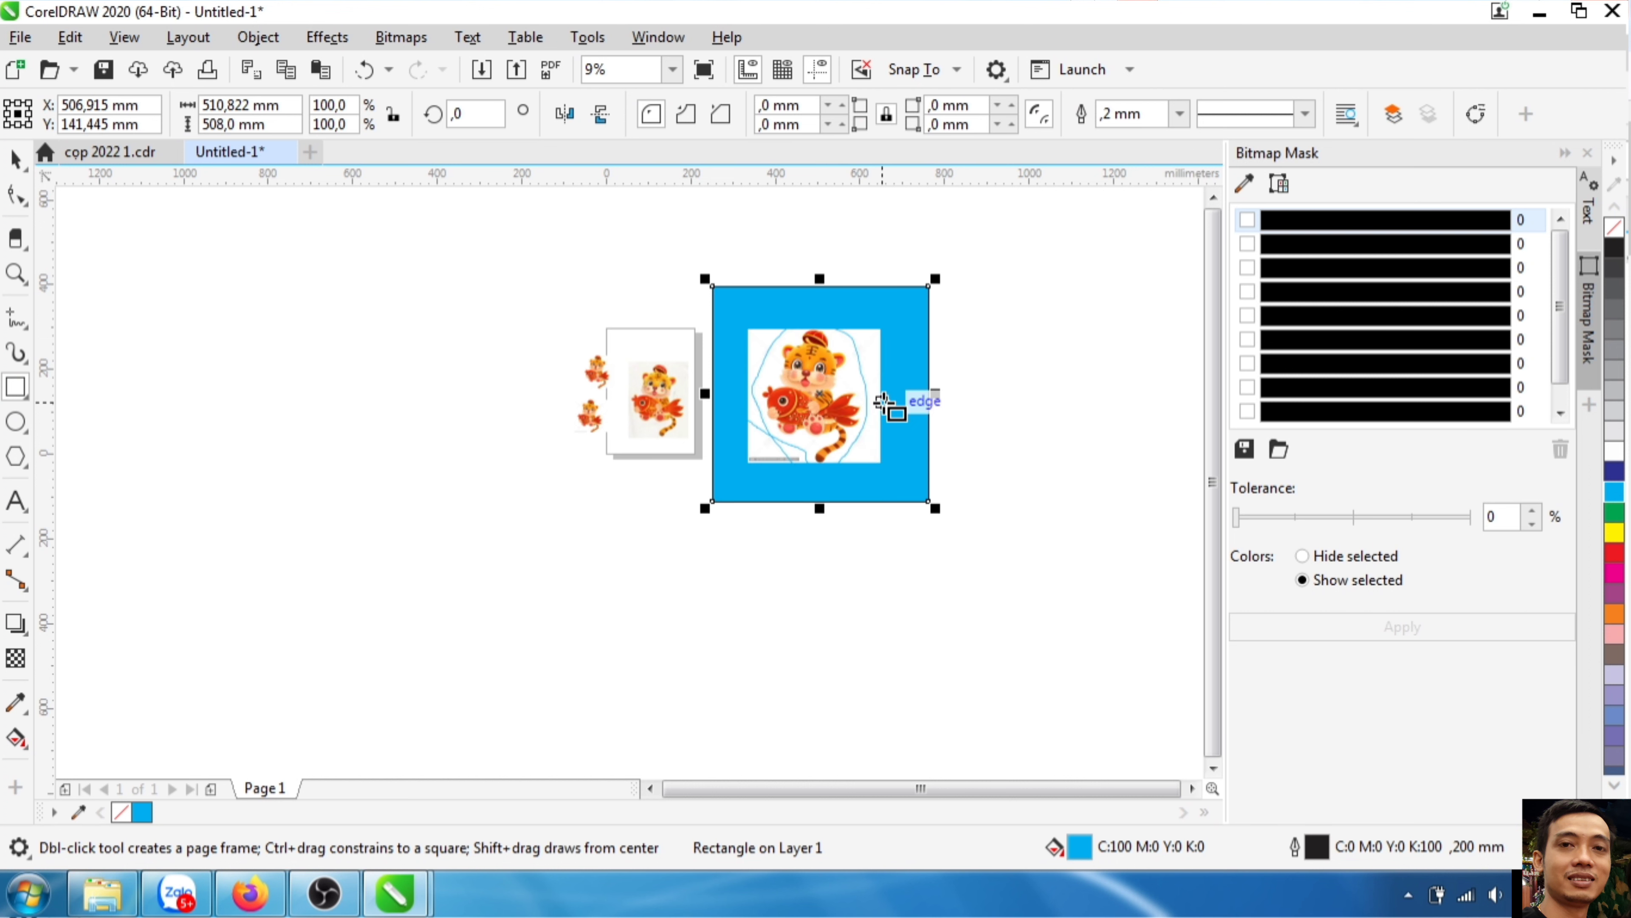
pyautogui.scroll(4, 899, 411)
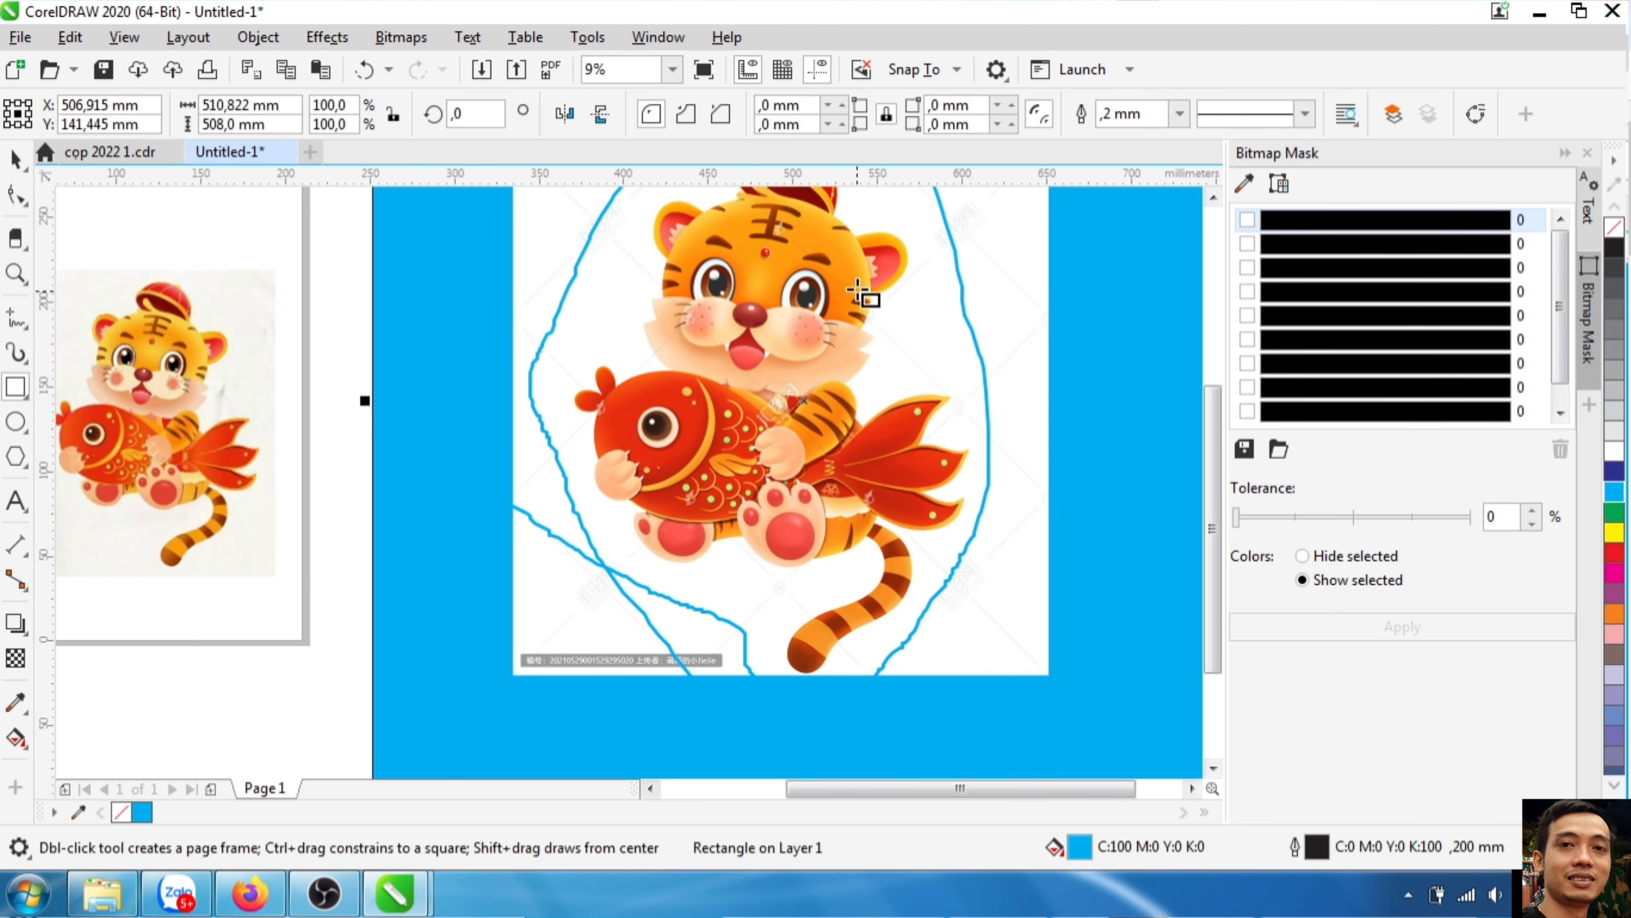
pyautogui.scroll(-2, 860, 293)
pyautogui.scroll(3, 919, 332)
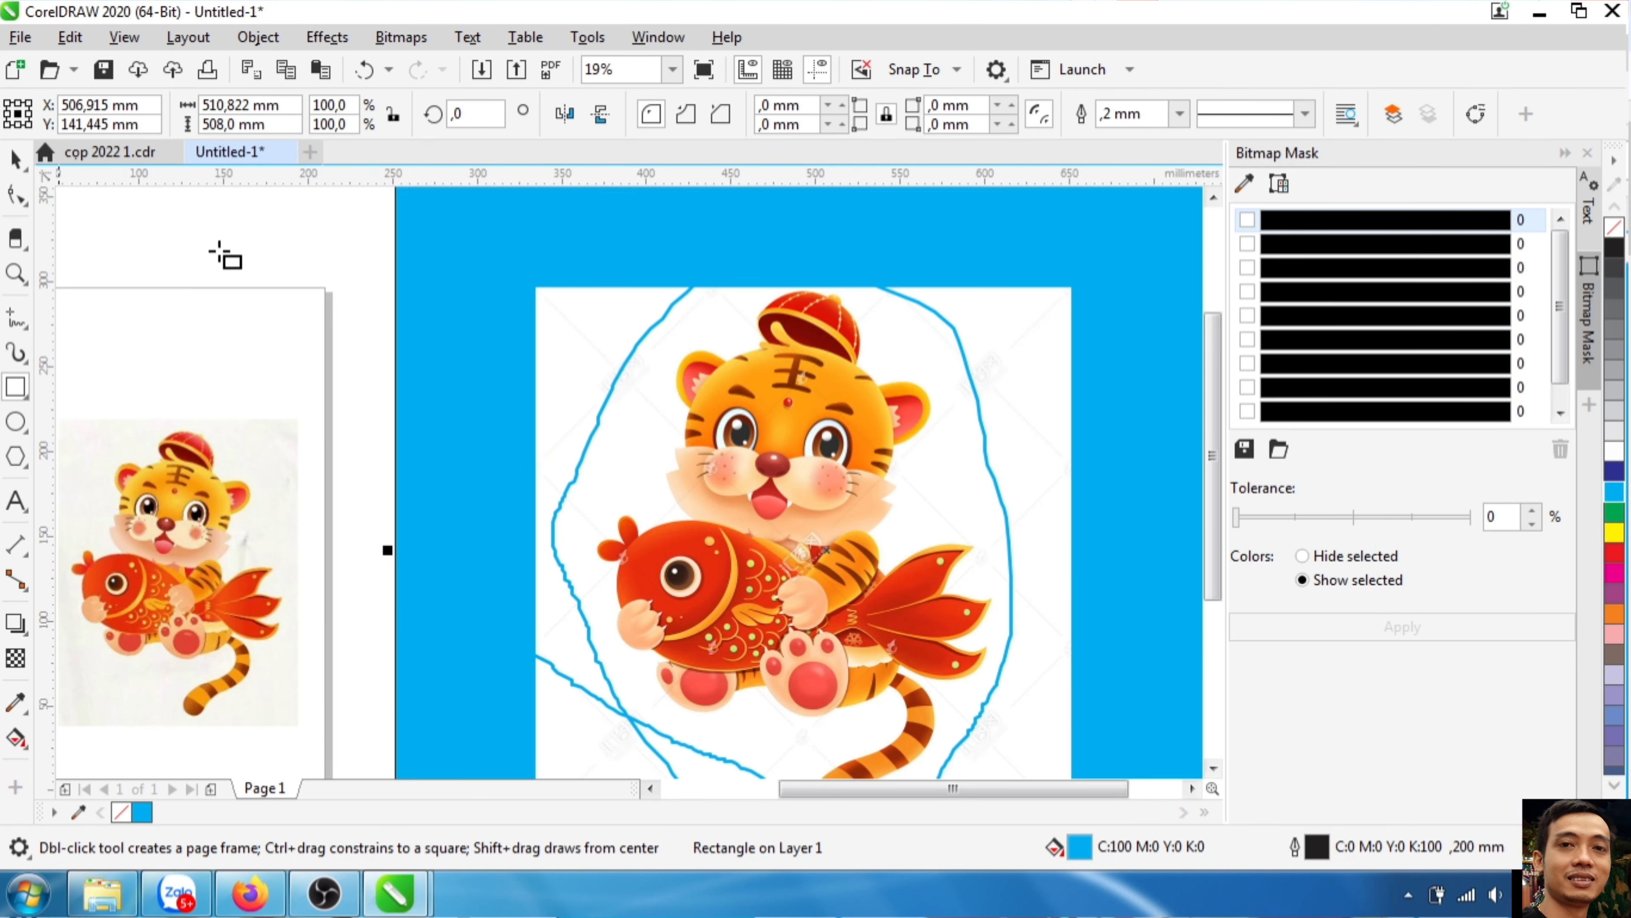
# - Try to close the gaps in the cut outline beside the tiger's head and fish tail with the Eraser
pyautogui.click(16, 157)
pyautogui.scroll(-2, 764, 417)
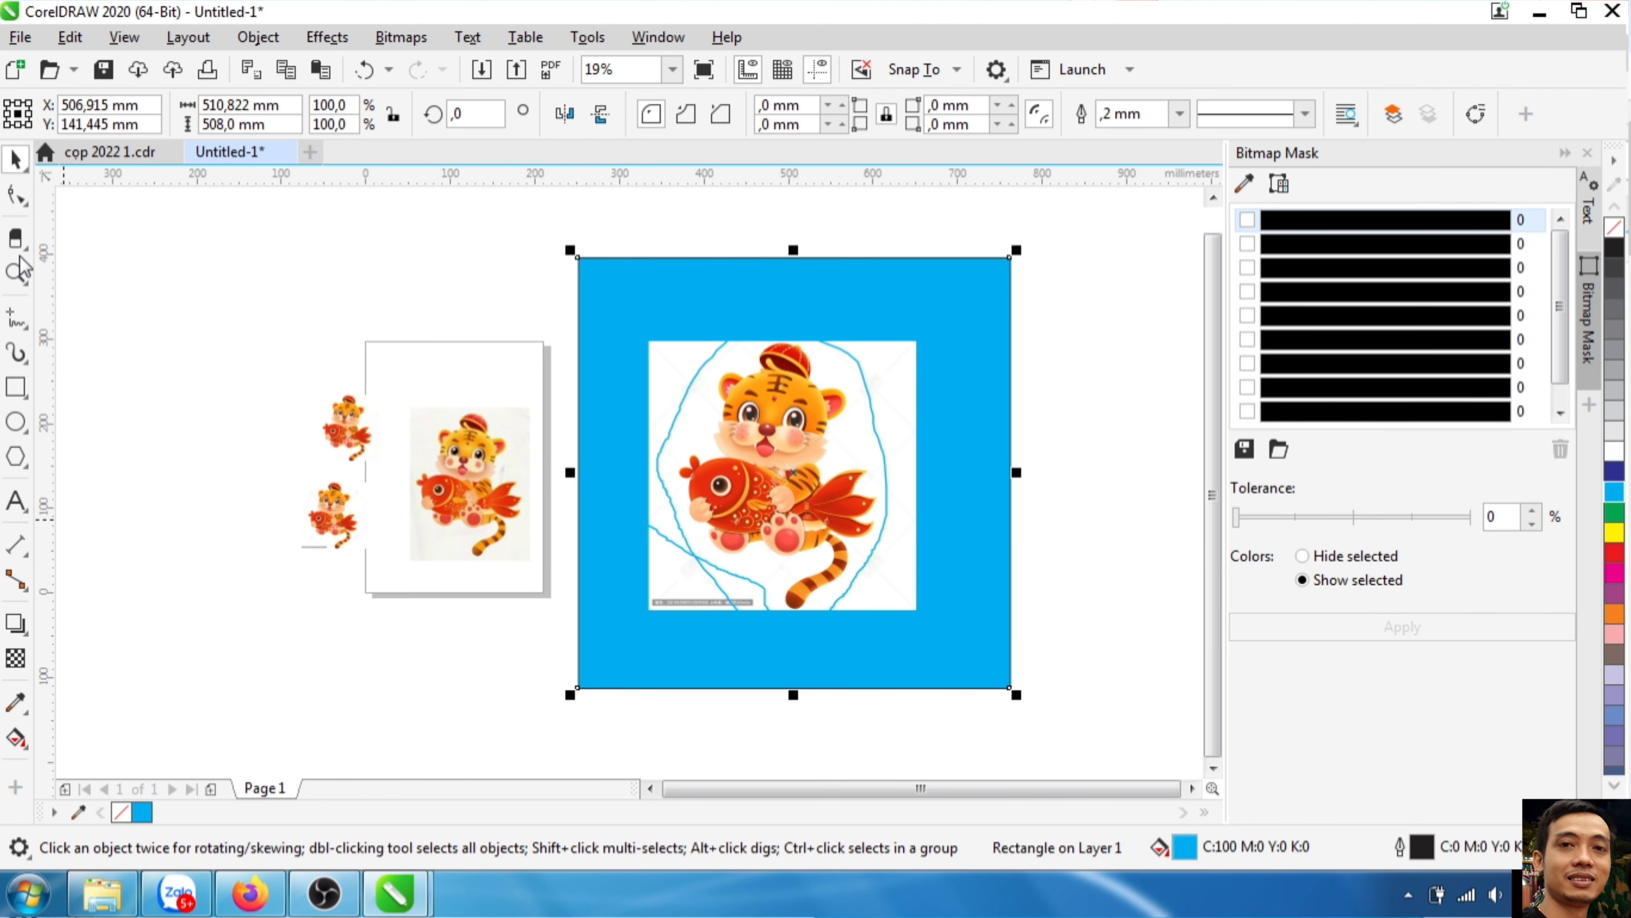
pyautogui.click(16, 237)
pyautogui.scroll(2, 829, 381)
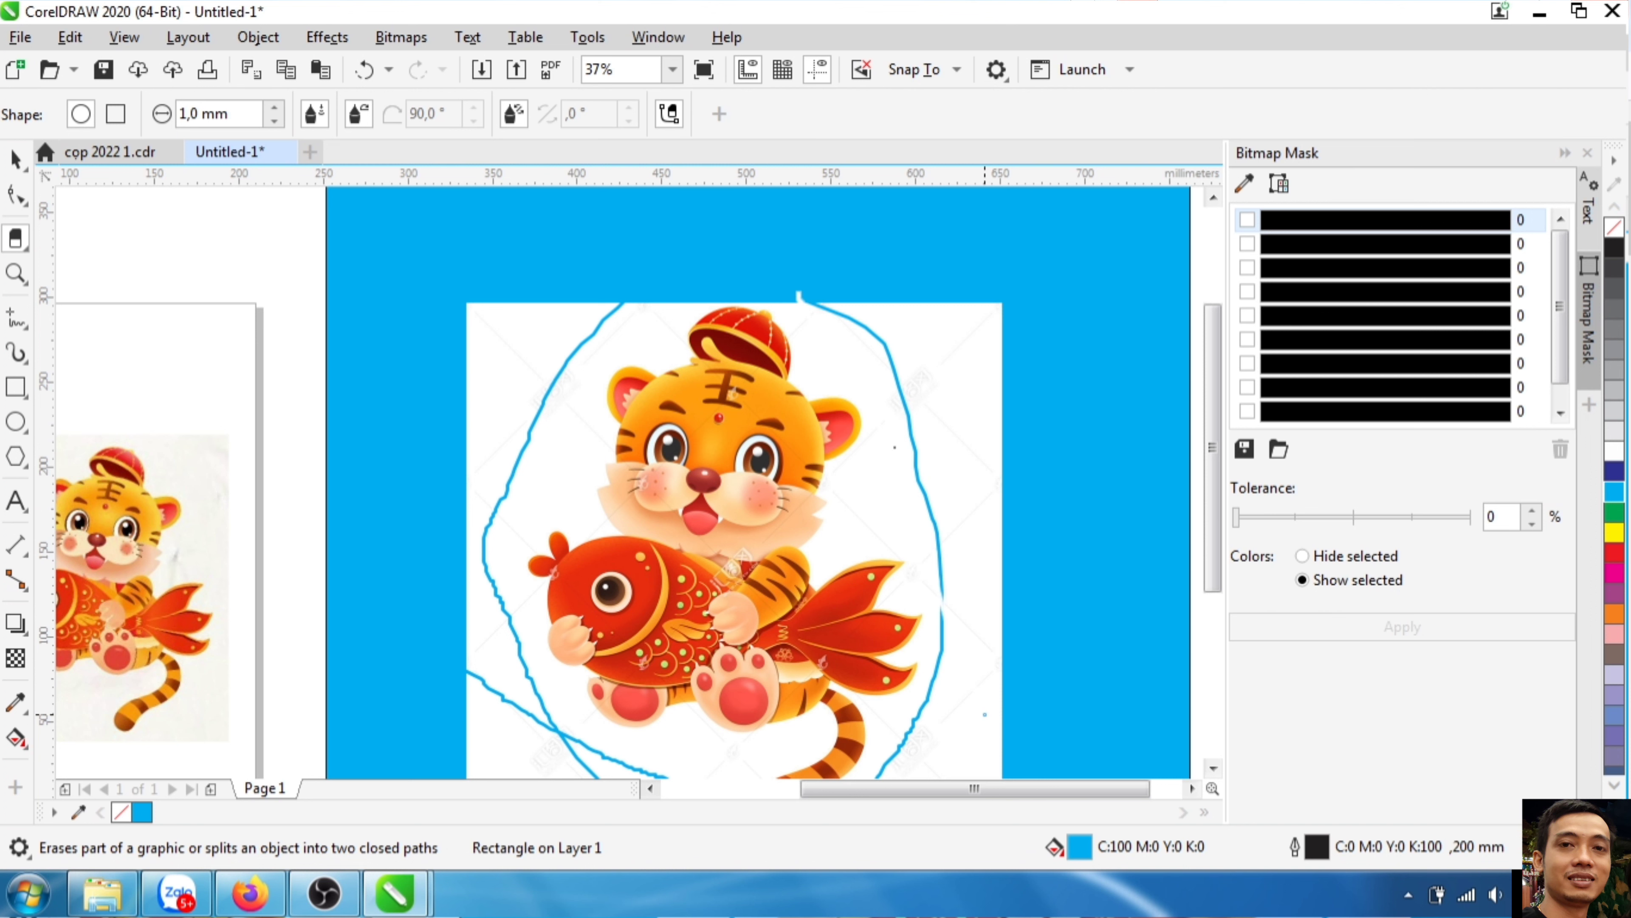
pyautogui.click(890, 419)
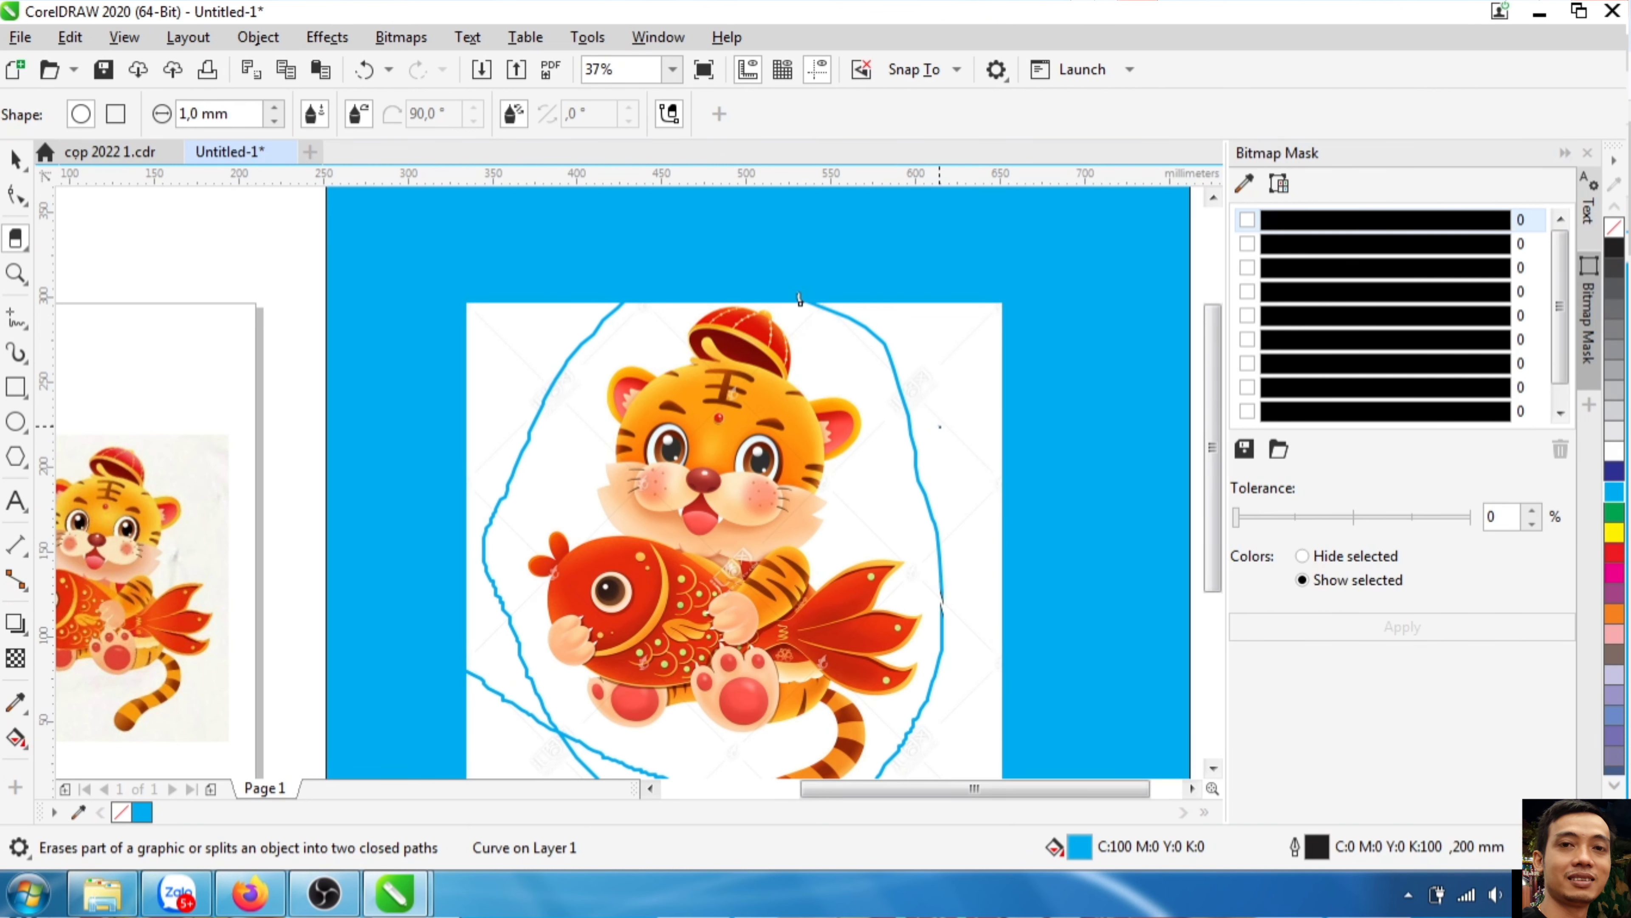
pyautogui.scroll(-2, 799, 299)
# - Select the tiger picture and erase a second cut line between the tiger's head and the right-hand outline
pyautogui.click(923, 464)
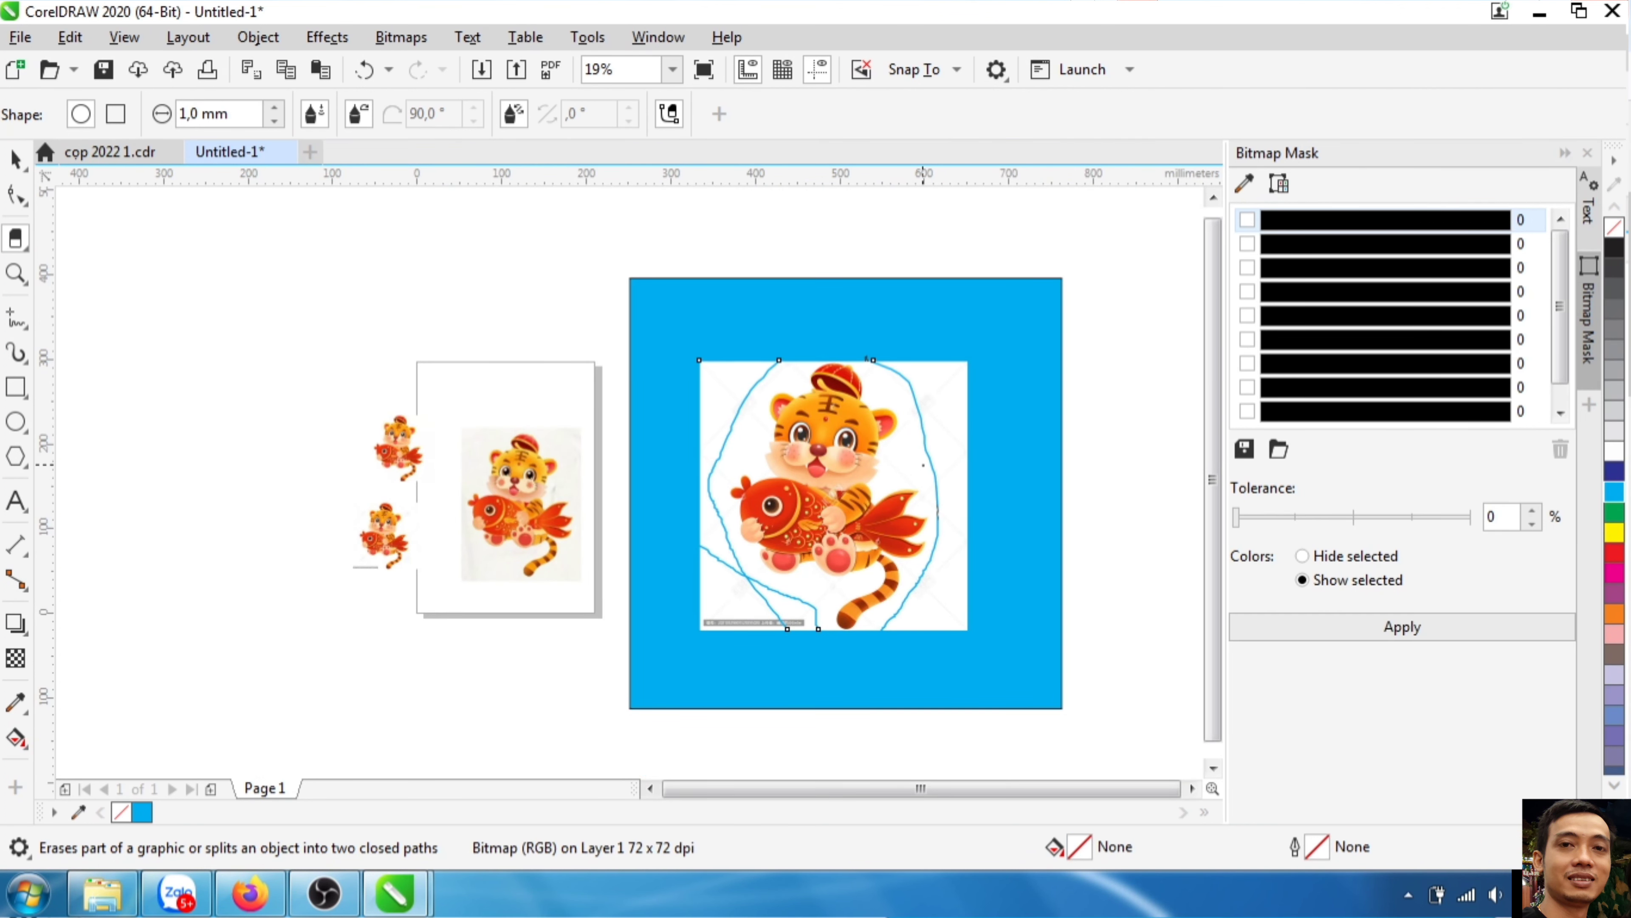
pyautogui.scroll(2, 902, 392)
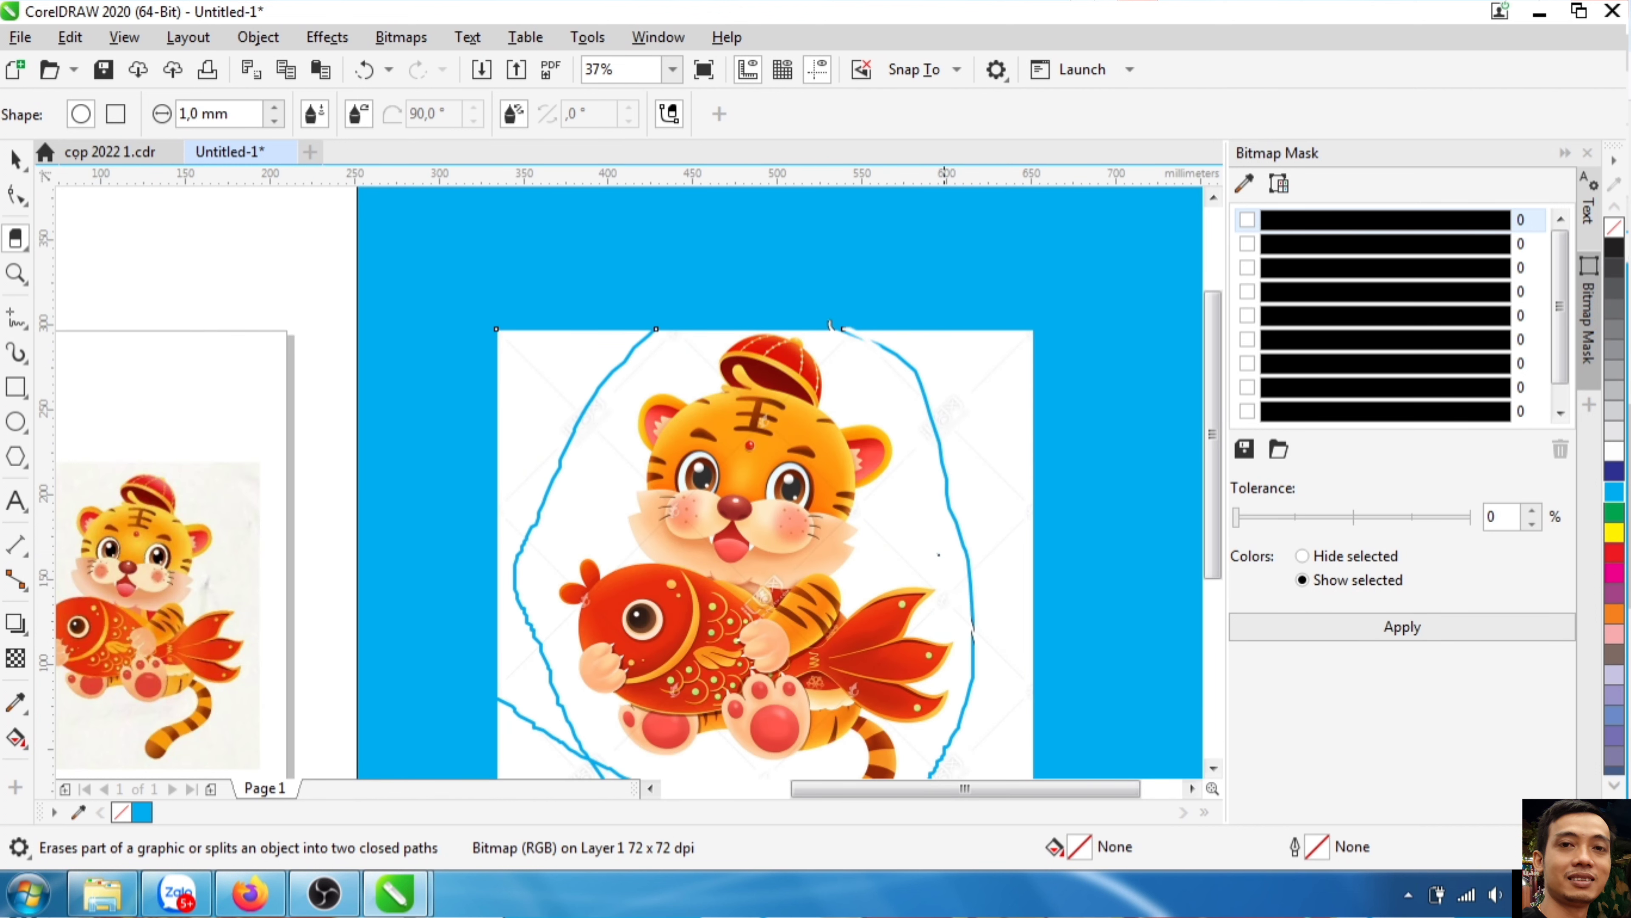
pyautogui.moveTo(1000, 641); pyautogui.dragTo(880, 344)
pyautogui.scroll(-2, 958, 383)
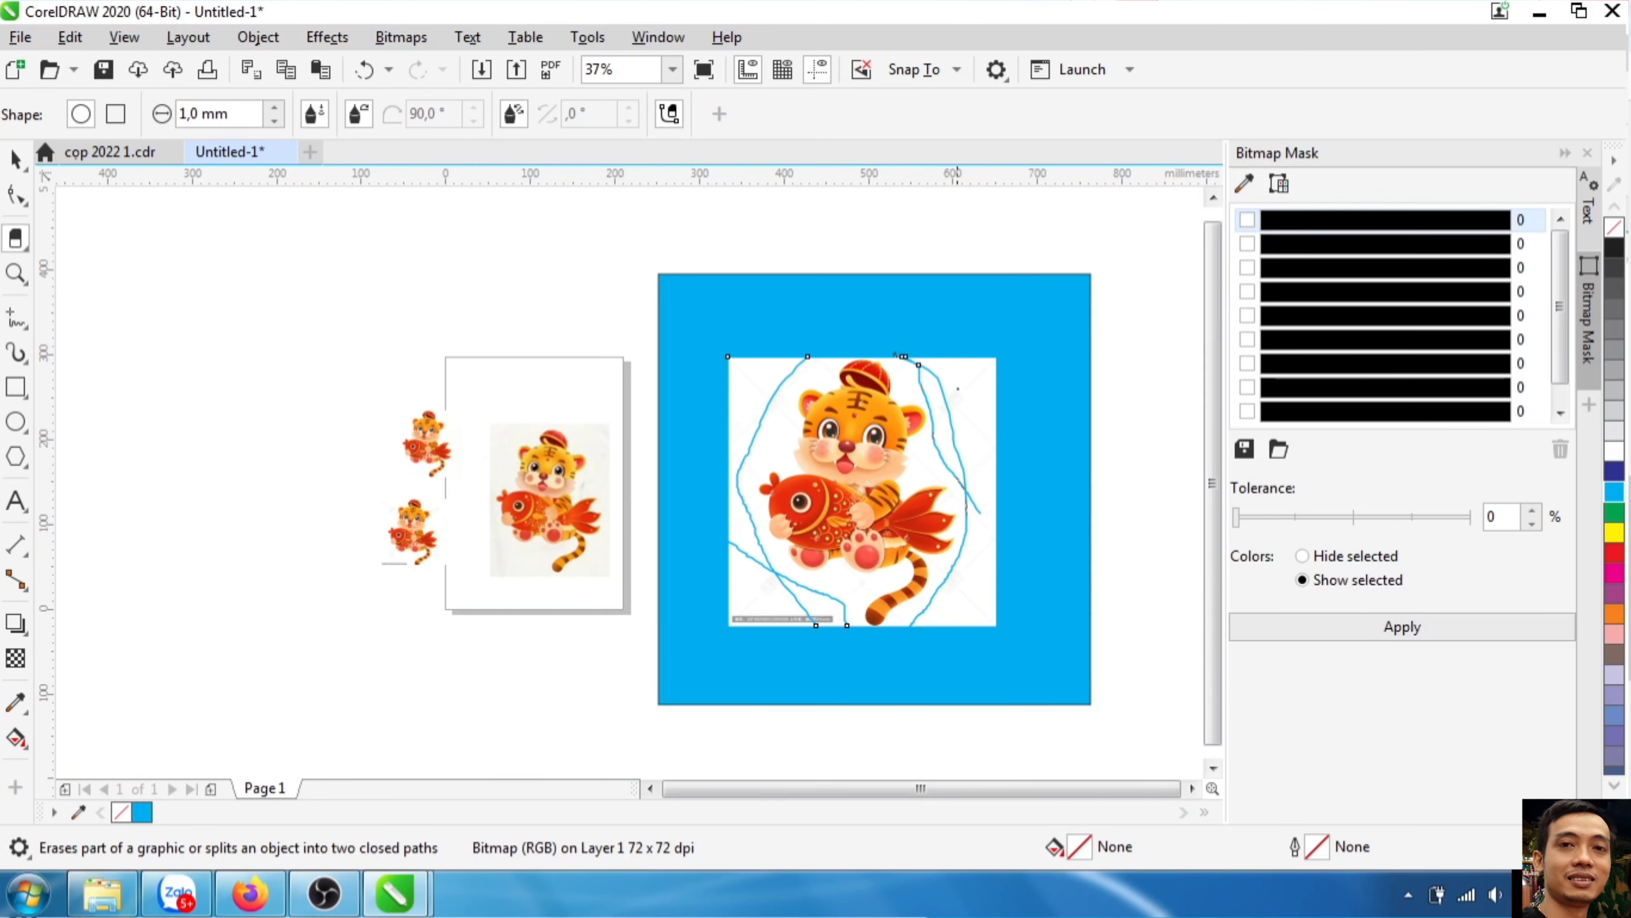
pyautogui.scroll(2, 958, 388)
pyautogui.scroll(-2, 954, 456)
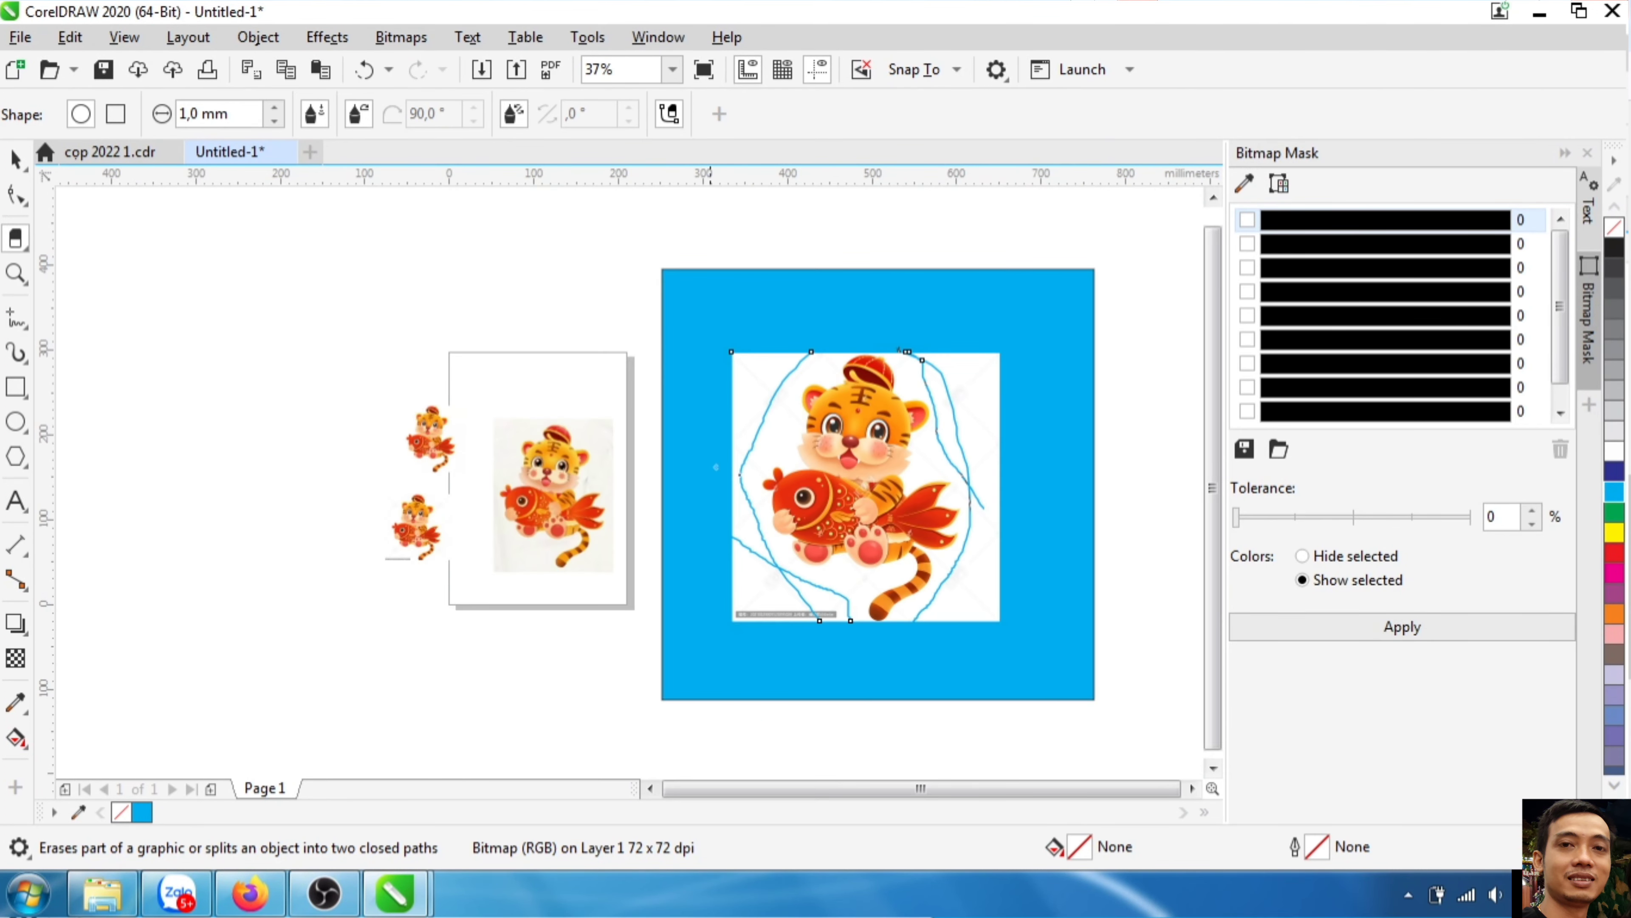
# - Erase another cut line in the picture closer to the left side of the tiger's head, up to the top edge
pyautogui.scroll(2, 716, 467)
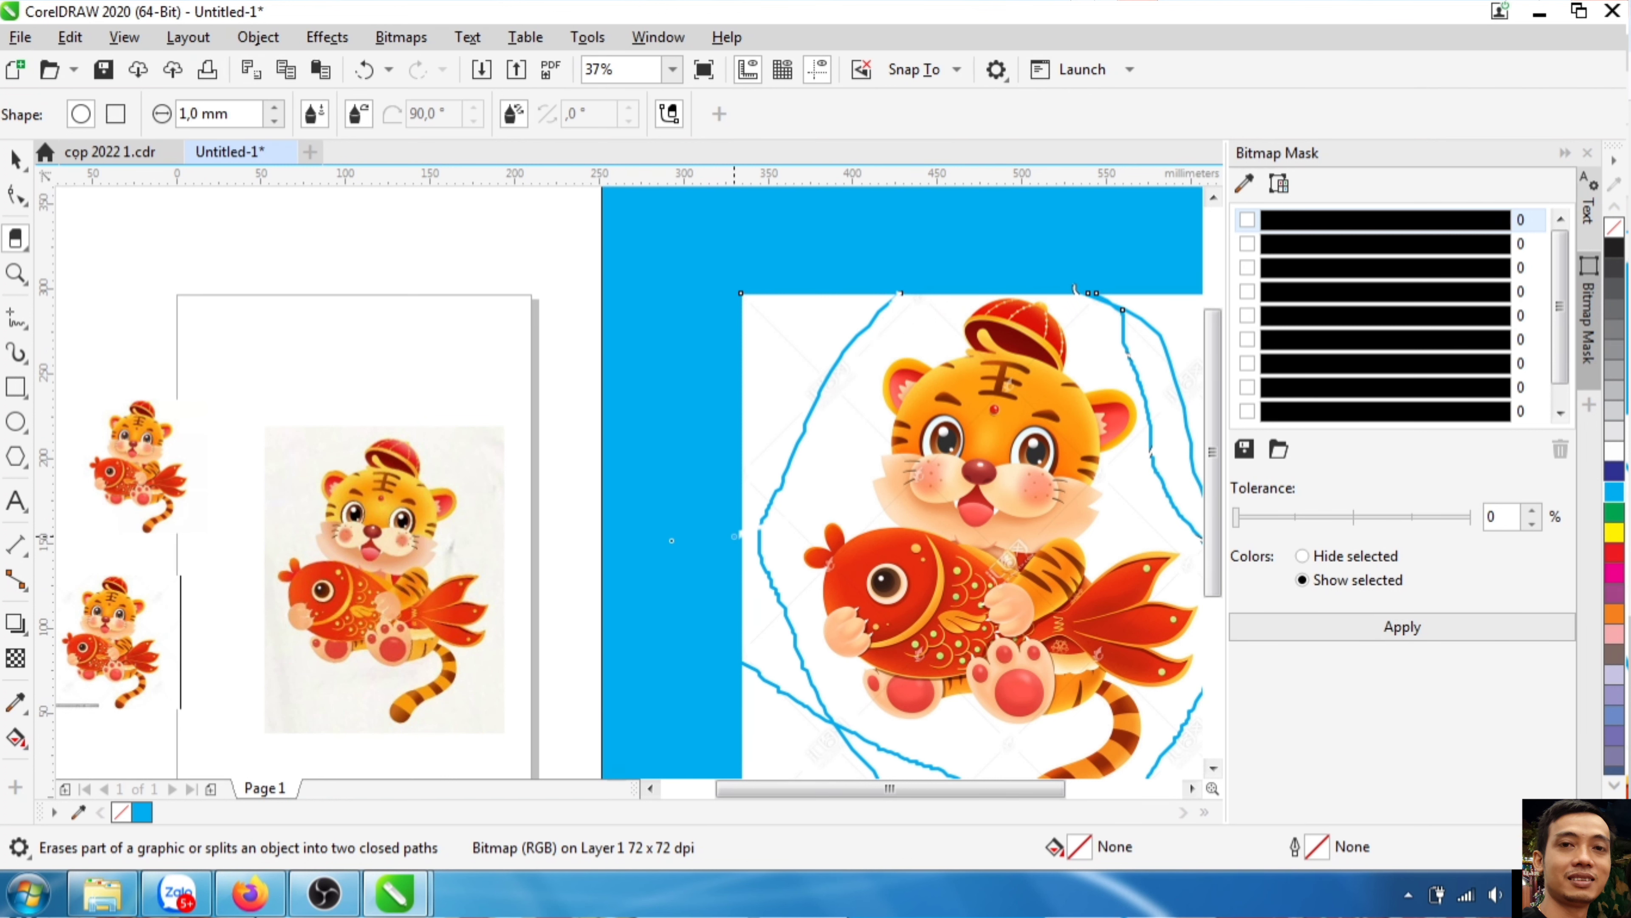
pyautogui.scroll(-2, 718, 339)
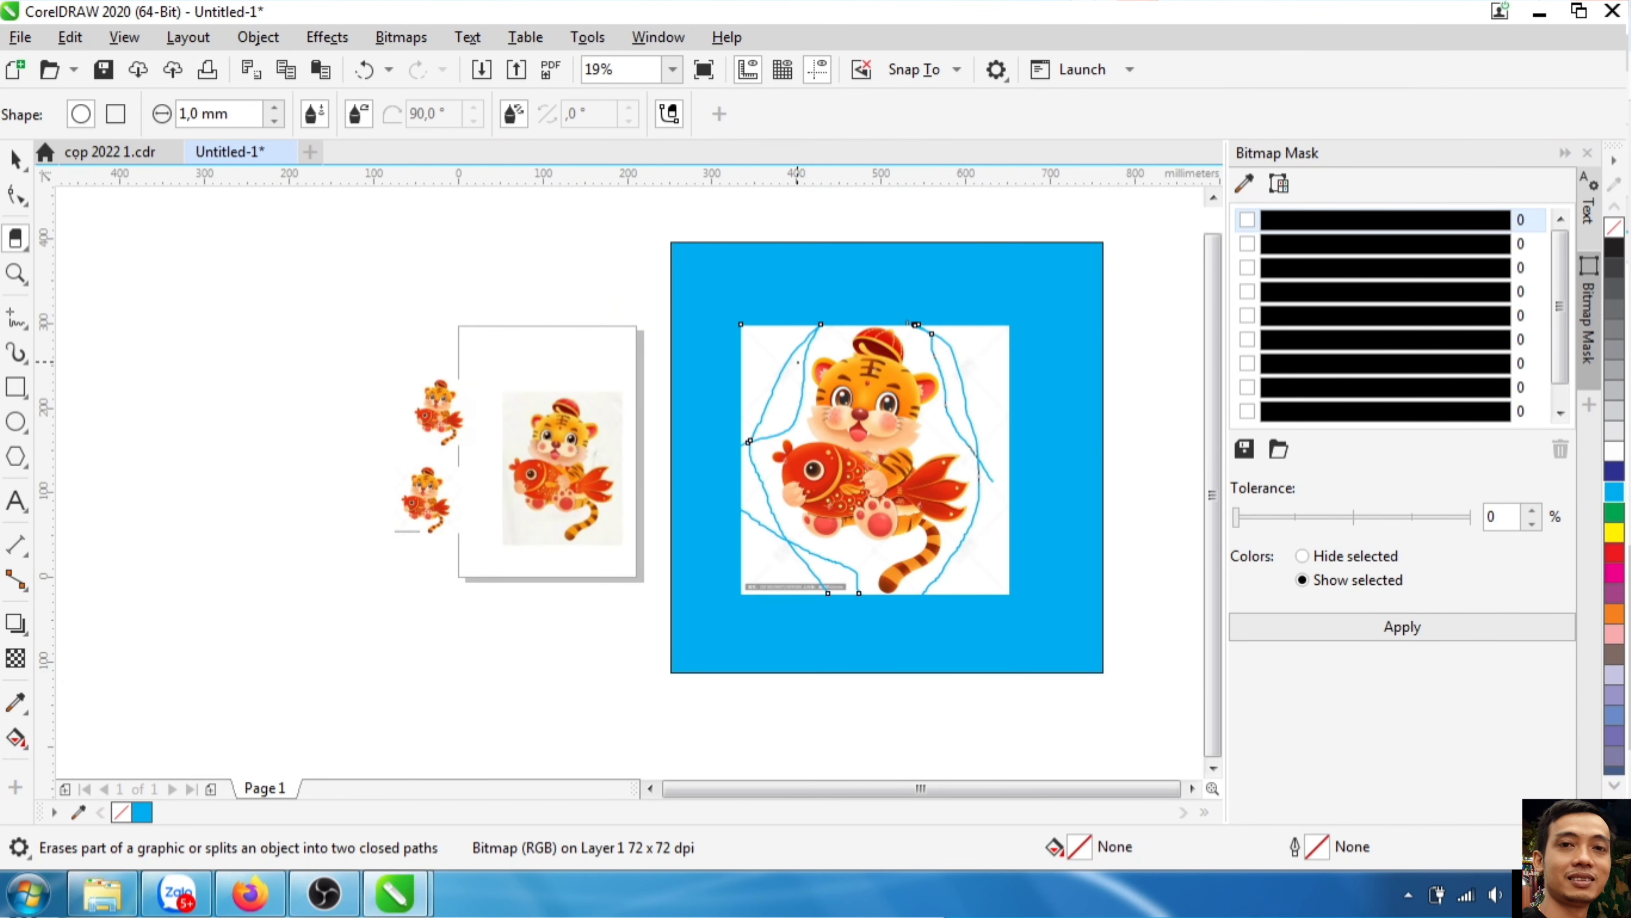
pyautogui.scroll(4, 889, 480)
pyautogui.scroll(-4, 849, 376)
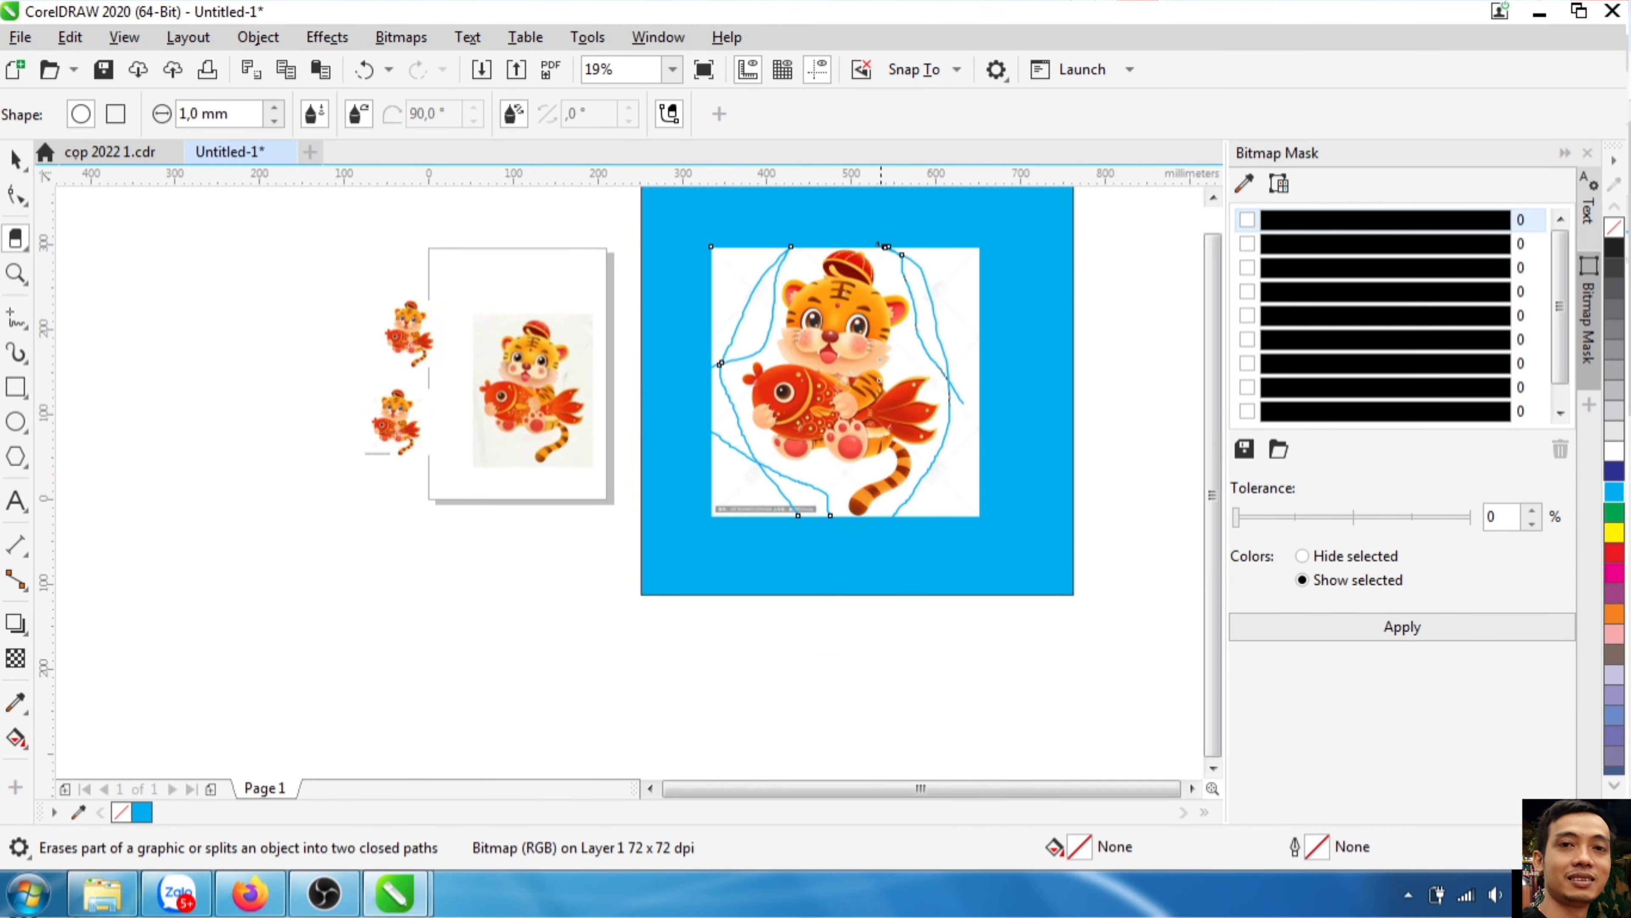
# - Break the erased tiger picture apart into separate pieces along its cut lines
pyautogui.click(16, 159)
pyautogui.click(16, 159)
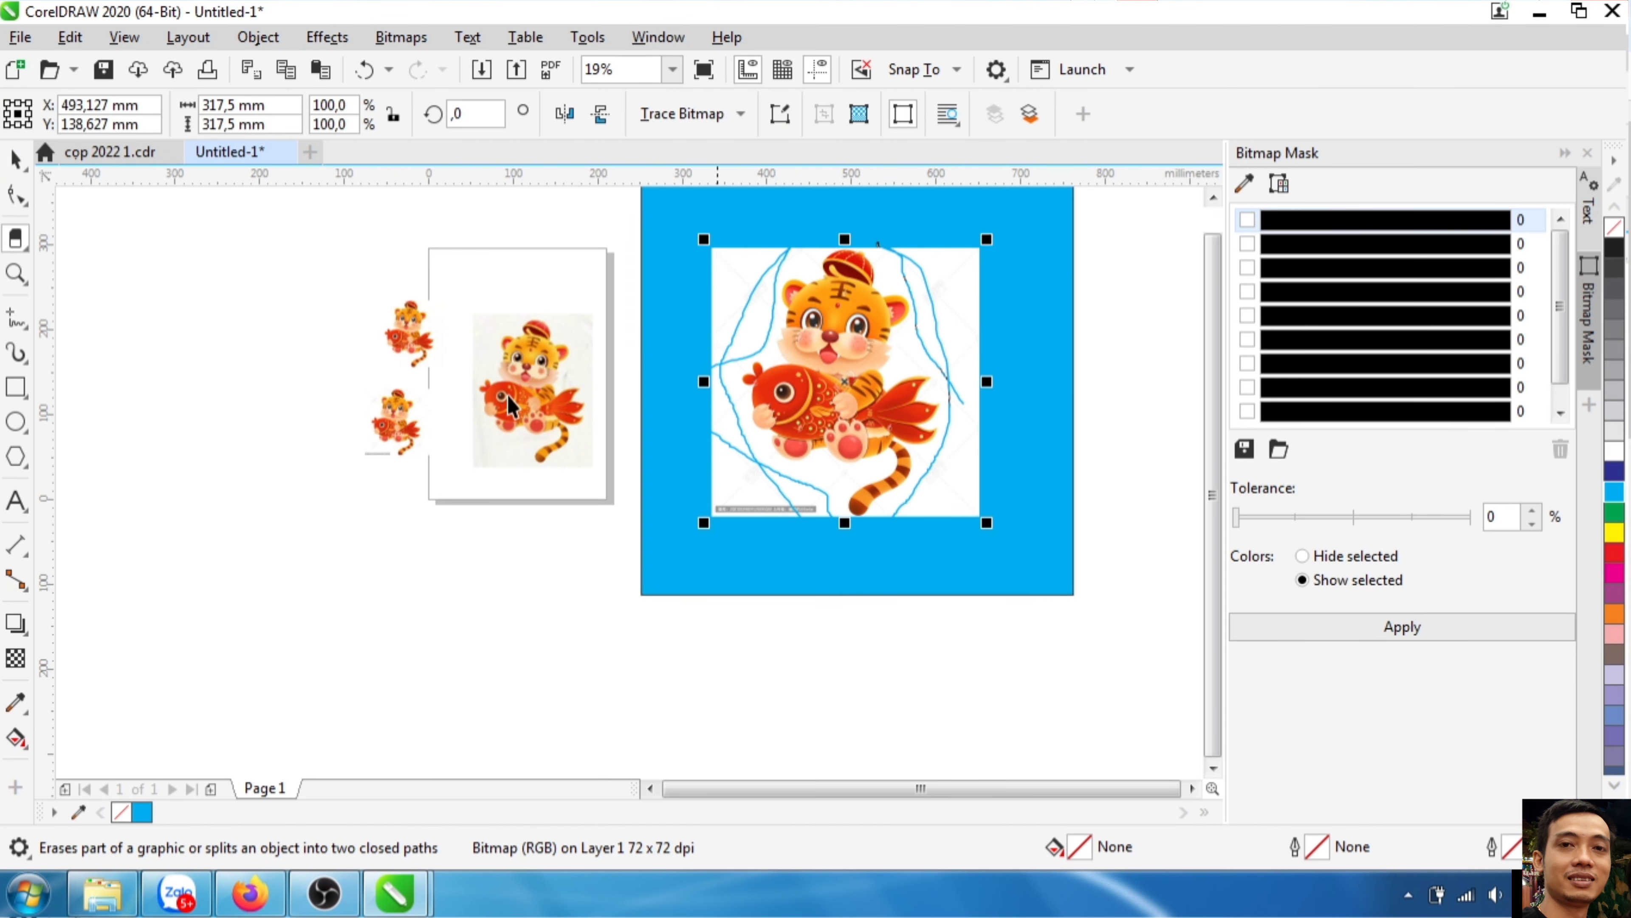
pyautogui.scroll(4, 747, 502)
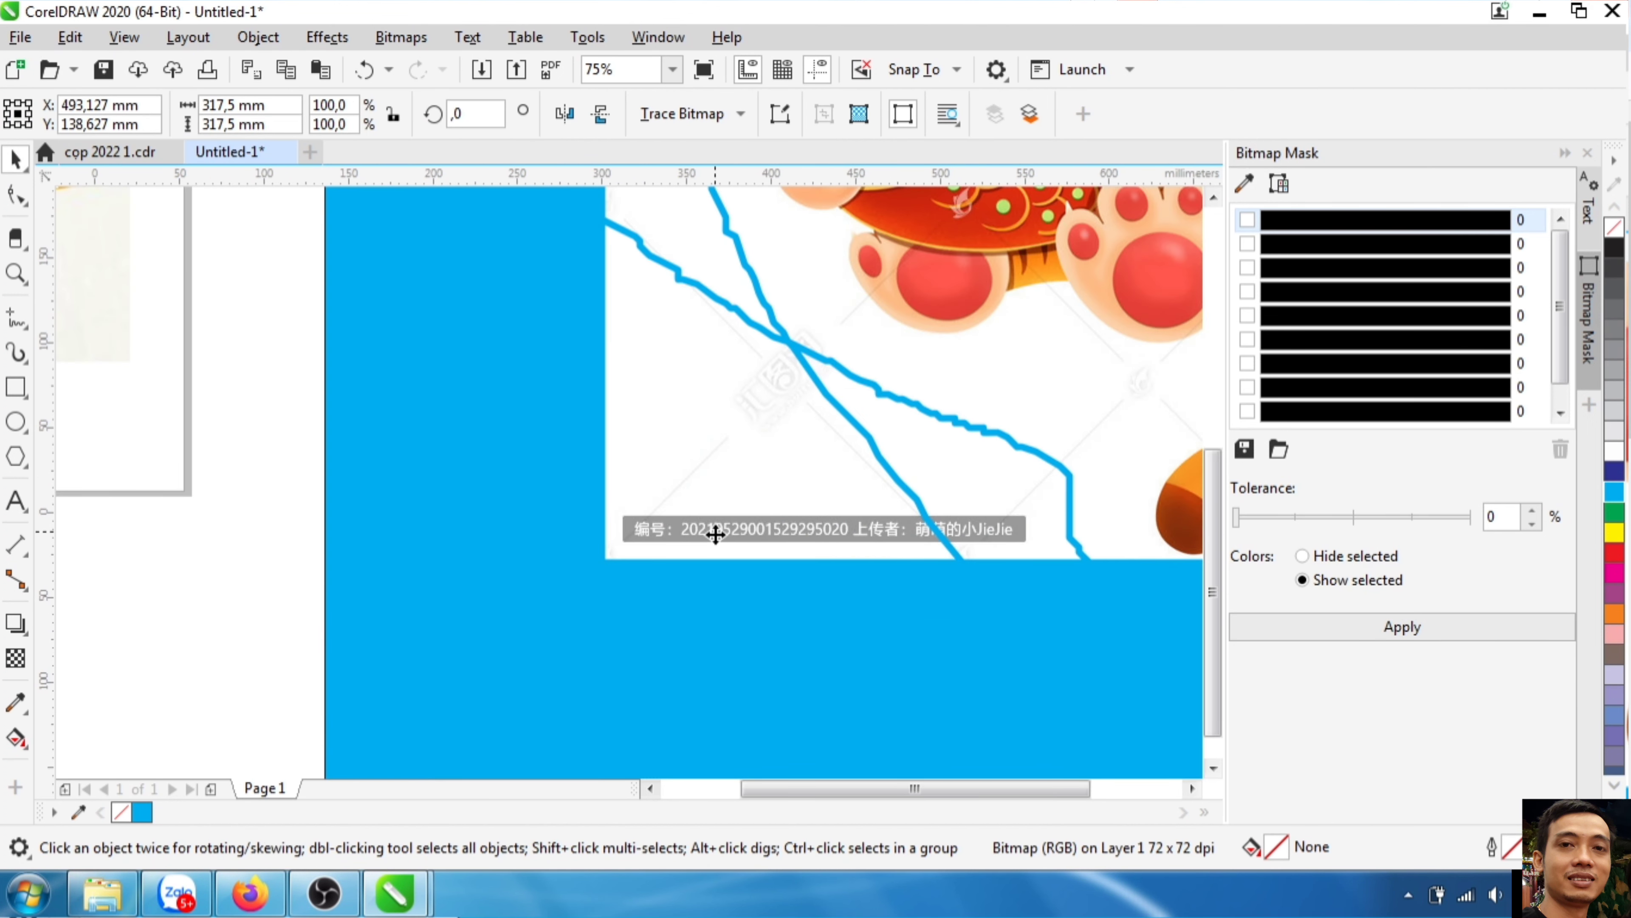
pyautogui.scroll(-2, 713, 505)
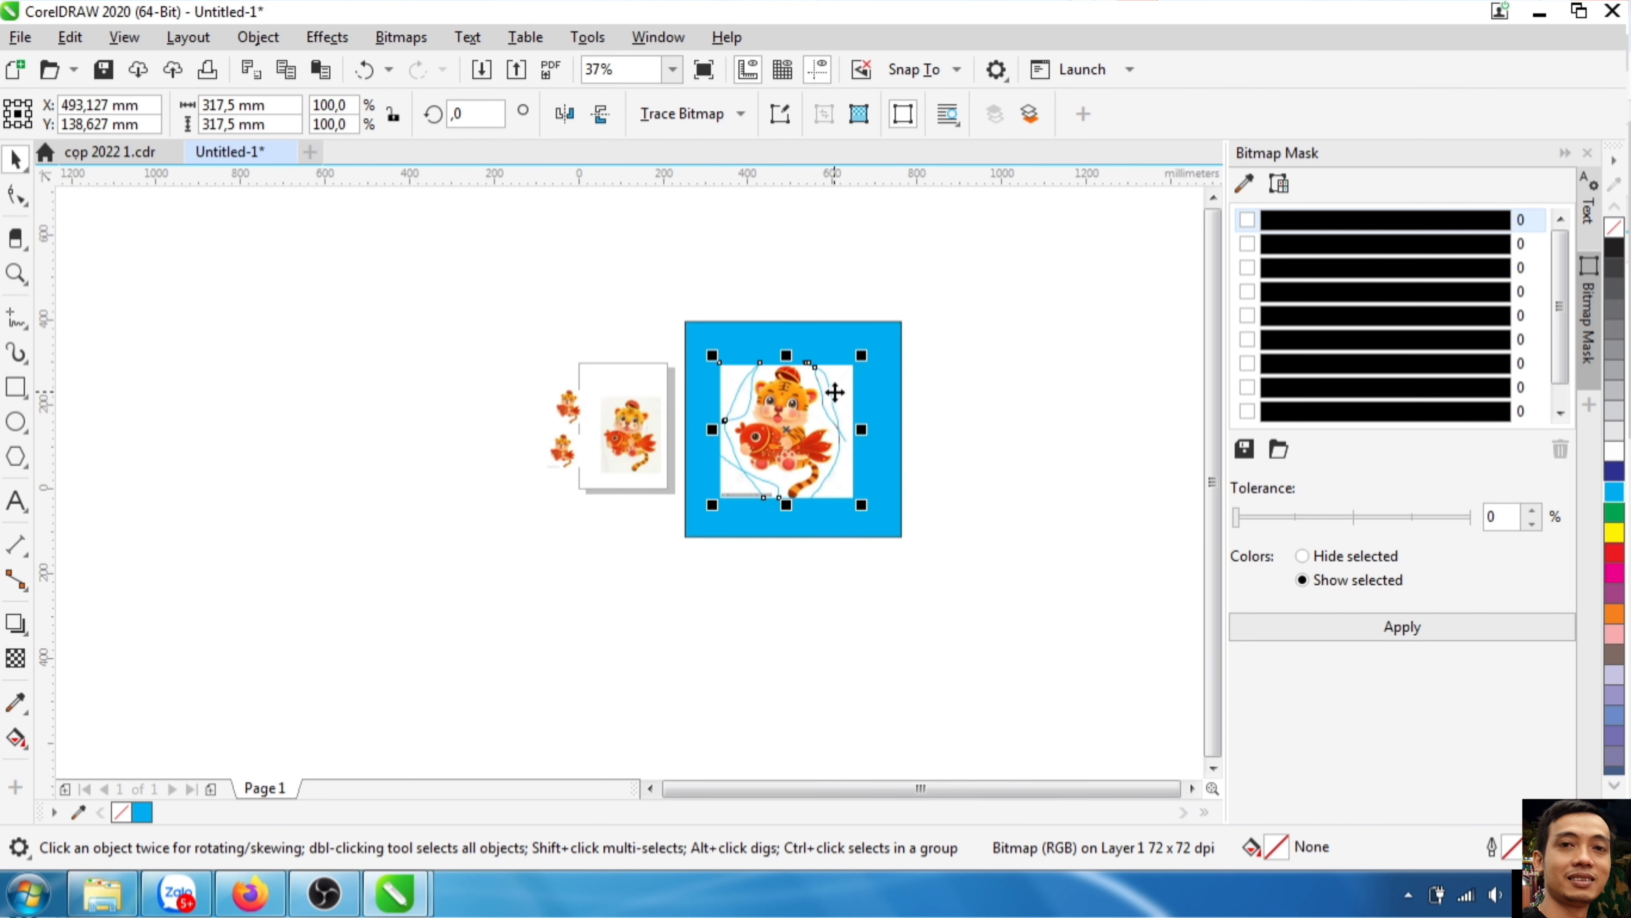
pyautogui.scroll(-2, 833, 395)
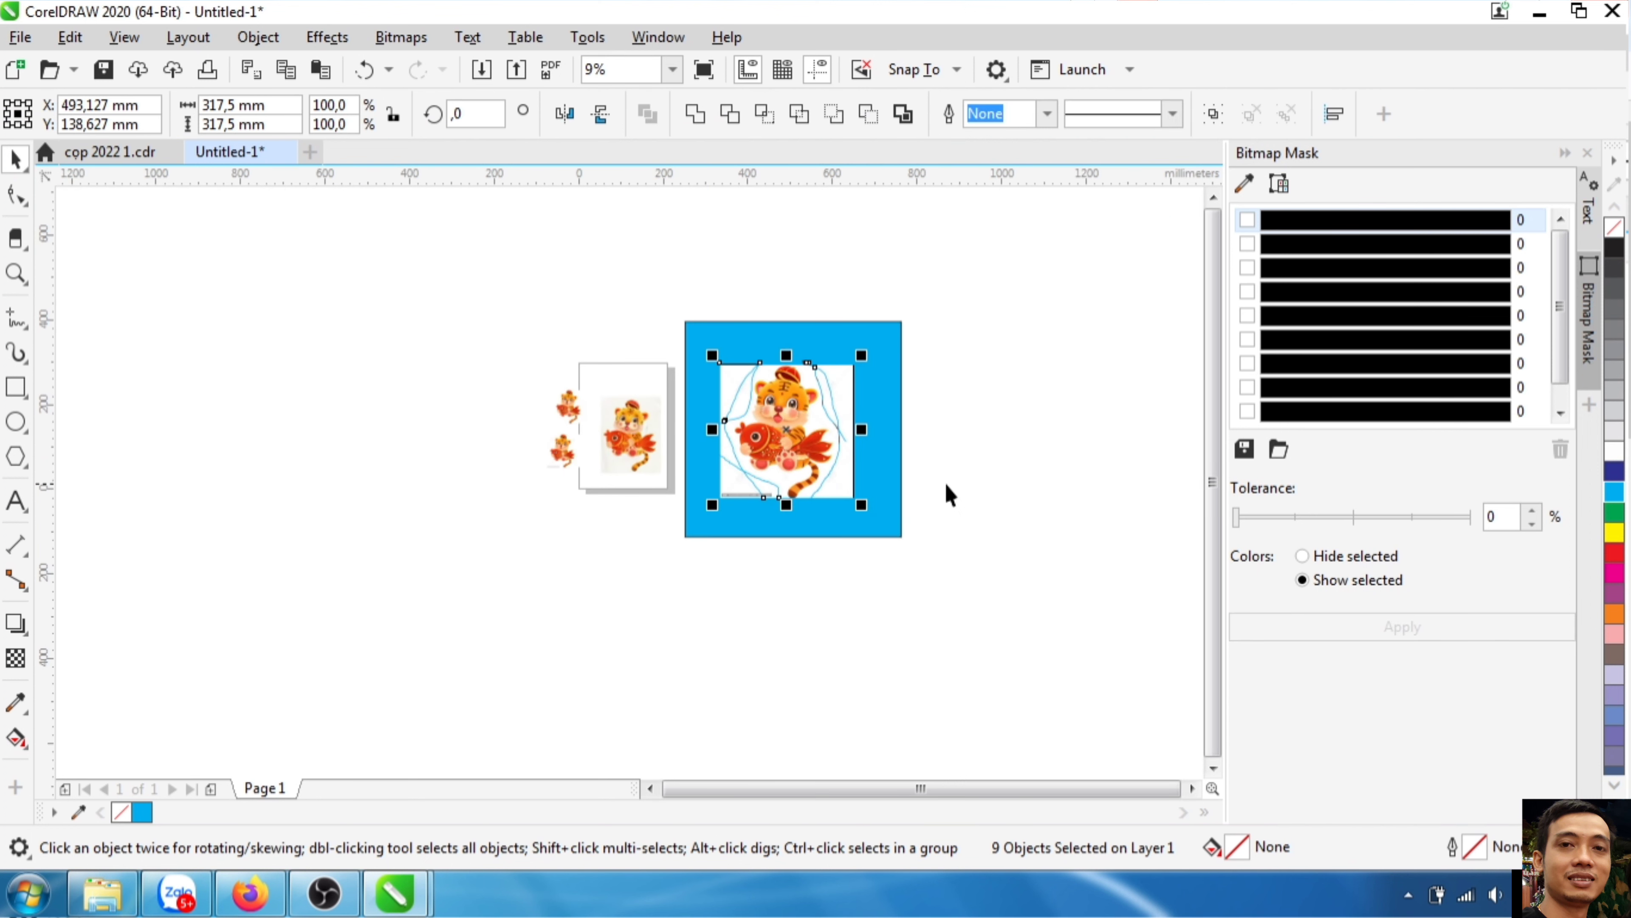
# - Delete the lower-left picture pieces that carry the grey watermark strip
pyautogui.click(829, 500)
pyautogui.scroll(2, 740, 495)
pyautogui.click(741, 495)
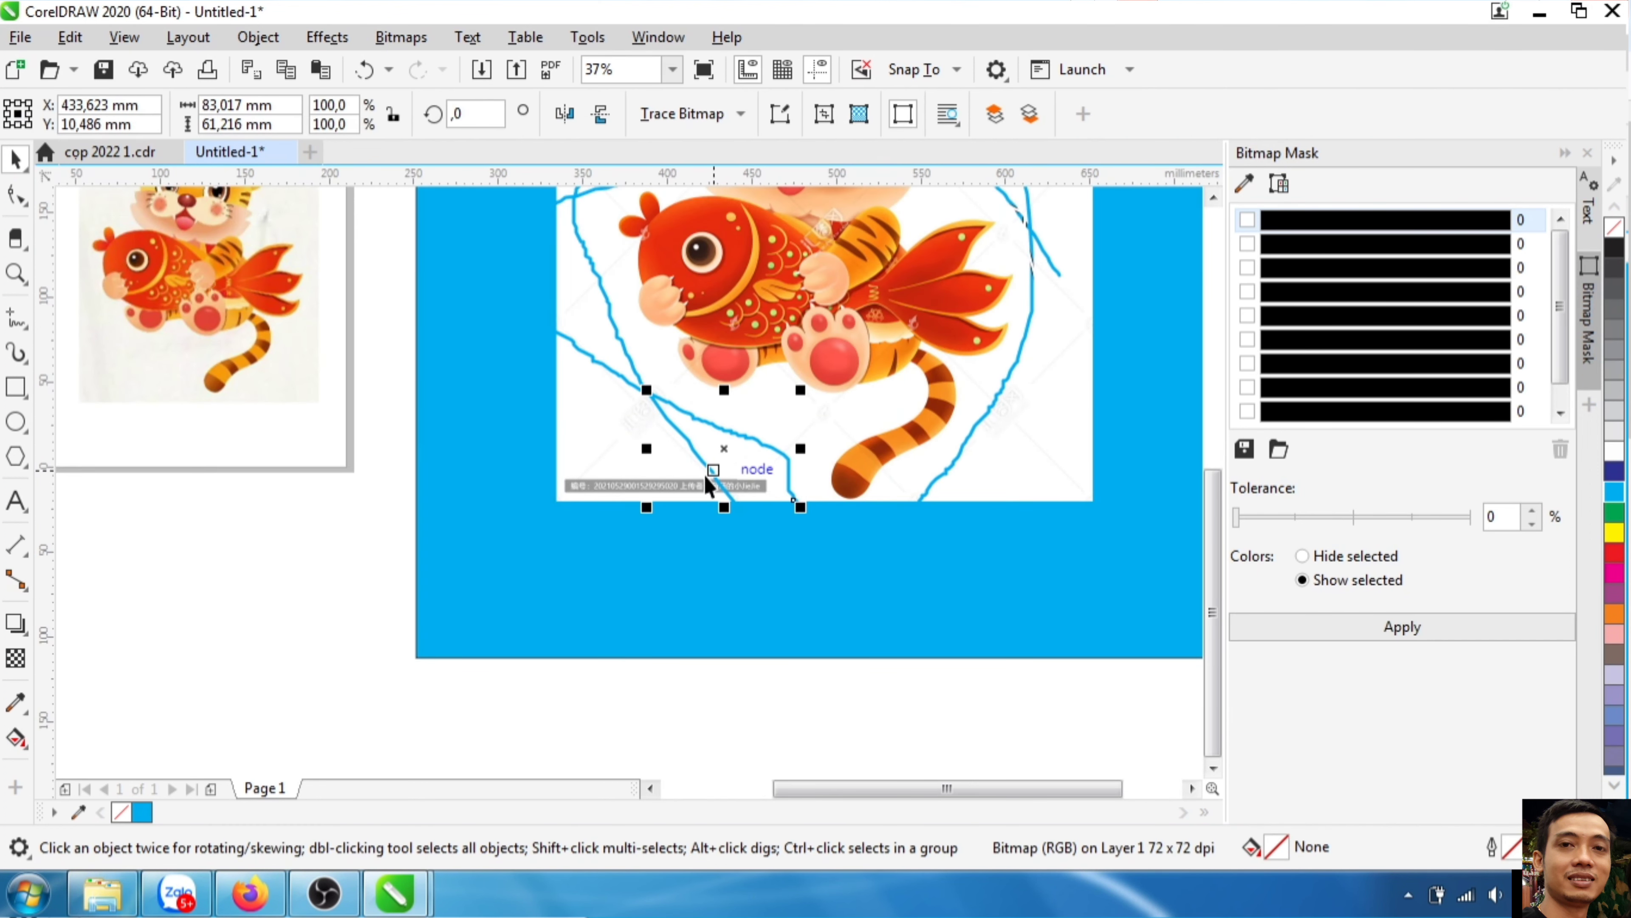
pyautogui.moveTo(703, 459); pyautogui.dragTo(647, 457)
pyautogui.press('Delete')
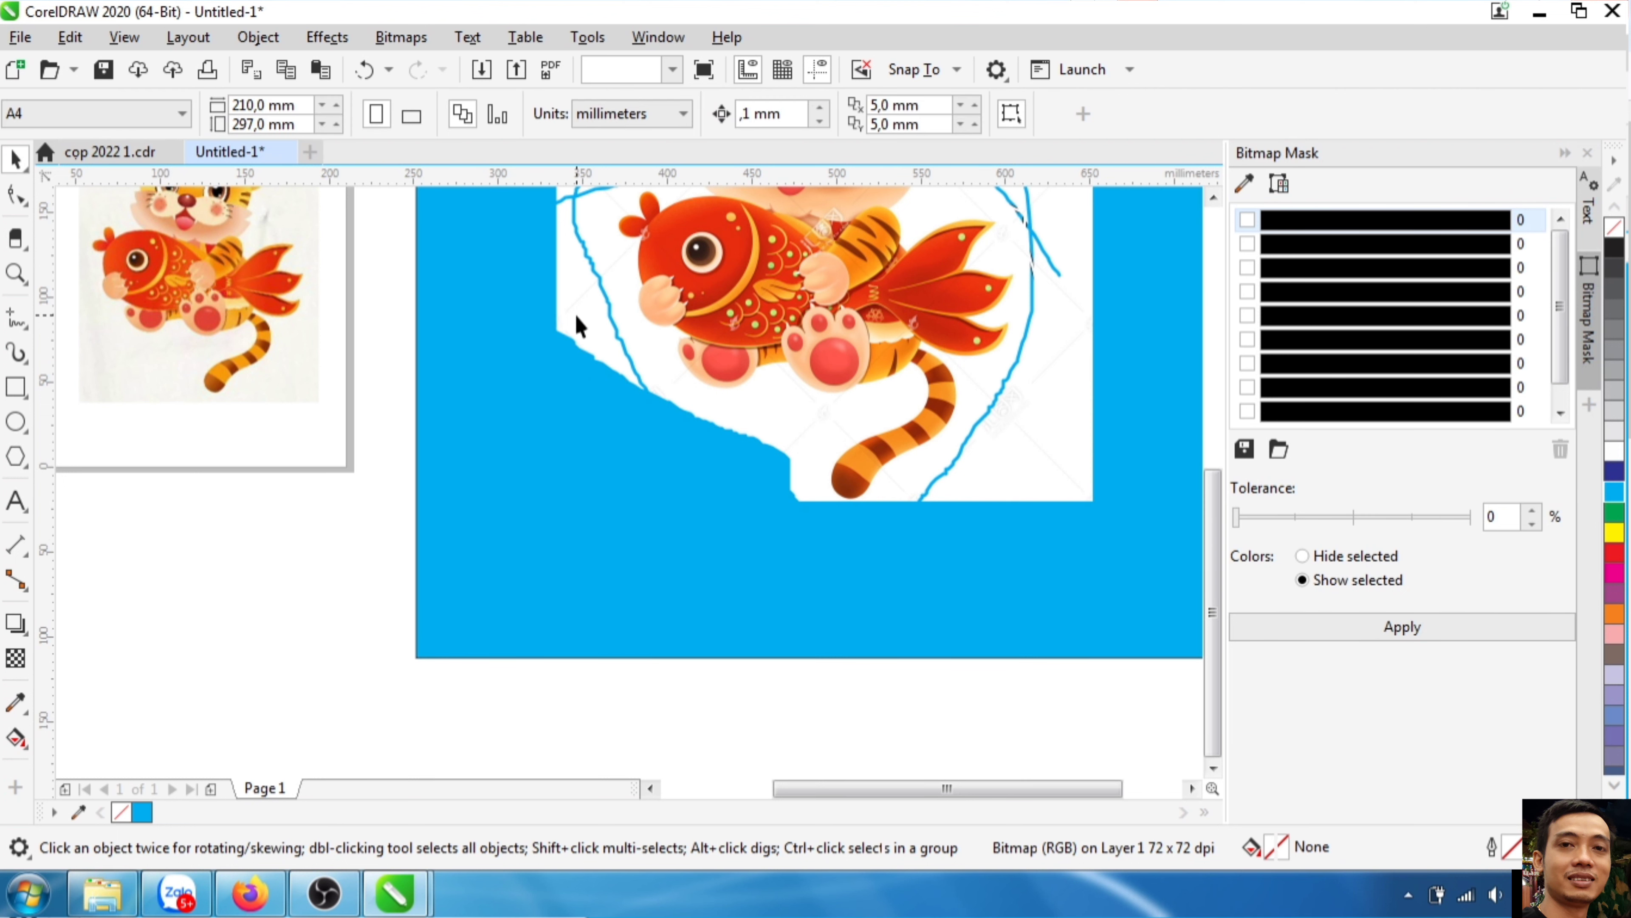
# - Delete the cut-off picture pieces to the right of the tiger and in the upper-left corner
pyautogui.scroll(-2, 819, 546)
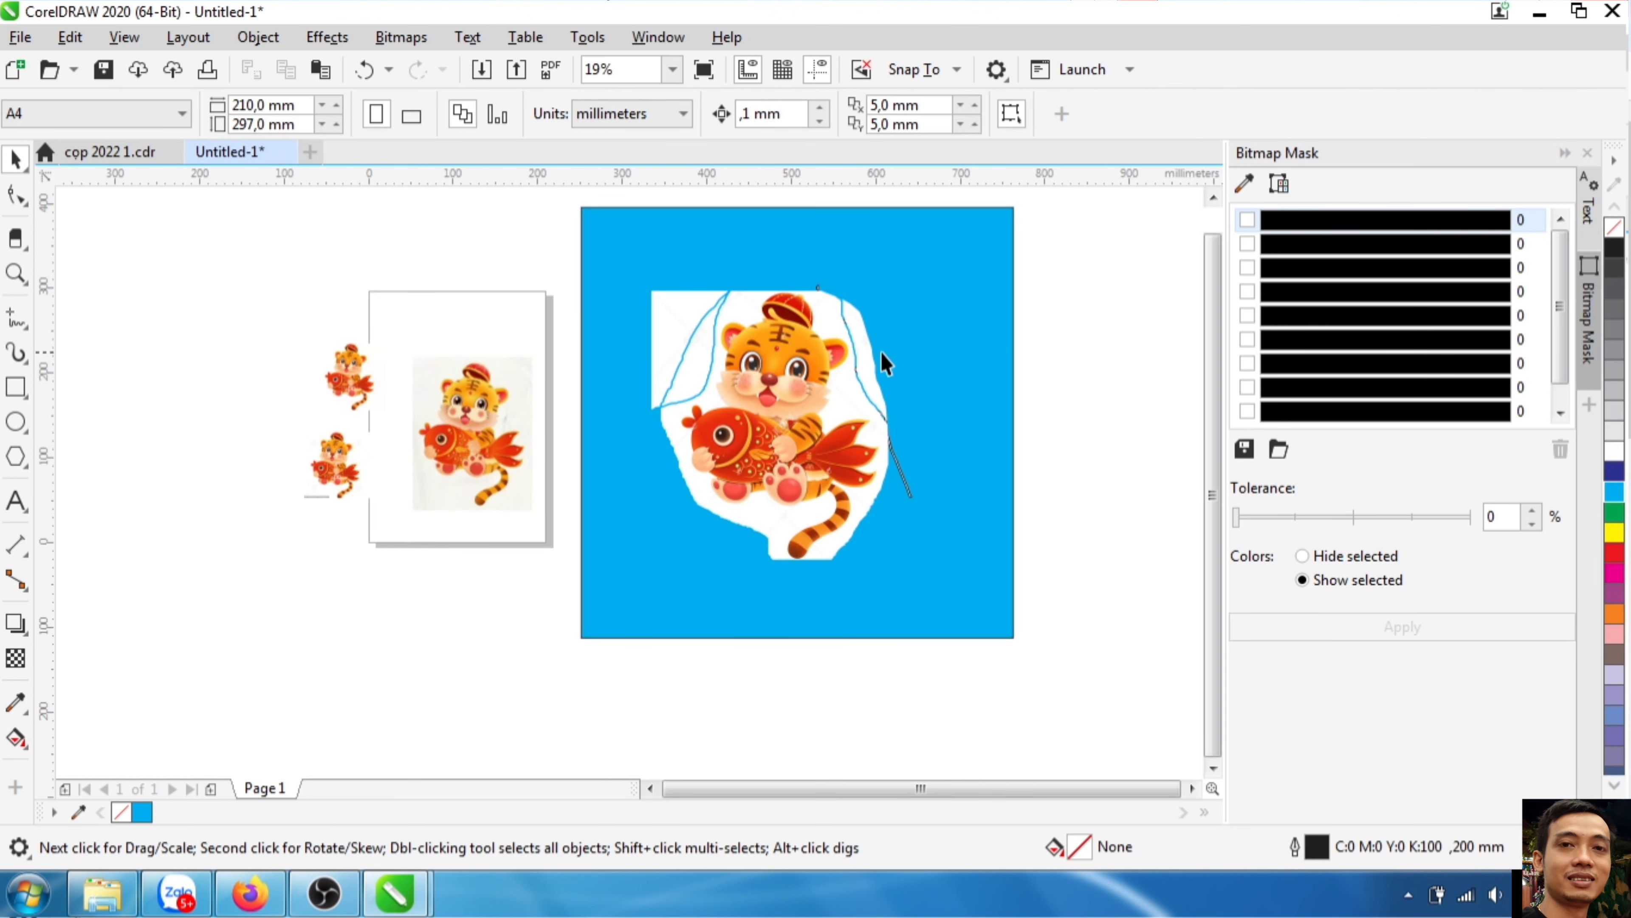
pyautogui.click(883, 353)
pyautogui.press('Delete')
pyautogui.click(701, 334)
pyautogui.press('Delete')
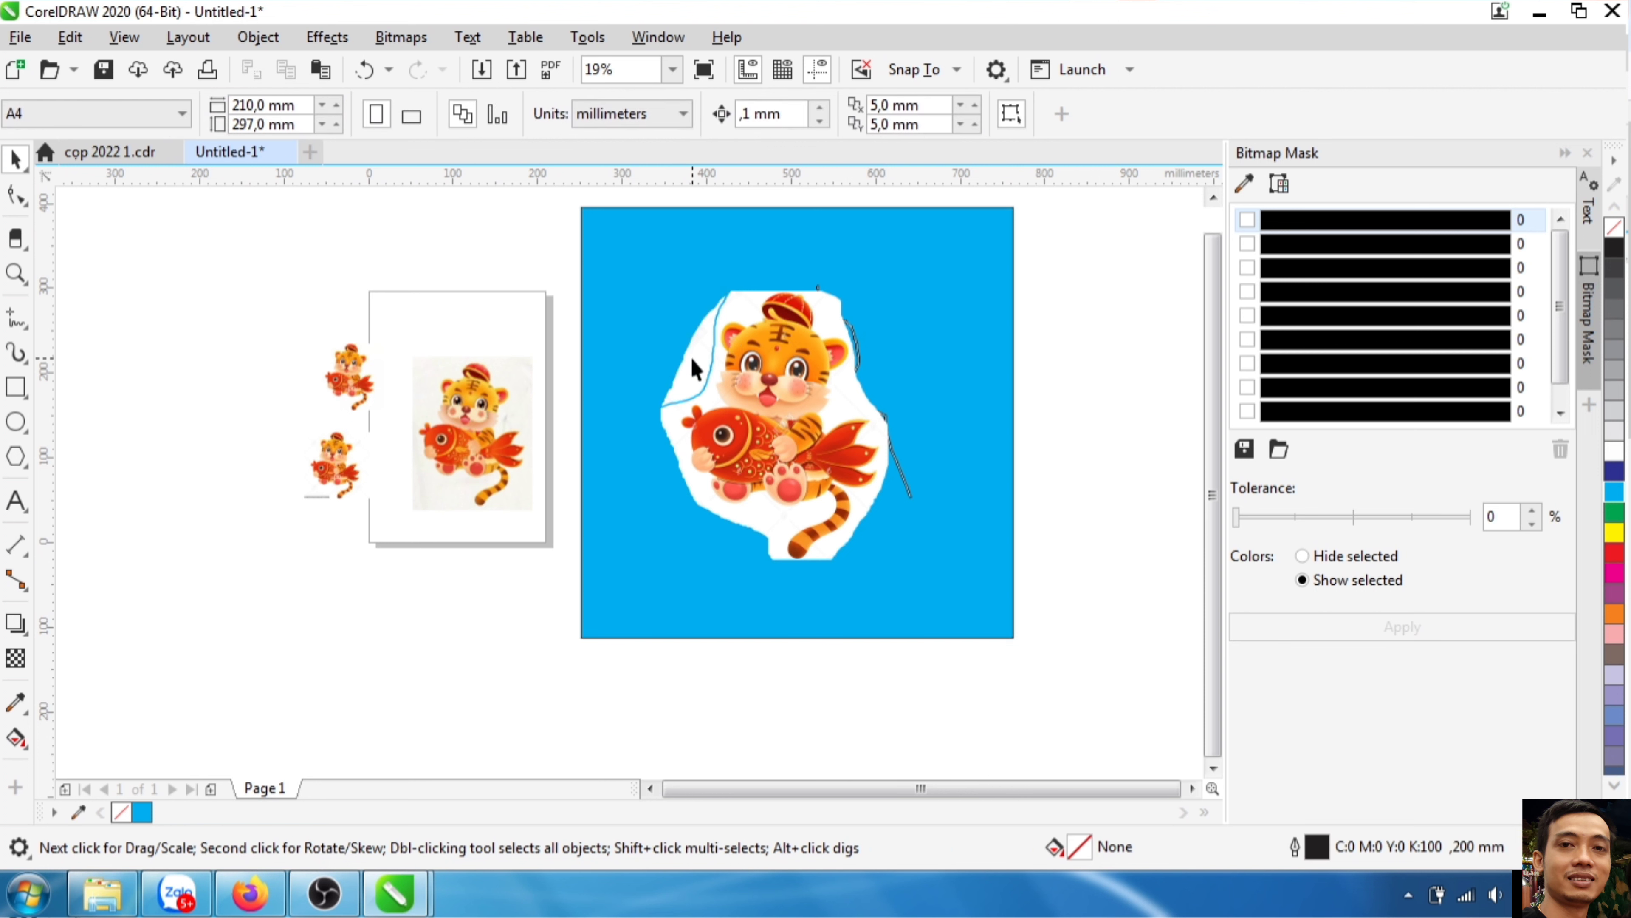
# - Delete the leftover piece beside the left of the tiger's head and the cyan background rectangle
pyautogui.scroll(-2, 872, 421)
pyautogui.click(892, 373)
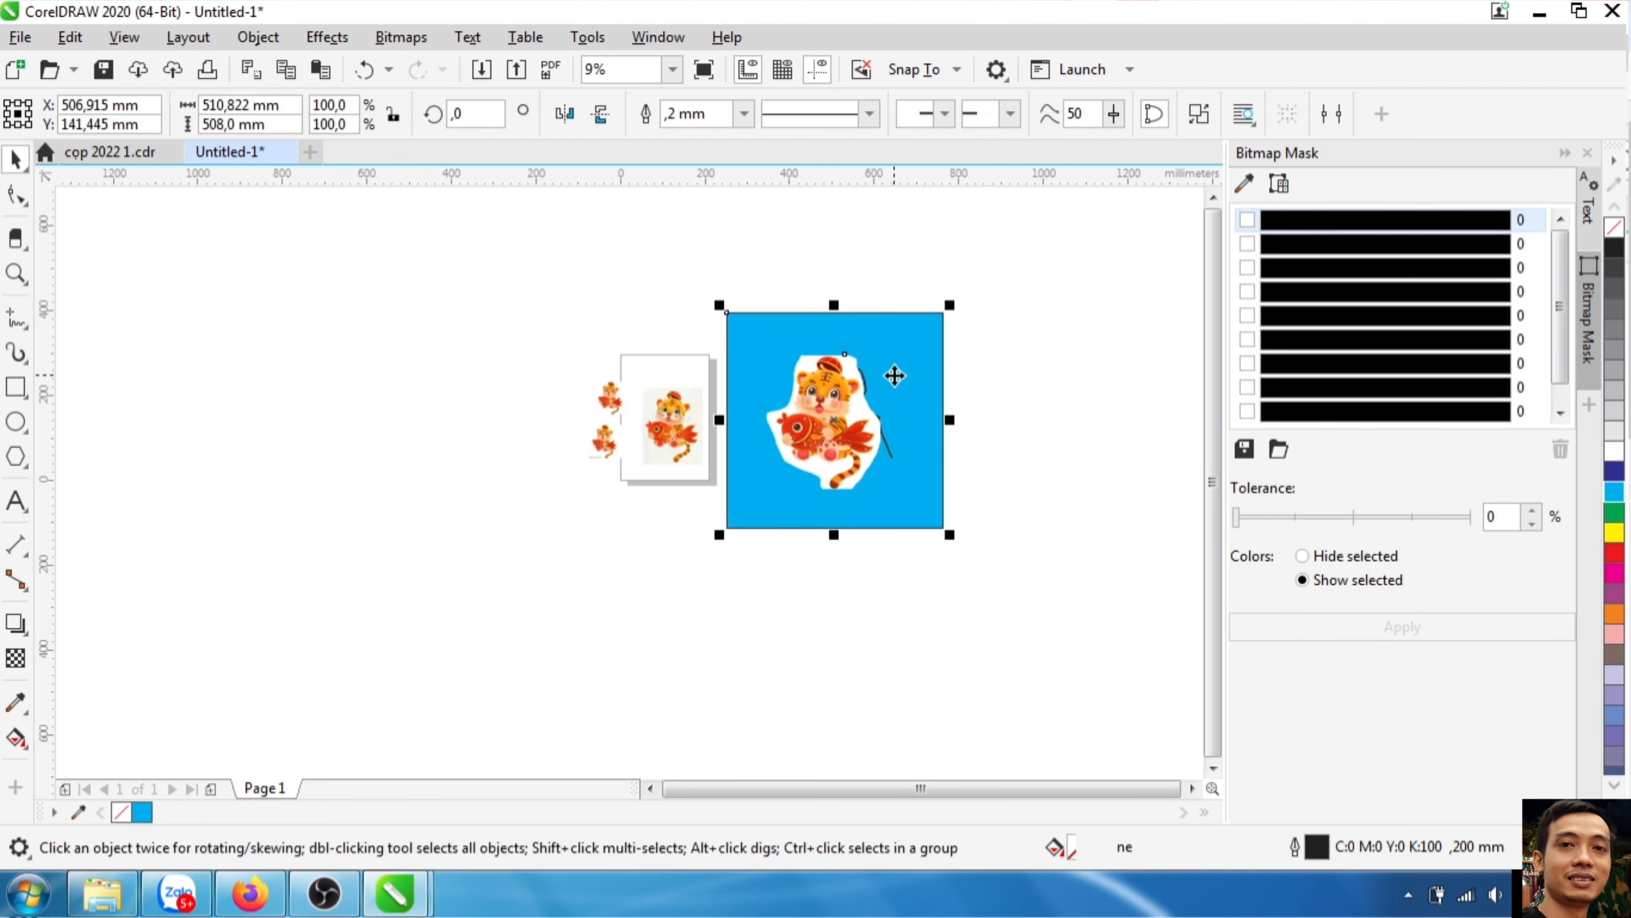
pyautogui.press('Delete')
# - Move the trimmed tiger picture to about X 521 mm, Y 167 mm and inspect the watermarks left on its body
pyautogui.scroll(3, 892, 390)
pyautogui.click(851, 388)
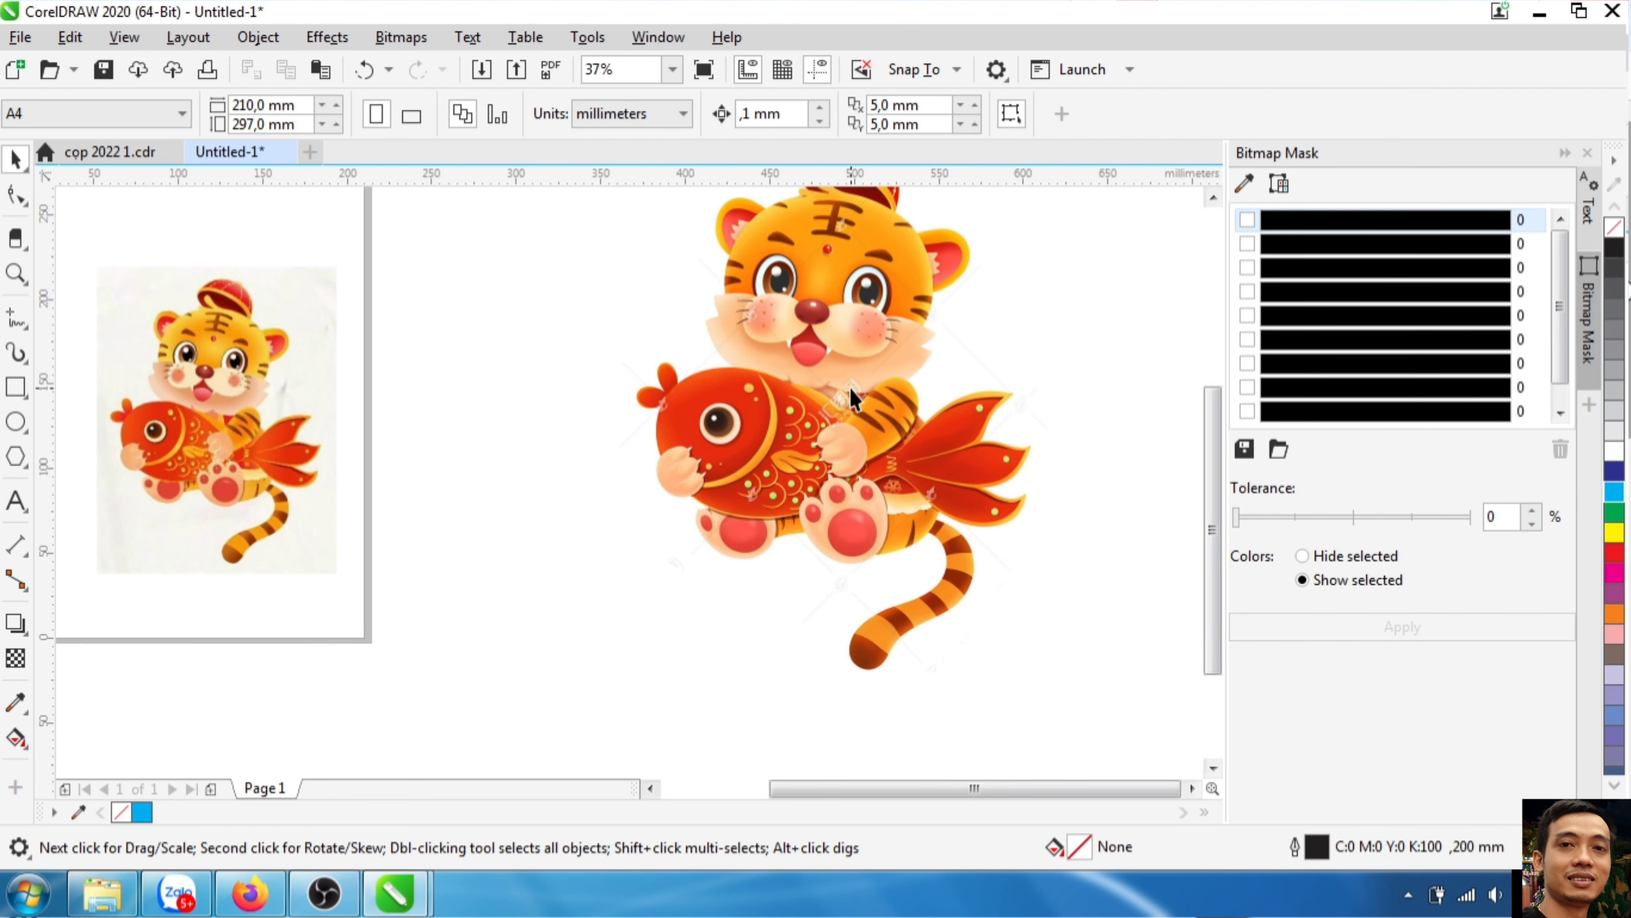
pyautogui.scroll(-3, 835, 482)
pyautogui.scroll(3, 835, 482)
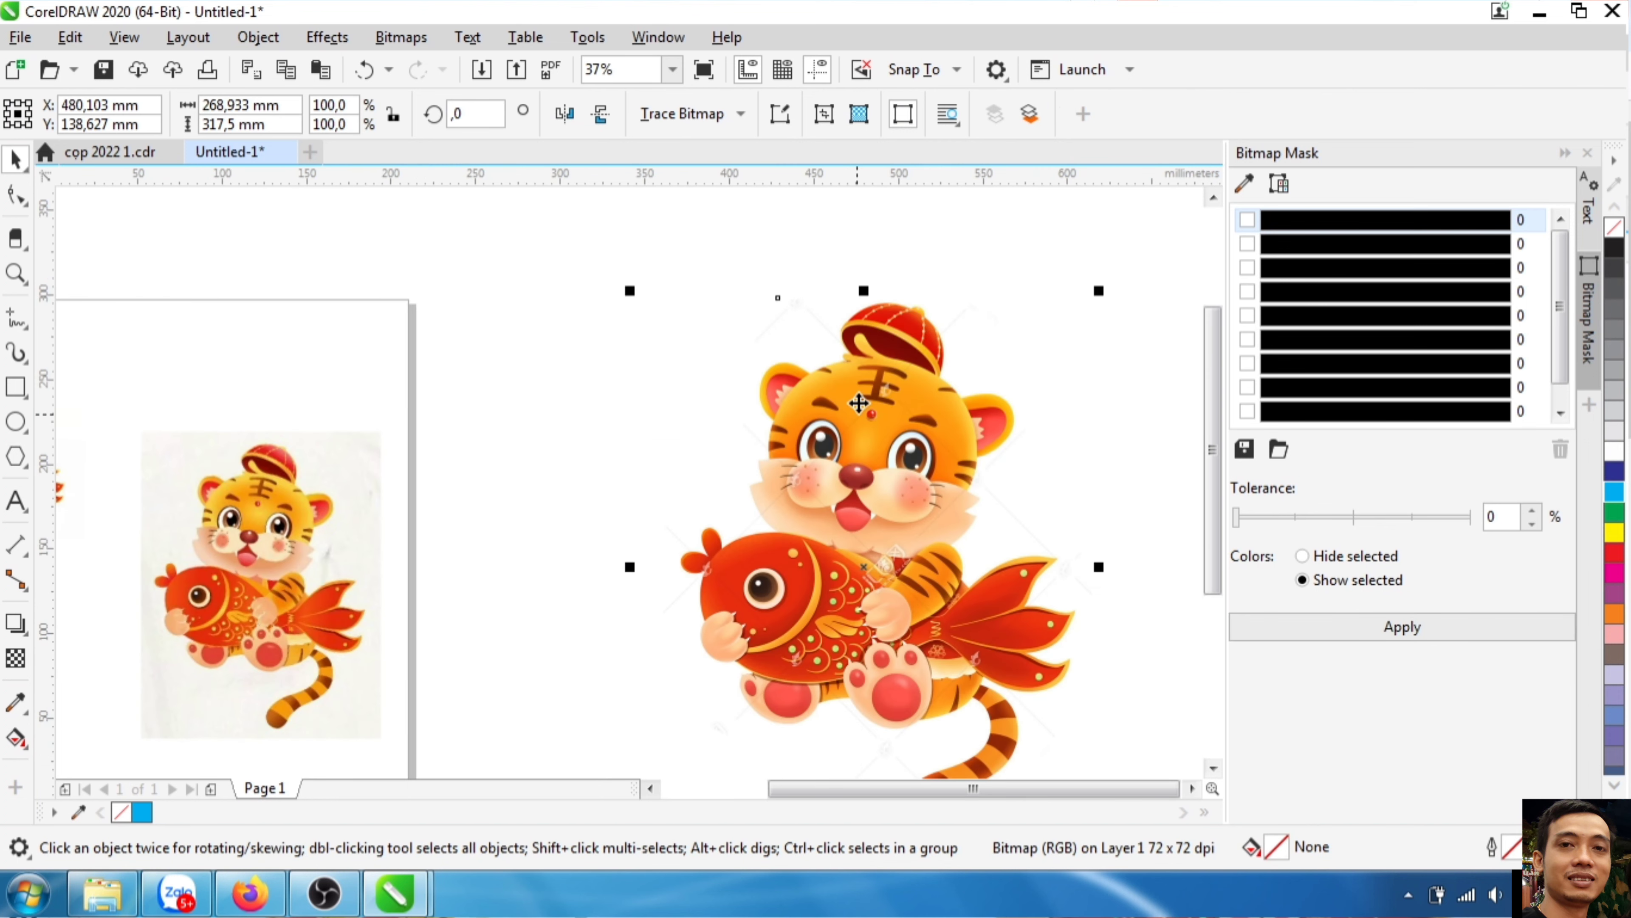
pyautogui.scroll(-3, 889, 417)
pyautogui.moveTo(884, 407); pyautogui.dragTo(764, 520)
pyautogui.scroll(3, 953, 484)
pyautogui.scroll(-2, 776, 475)
pyautogui.scroll(3, 768, 511)
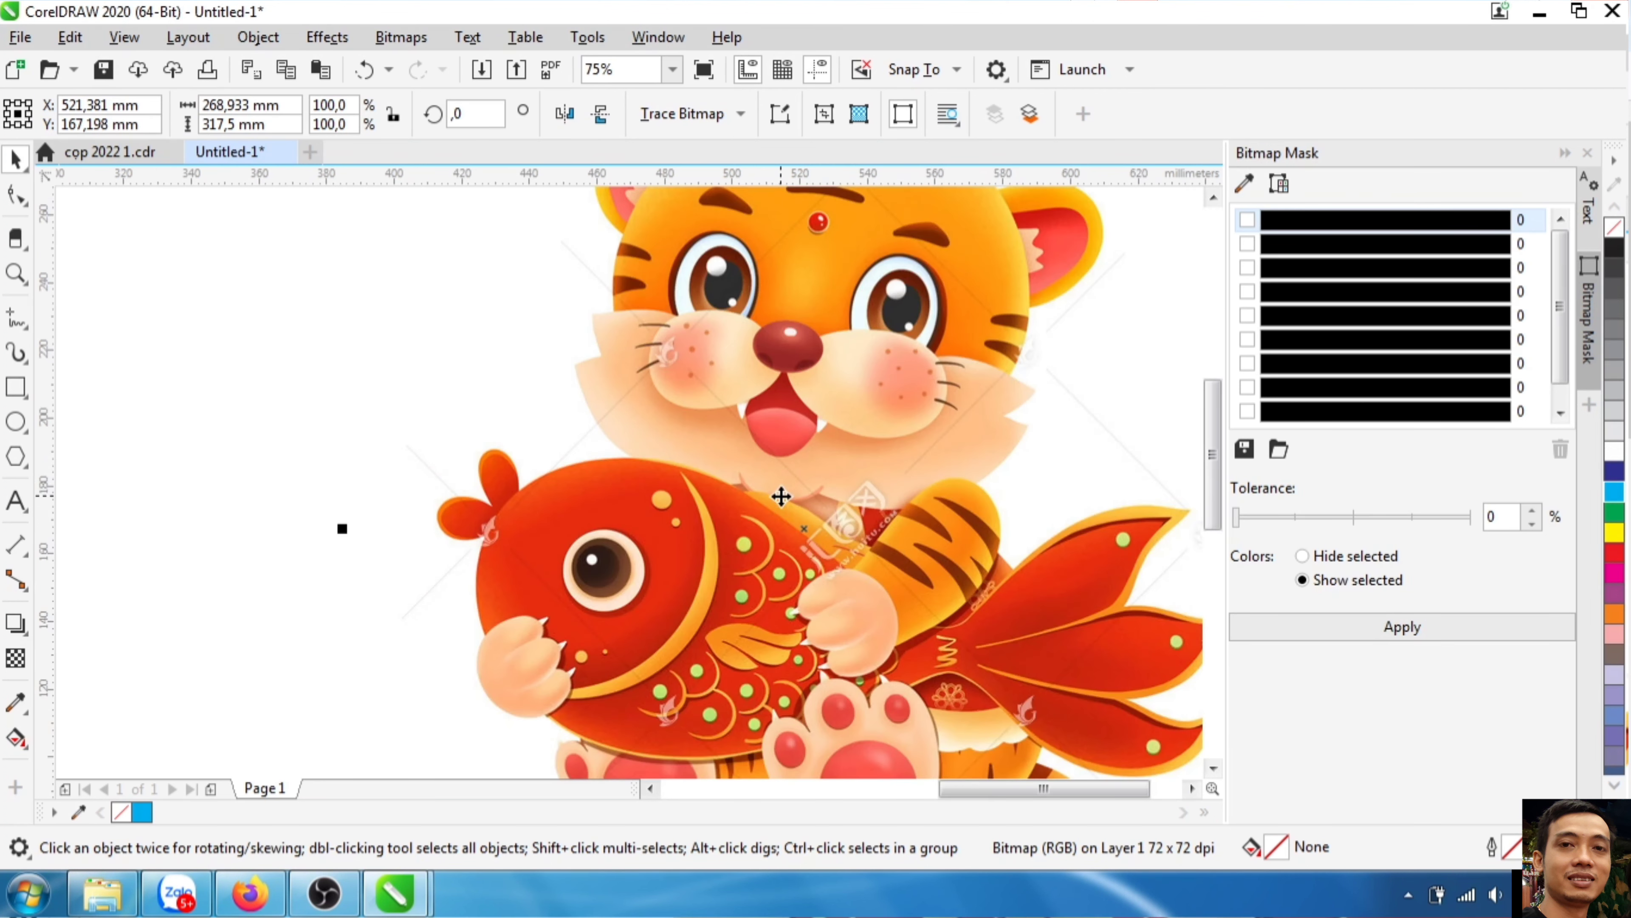
pyautogui.scroll(-3, 779, 492)
# - Paste the original tiger picture again and move it to about X -328 mm, Y 110 mm, beside the page
pyautogui.press('Escape')
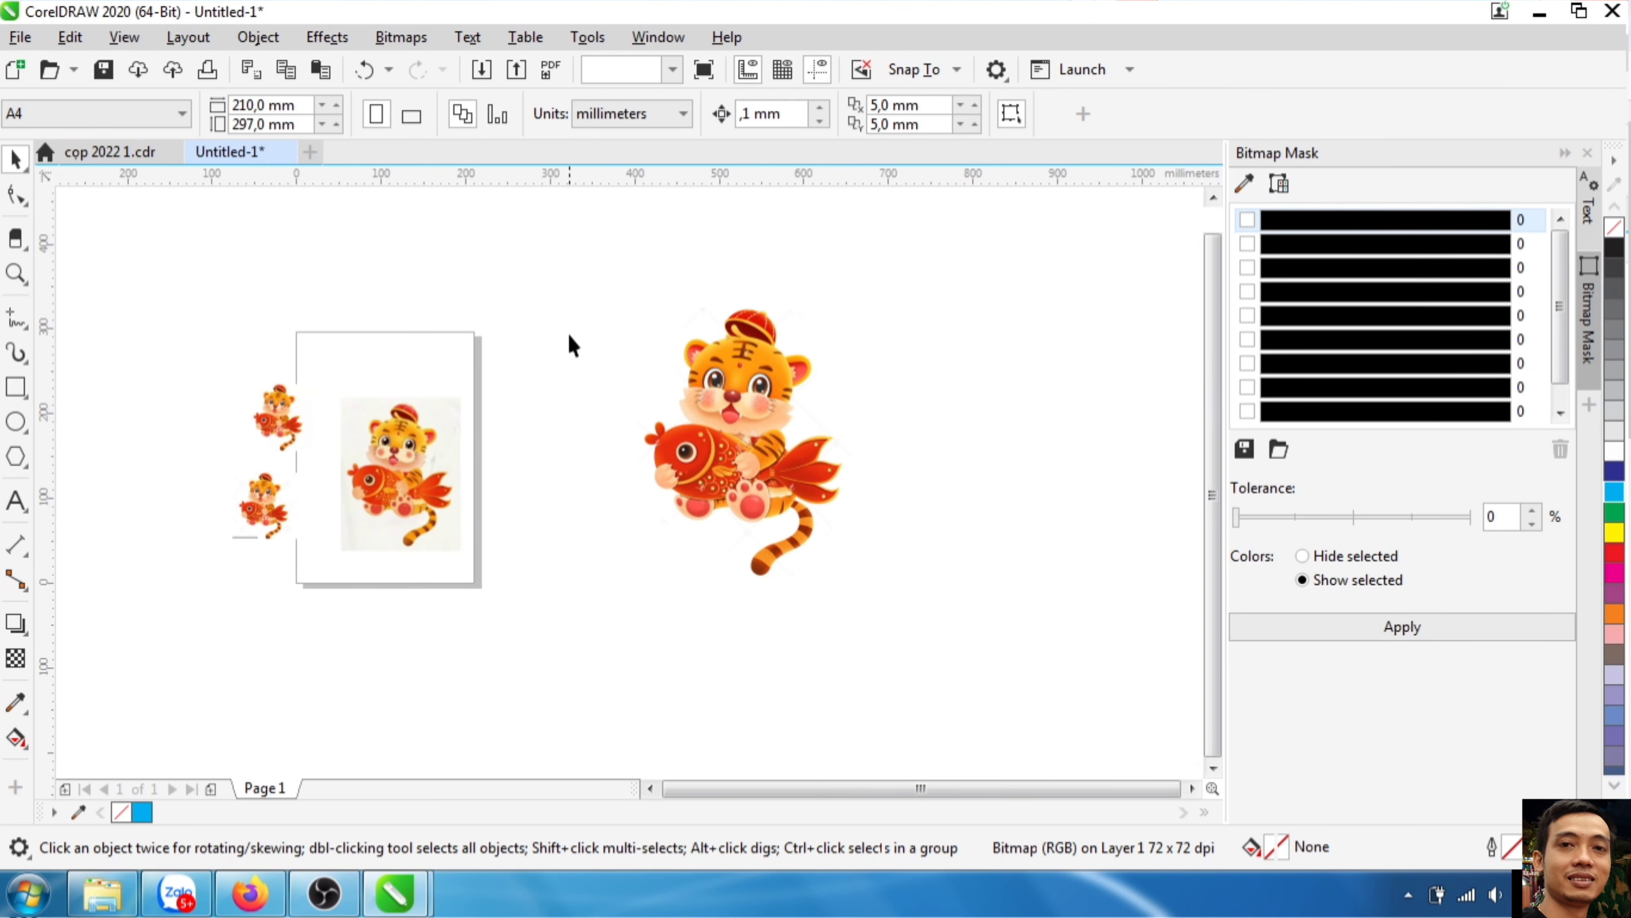
pyautogui.scroll(-3, 1147, 405)
pyautogui.rightClick(833, 365)
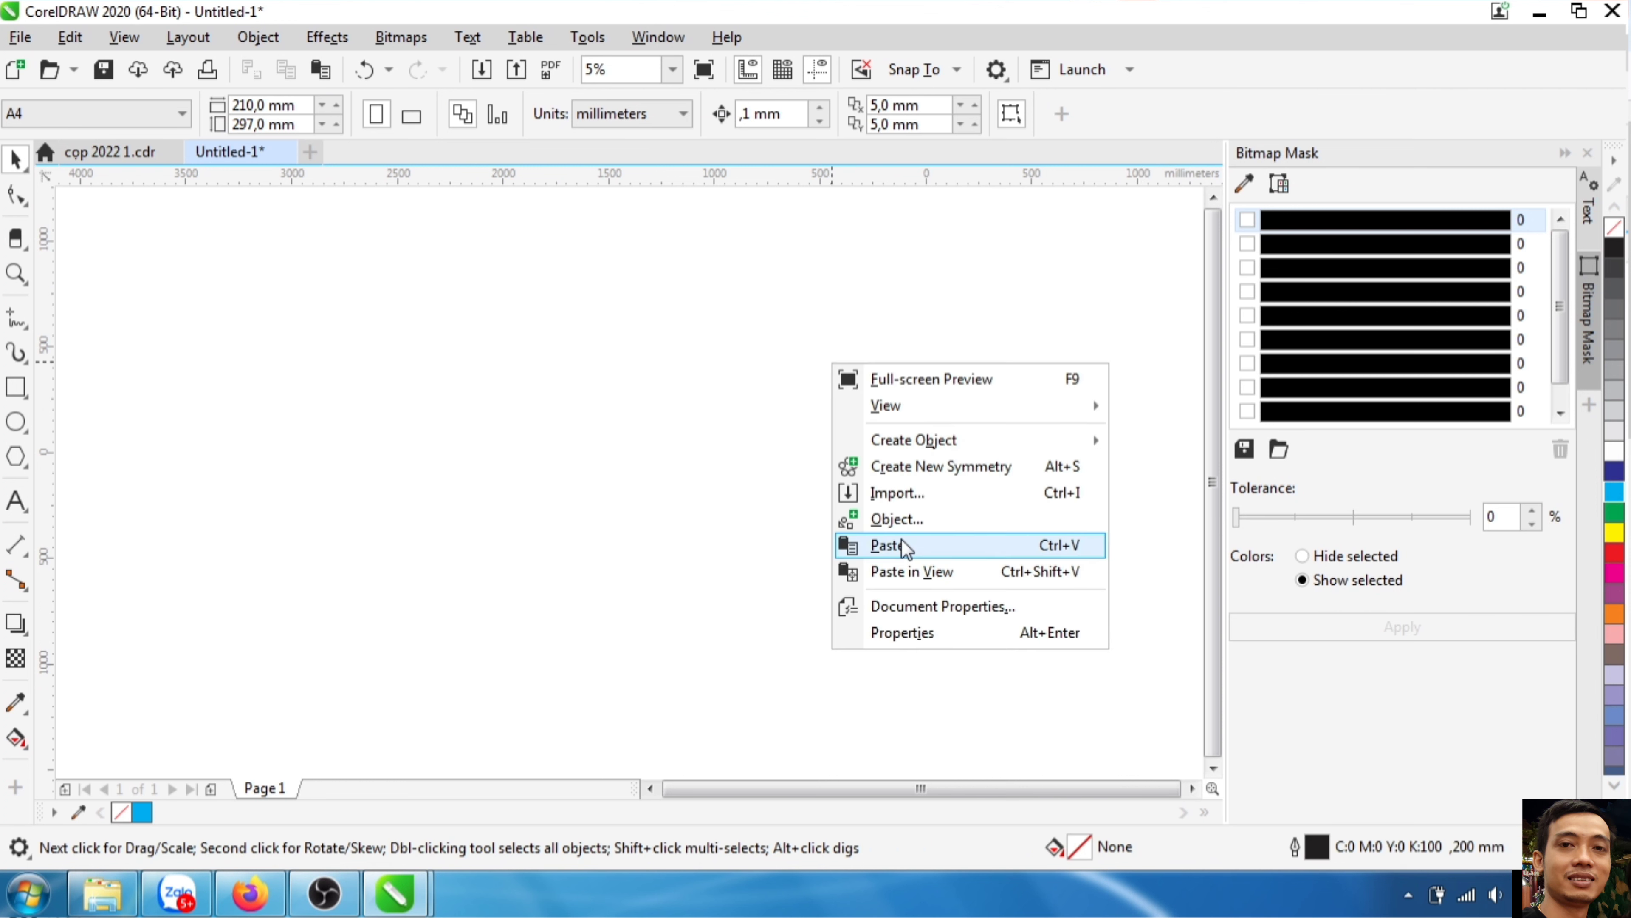
pyautogui.click(901, 543)
pyautogui.scroll(2, 964, 449)
pyautogui.moveTo(955, 423); pyautogui.dragTo(571, 474)
pyautogui.scroll(-2, 616, 456)
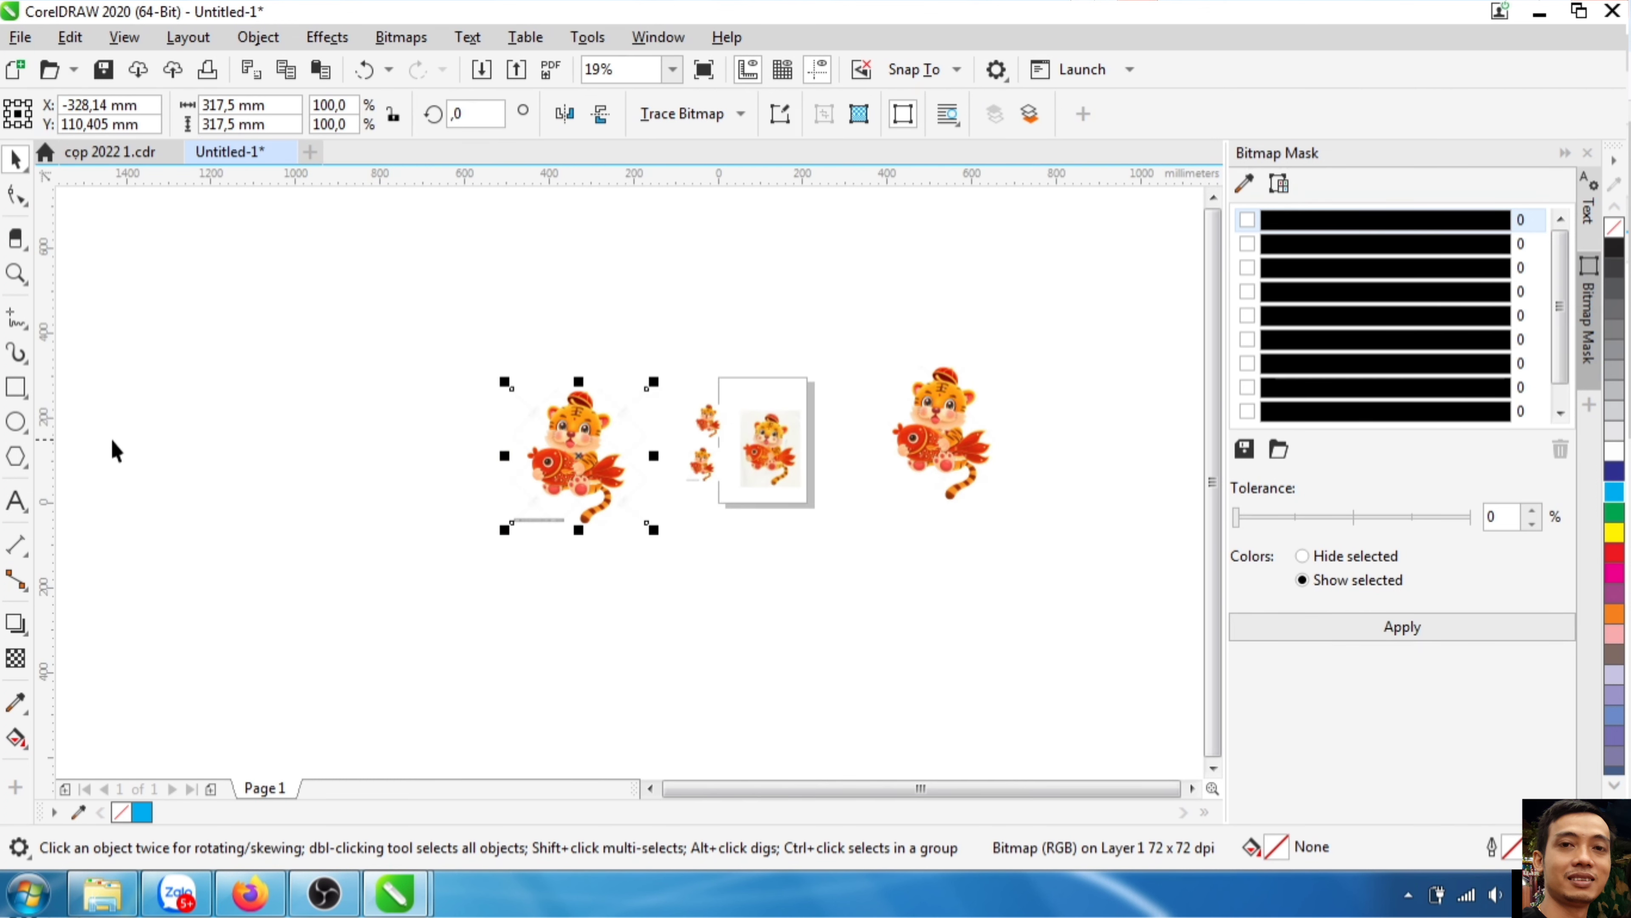
# - Draw a cyan-filled rectangle about 725 × 595 mm around the pasted tiger picture and send it to the back
pyautogui.click(15, 387)
pyautogui.moveTo(378, 328); pyautogui.dragTo(685, 580)
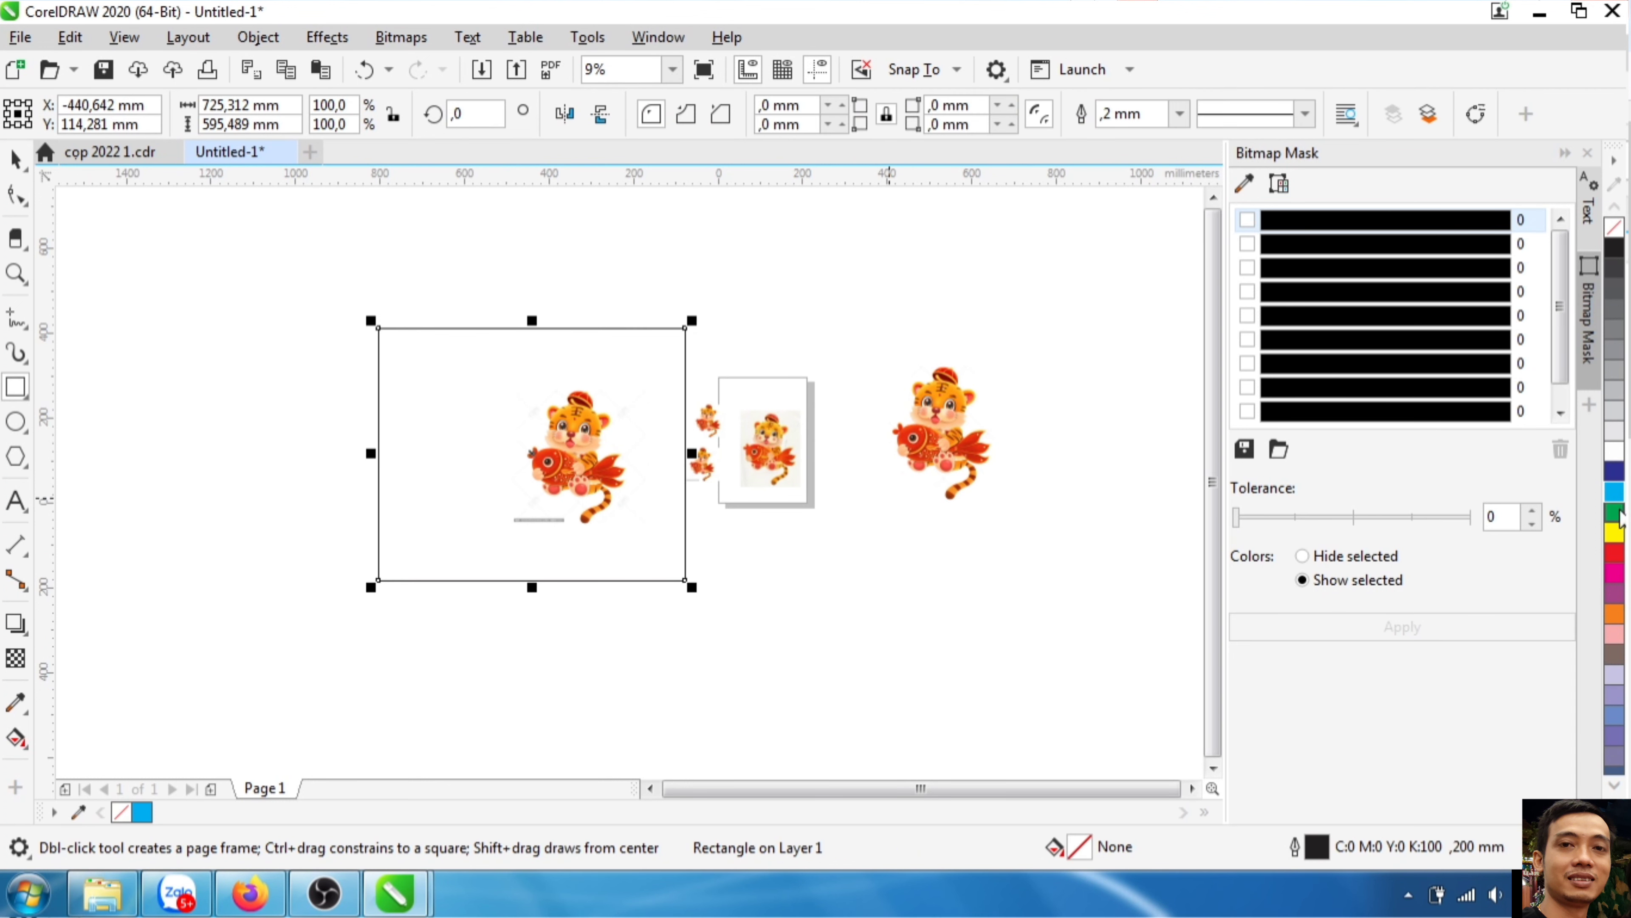
pyautogui.click(1614, 491)
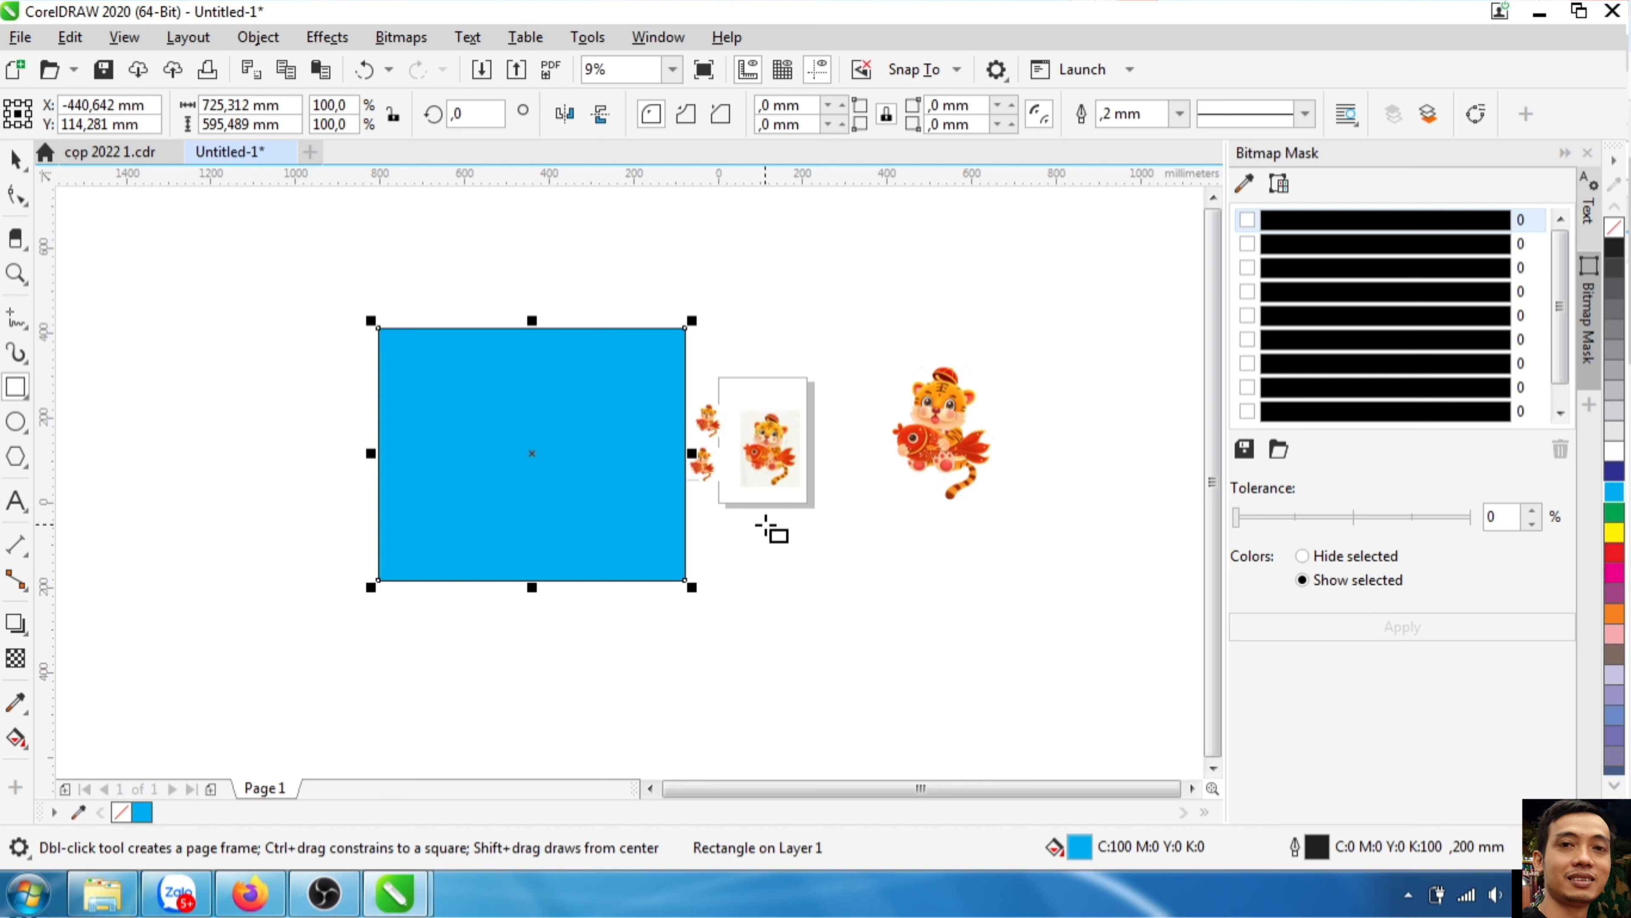
pyautogui.hotkey('shift', 'pagedown')
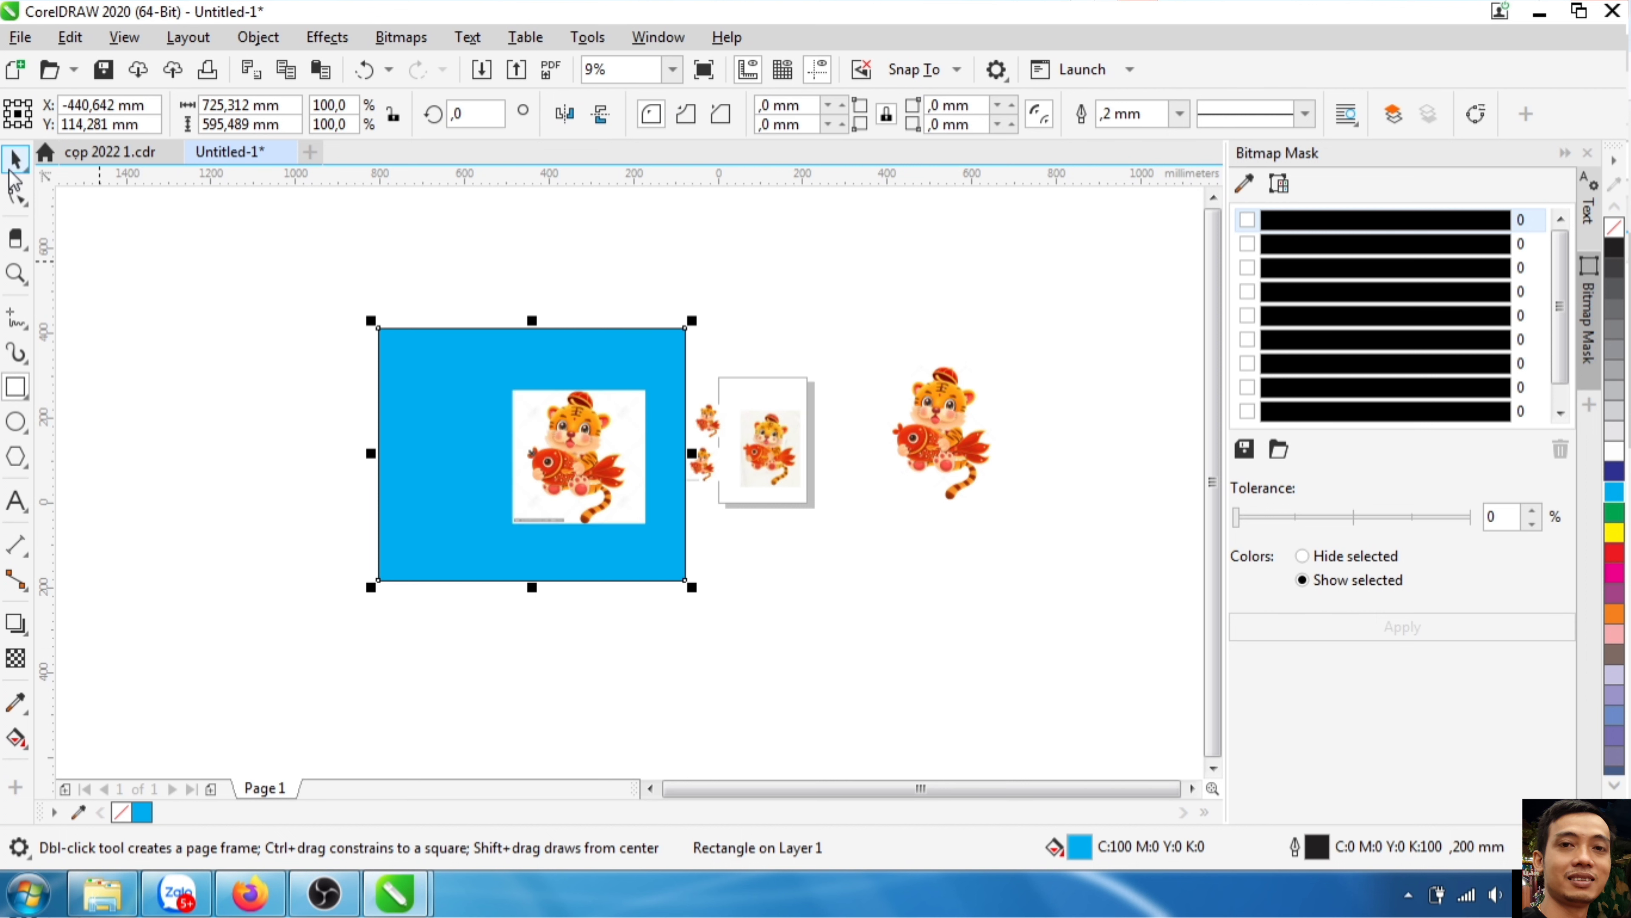
pyautogui.click(16, 160)
# - Select the pasted tiger picture and sample its white background as the first bitmap mask color
pyautogui.scroll(2, 559, 428)
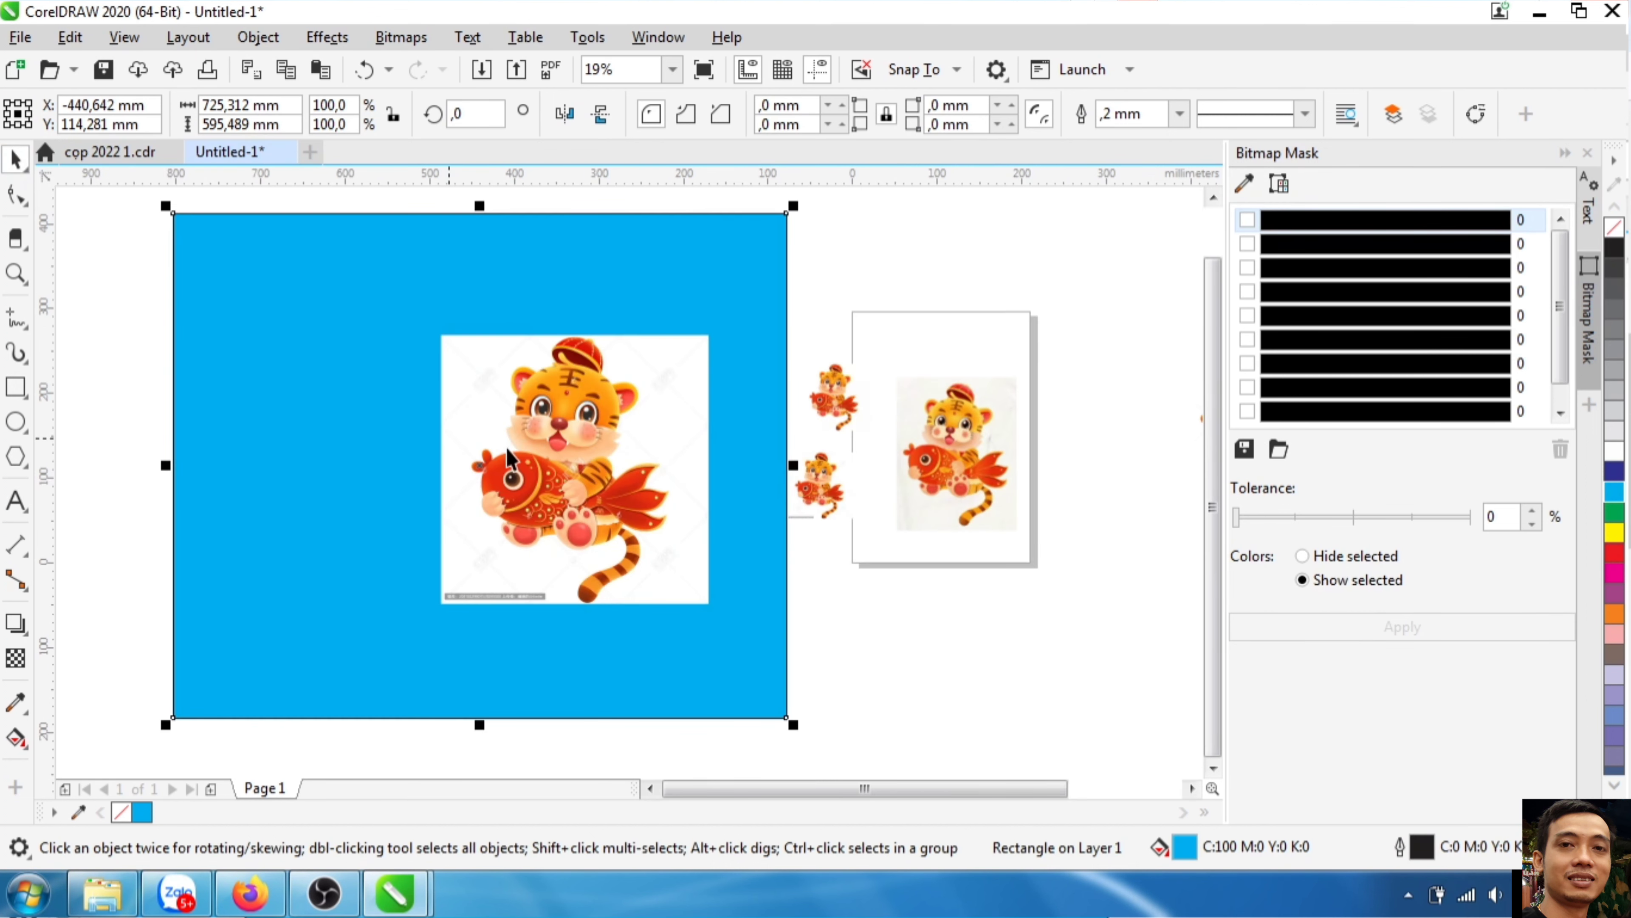
pyautogui.click(645, 420)
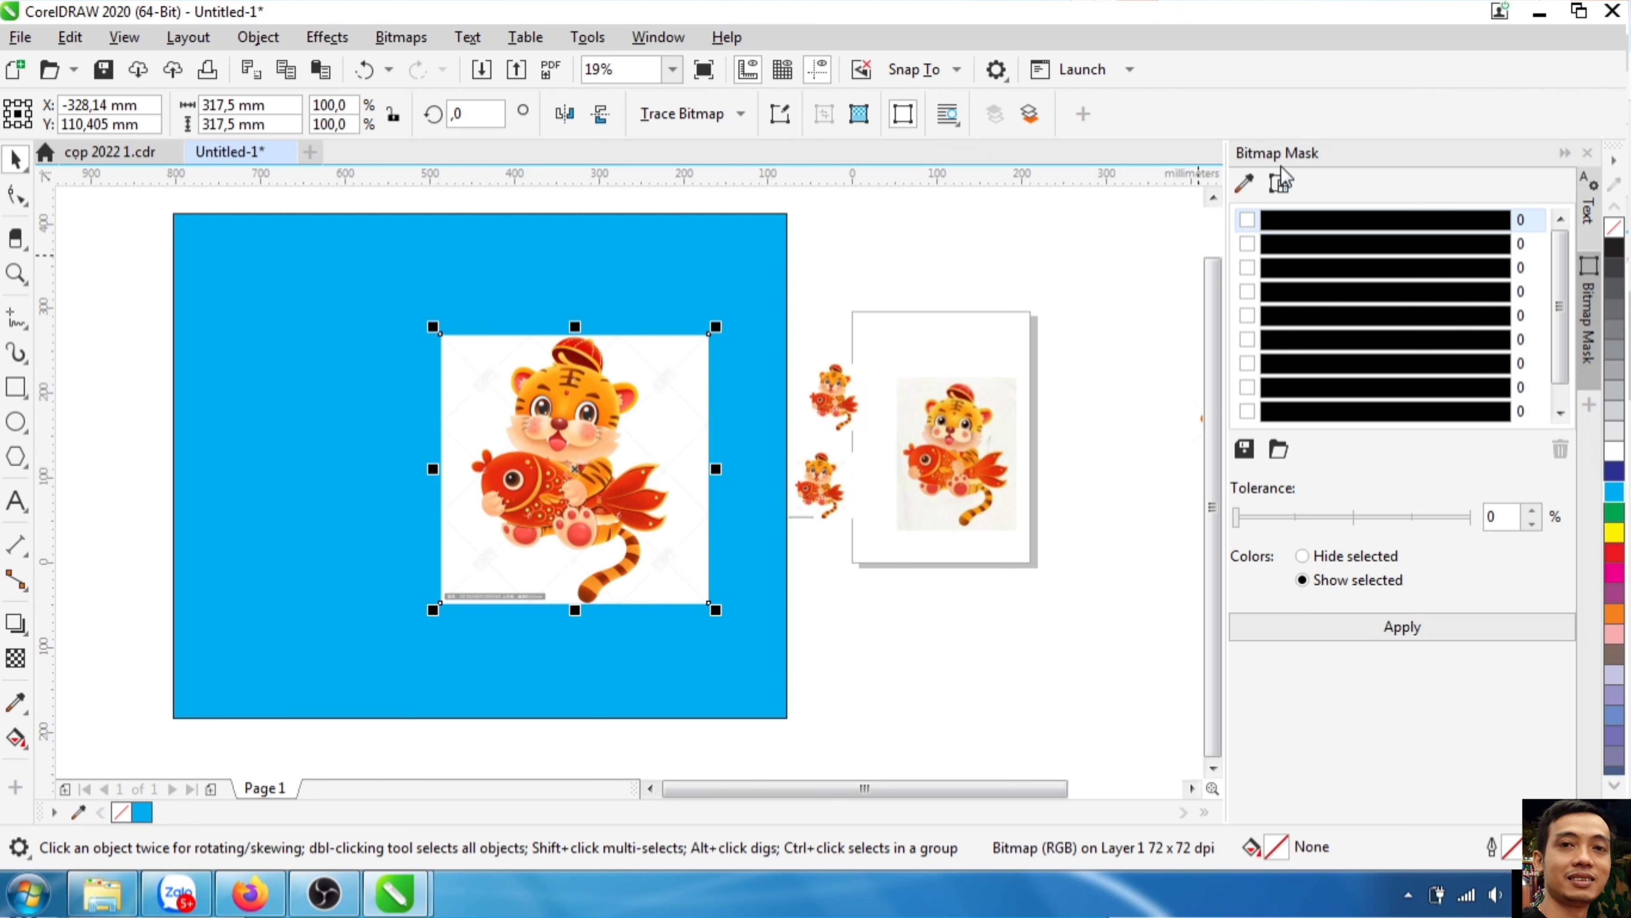
pyautogui.click(410, 40)
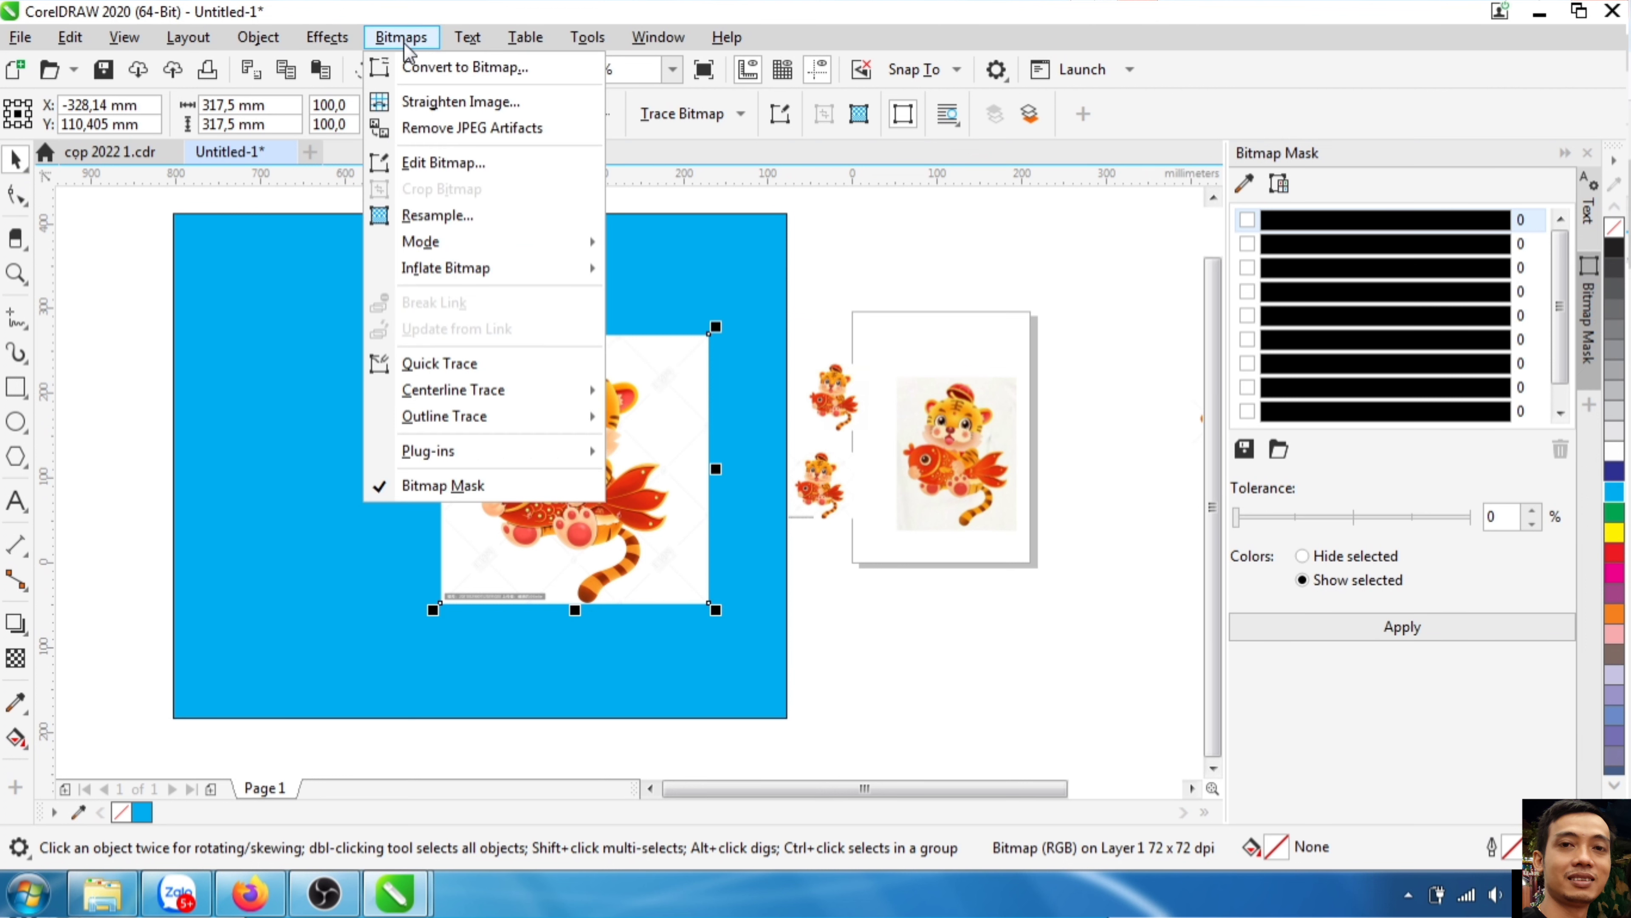
pyautogui.press('Escape')
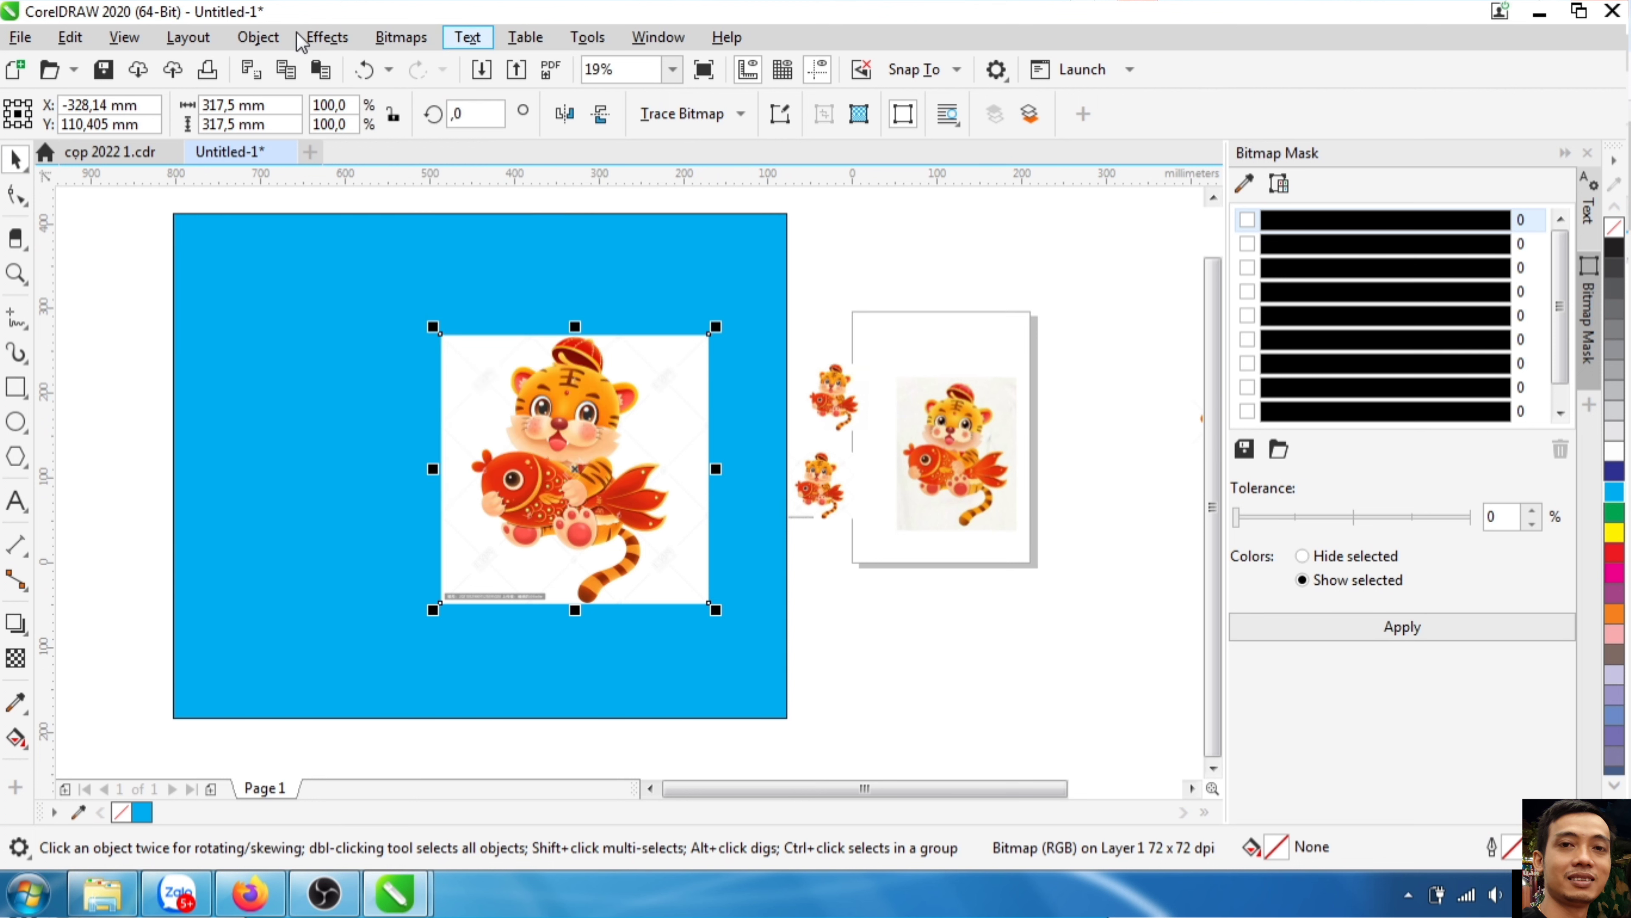
pyautogui.click(321, 38)
pyautogui.click(321, 37)
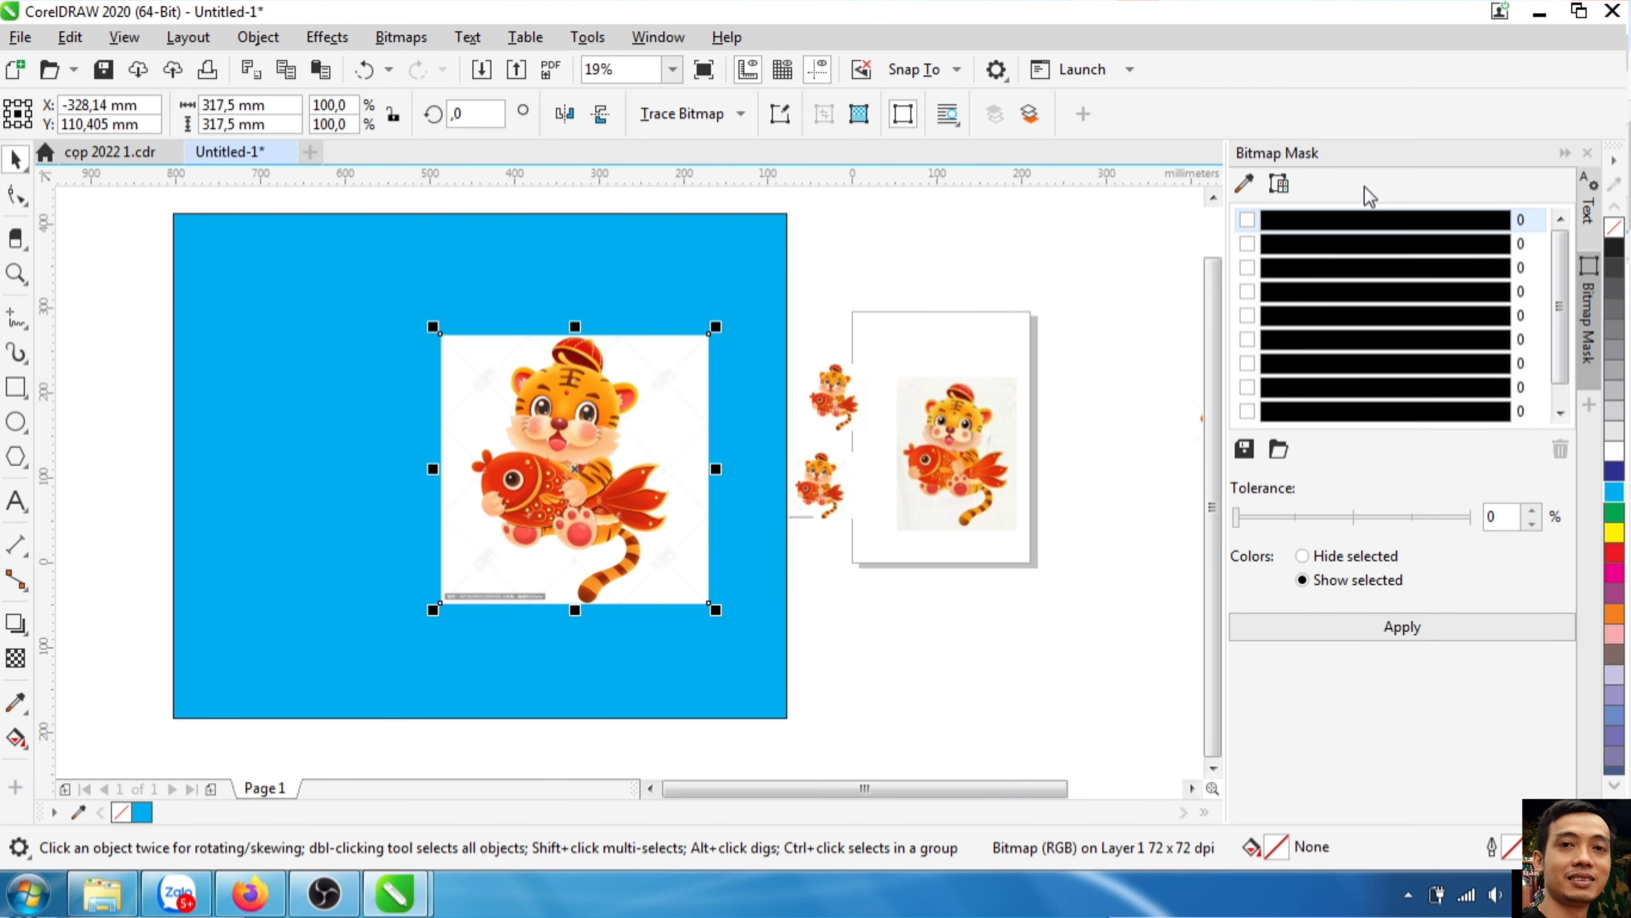
pyautogui.click(1246, 184)
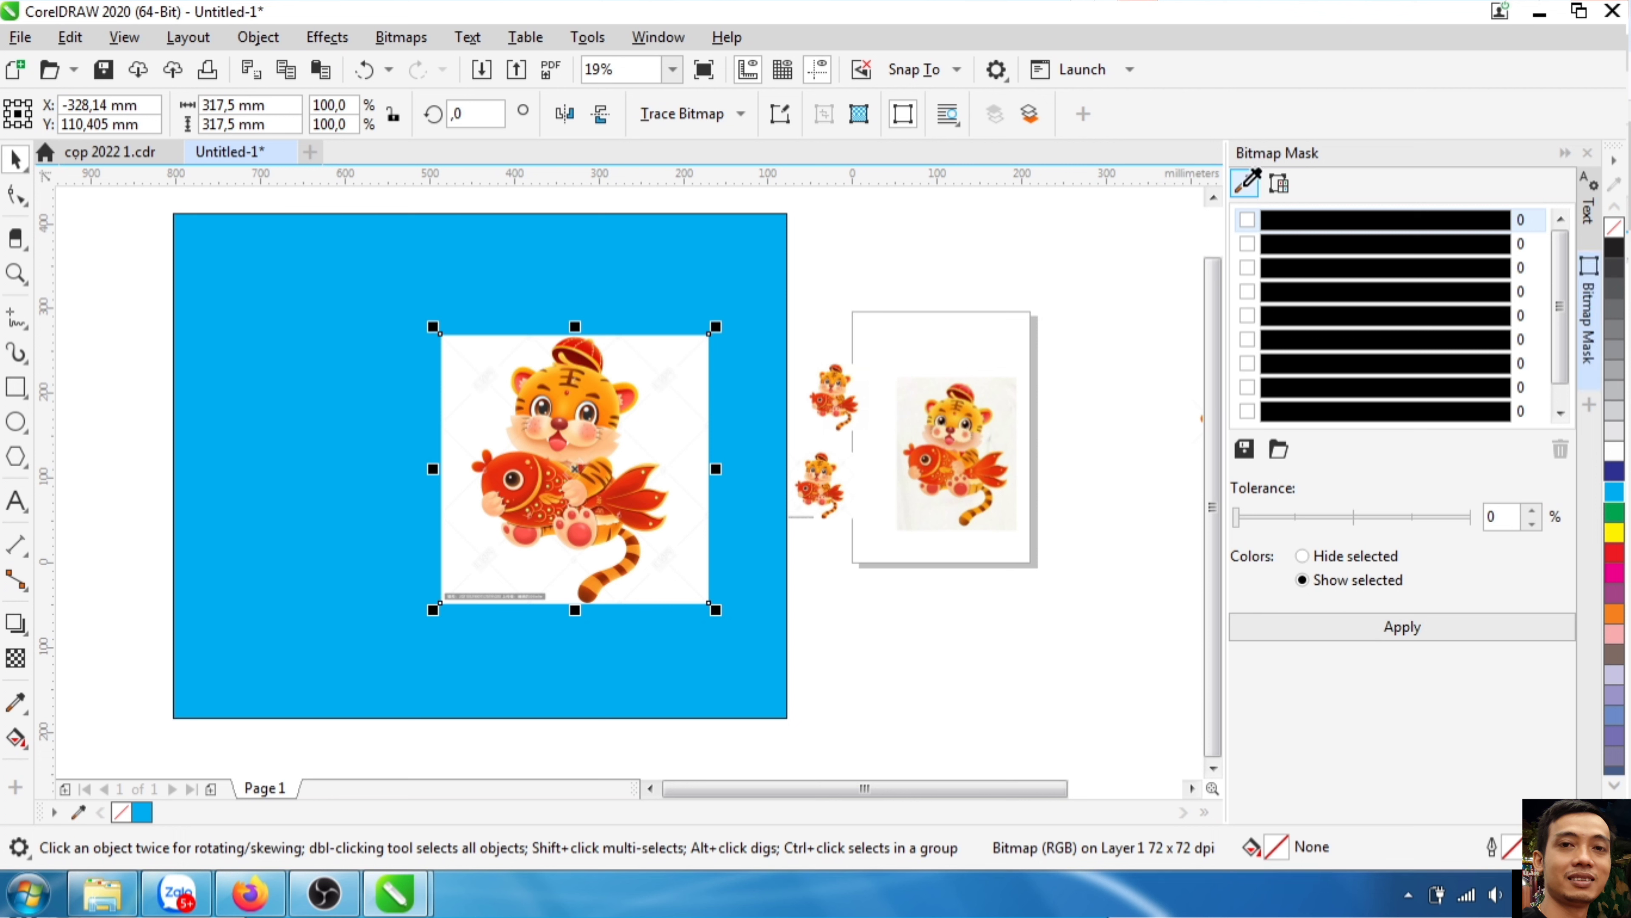
pyautogui.click(748, 331)
pyautogui.click(684, 375)
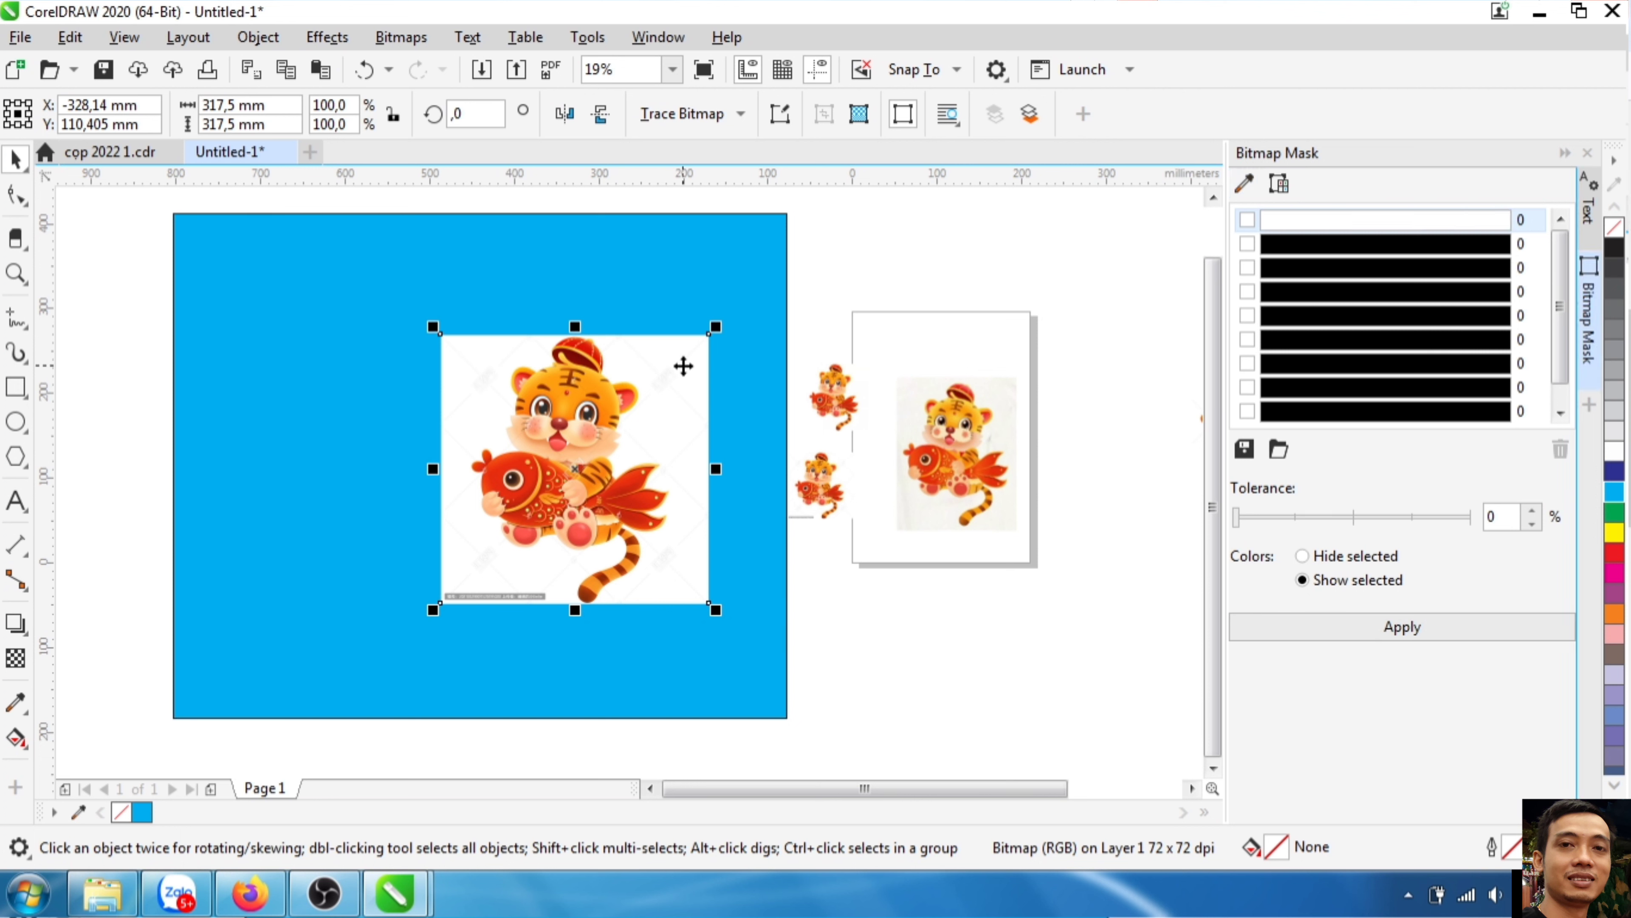
# - Enable the sampled white at 17% tolerance and apply the mask so that the selected color is hidden
pyautogui.click(1291, 519)
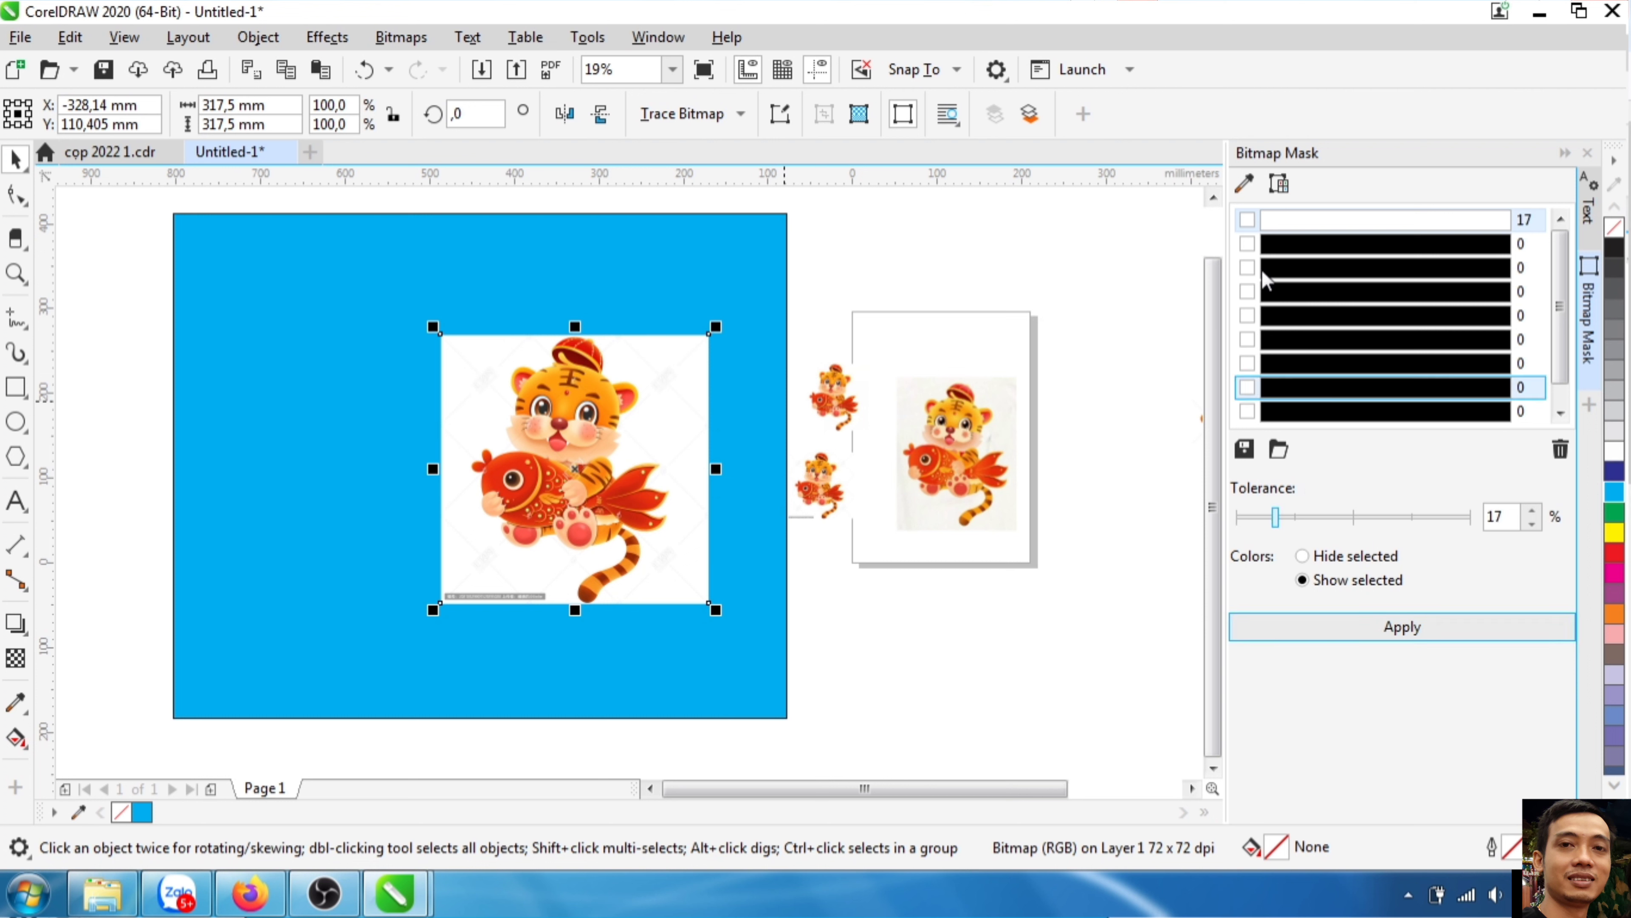
pyautogui.click(1247, 221)
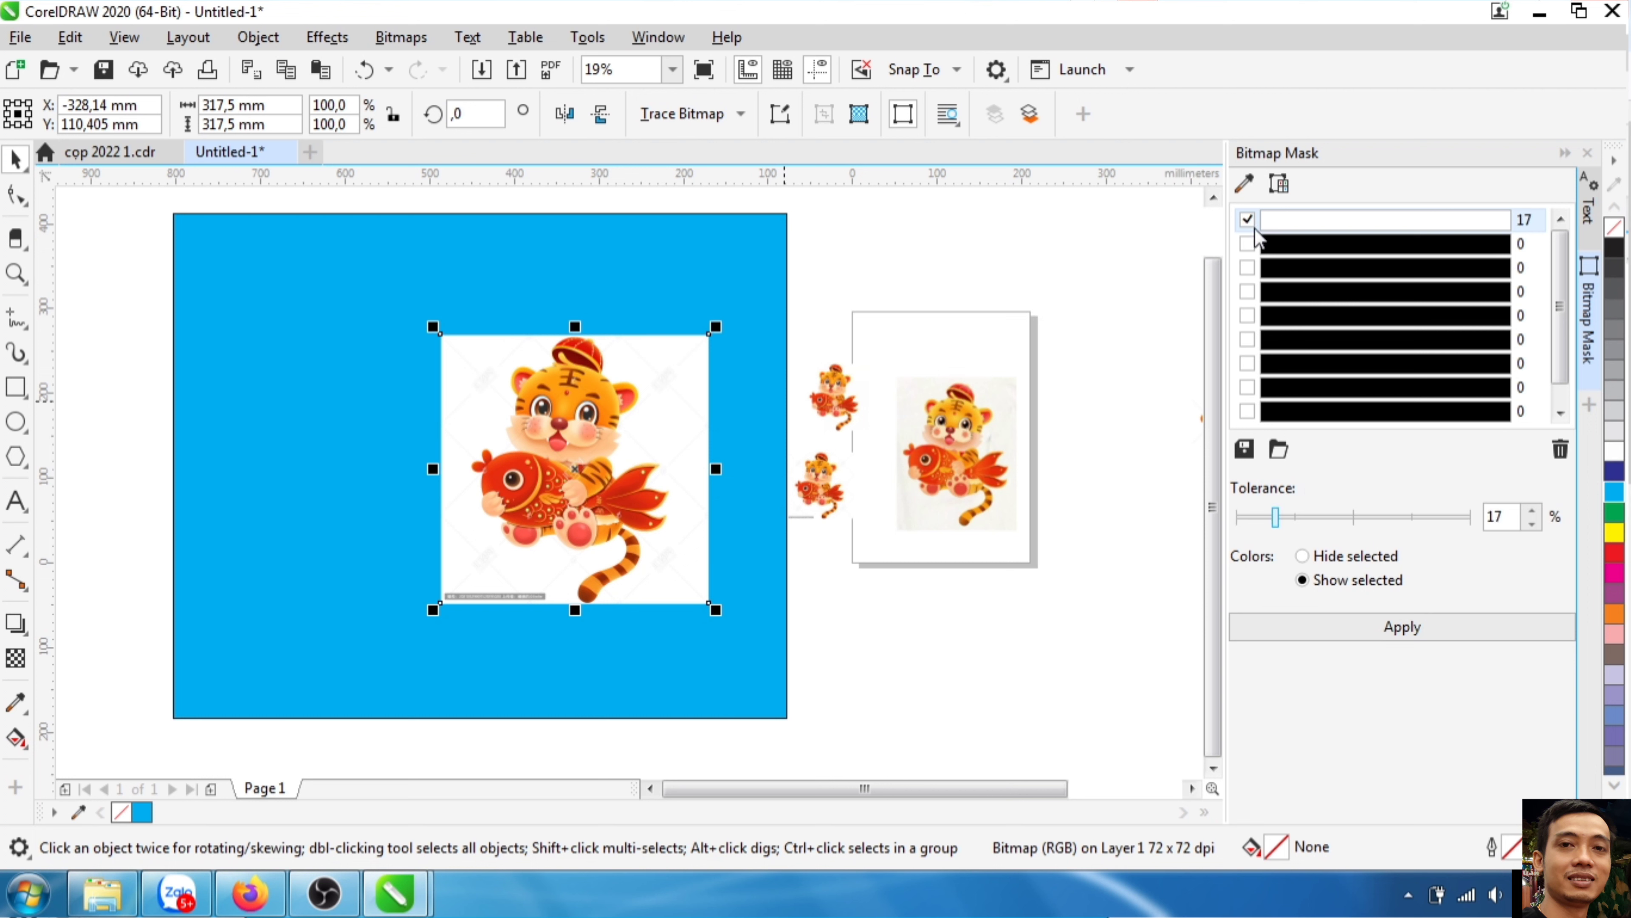
pyautogui.click(1386, 629)
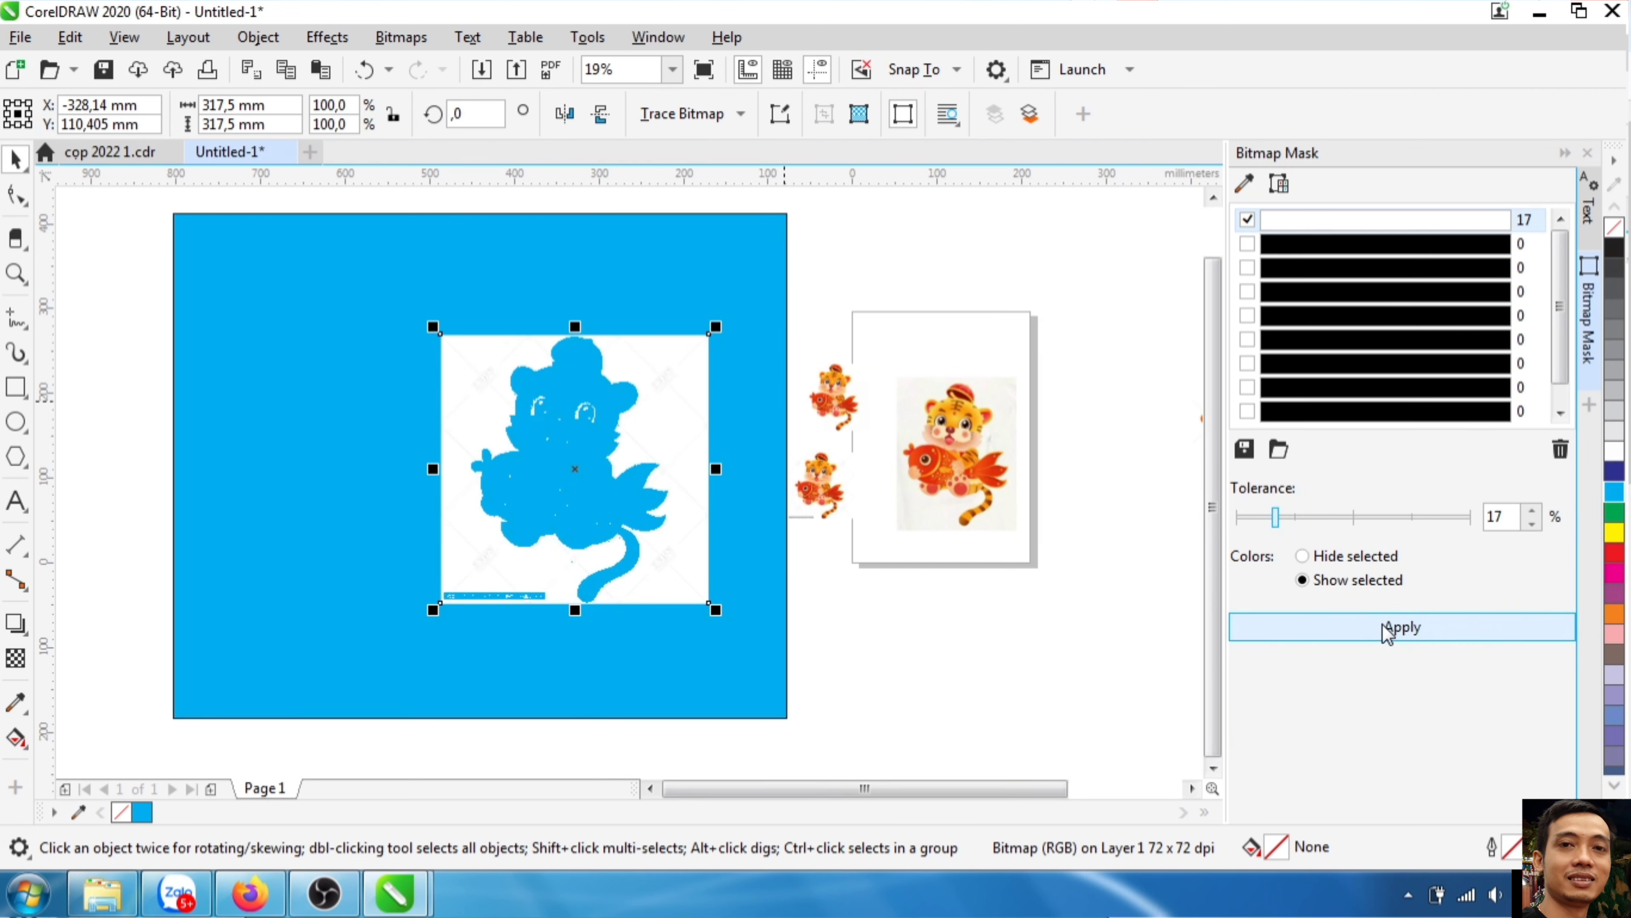
pyautogui.click(1303, 555)
pyautogui.click(1367, 644)
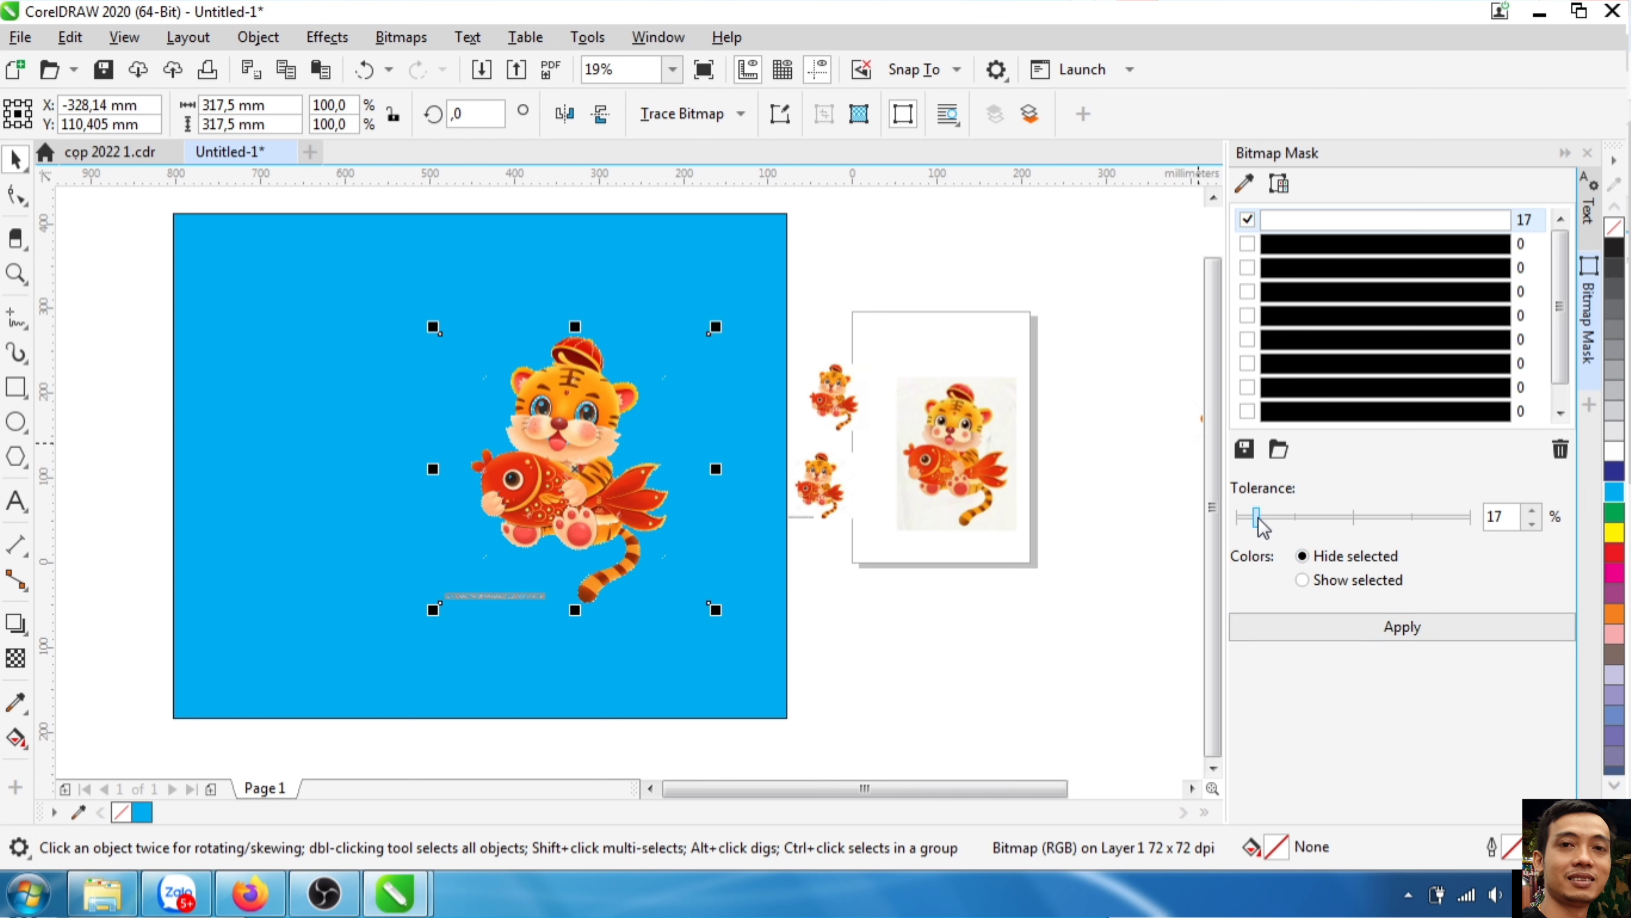
# - Try bitmap mask tolerances of 7%, 72% and 9% on the tiger picture
pyautogui.moveTo(1274, 518)
pyautogui.mouseDown()
pyautogui.moveTo(1392, 519)
pyautogui.moveTo(1251, 520)
pyautogui.mouseUp()
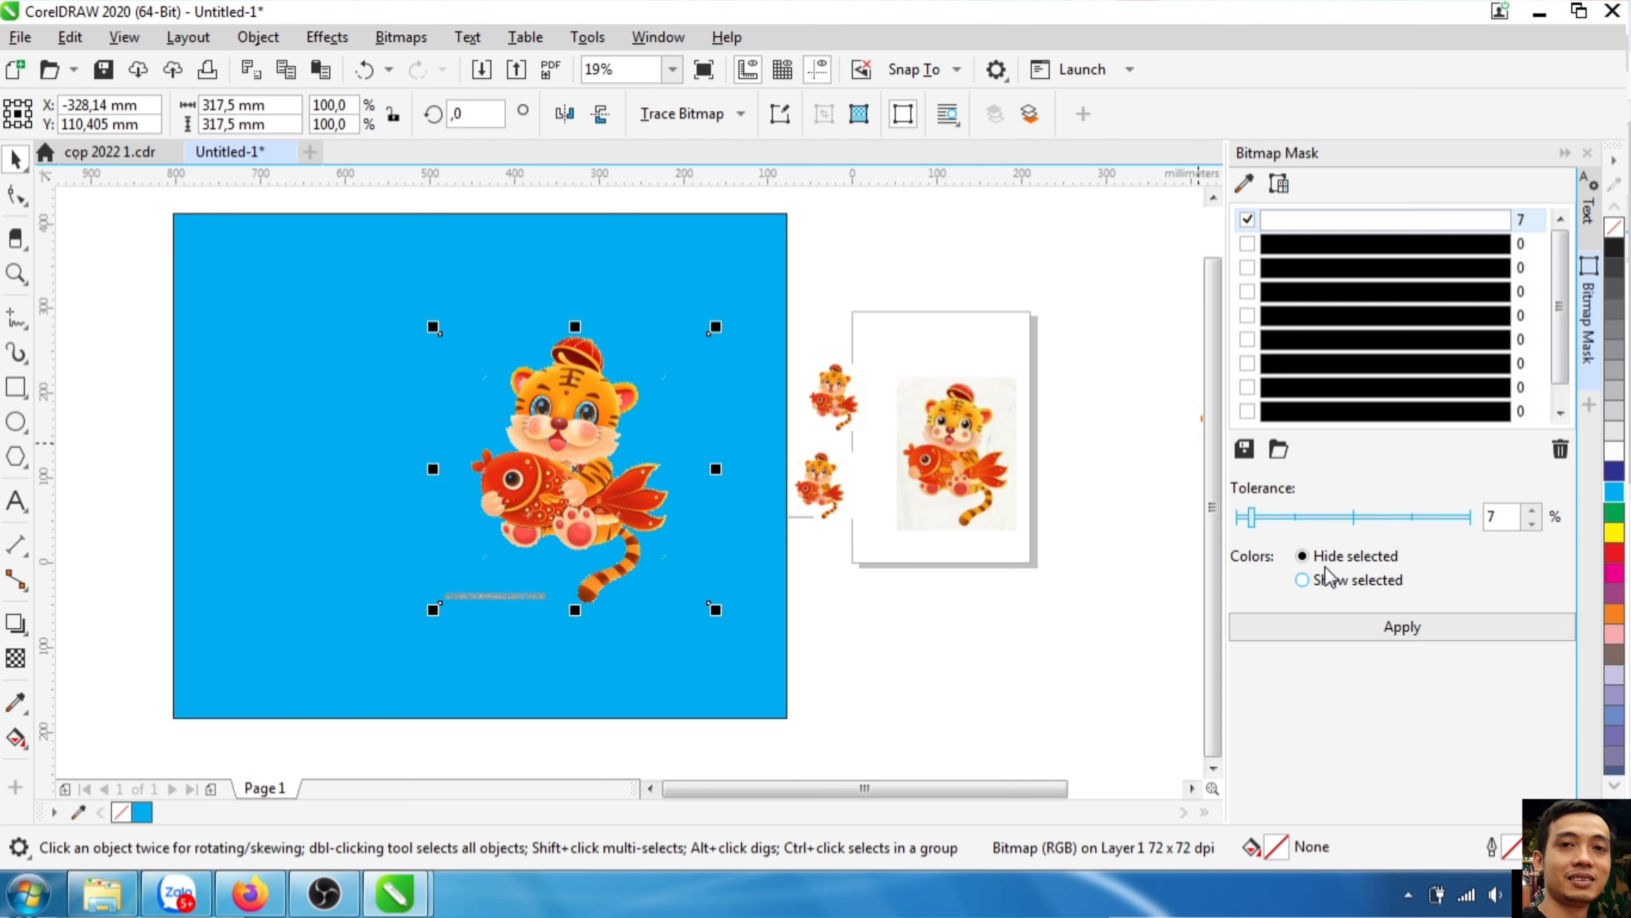
pyautogui.click(1442, 635)
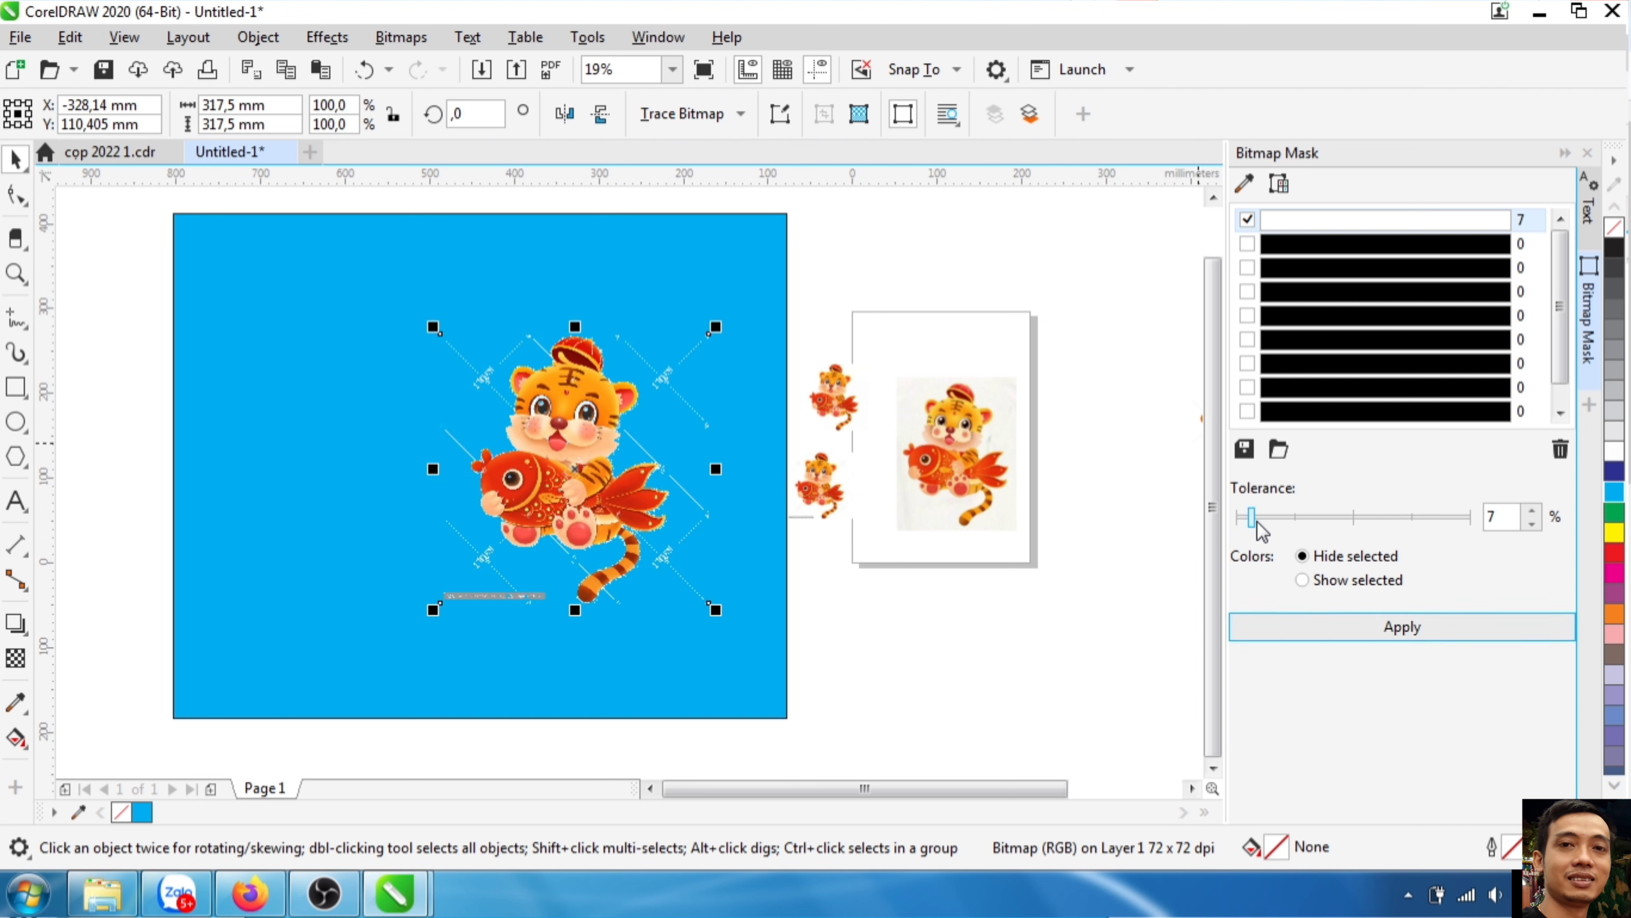
pyautogui.moveTo(1257, 522); pyautogui.dragTo(1406, 521)
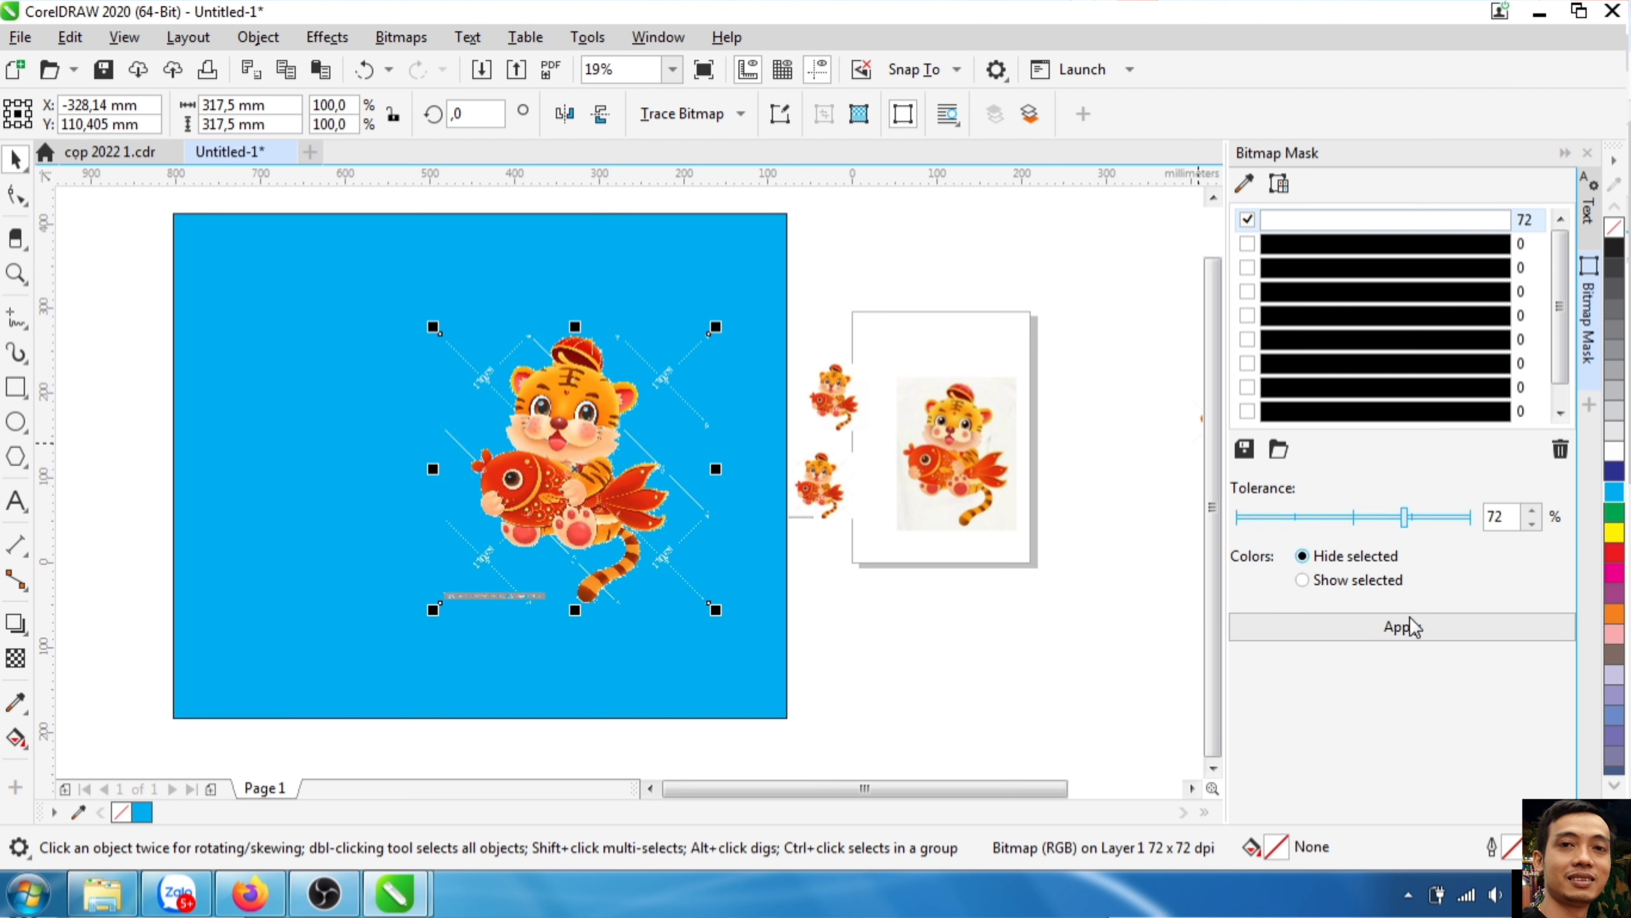
pyautogui.click(1410, 628)
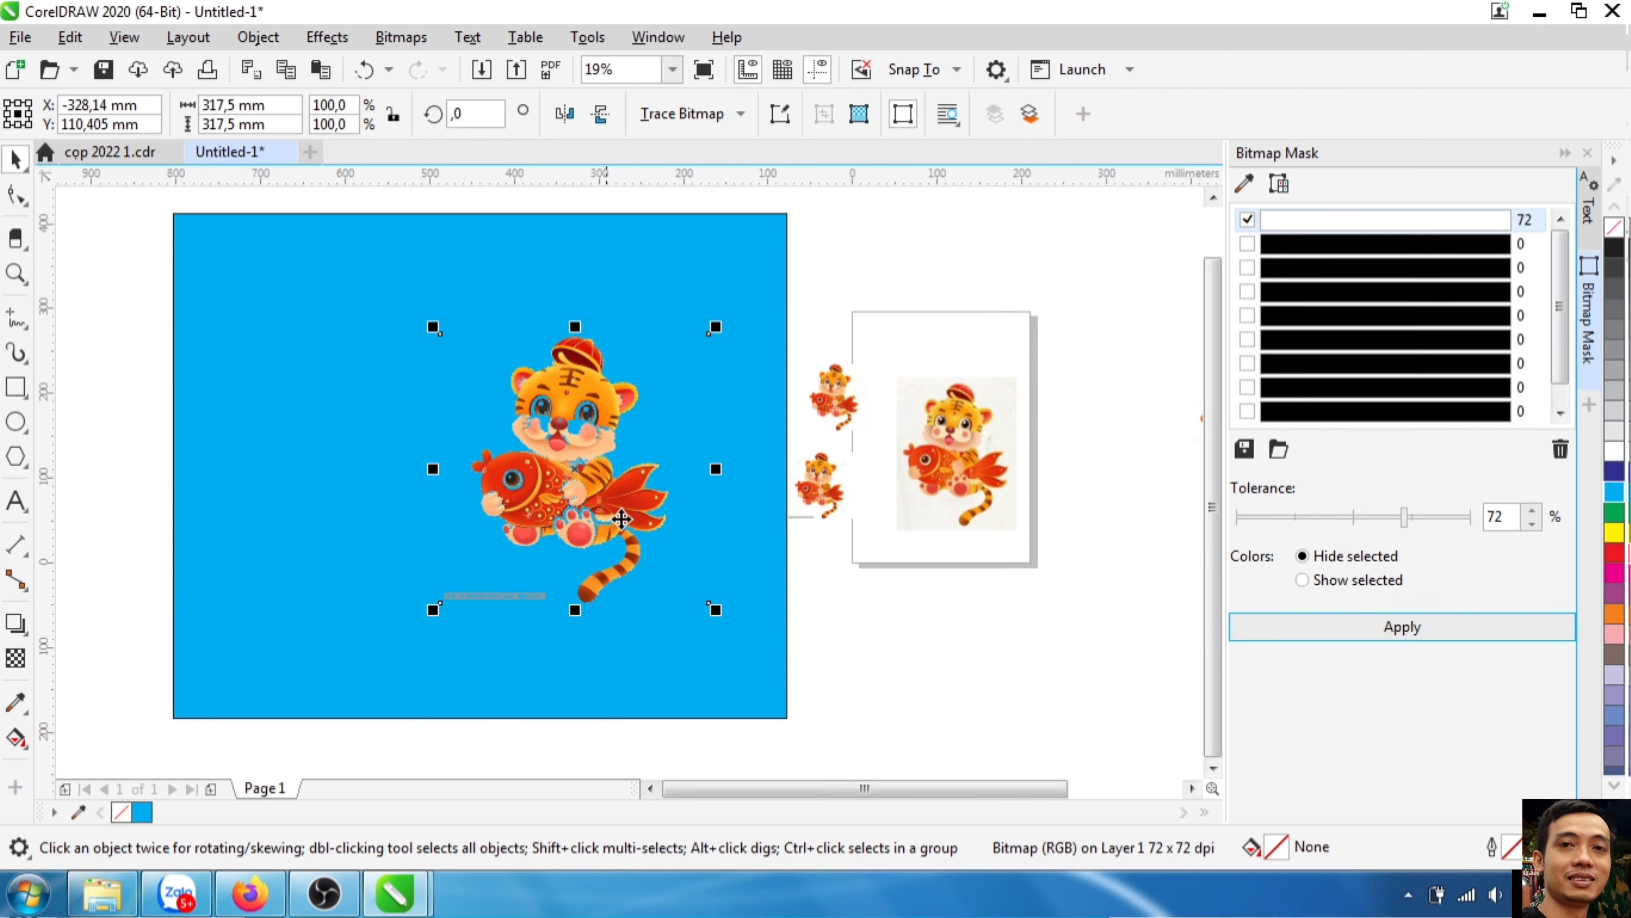
pyautogui.click(1406, 520)
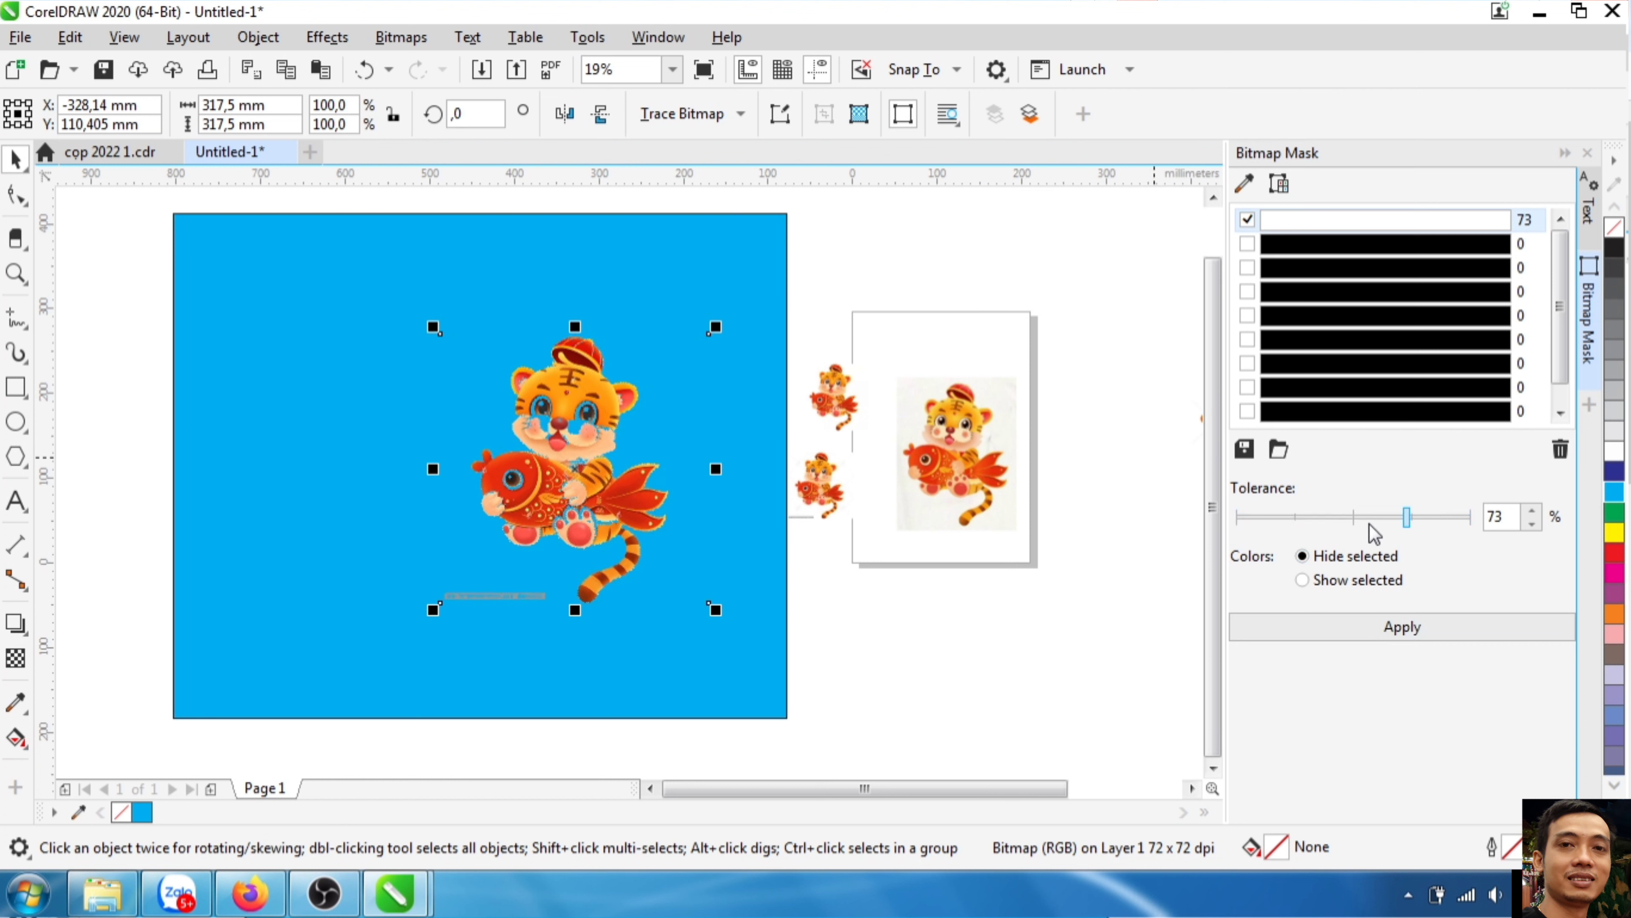
pyautogui.moveTo(1407, 521); pyautogui.dragTo(1261, 523)
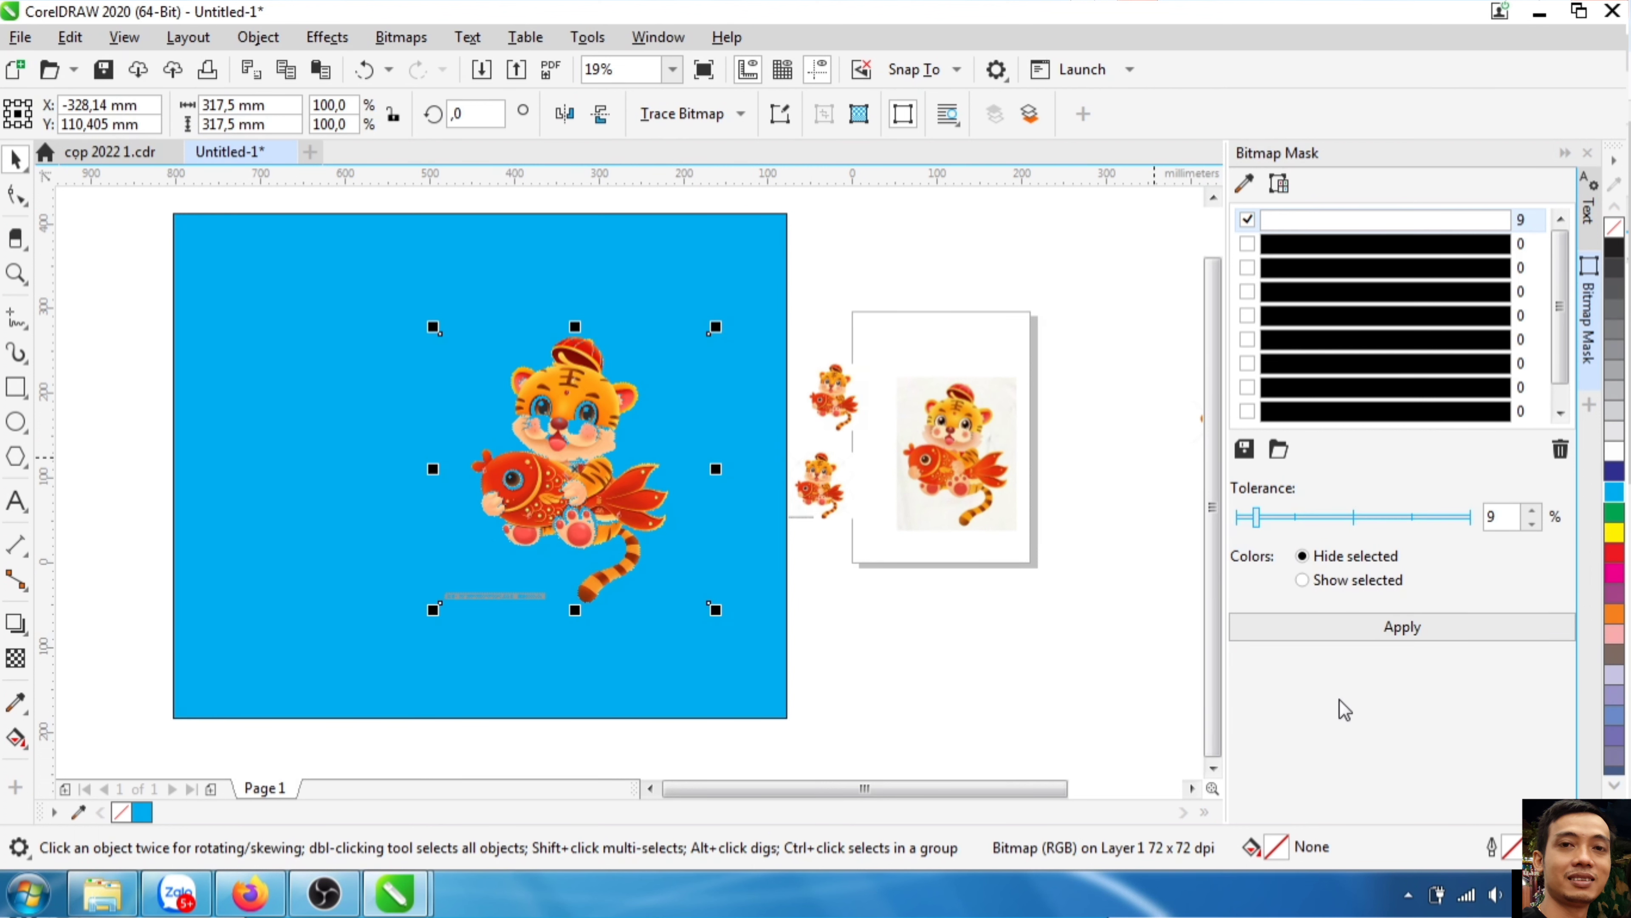
pyautogui.click(1382, 636)
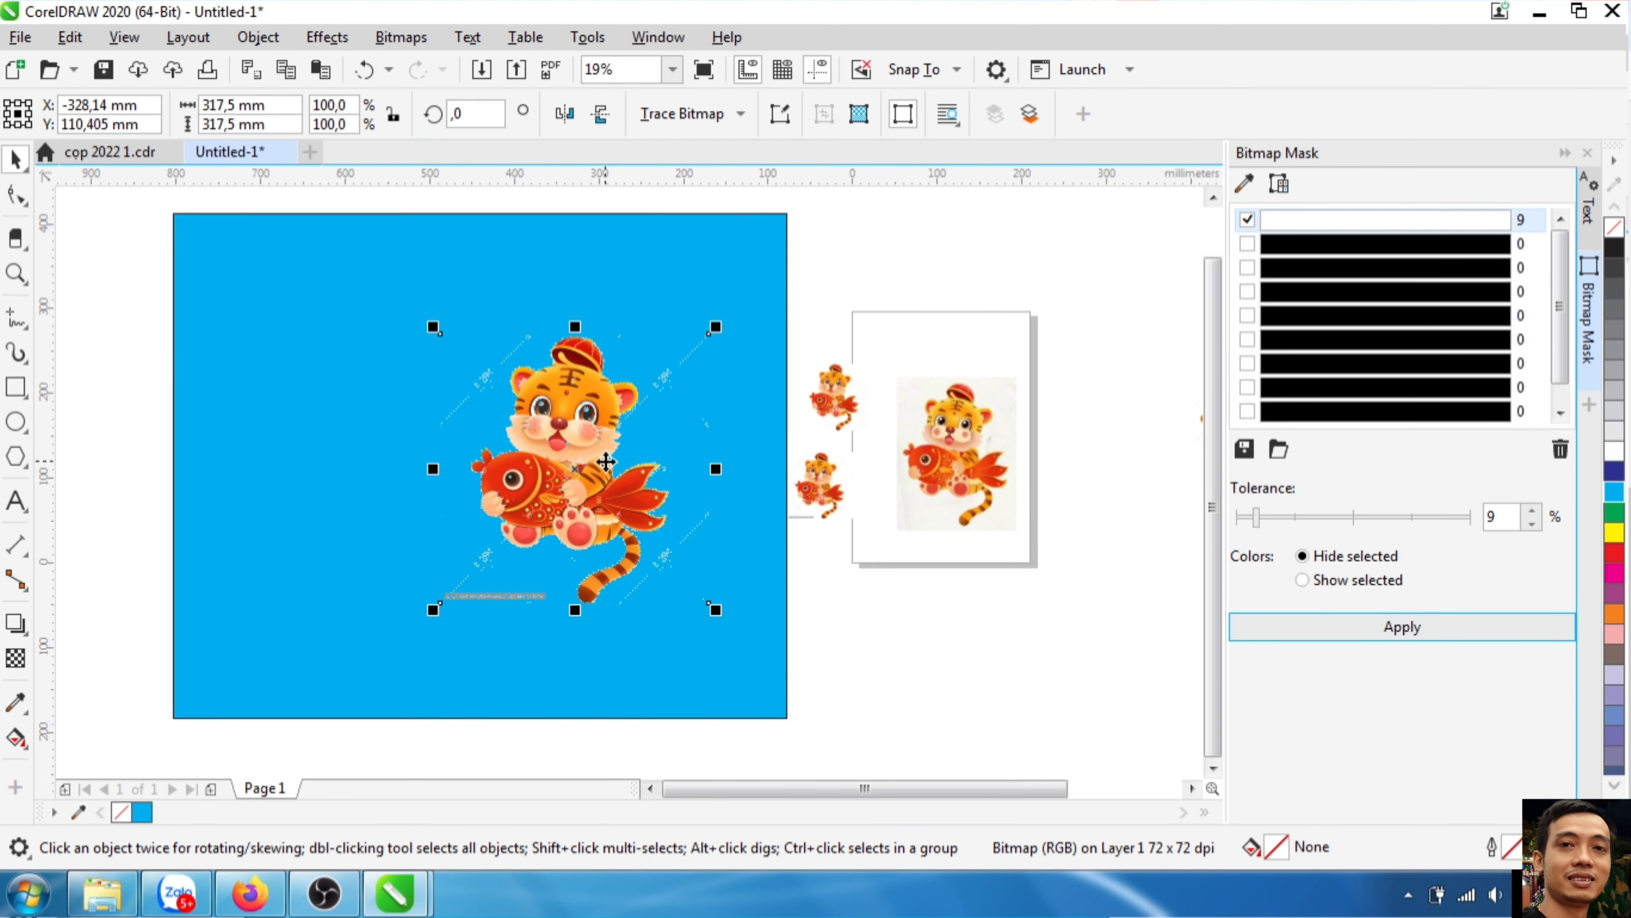
# - Examine the masked tiger's edges and eyes and the watermark remnants around it close up
pyautogui.scroll(3, 607, 461)
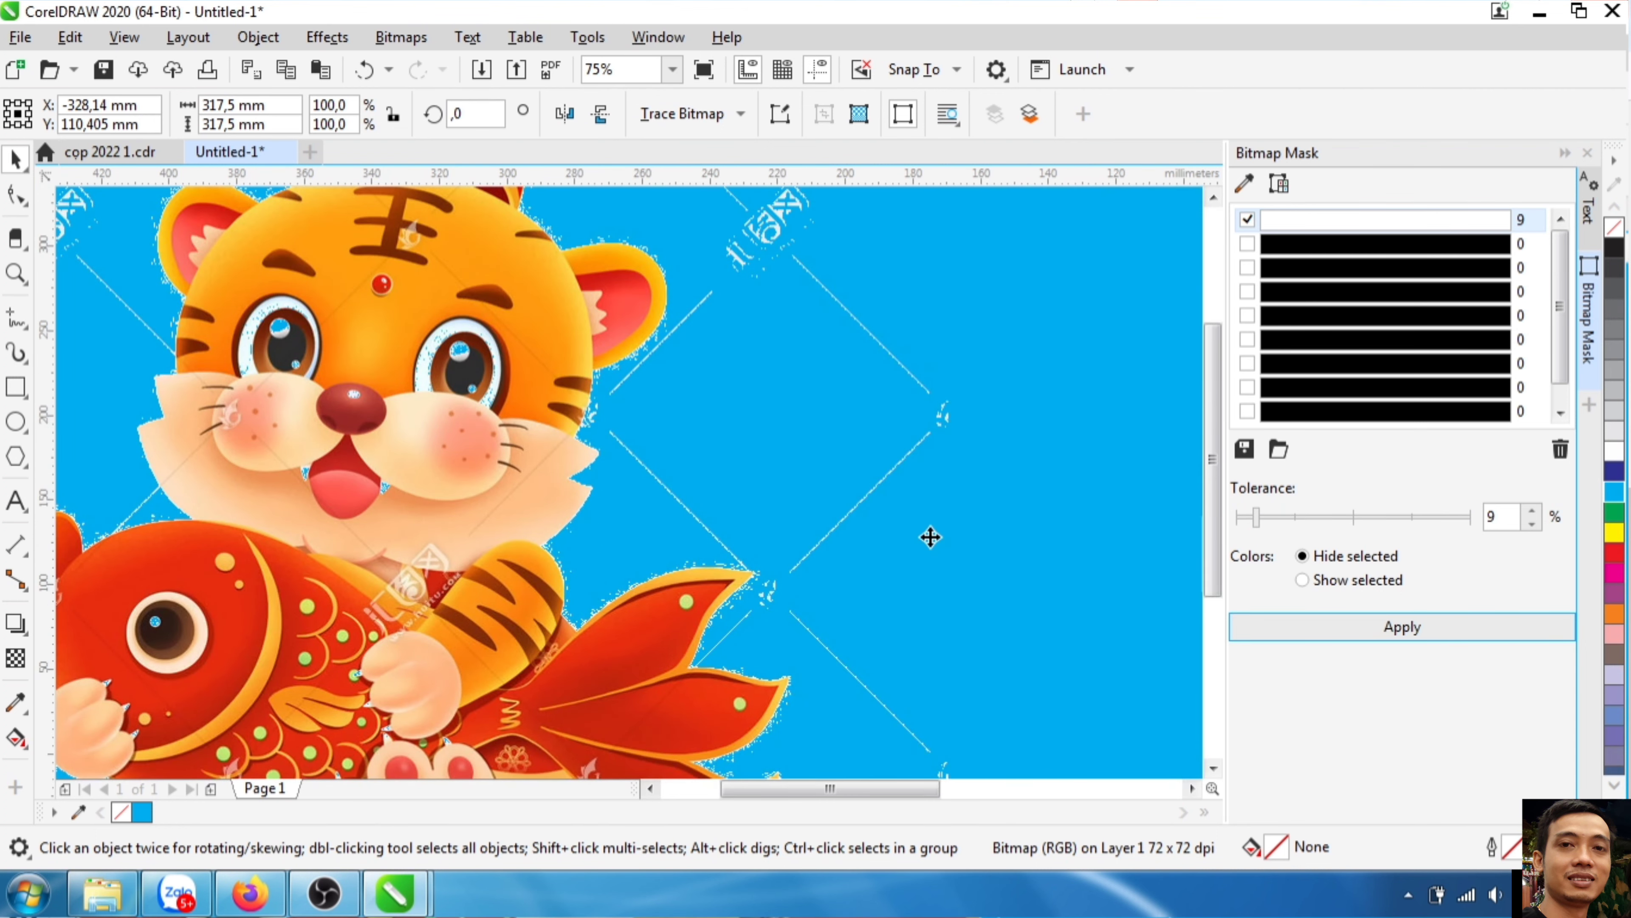
pyautogui.scroll(-3, 884, 338)
pyautogui.scroll(3, 873, 450)
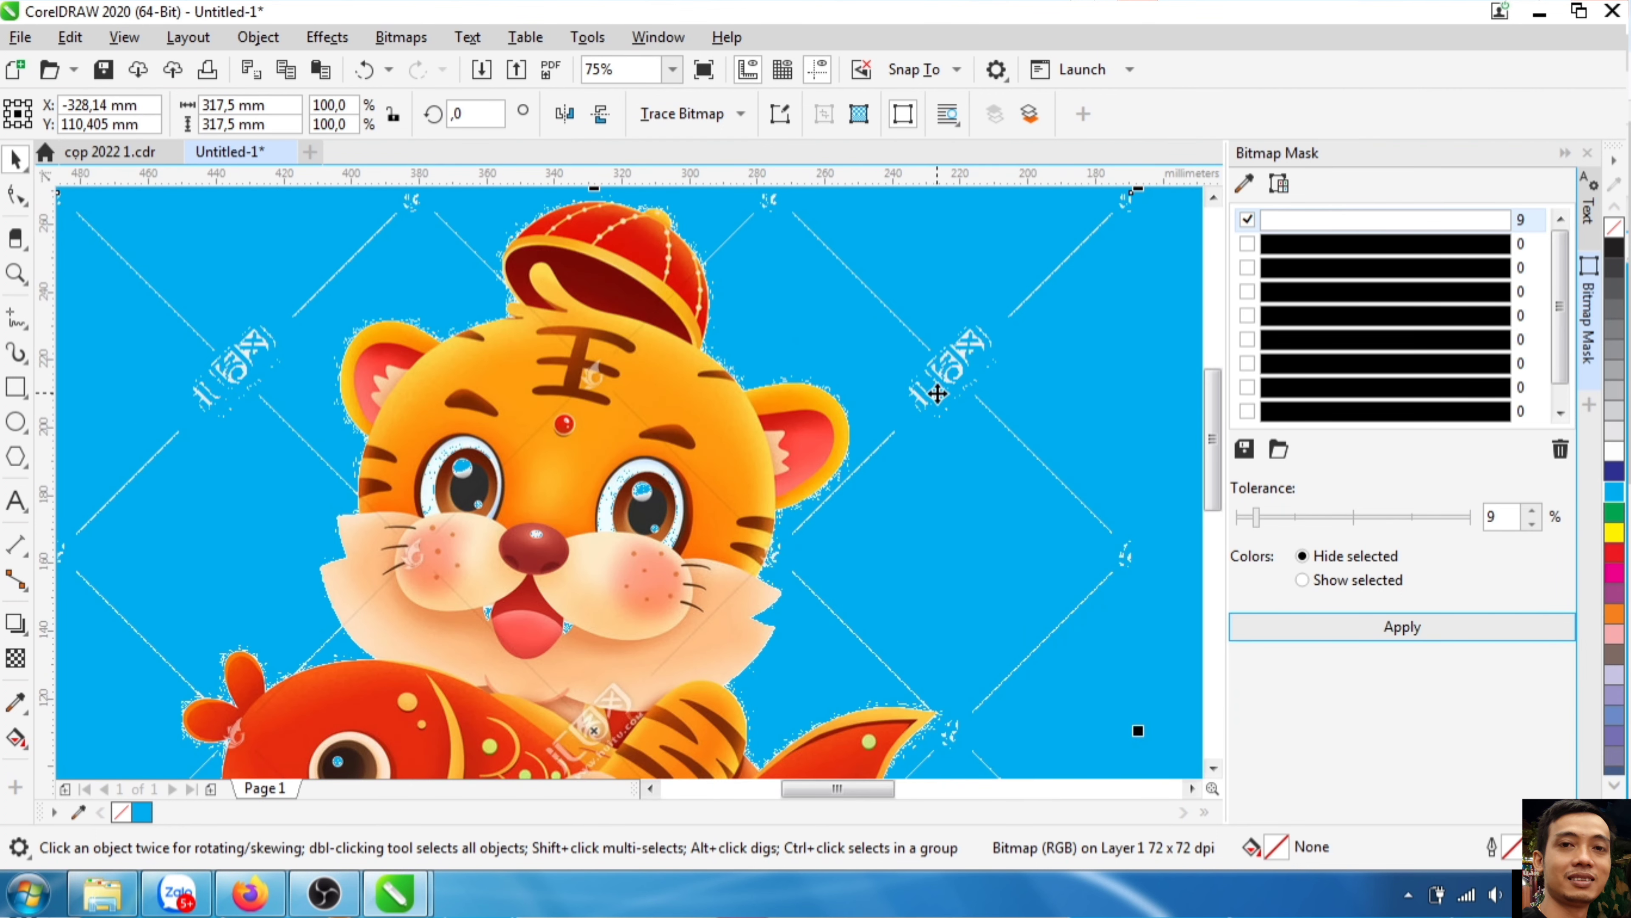
pyautogui.scroll(-2, 815, 394)
pyautogui.scroll(3, 784, 386)
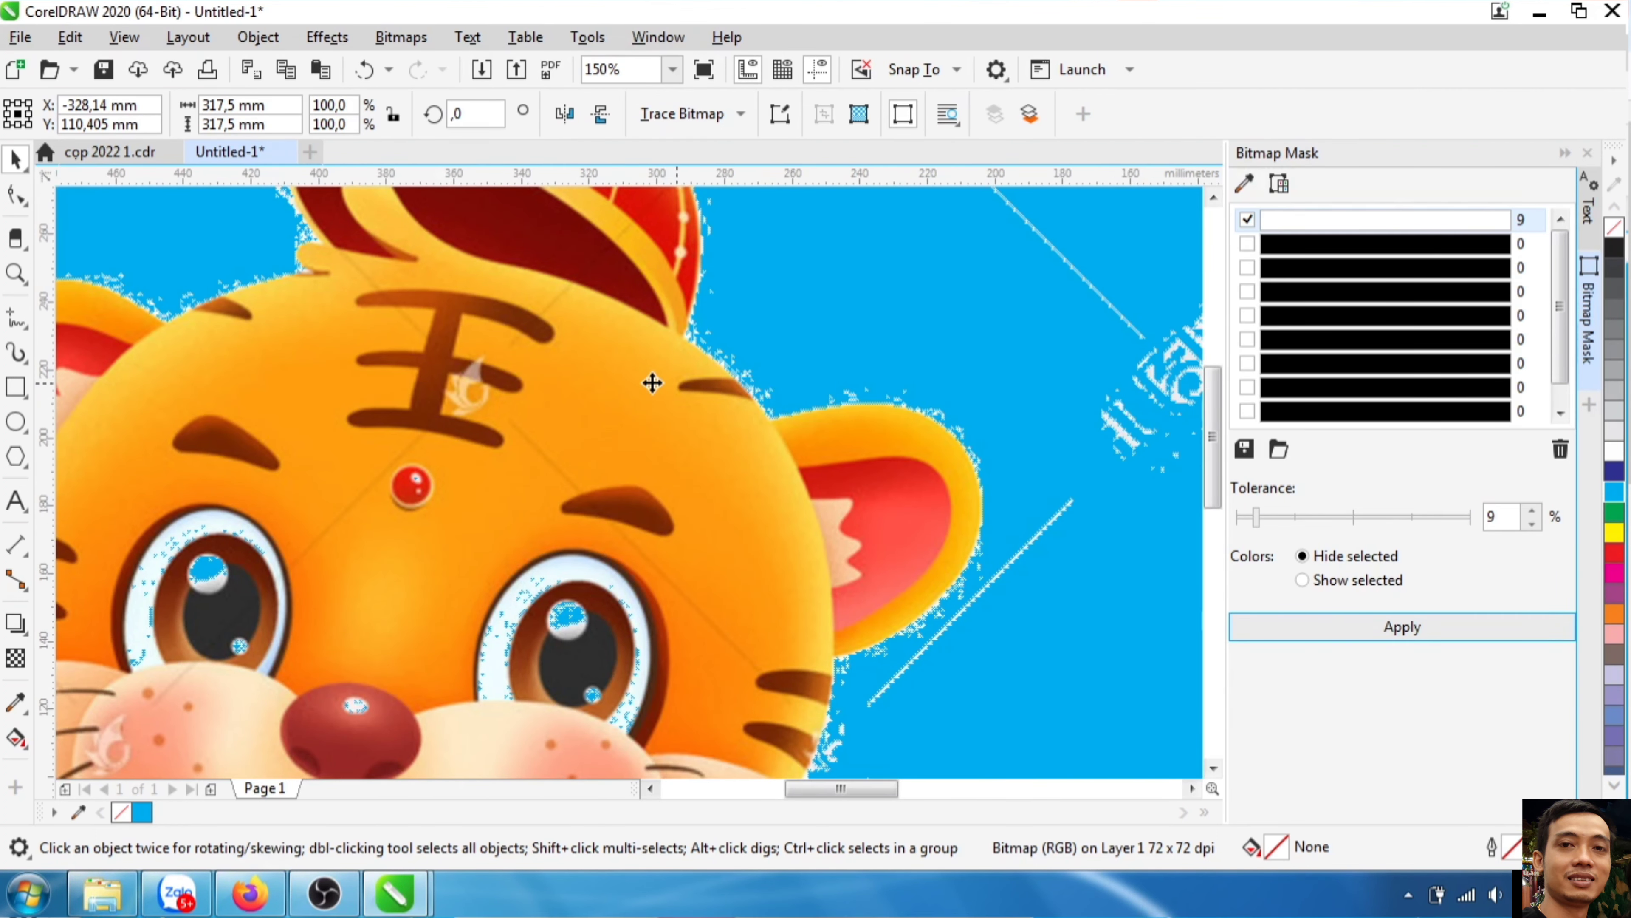
pyautogui.scroll(-2, 652, 379)
pyautogui.scroll(2, 684, 412)
pyautogui.scroll(1, 642, 392)
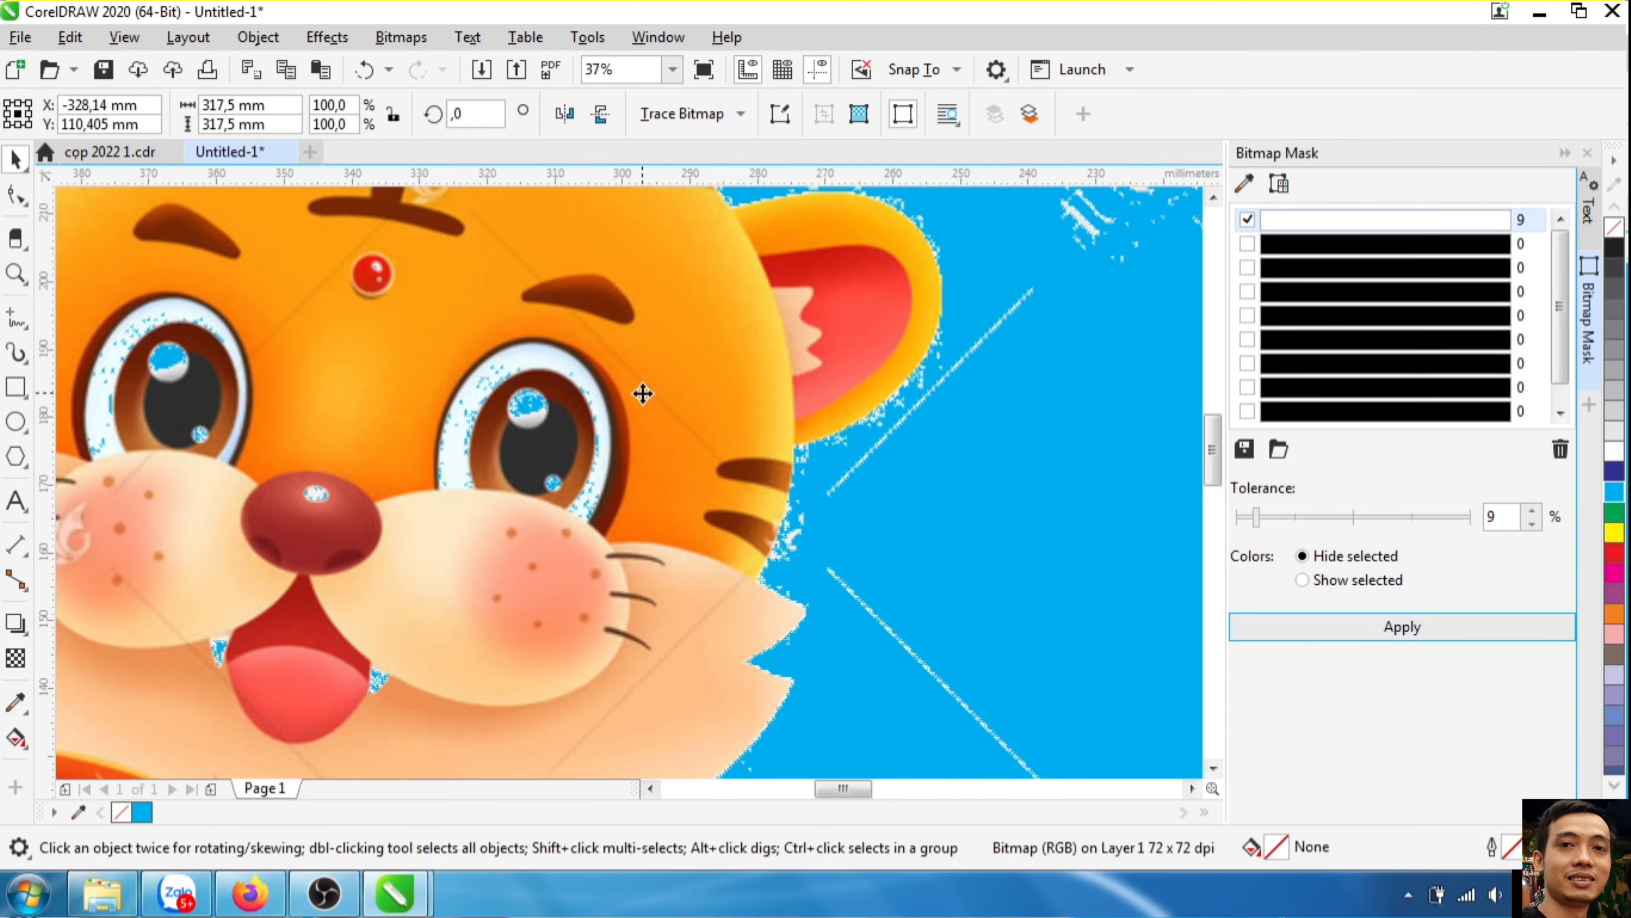
pyautogui.scroll(-3, 647, 408)
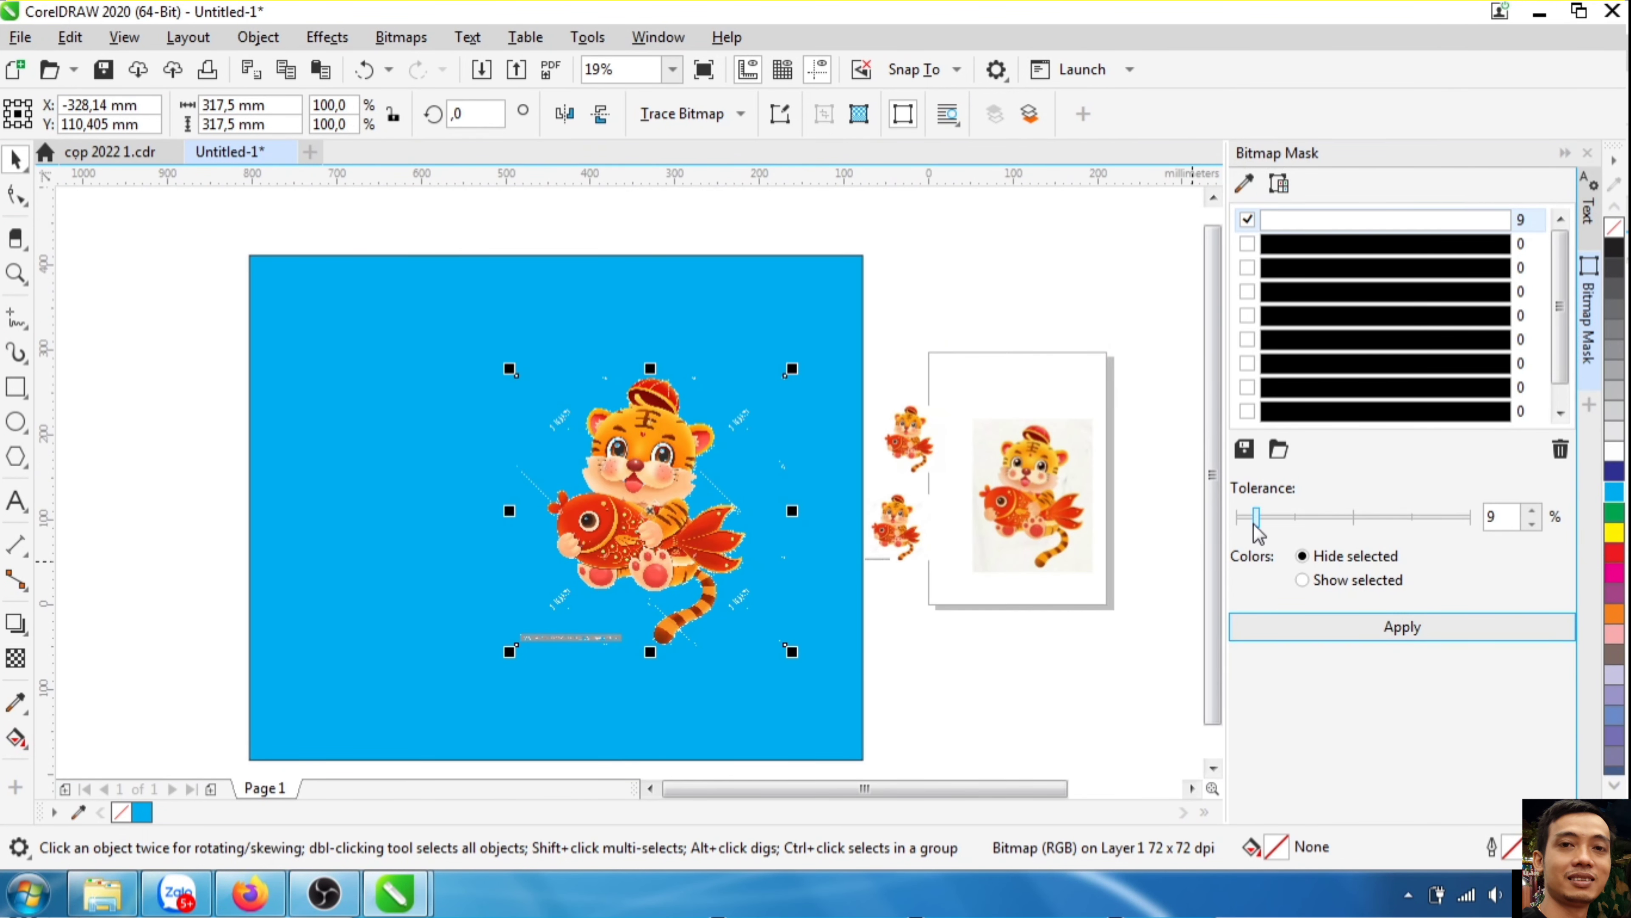
# - Set the bitmap mask tolerance to 18%, apply it to the tiger picture and check the cut-out
pyautogui.moveTo(1256, 518); pyautogui.dragTo(1251, 522)
pyautogui.click(1282, 523)
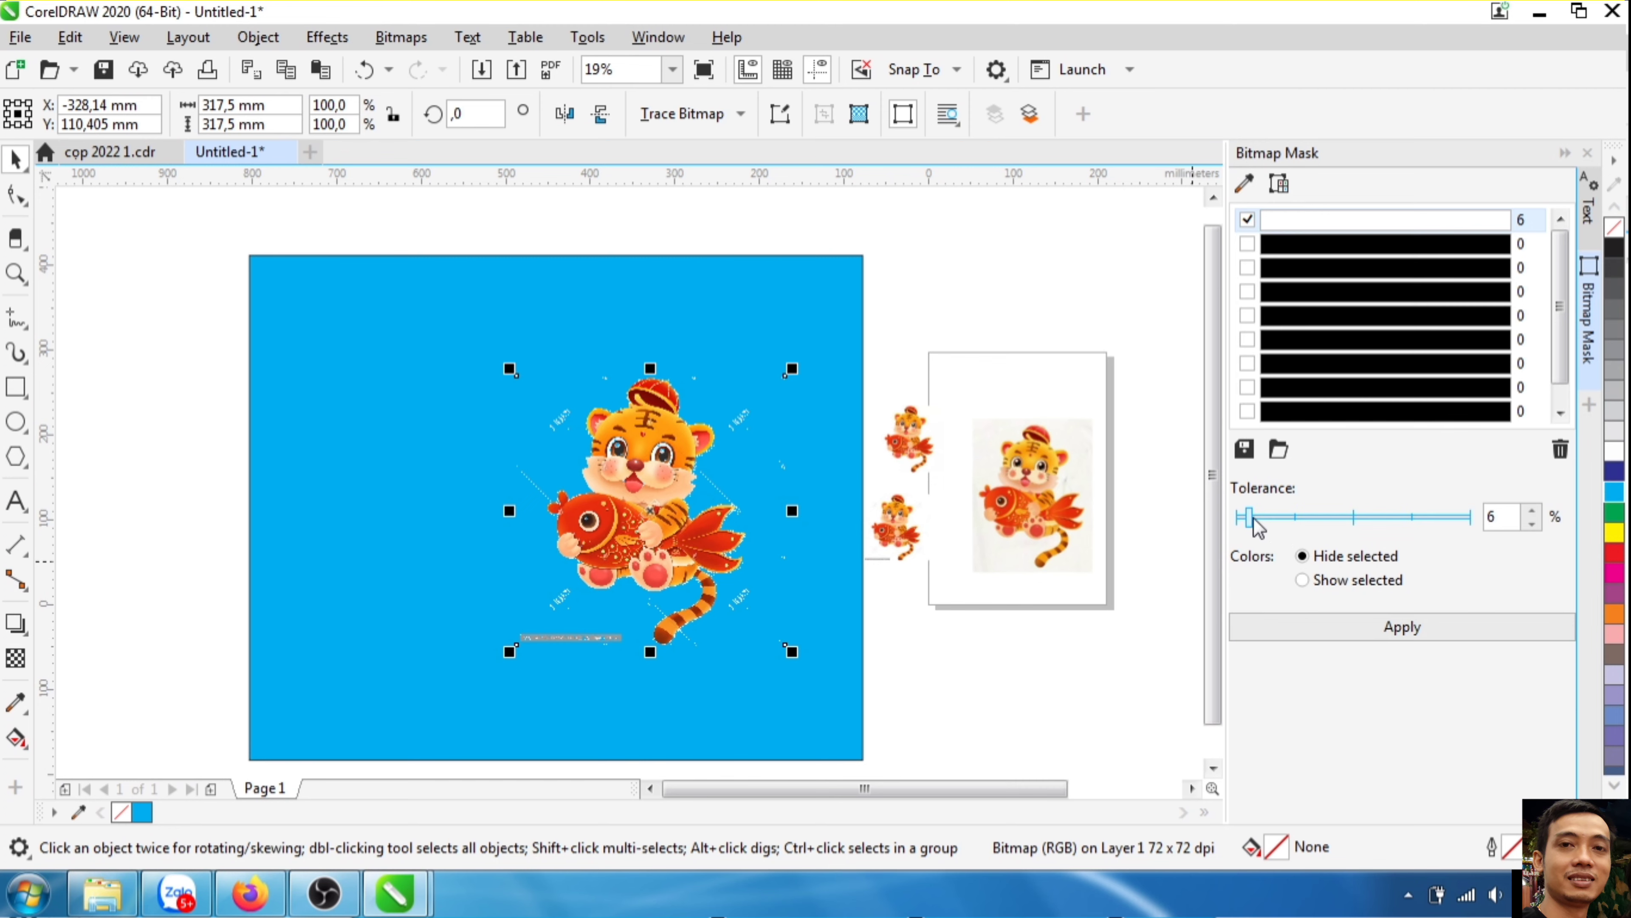
pyautogui.click(1417, 628)
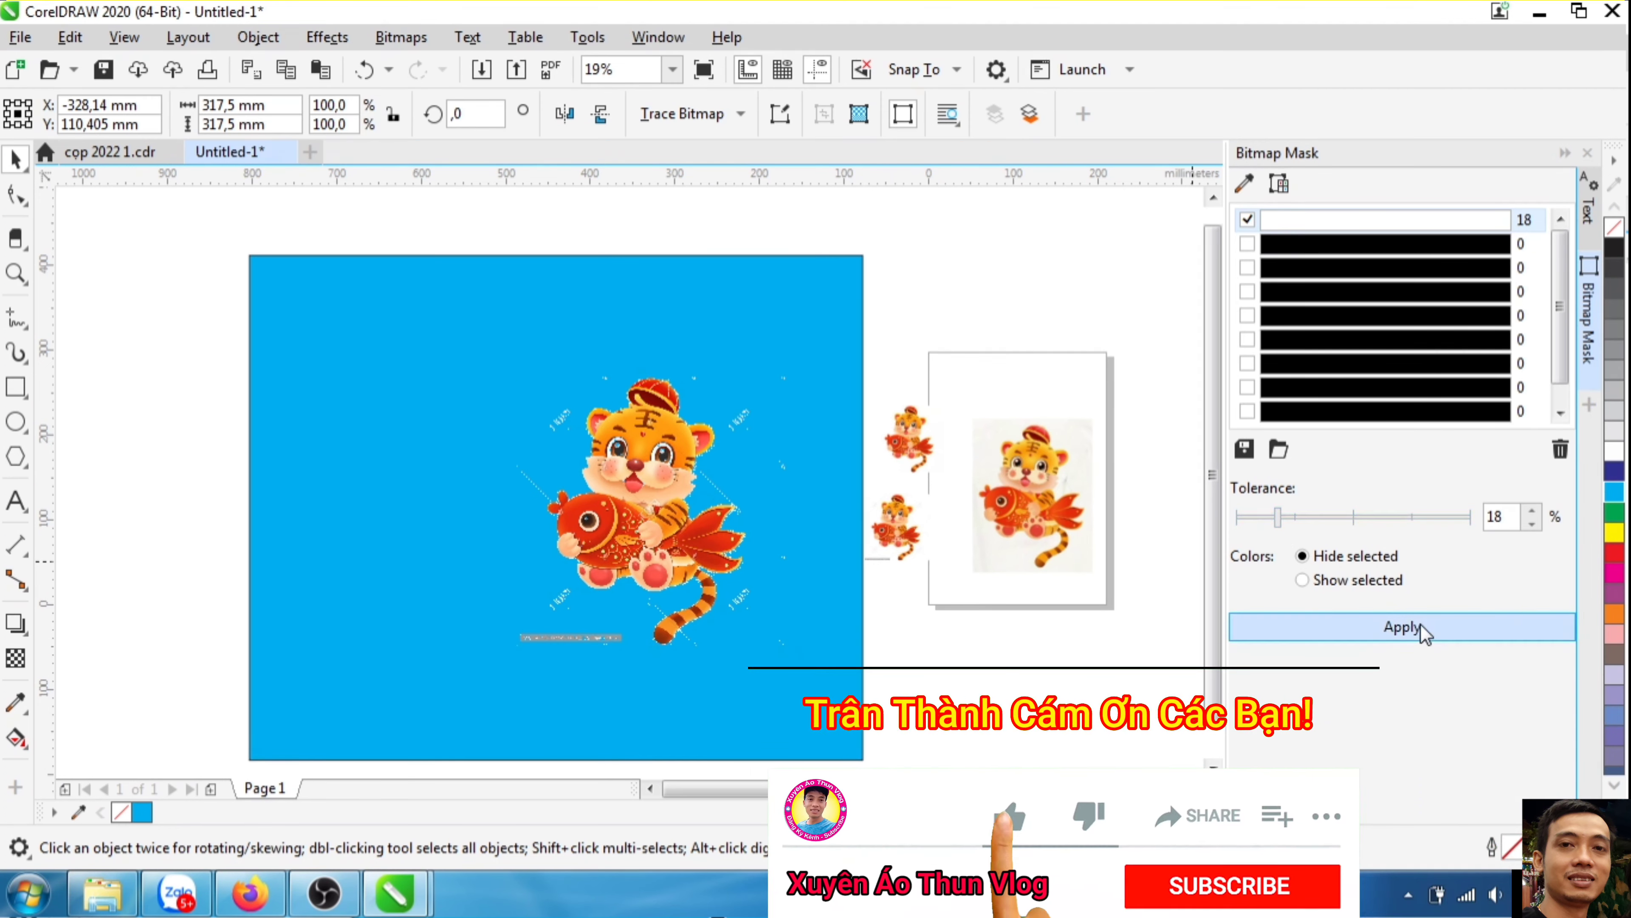
pyautogui.scroll(3, 527, 519)
pyautogui.scroll(-4, 526, 519)
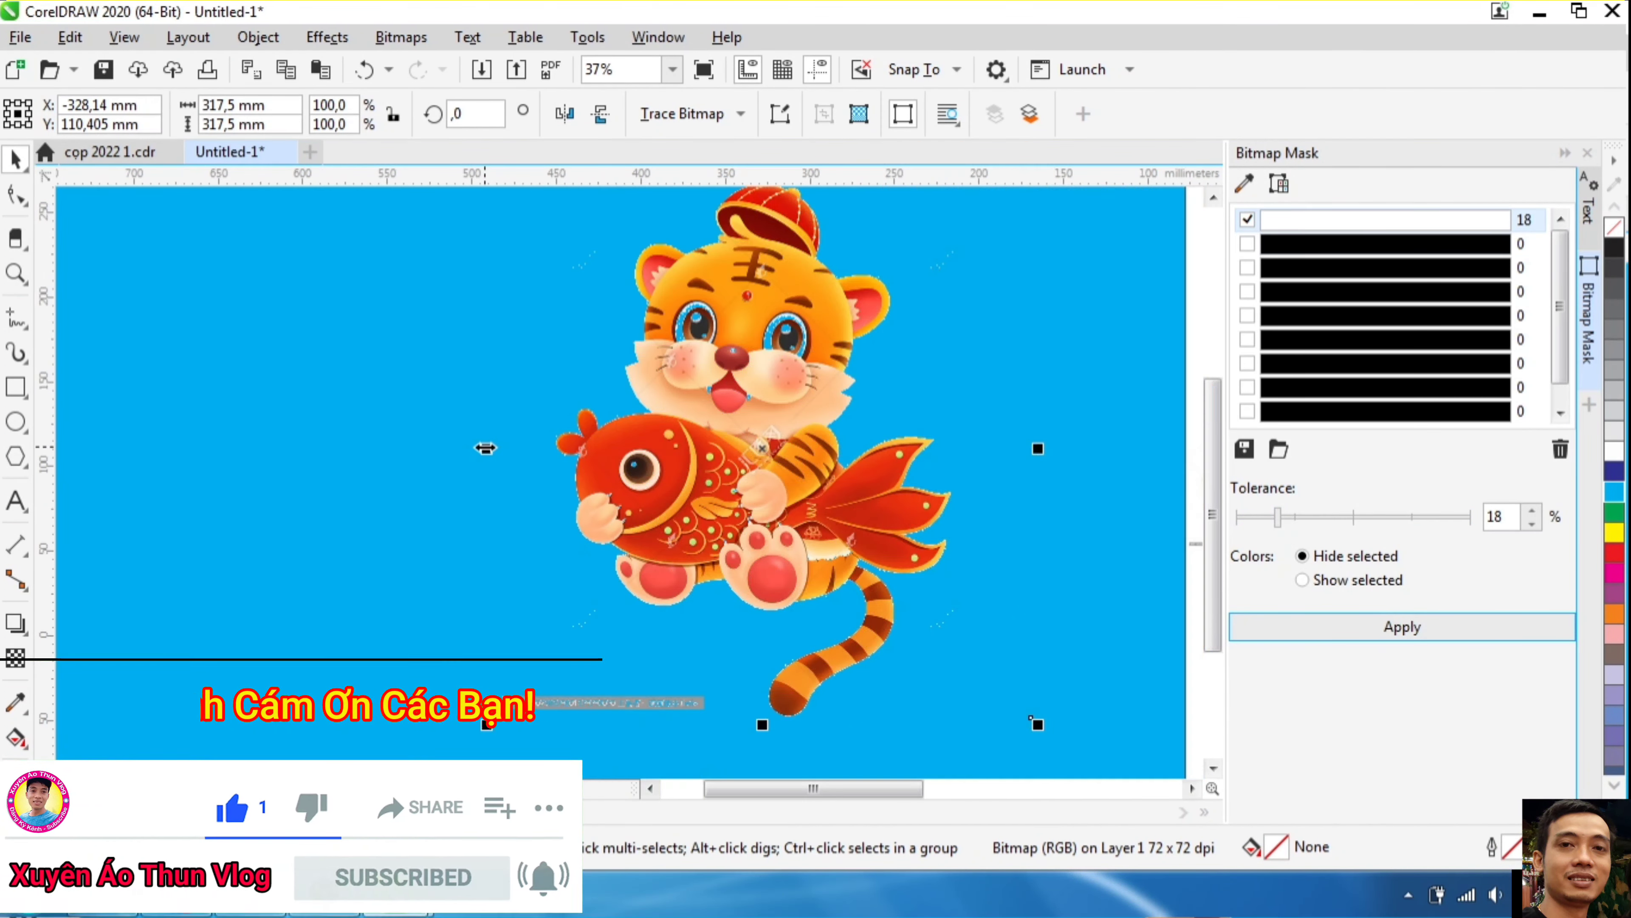
pyautogui.click(830, 638)
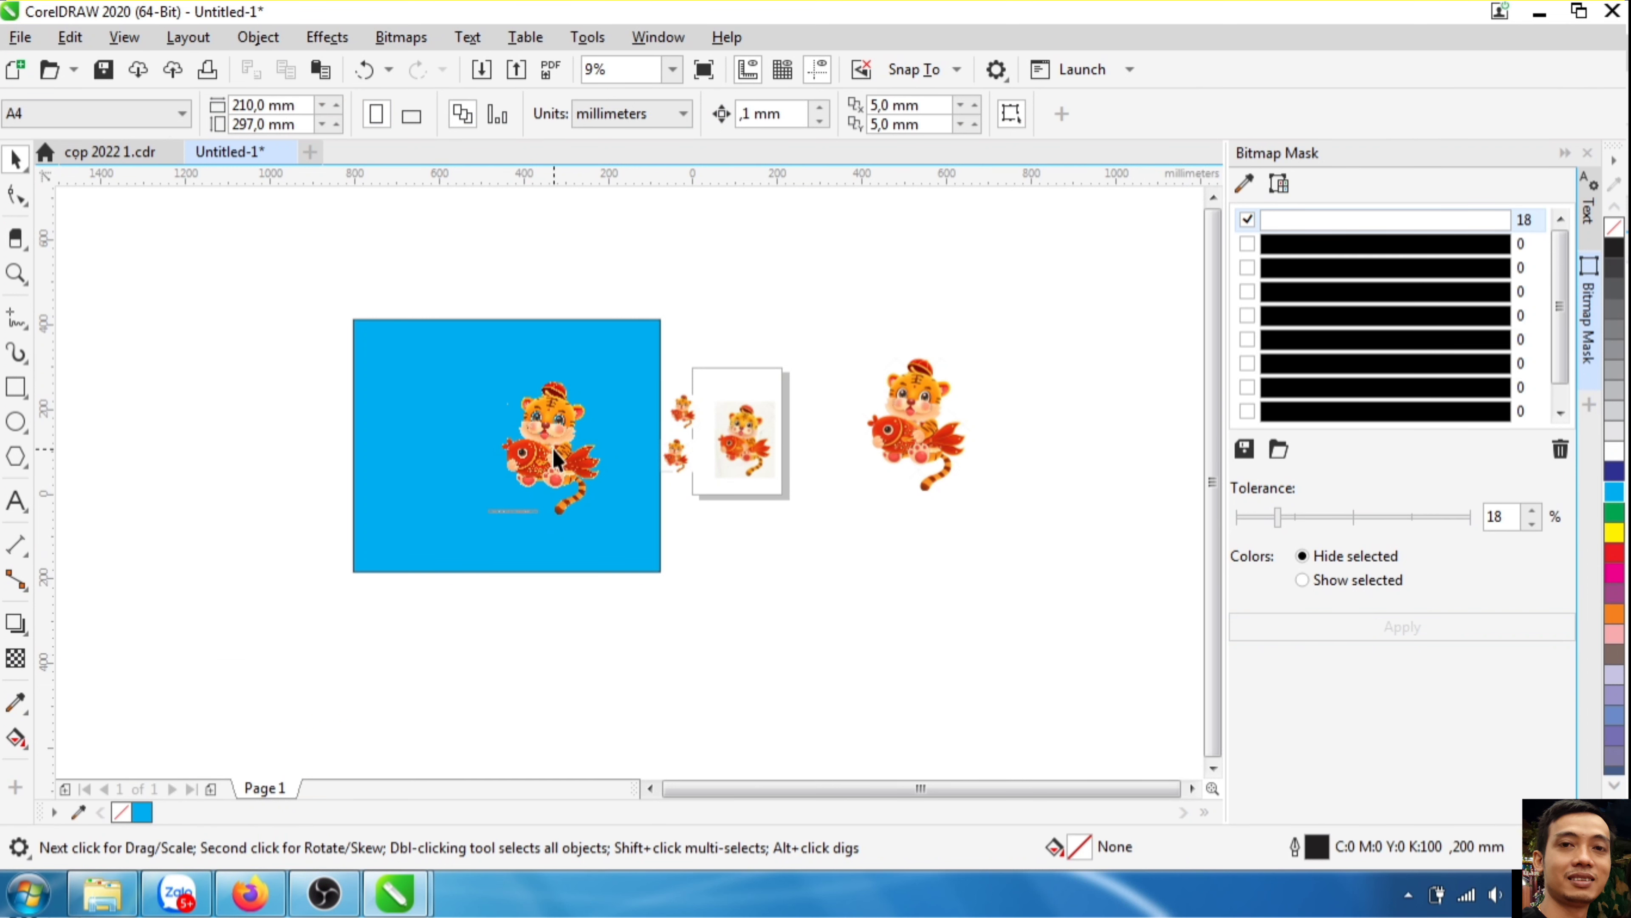
# - Move the masked tiger picture to about X 772 mm, Y 168 mm, beside the trimmed one, and compare both closely
pyautogui.moveTo(776, 554); pyautogui.dragTo(1022, 439)
pyautogui.scroll(3, 1015, 431)
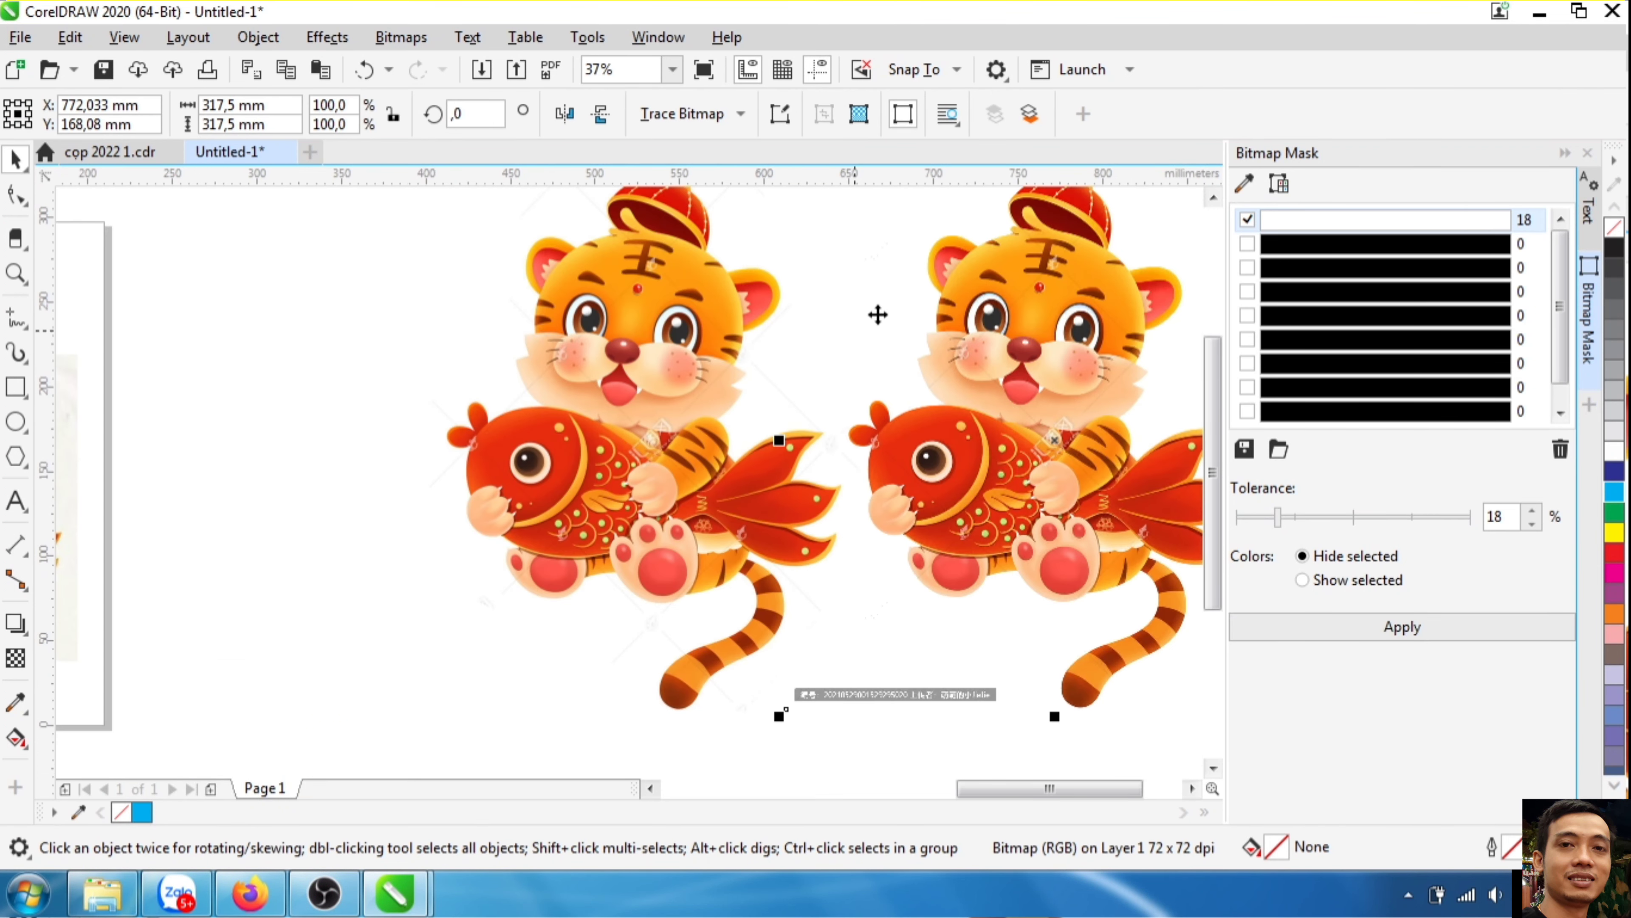
pyautogui.scroll(2, 1107, 437)
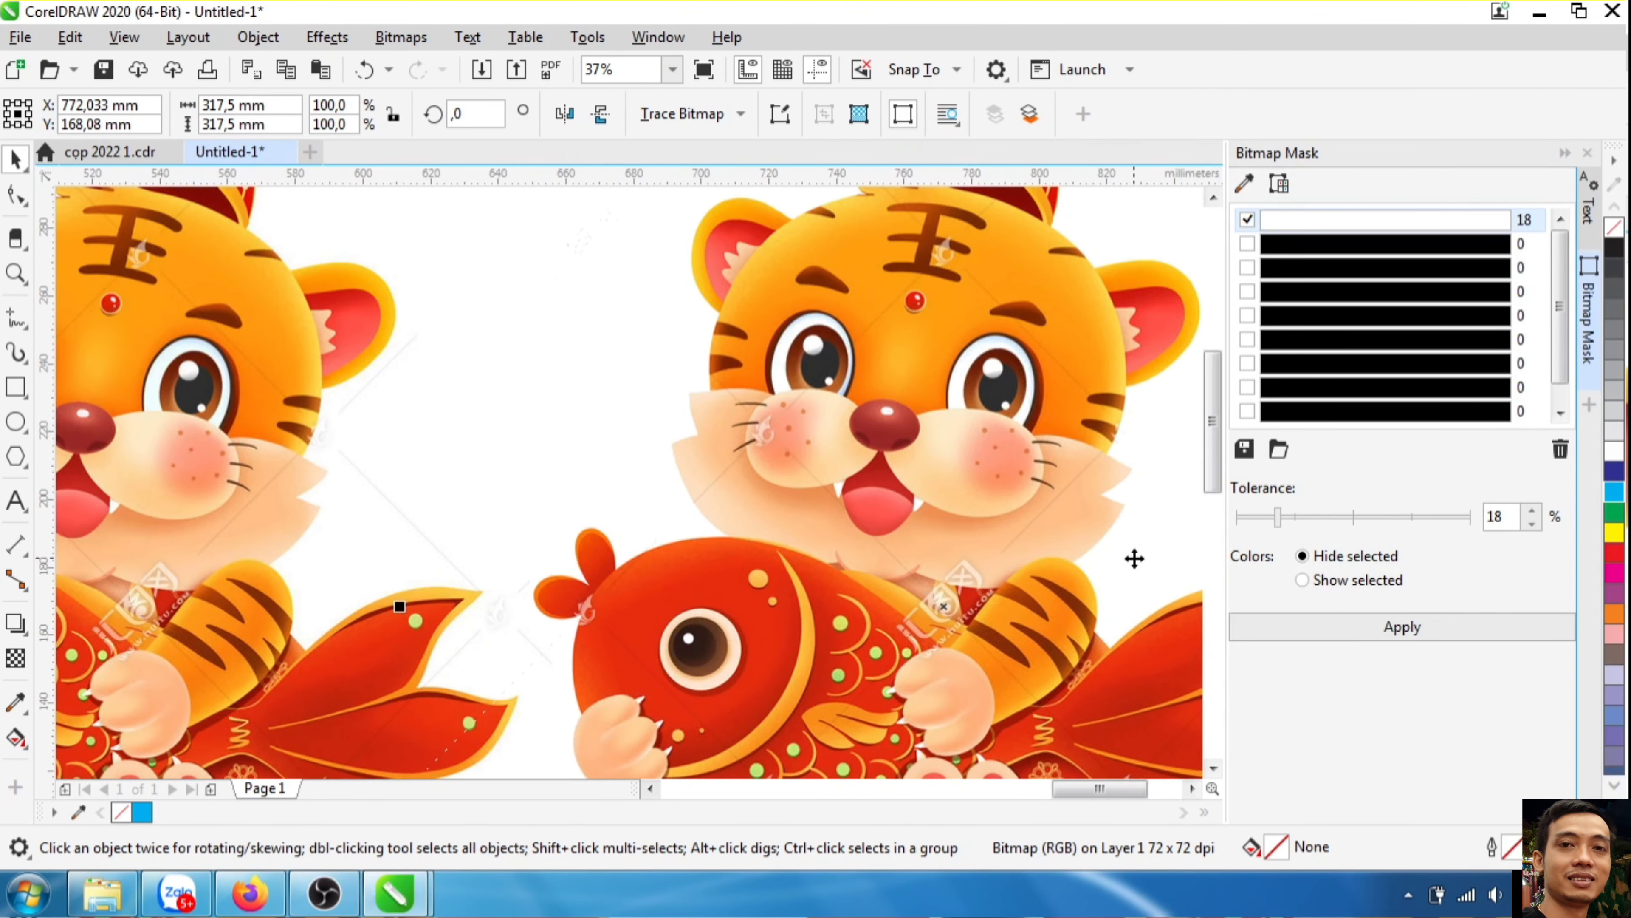
# - Compare the masked and trimmed tiger pictures closely for watermark remnants around the faces, fish, paws and tails
pyautogui.scroll(-2, 939, 467)
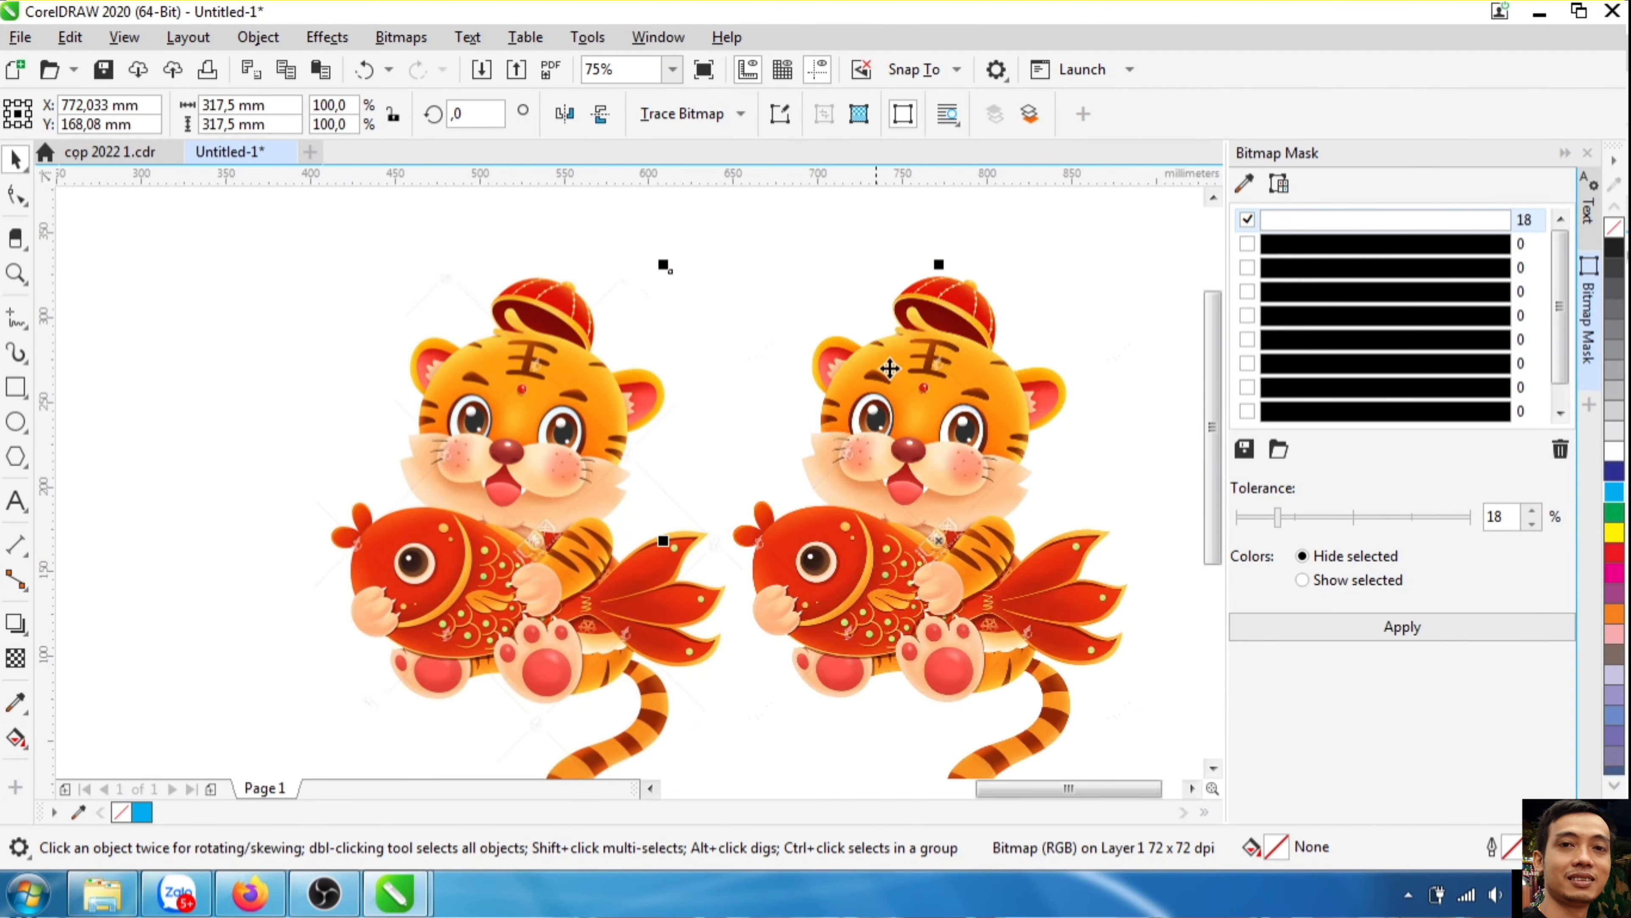
pyautogui.scroll(4, 885, 368)
pyautogui.scroll(-4, 887, 333)
pyautogui.scroll(2, 935, 703)
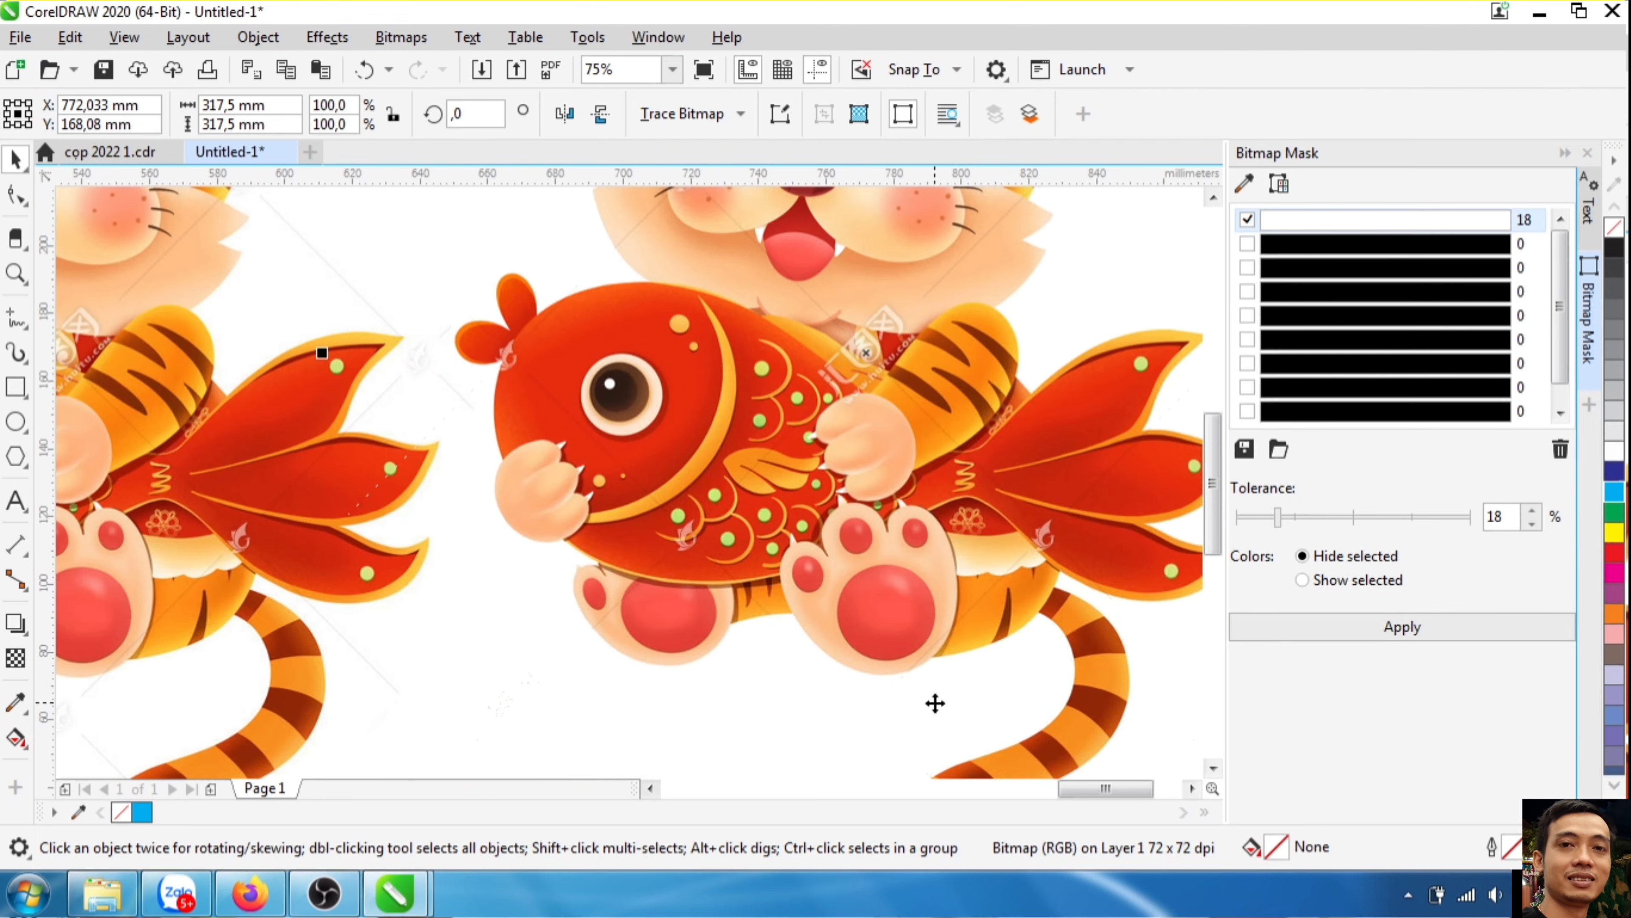
pyautogui.scroll(-3, 1027, 530)
pyautogui.scroll(4, 837, 521)
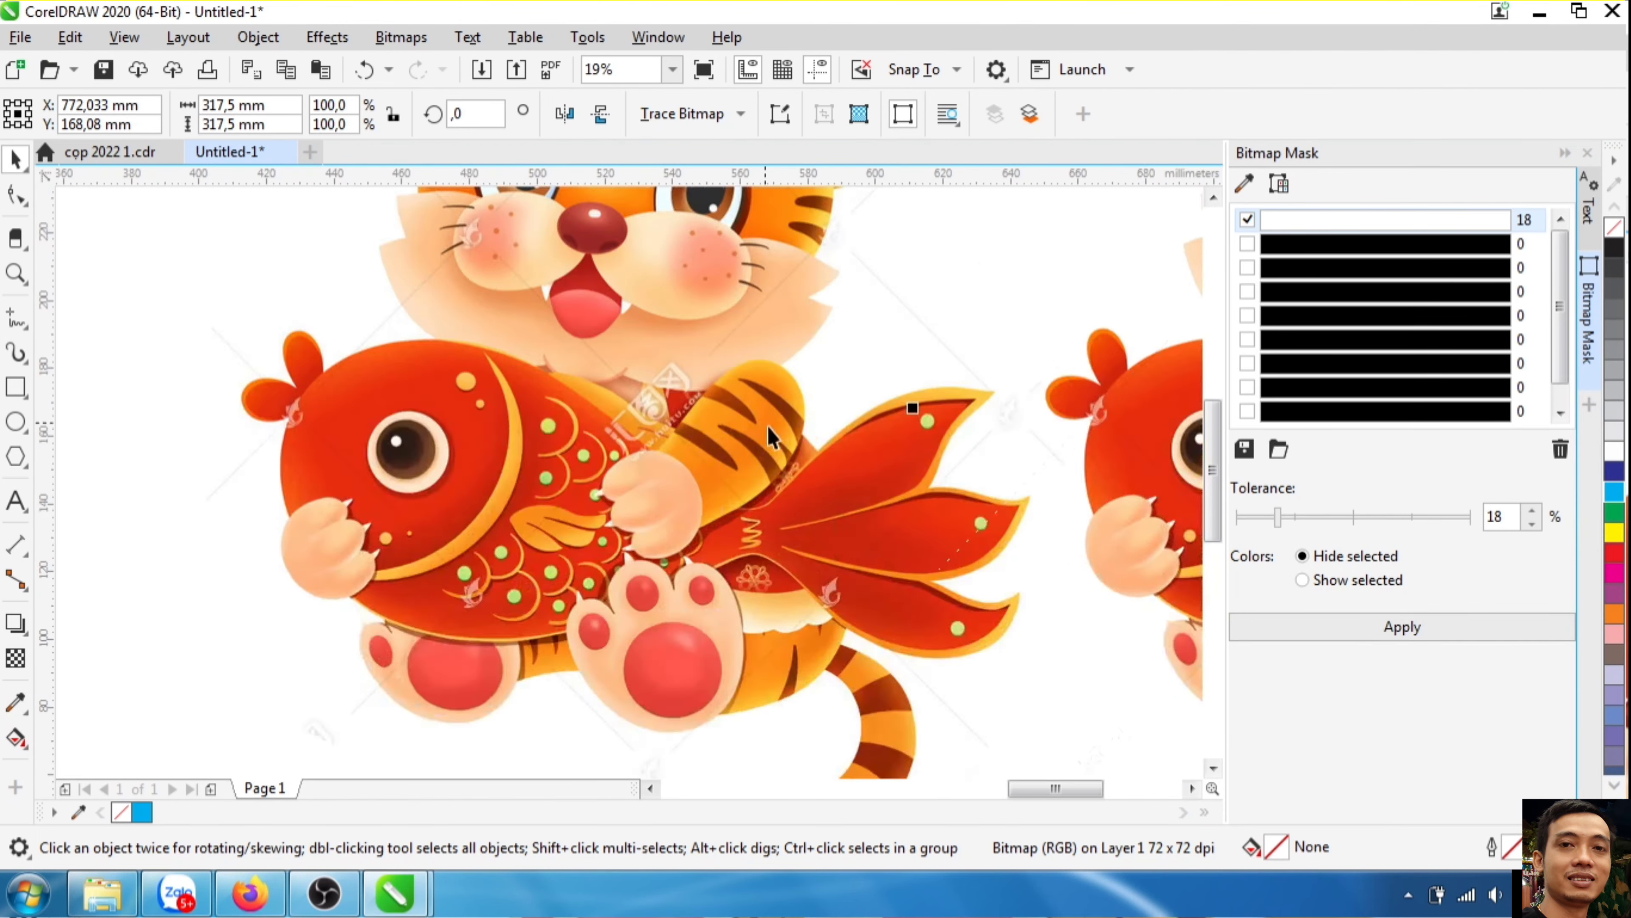
pyautogui.scroll(-2, 774, 427)
pyautogui.scroll(-3, 774, 427)
pyautogui.scroll(2, 847, 413)
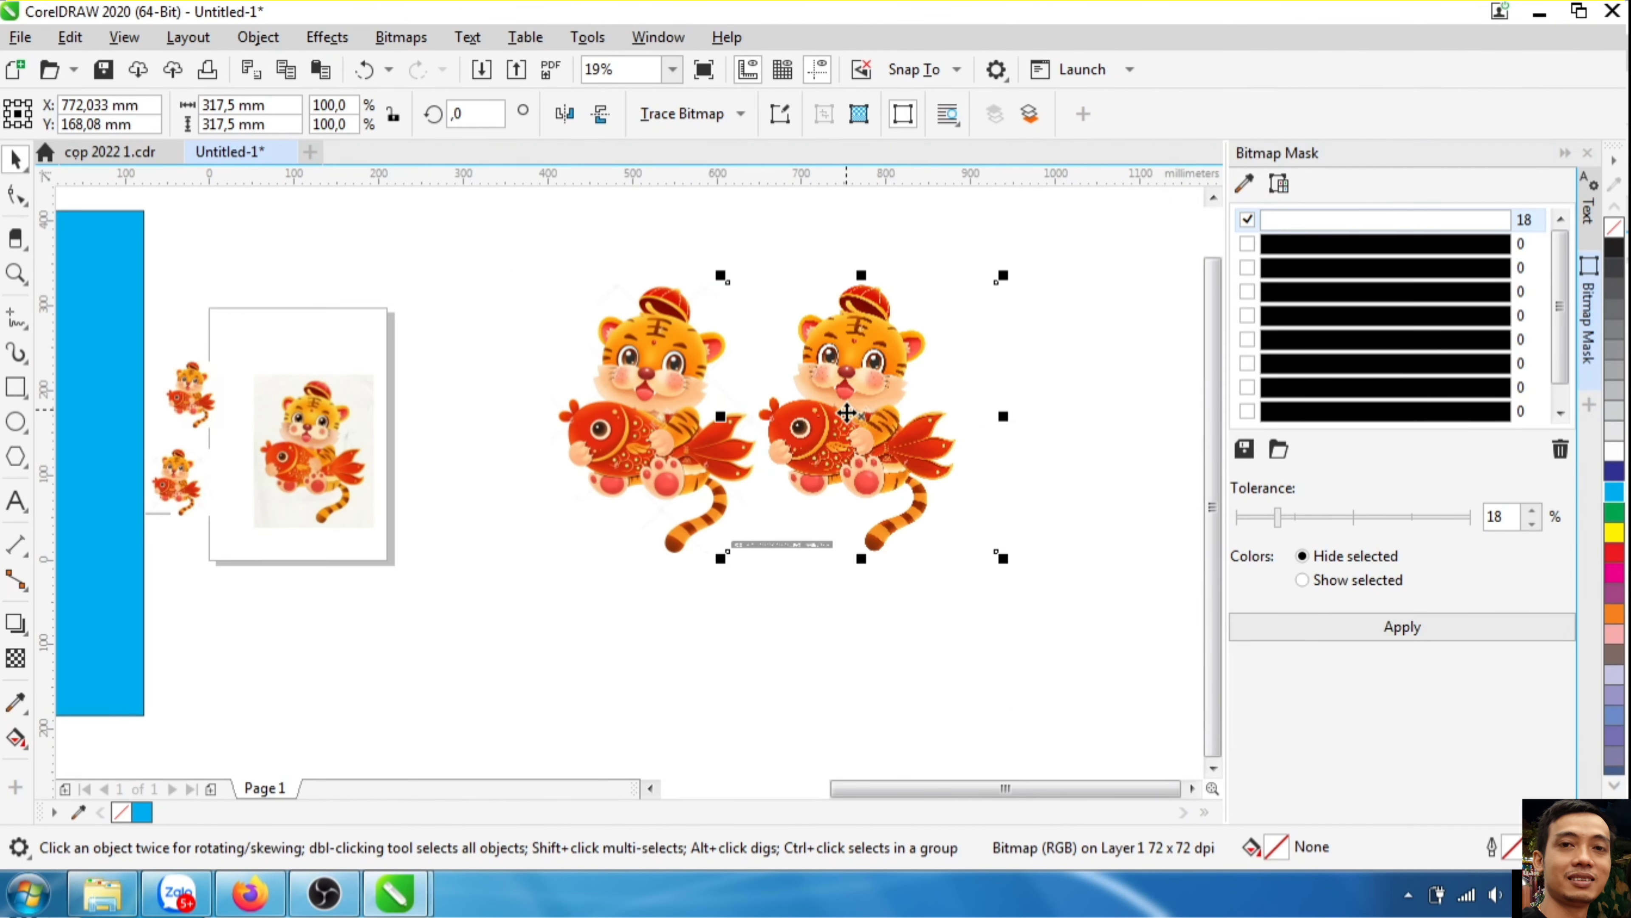
# - Move the masked tiger picture onto the blue rectangle at about X -342 mm, Y 159 mm and inspect its cut-out
pyautogui.scroll(-2, 846, 413)
pyautogui.moveTo(846, 414); pyautogui.dragTo(396, 419)
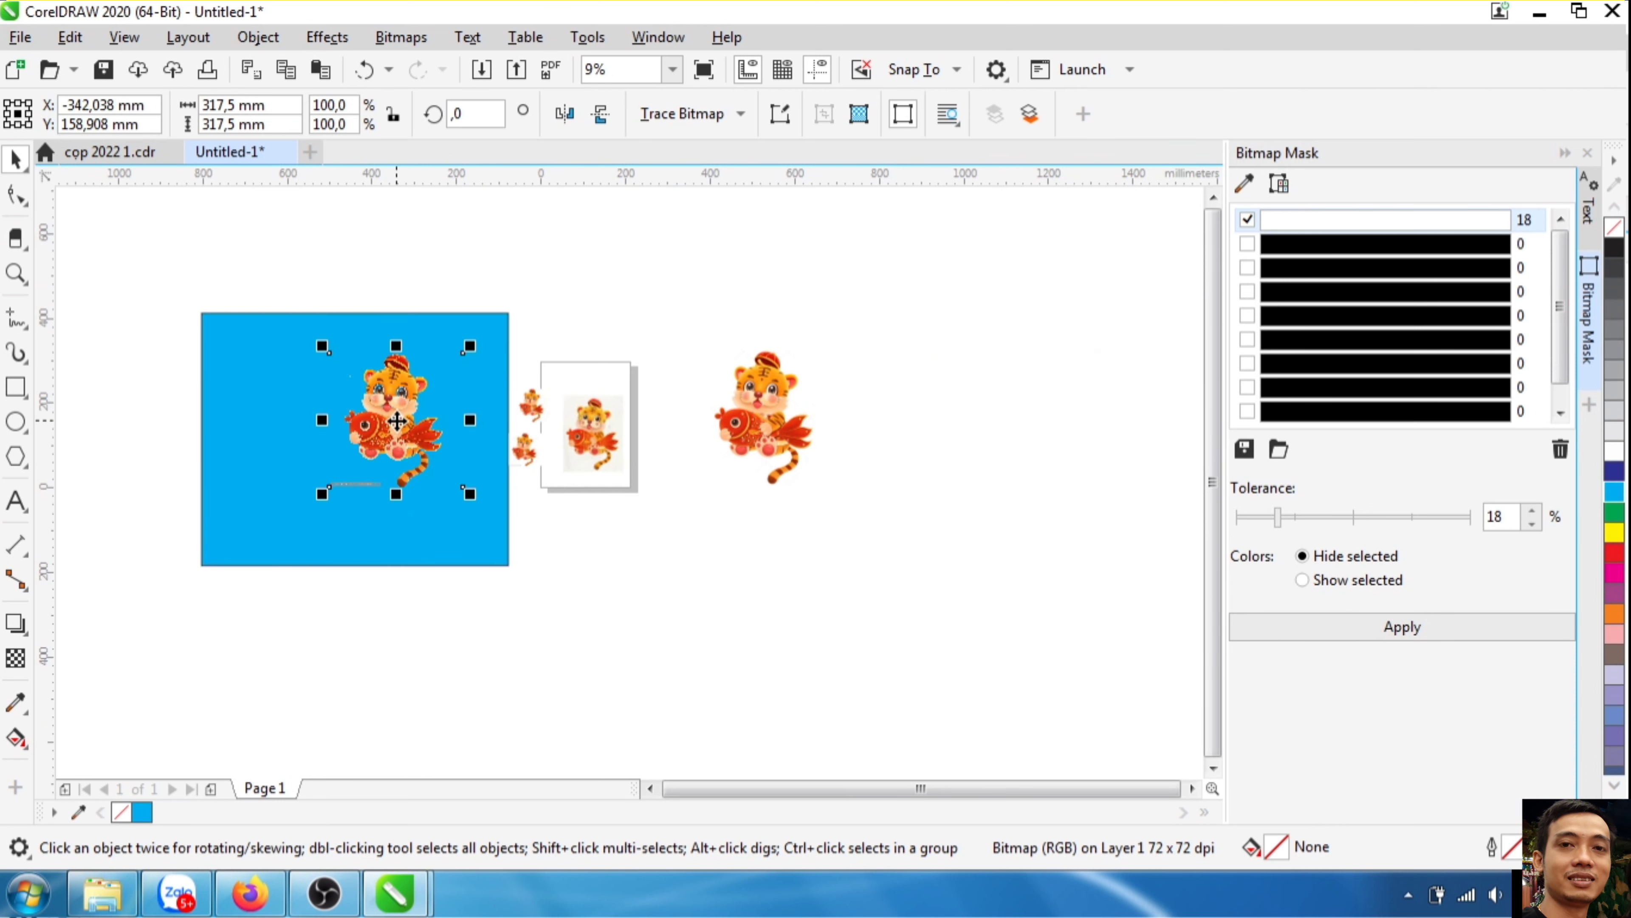
pyautogui.scroll(3, 397, 420)
pyautogui.scroll(-3, 604, 419)
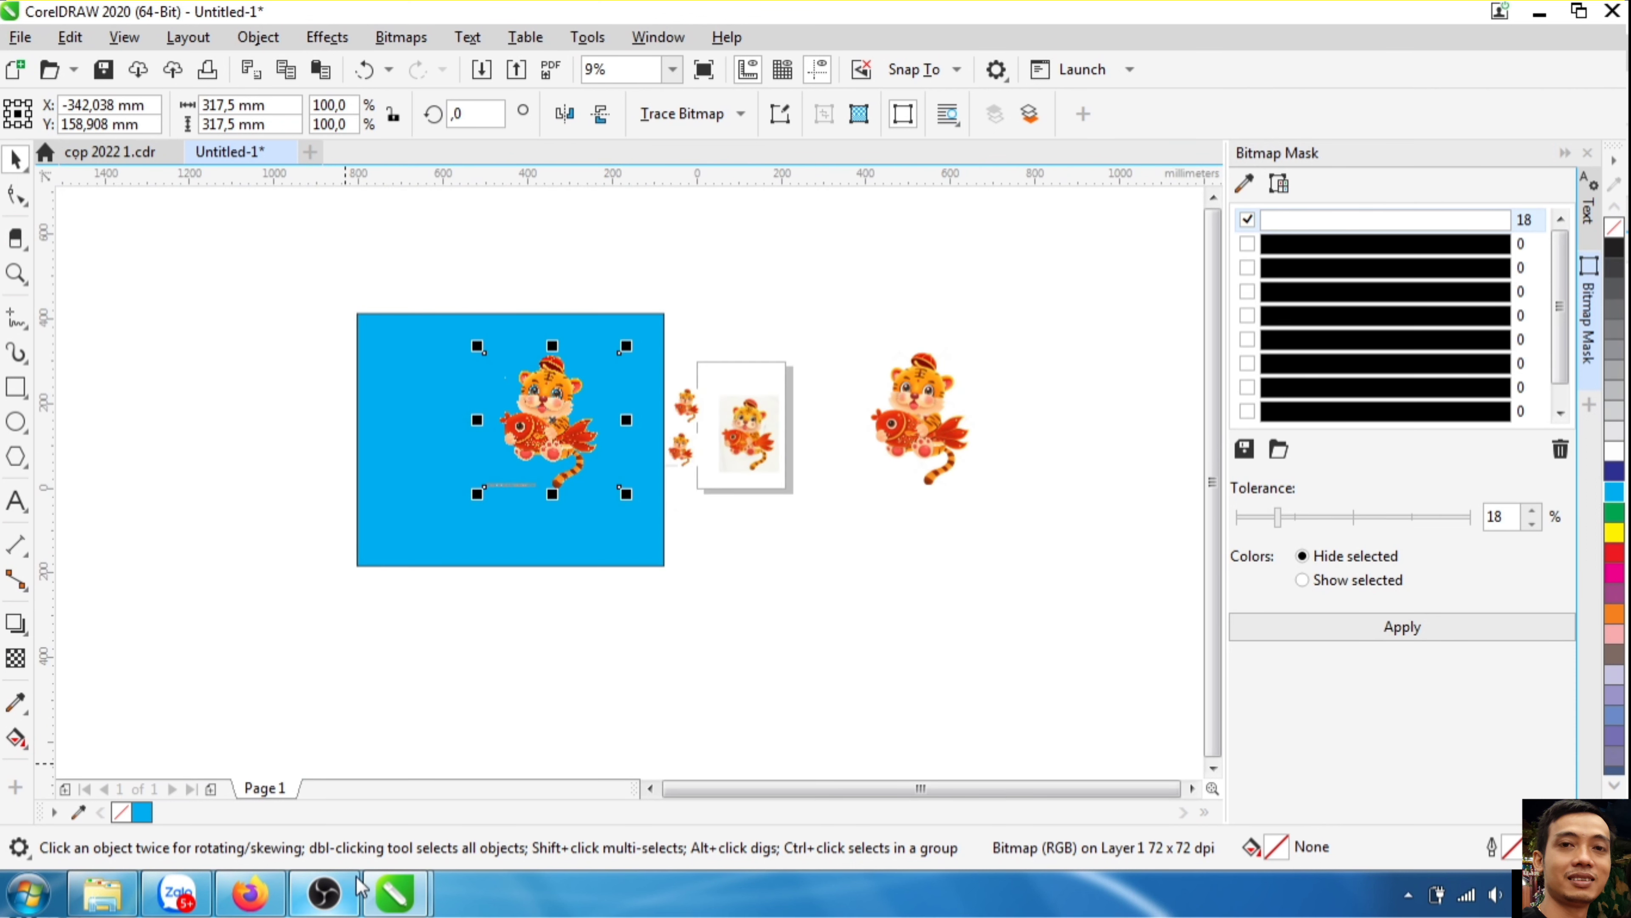
pyautogui.click(618, 488)
pyautogui.scroll(3, 648, 412)
pyautogui.click(521, 469)
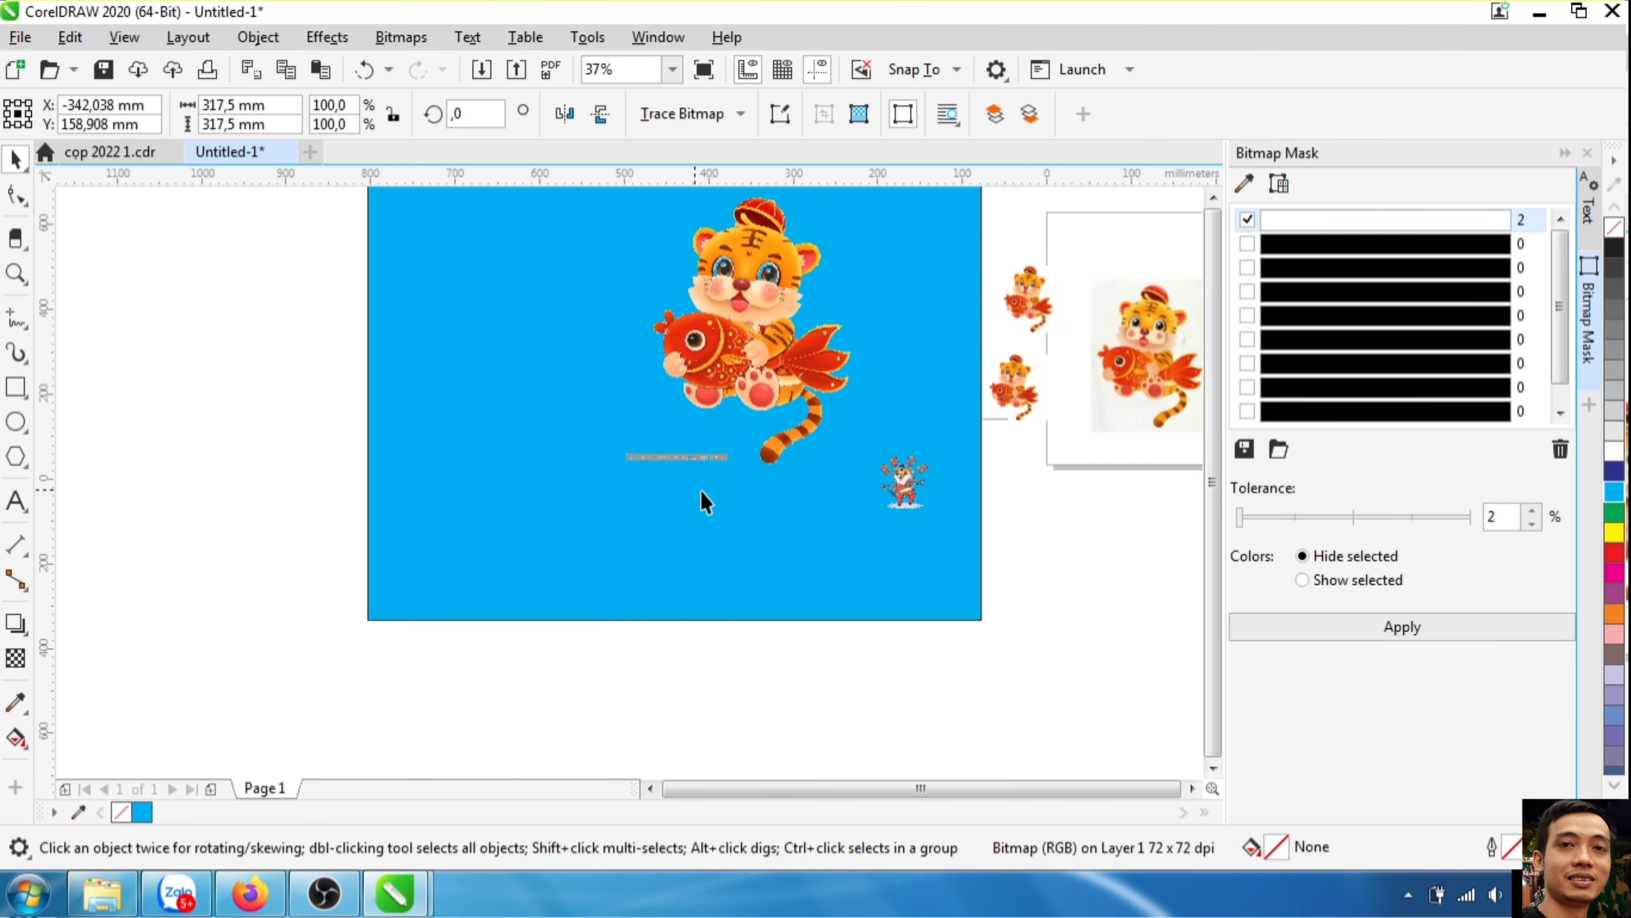
pyautogui.scroll(-2, 701, 501)
pyautogui.scroll(2, 710, 481)
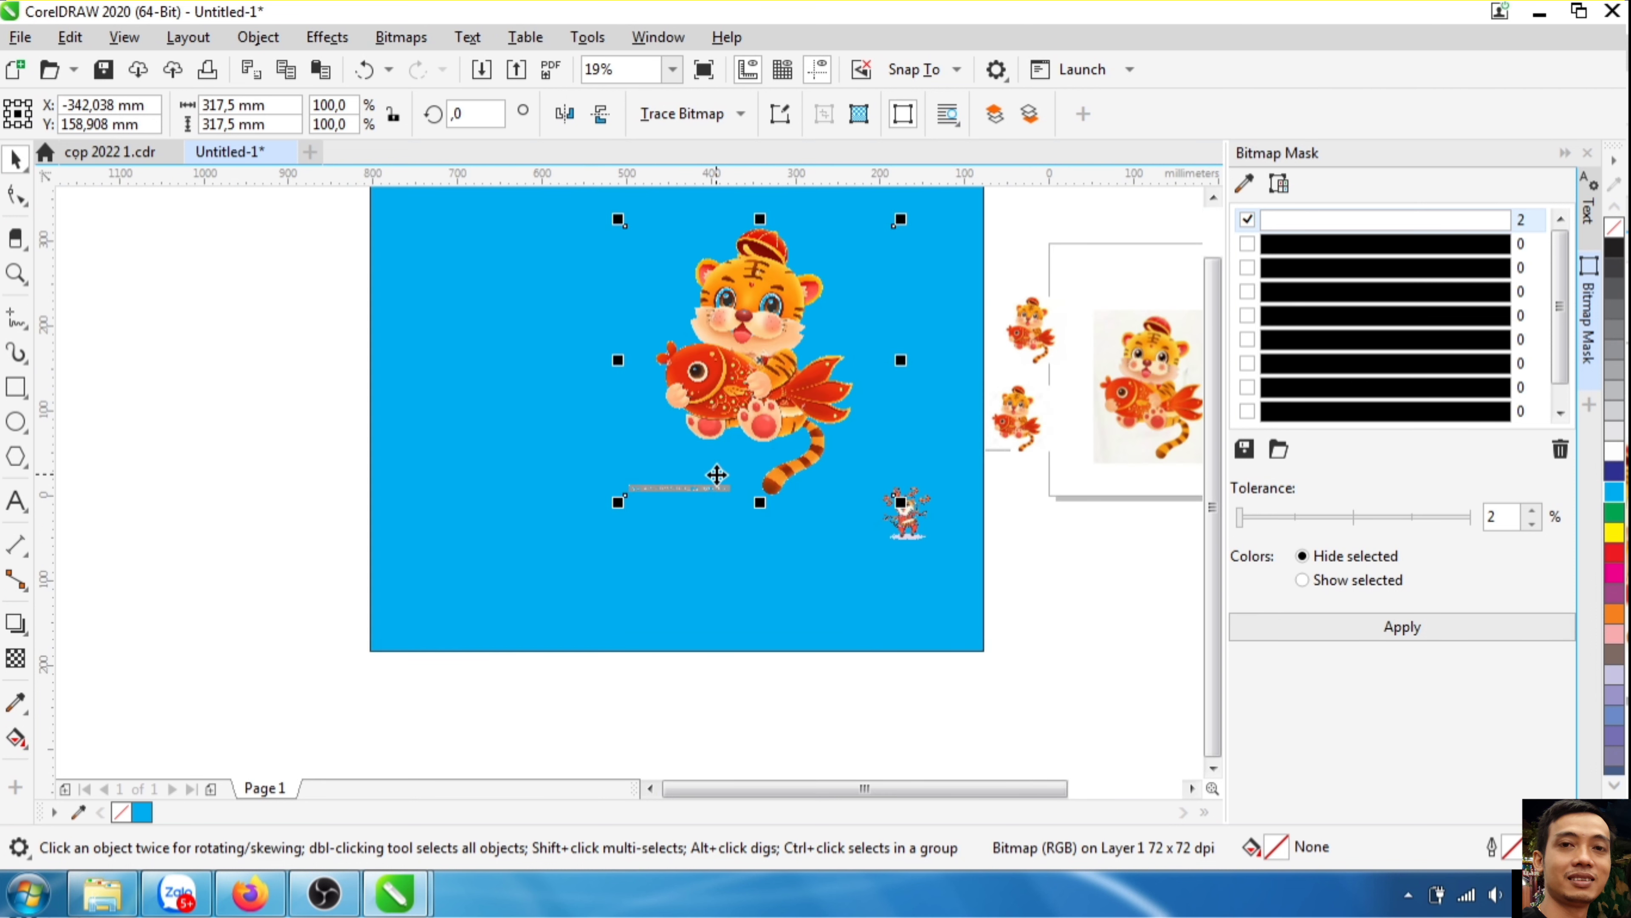
# - Cut the leftover watermark text strip below the masked tiger's feet out of the picture and remove it
pyautogui.click(15, 238)
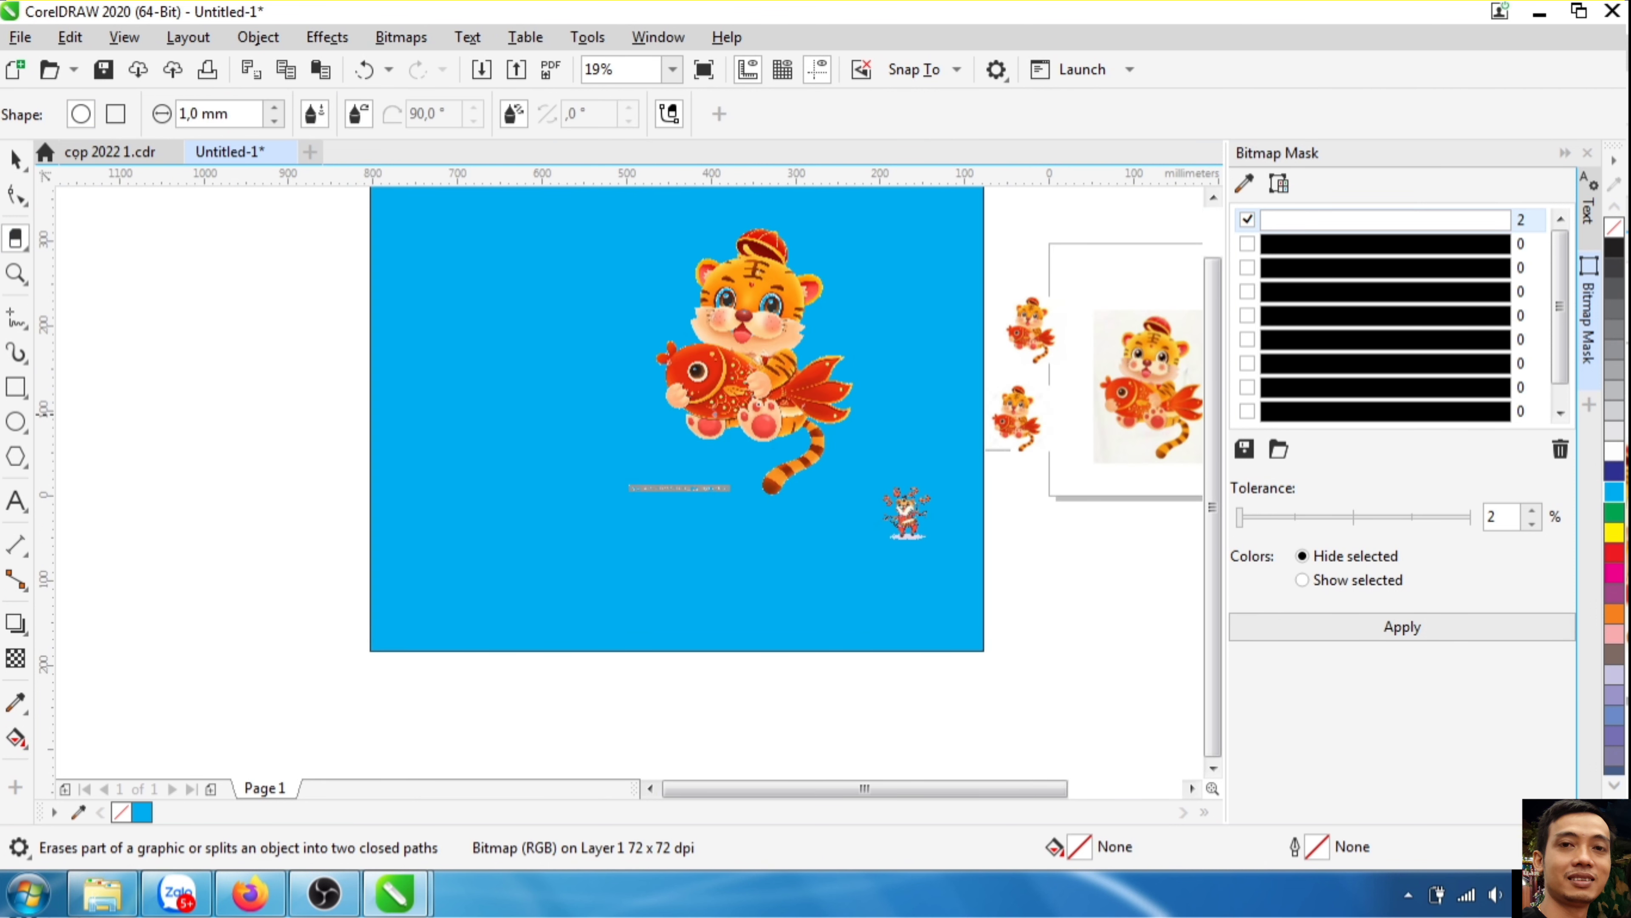
pyautogui.moveTo(671, 449); pyautogui.dragTo(734, 495)
pyautogui.click(15, 159)
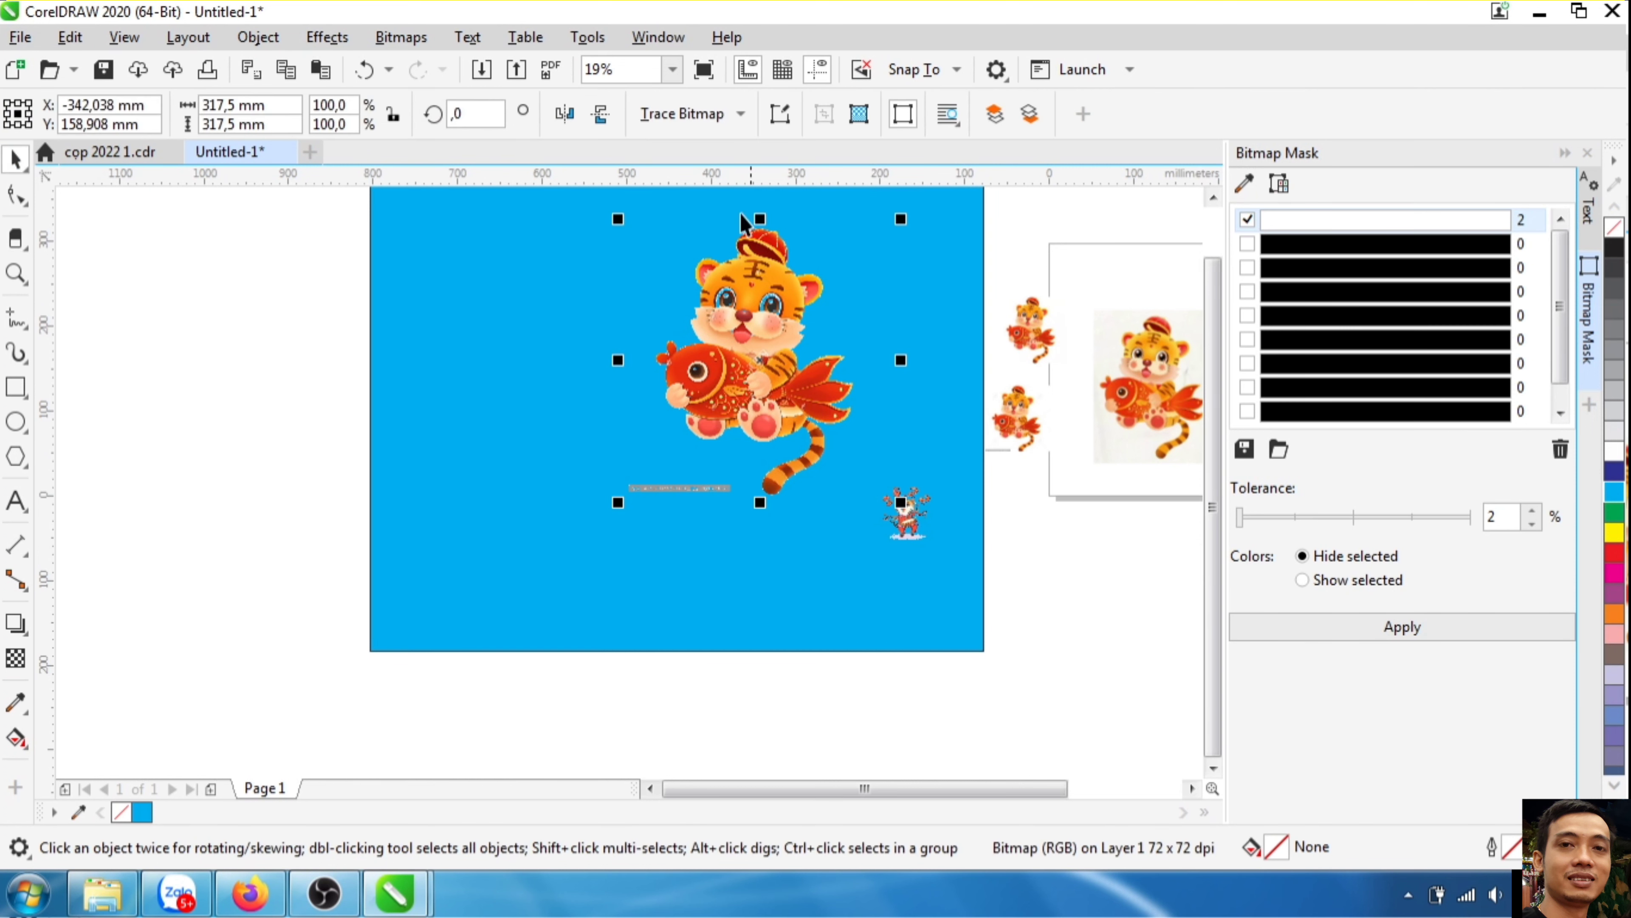
pyautogui.click(778, 346)
pyautogui.keyDown('shift'); pyautogui.click(903, 511); pyautogui.keyUp('shift')
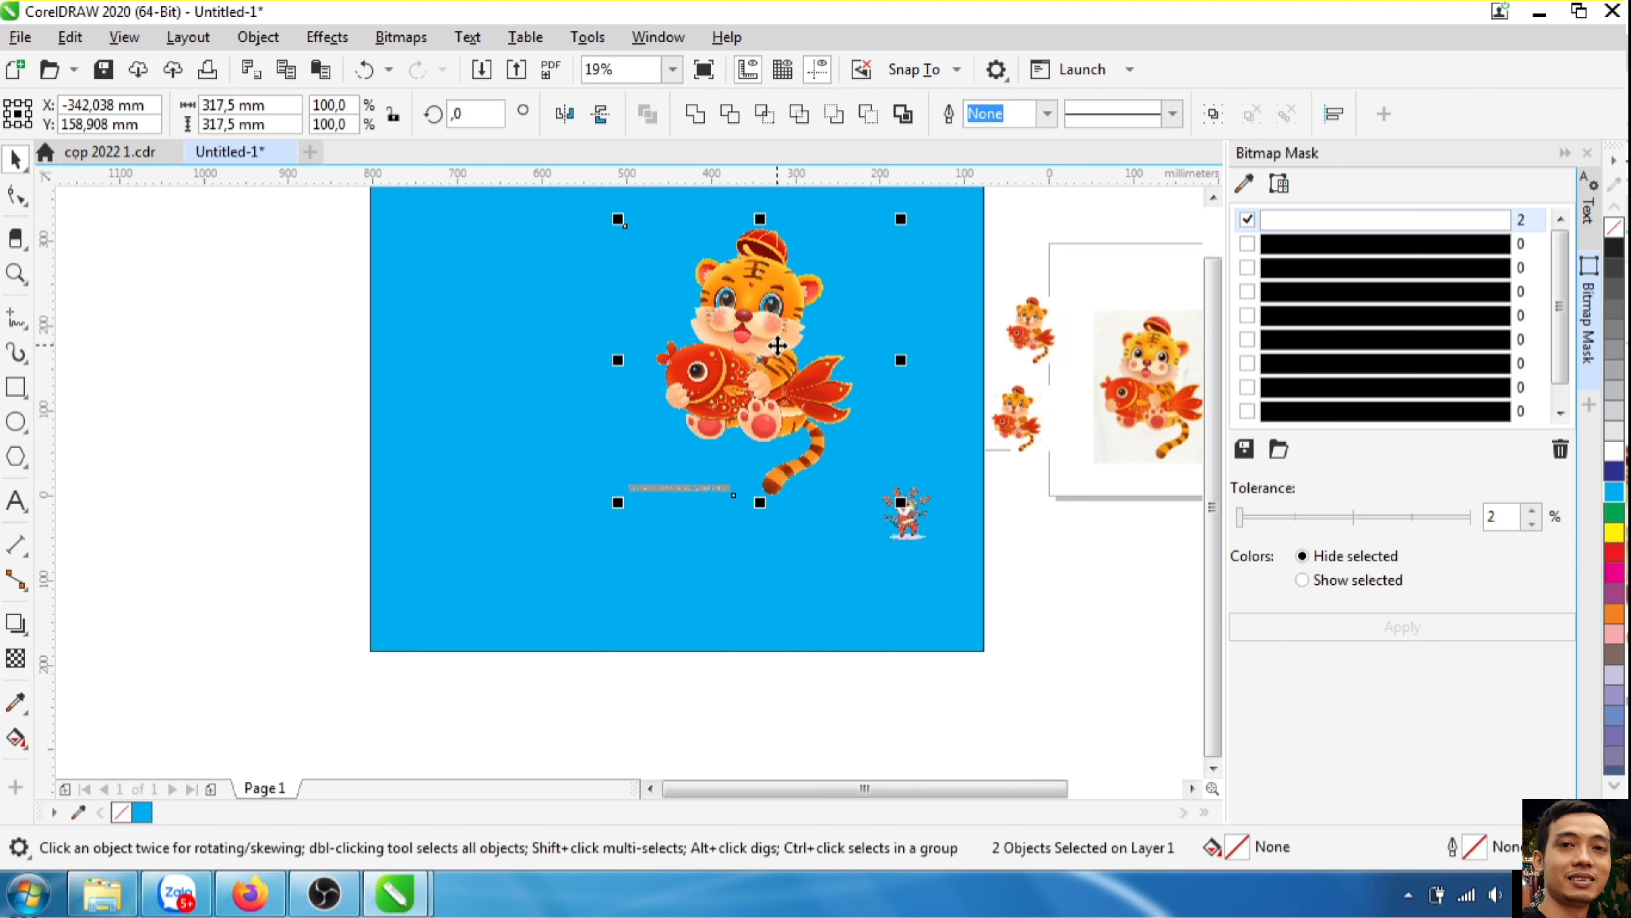
pyautogui.click(674, 490)
pyautogui.keyDown('alt'); pyautogui.click(662, 492); pyautogui.keyUp('alt')
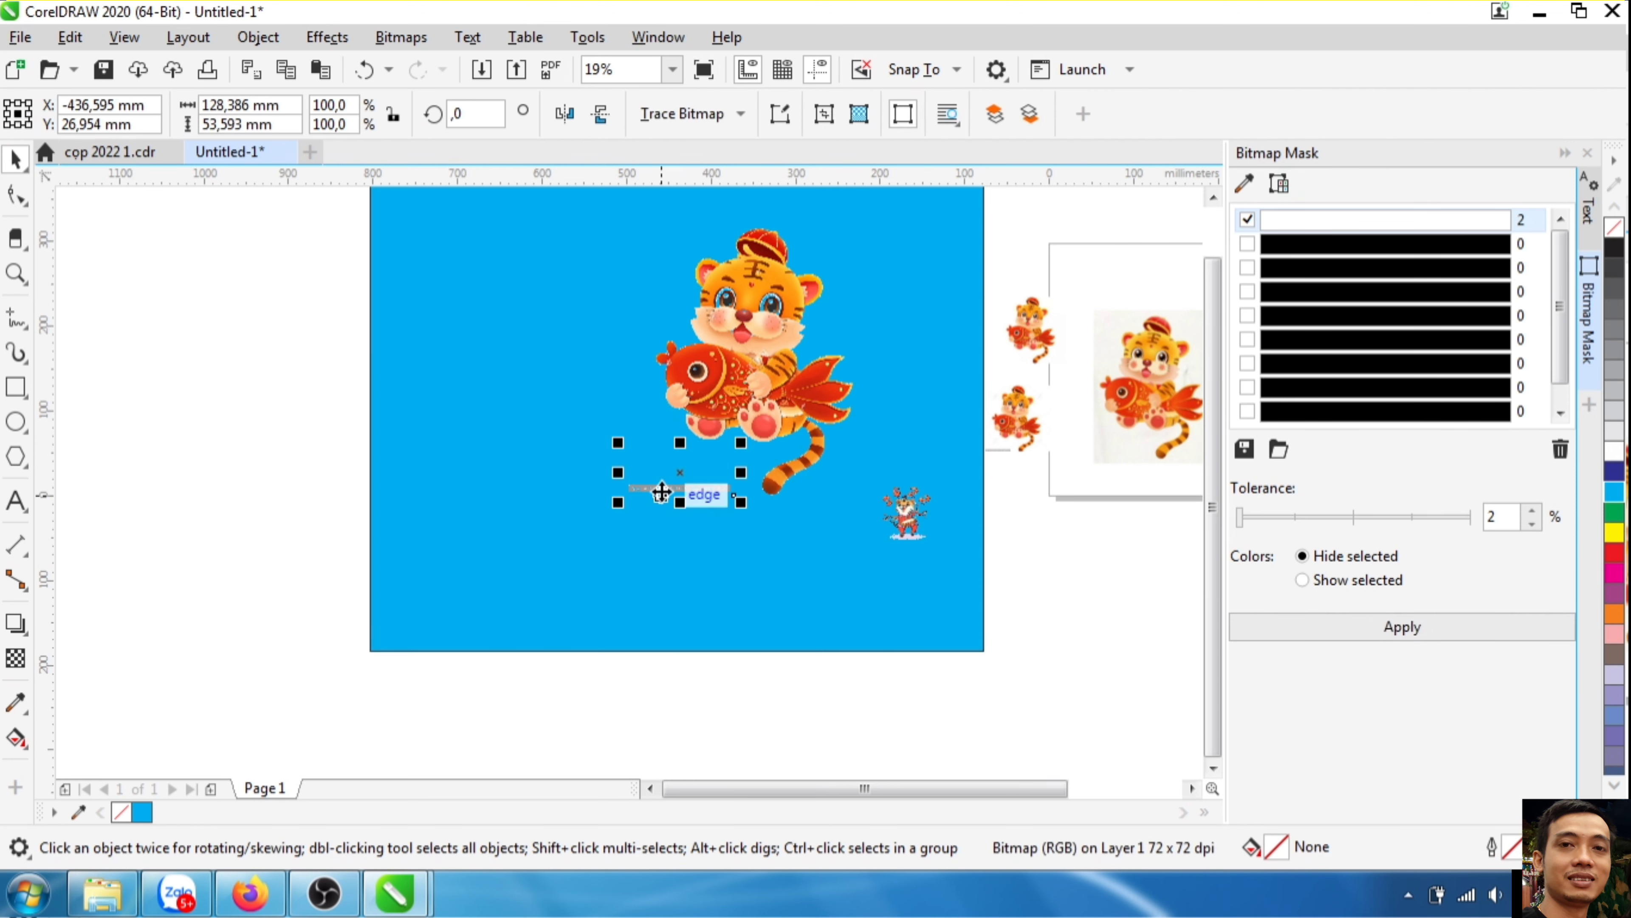
pyautogui.press('Escape')
pyautogui.scroll(3, 747, 455)
pyautogui.click(768, 546)
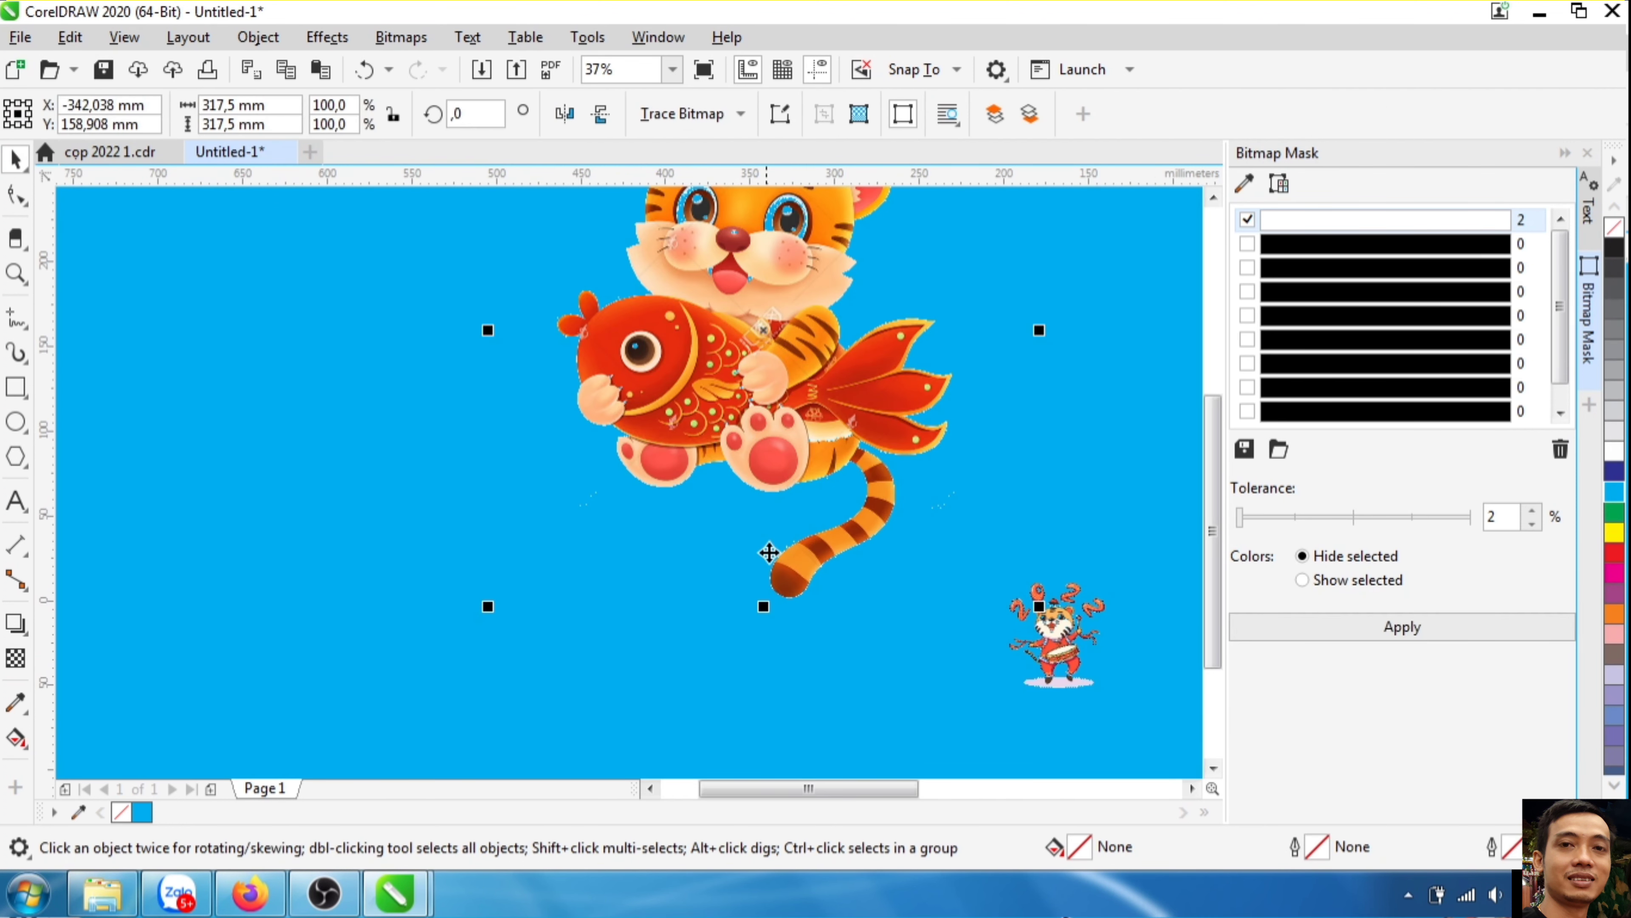
# - Shift the masked tiger across the blue rectangle to check it, and move it above the page at about X 273 mm, Y 433 mm
pyautogui.scroll(-6, 768, 546)
pyautogui.click(659, 559)
pyautogui.scroll(3, 659, 553)
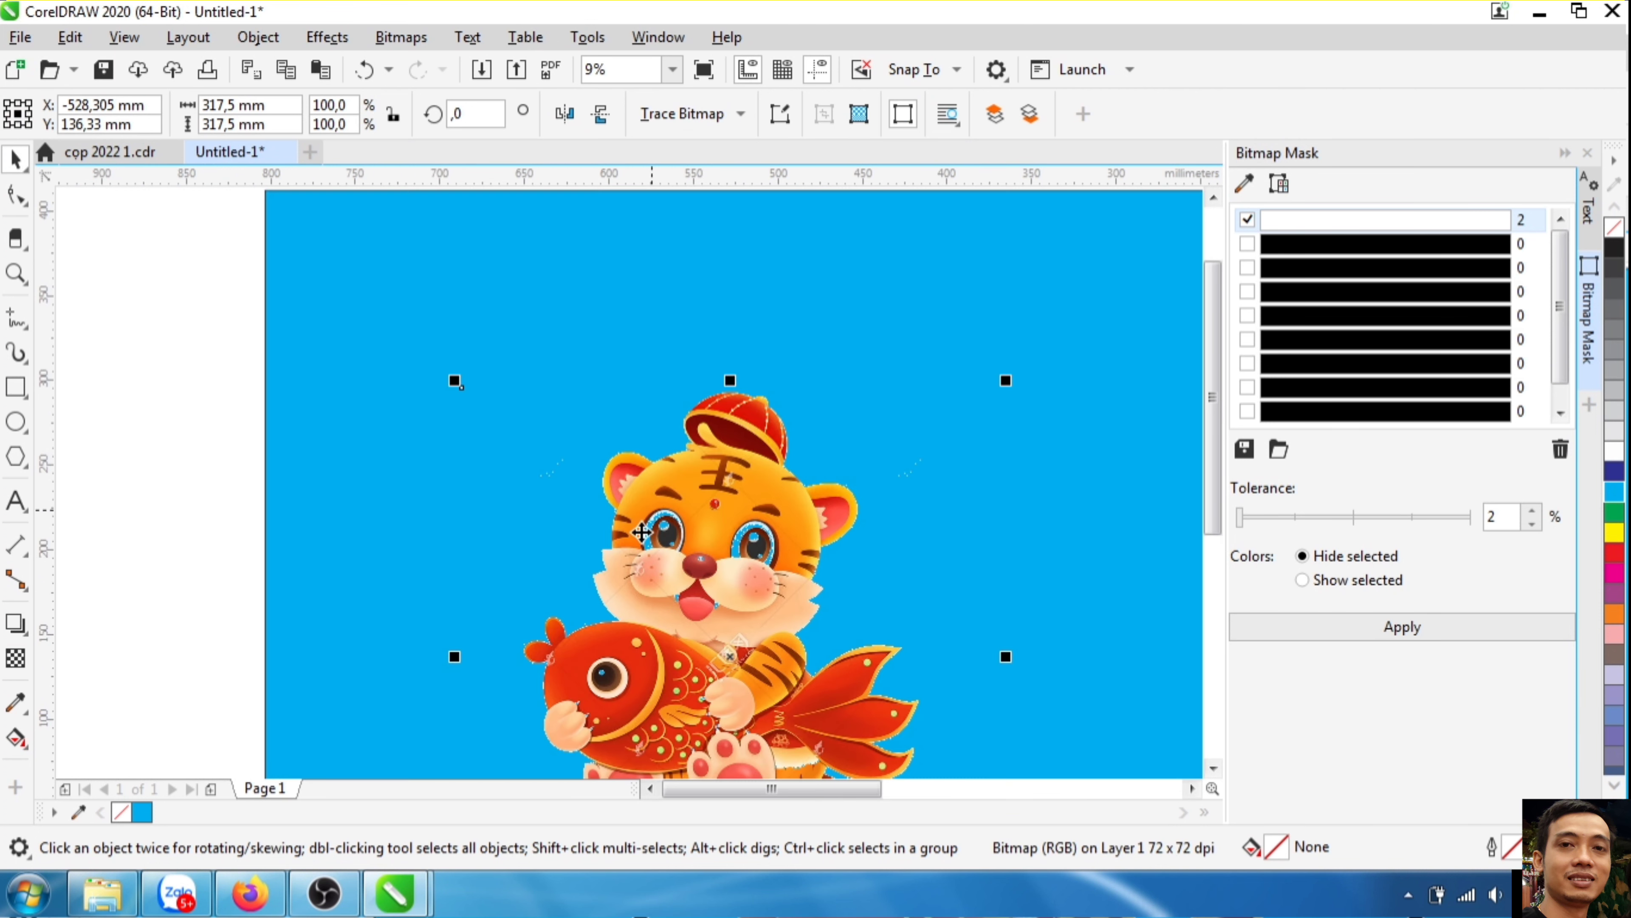
pyautogui.scroll(-2, 693, 502)
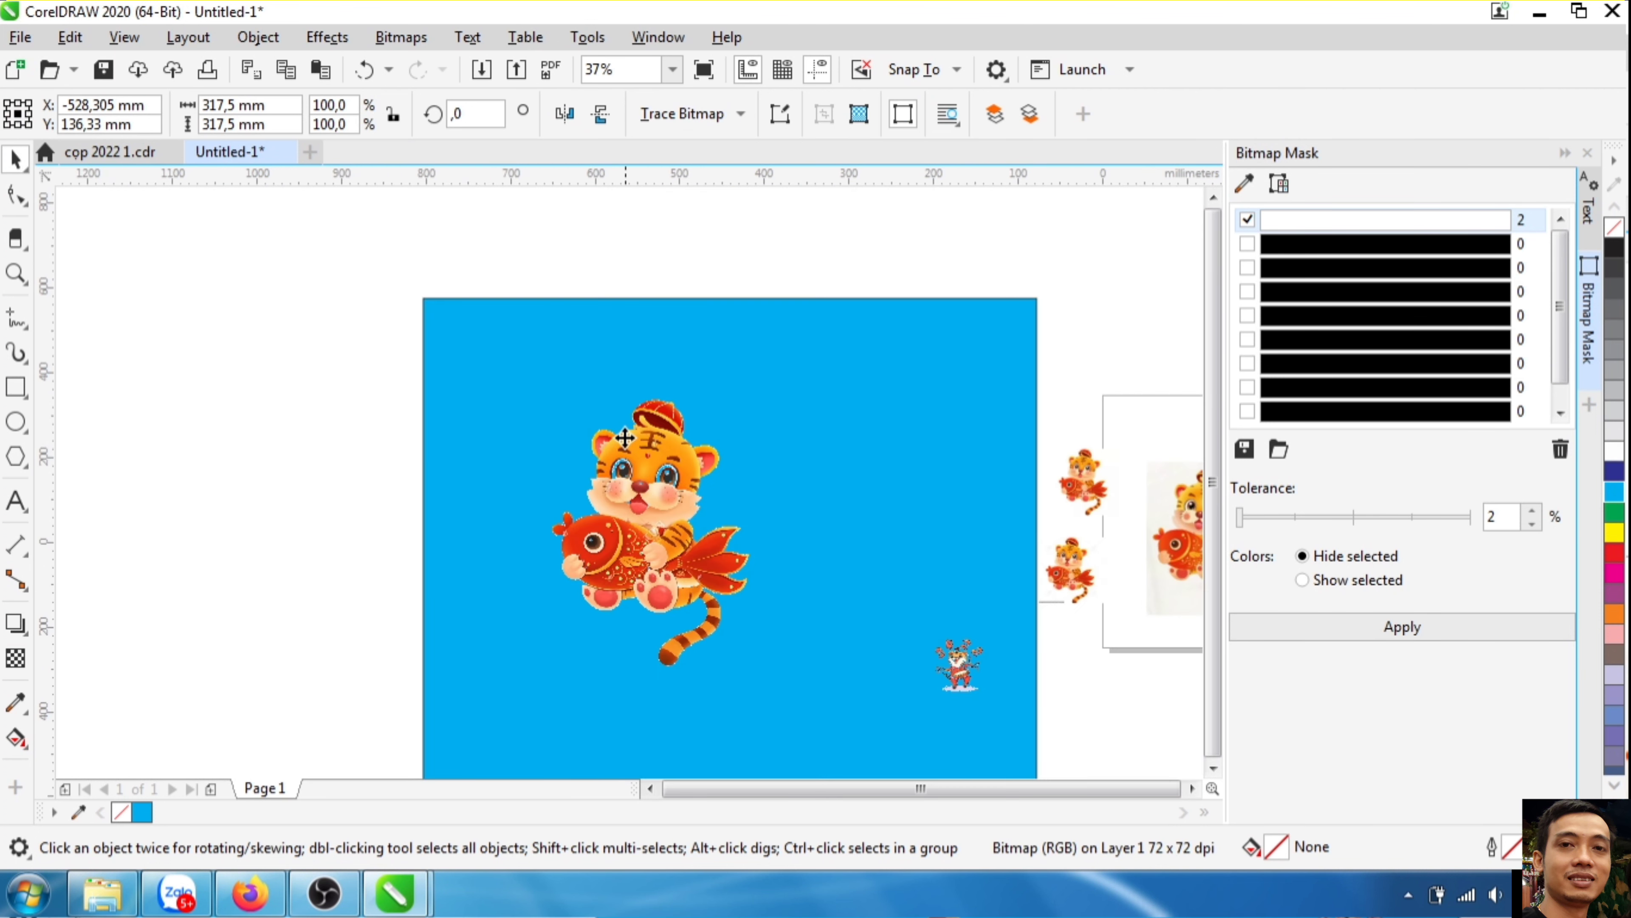
pyautogui.scroll(-2, 624, 438)
pyautogui.moveTo(625, 437); pyautogui.dragTo(980, 374)
pyautogui.scroll(2, 973, 370)
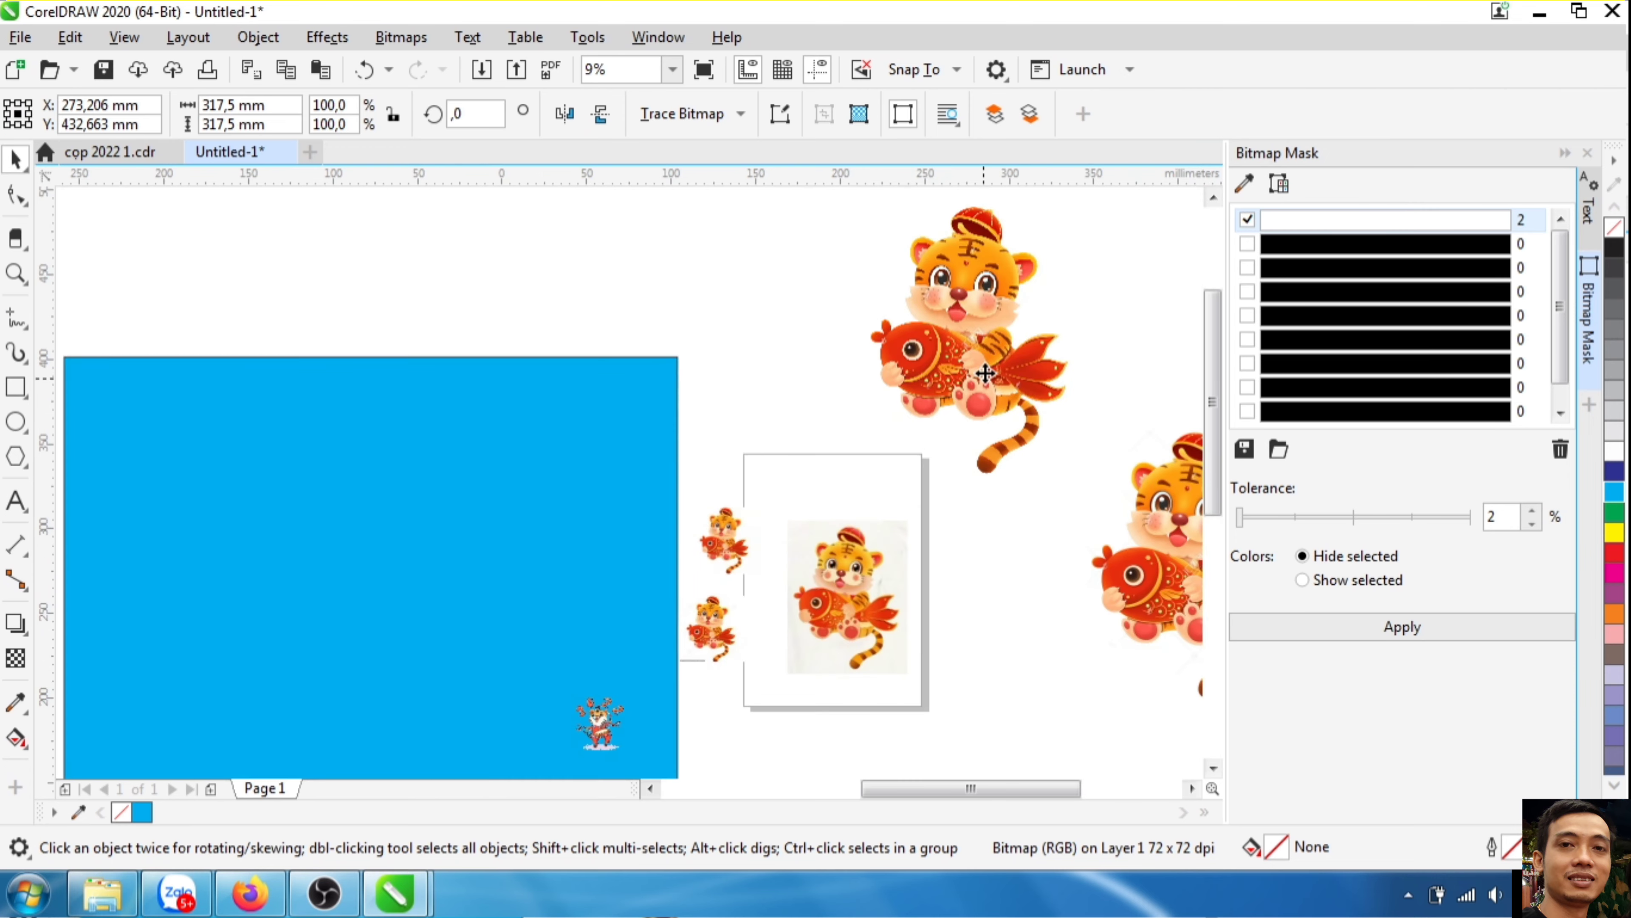
# - Compare the watermark remnants on the masked tiger above the page with those on the trimmed tiger close up
pyautogui.scroll(2, 982, 379)
pyautogui.scroll(-2, 982, 378)
pyautogui.scroll(2, 884, 365)
pyautogui.scroll(-2, 888, 368)
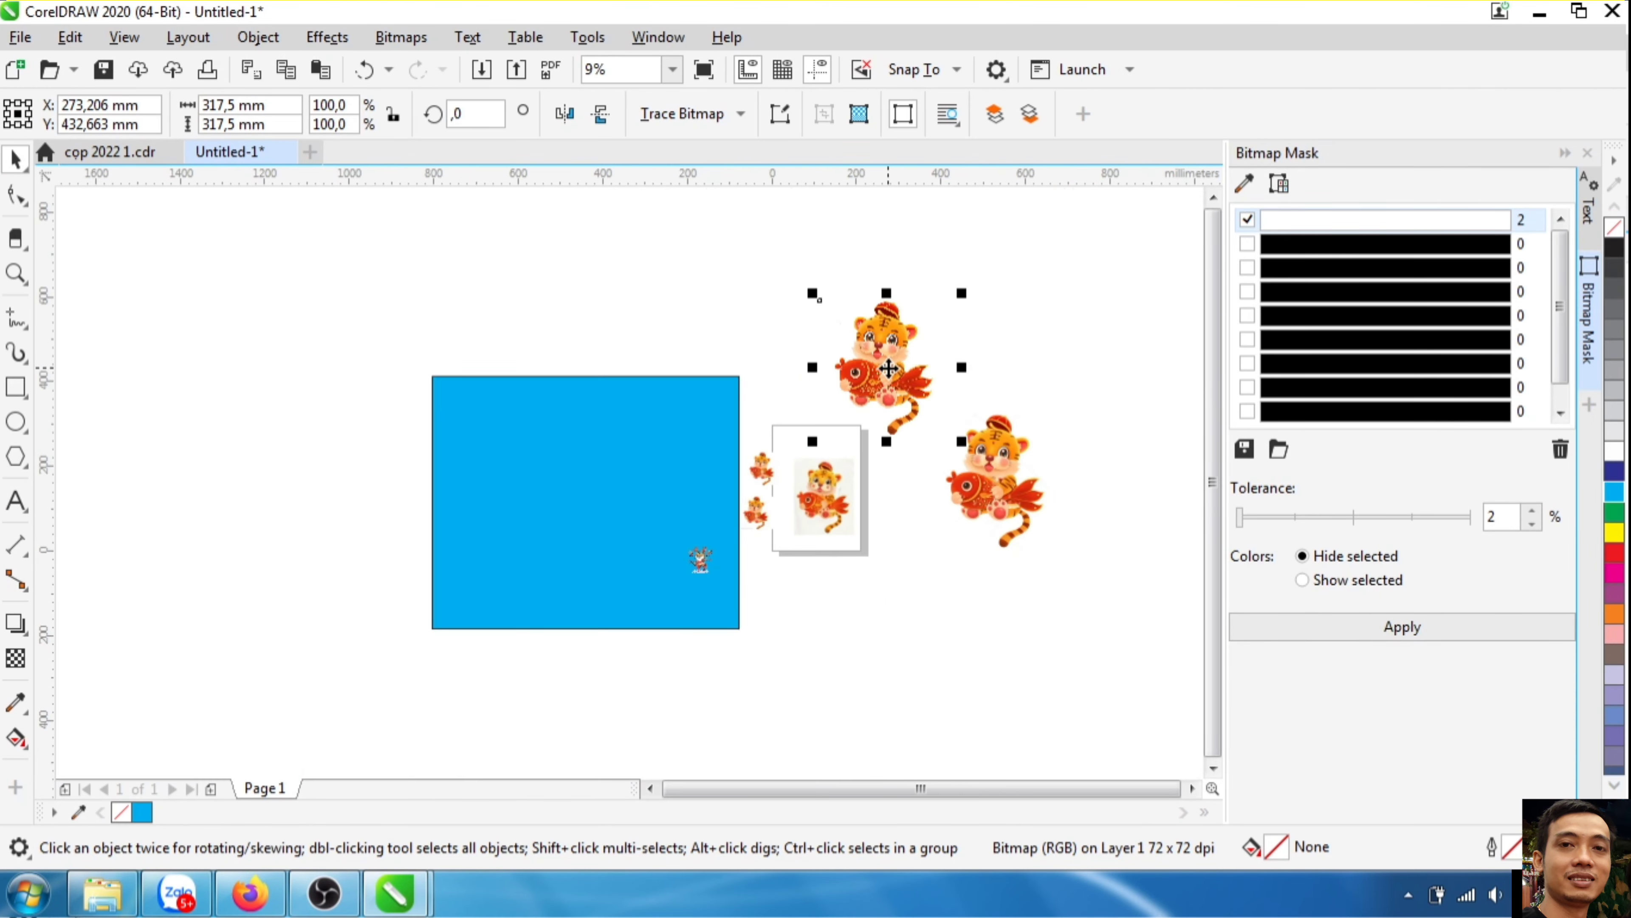
pyautogui.scroll(6, 954, 437)
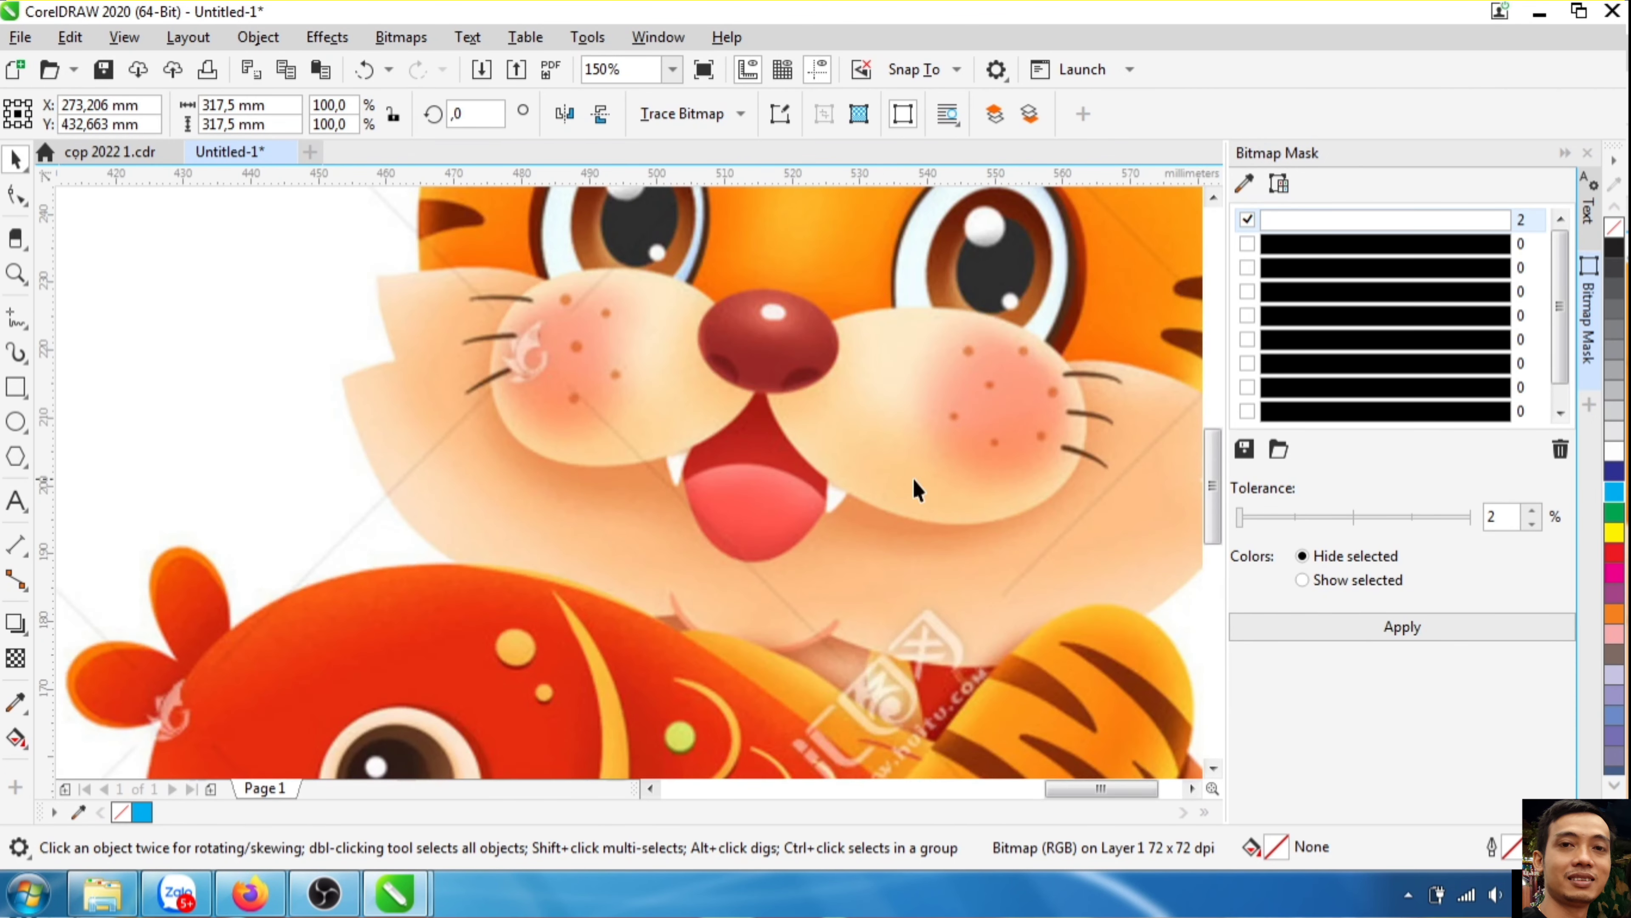
pyautogui.scroll(-1, 917, 493)
pyautogui.scroll(-5, 917, 494)
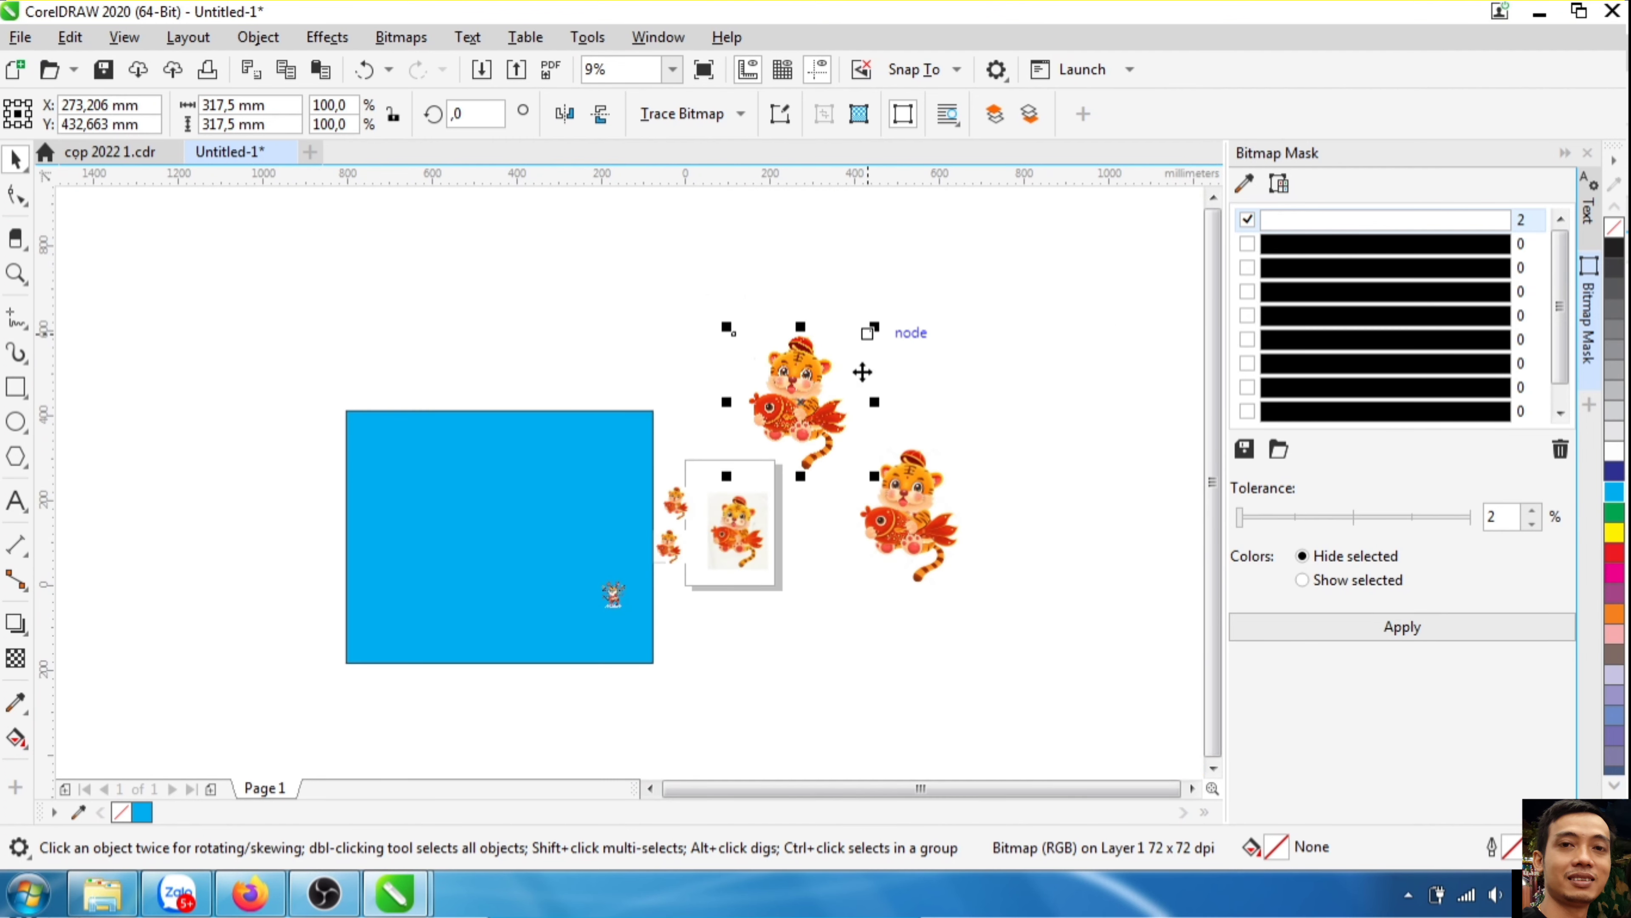
pyautogui.moveTo(889, 293); pyautogui.dragTo(799, 360)
pyautogui.scroll(8, 799, 360)
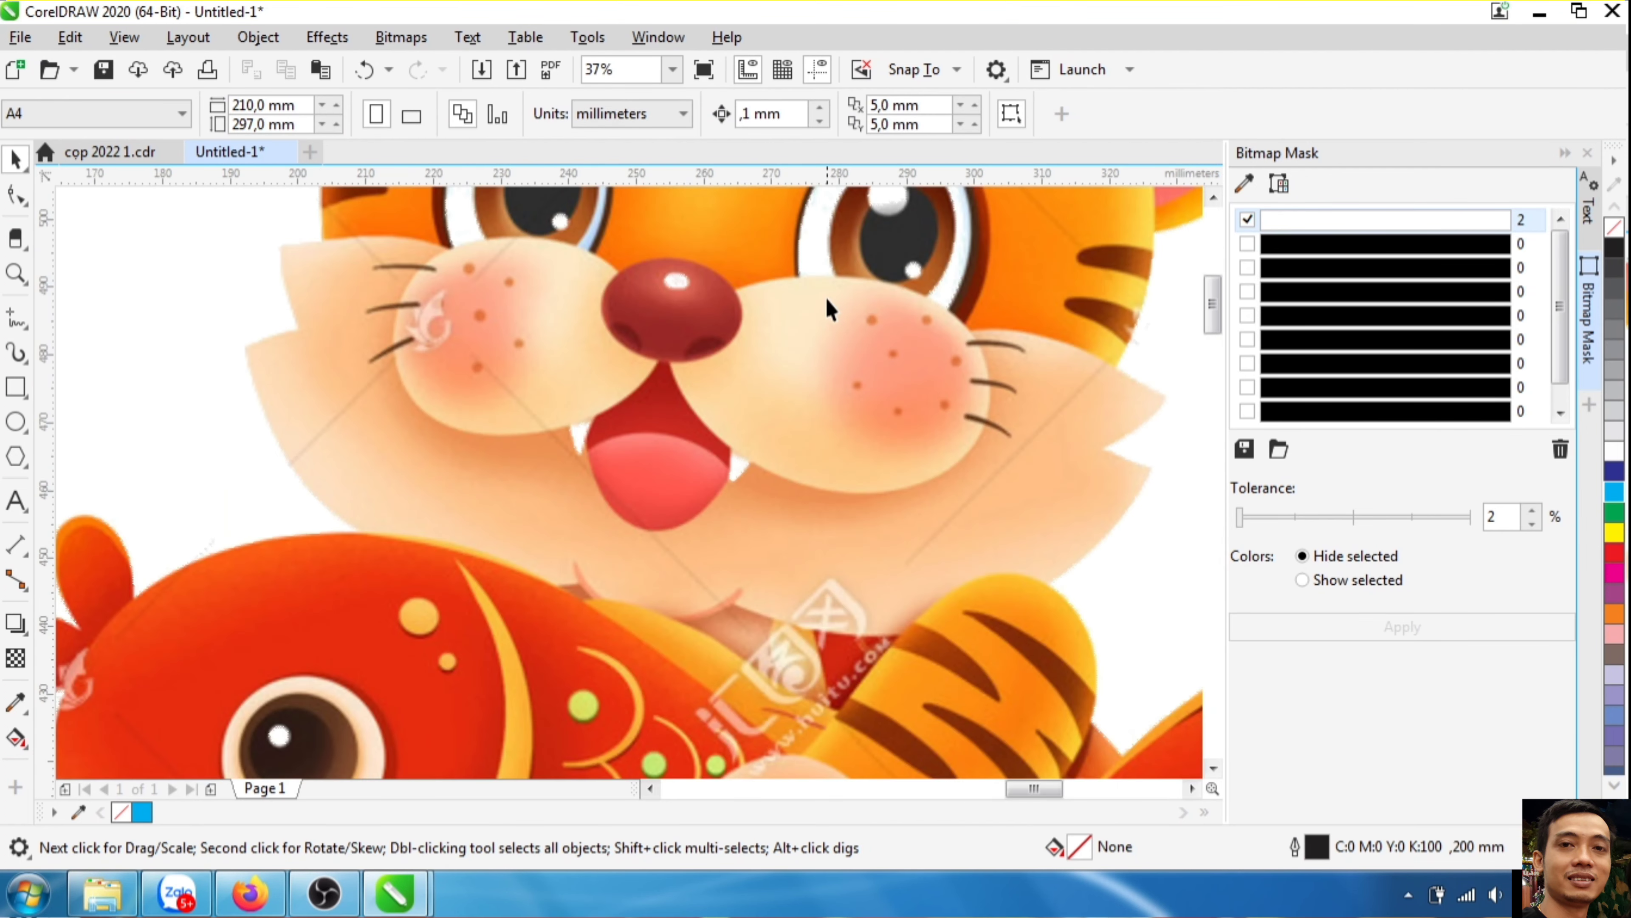
pyautogui.scroll(-2, 831, 309)
pyautogui.scroll(-5, 921, 521)
pyautogui.scroll(5, 910, 565)
pyautogui.scroll(-5, 910, 565)
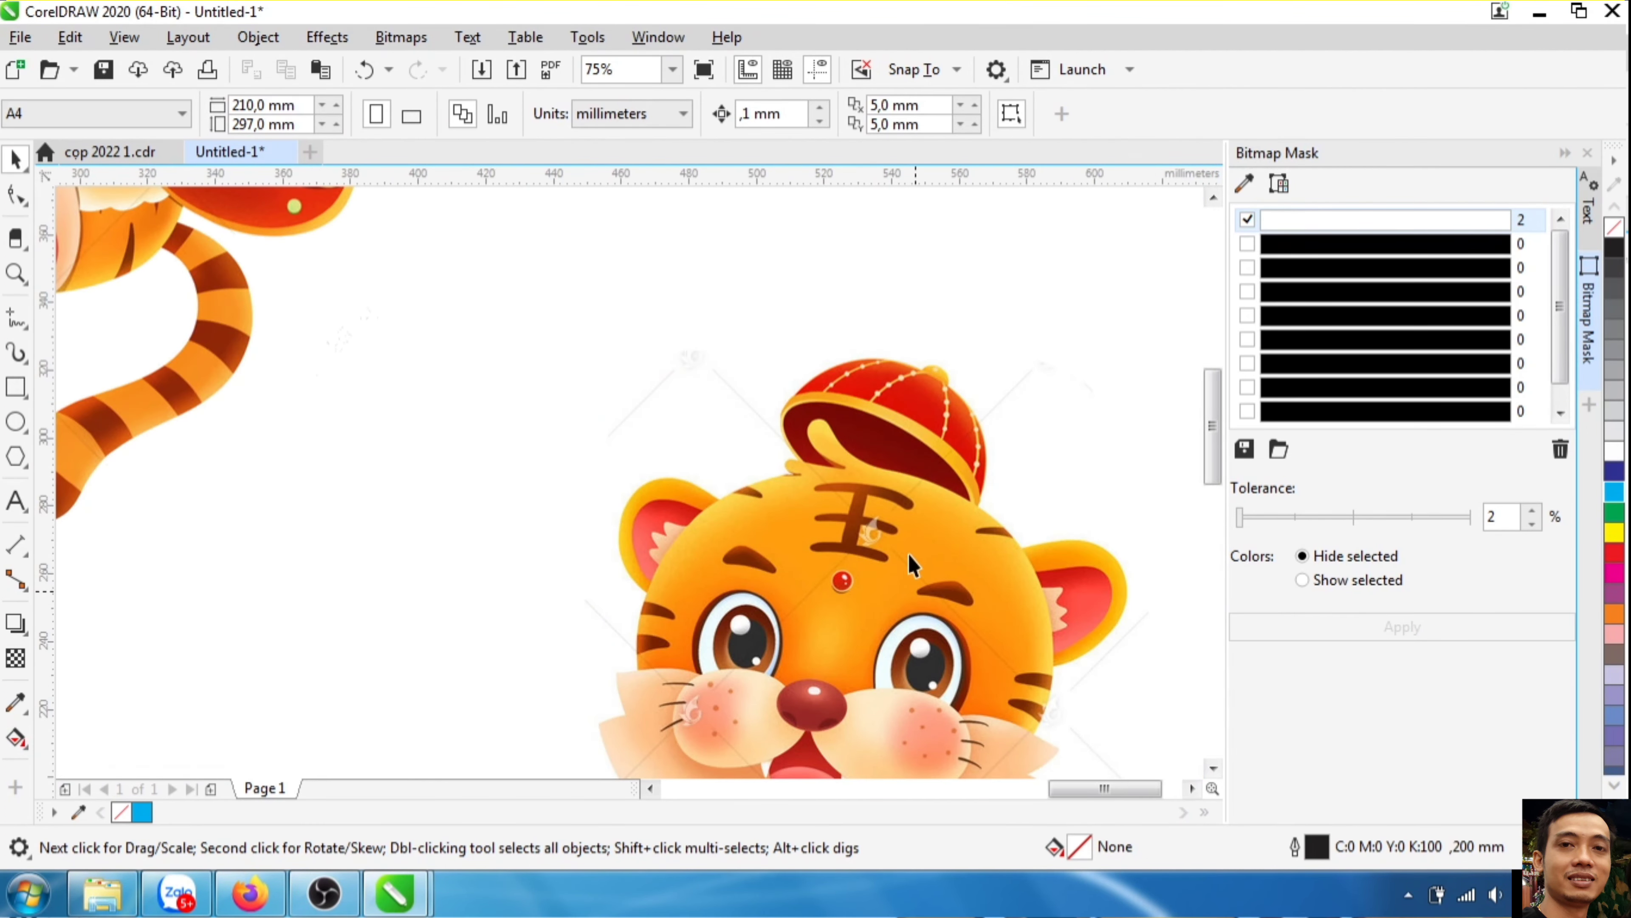
# - Delete the masked tiger, the reference photo on the page and the two small tiger pictures beside it
pyautogui.click(895, 555)
pyautogui.doubleClick(692, 367)
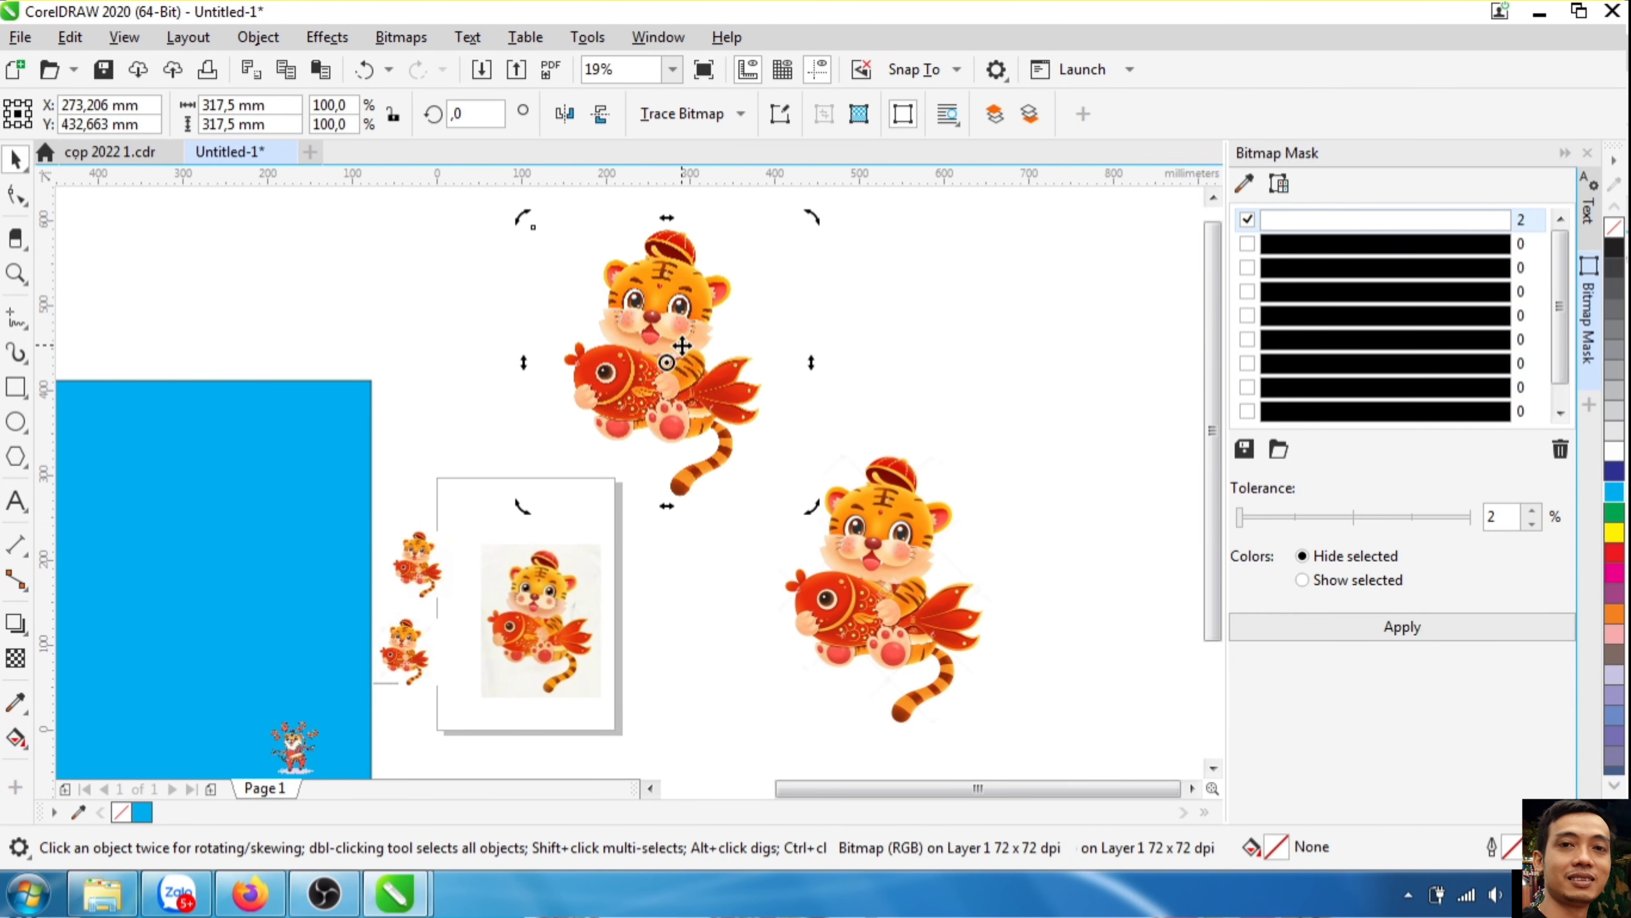
pyautogui.press('Delete')
pyautogui.click(507, 620)
pyautogui.press('Delete')
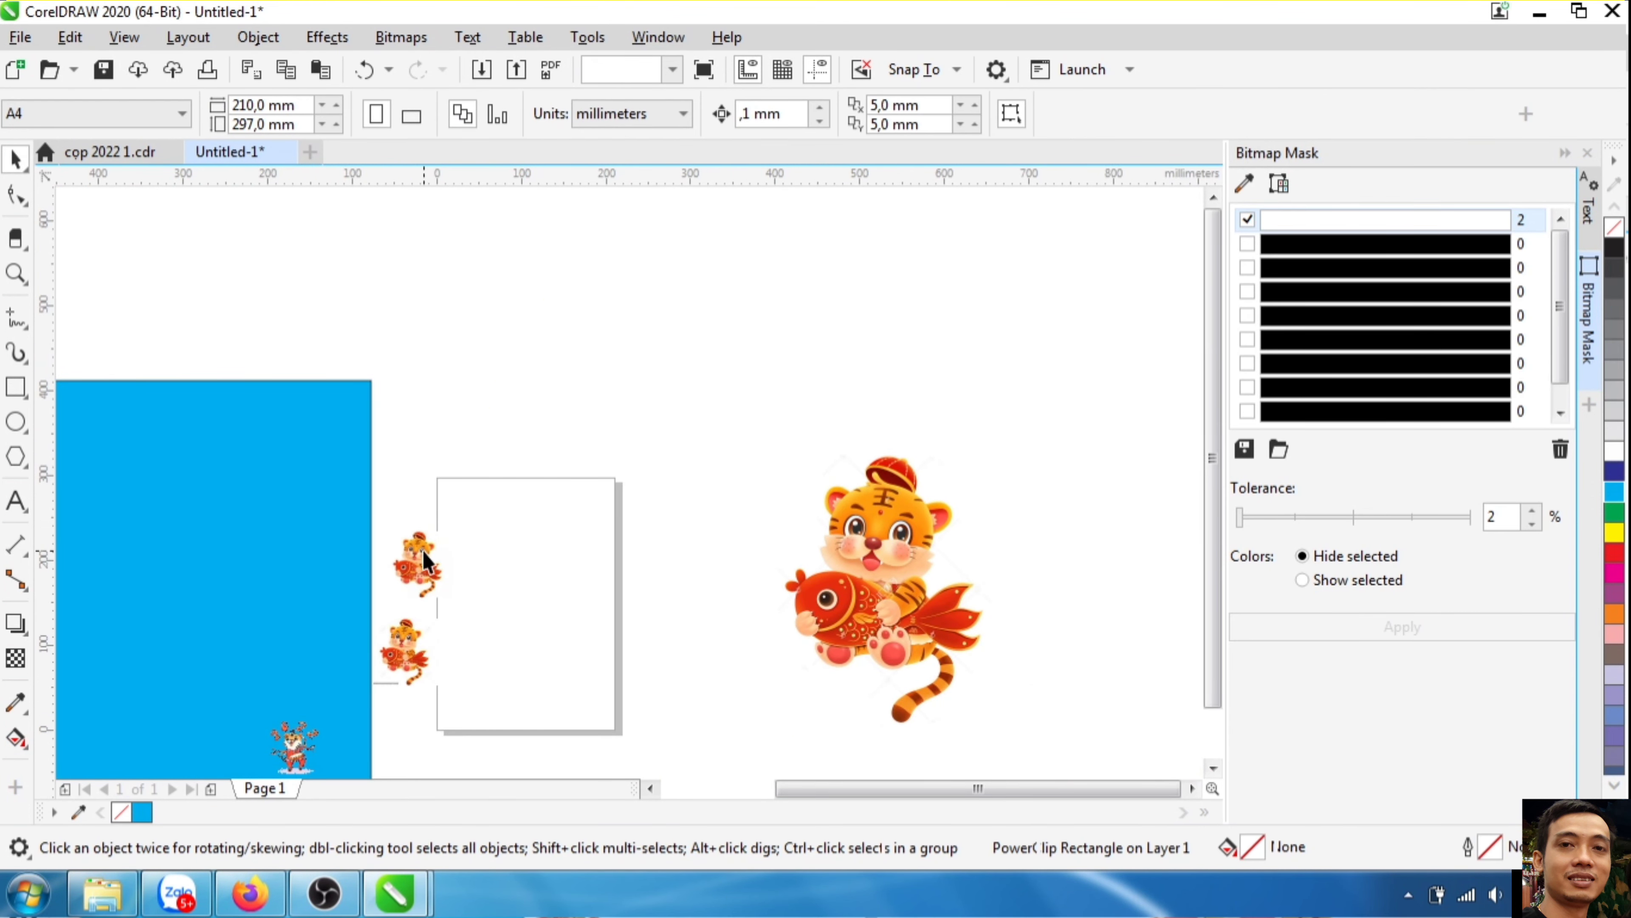
pyautogui.click(417, 561)
pyautogui.press('Delete')
pyautogui.click(404, 649)
pyautogui.press('Delete')
# - Delete the blue rectangle together with the small tiger figure on it
pyautogui.scroll(-1, 613, 415)
pyautogui.moveTo(617, 326); pyautogui.dragTo(151, 677)
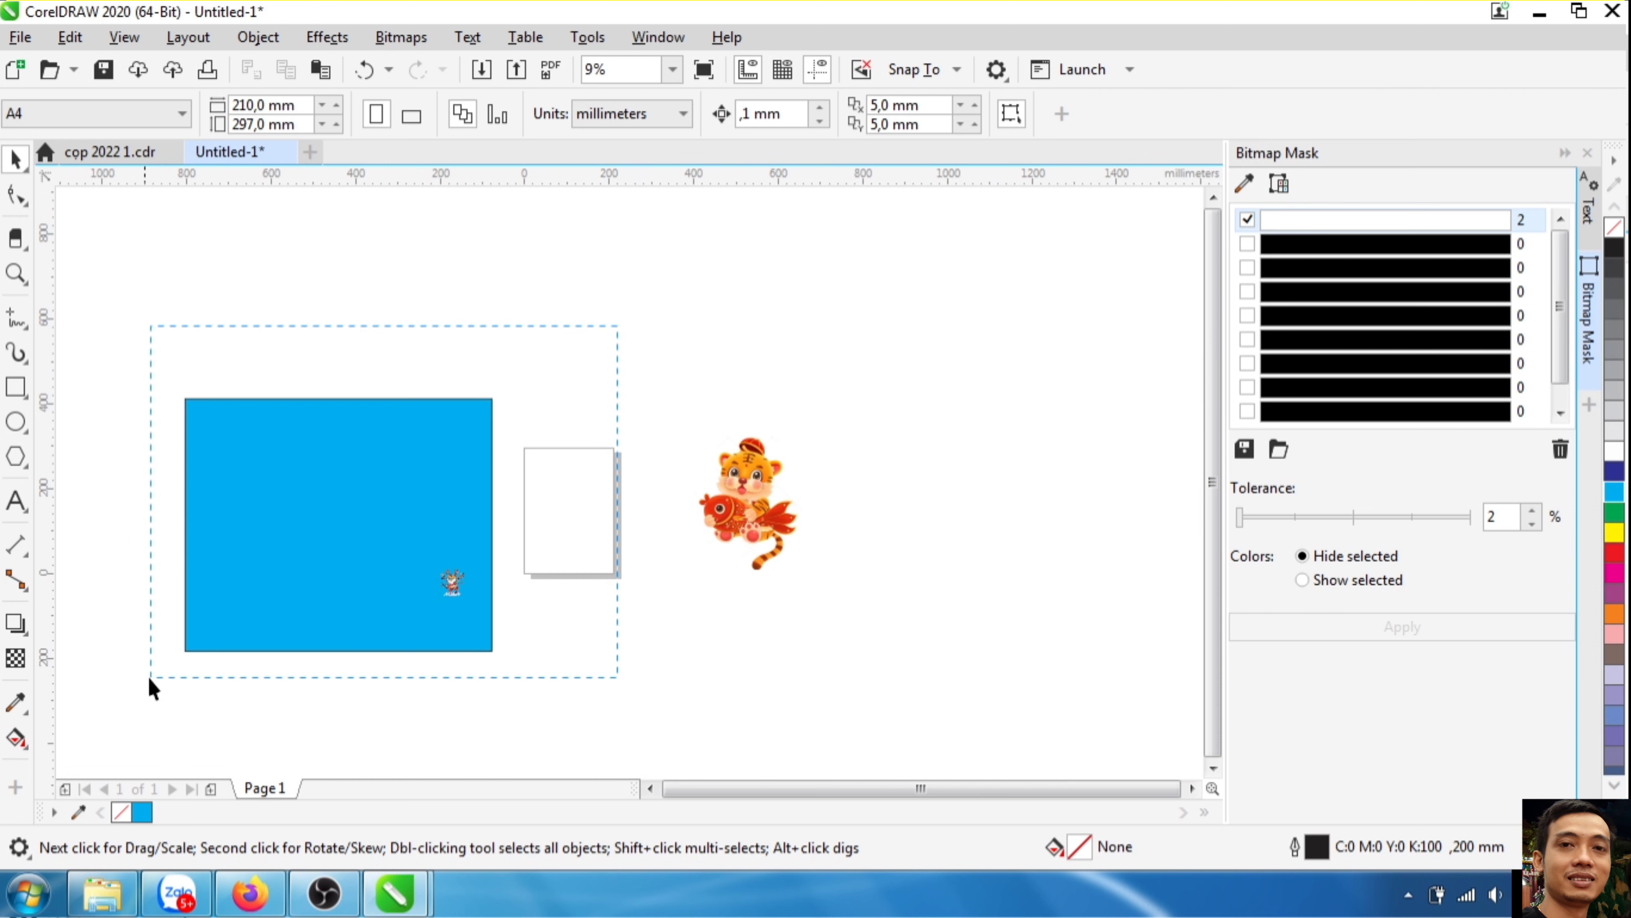
pyautogui.press('Delete')
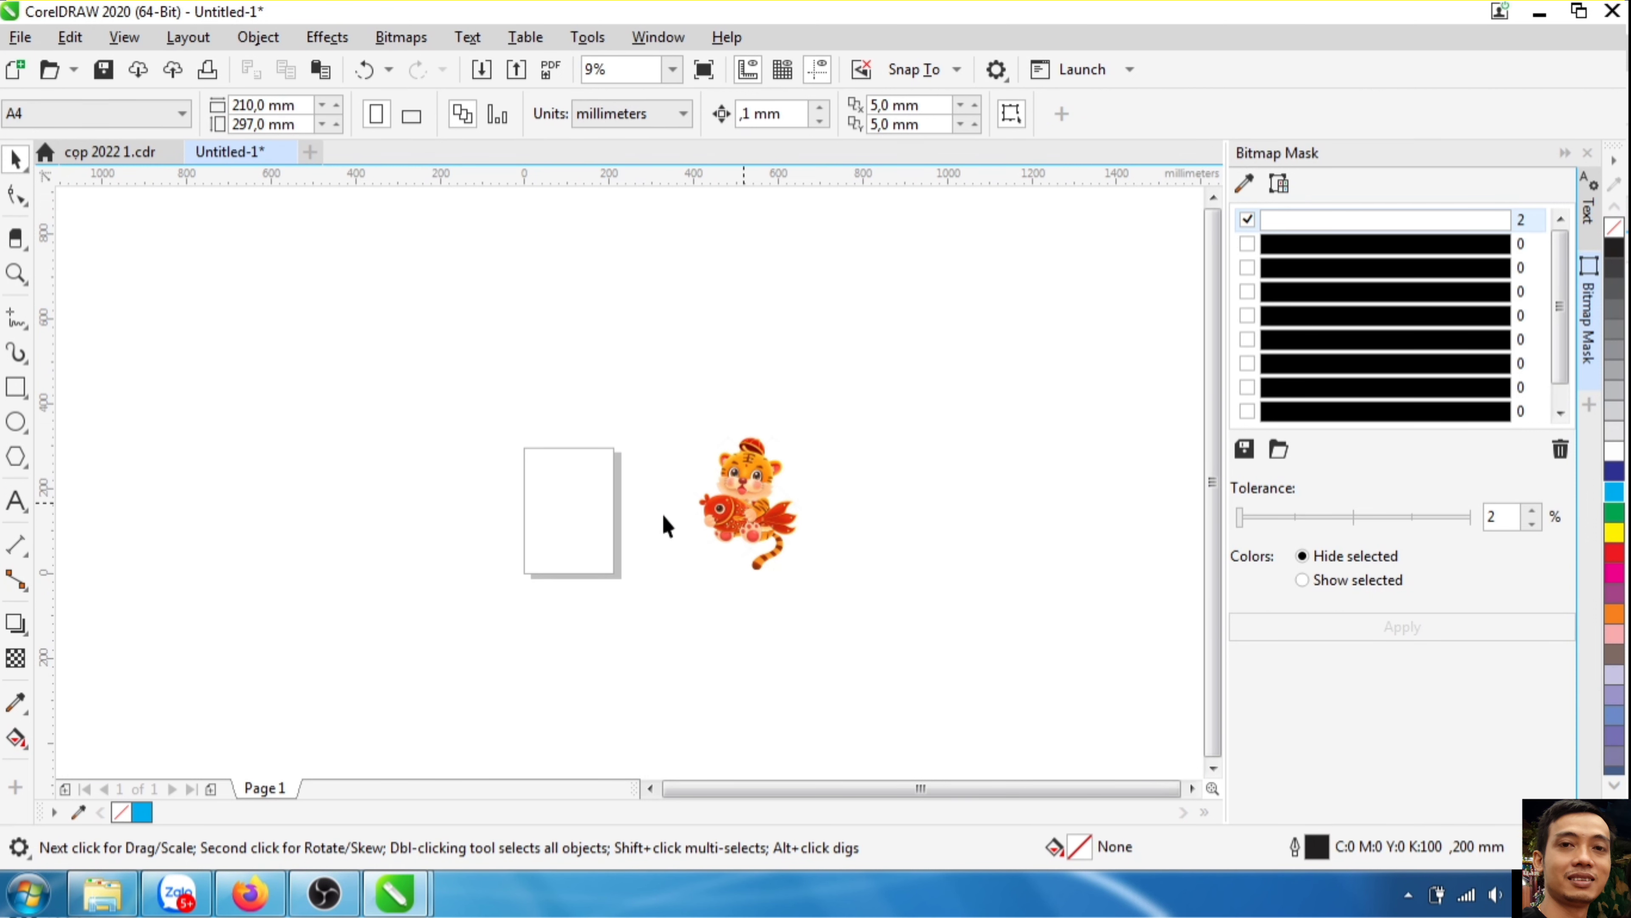
# - Move the remaining trimmed tiger picture onto the page at about X 103 mm, Y 129 mm
pyautogui.moveTo(751, 520); pyautogui.dragTo(568, 523)
pyautogui.scroll(3, 572, 537)
pyautogui.scroll(-3, 683, 532)
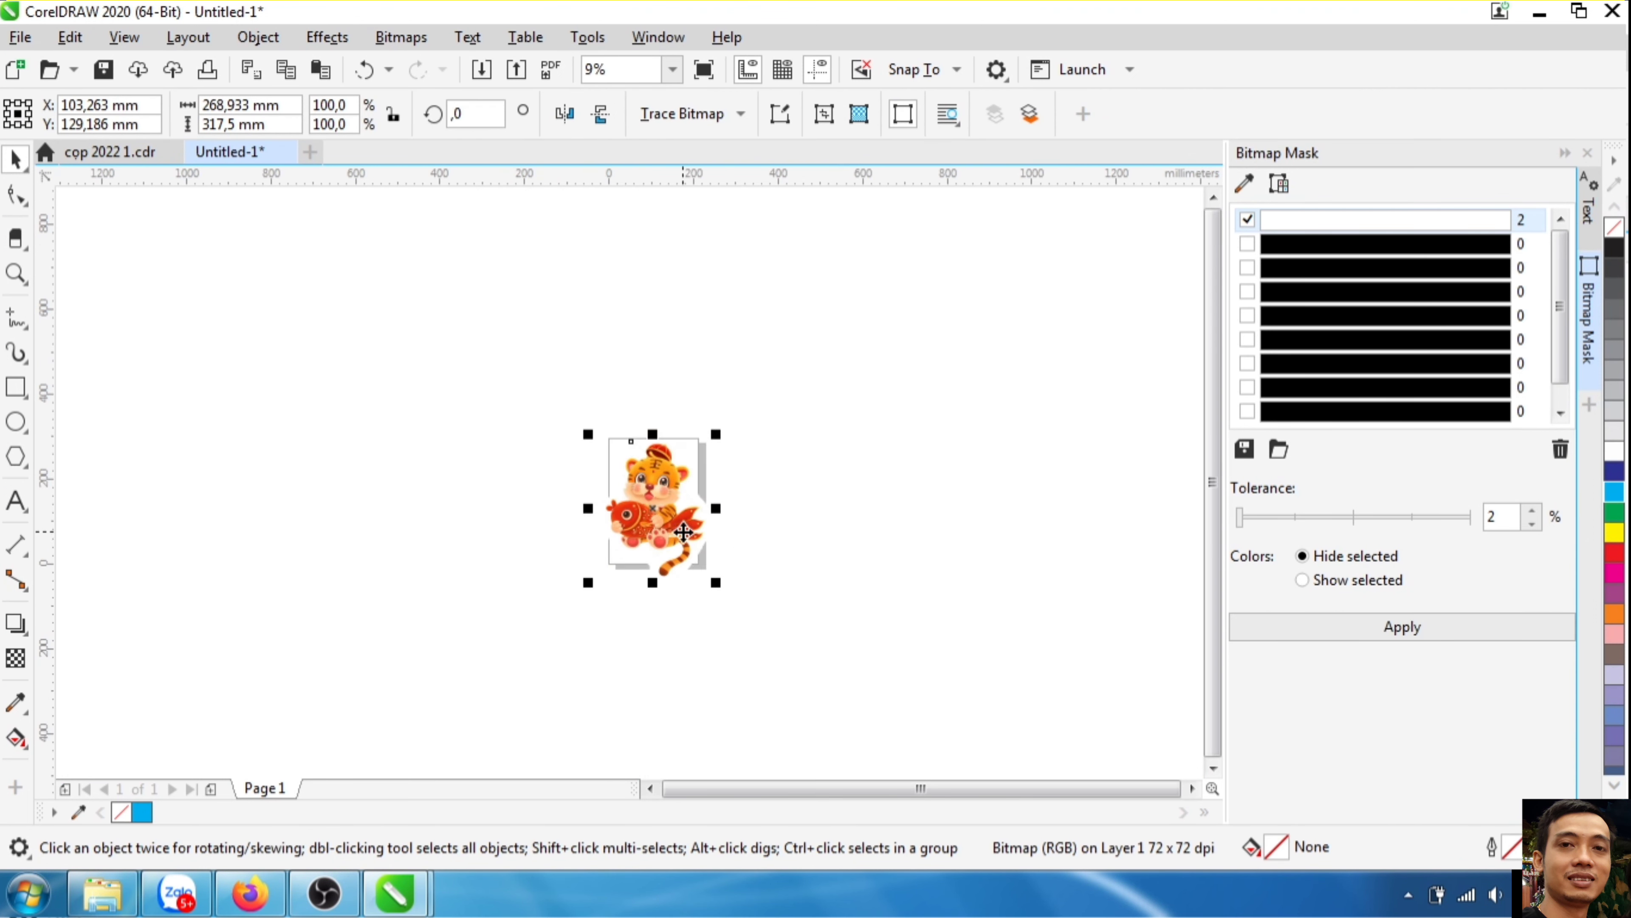
# - Switch to Zalo and browse the shirt sample pictures in the cloud chat, examining the TẾT 2022 T-shirt design
pyautogui.click(177, 894)
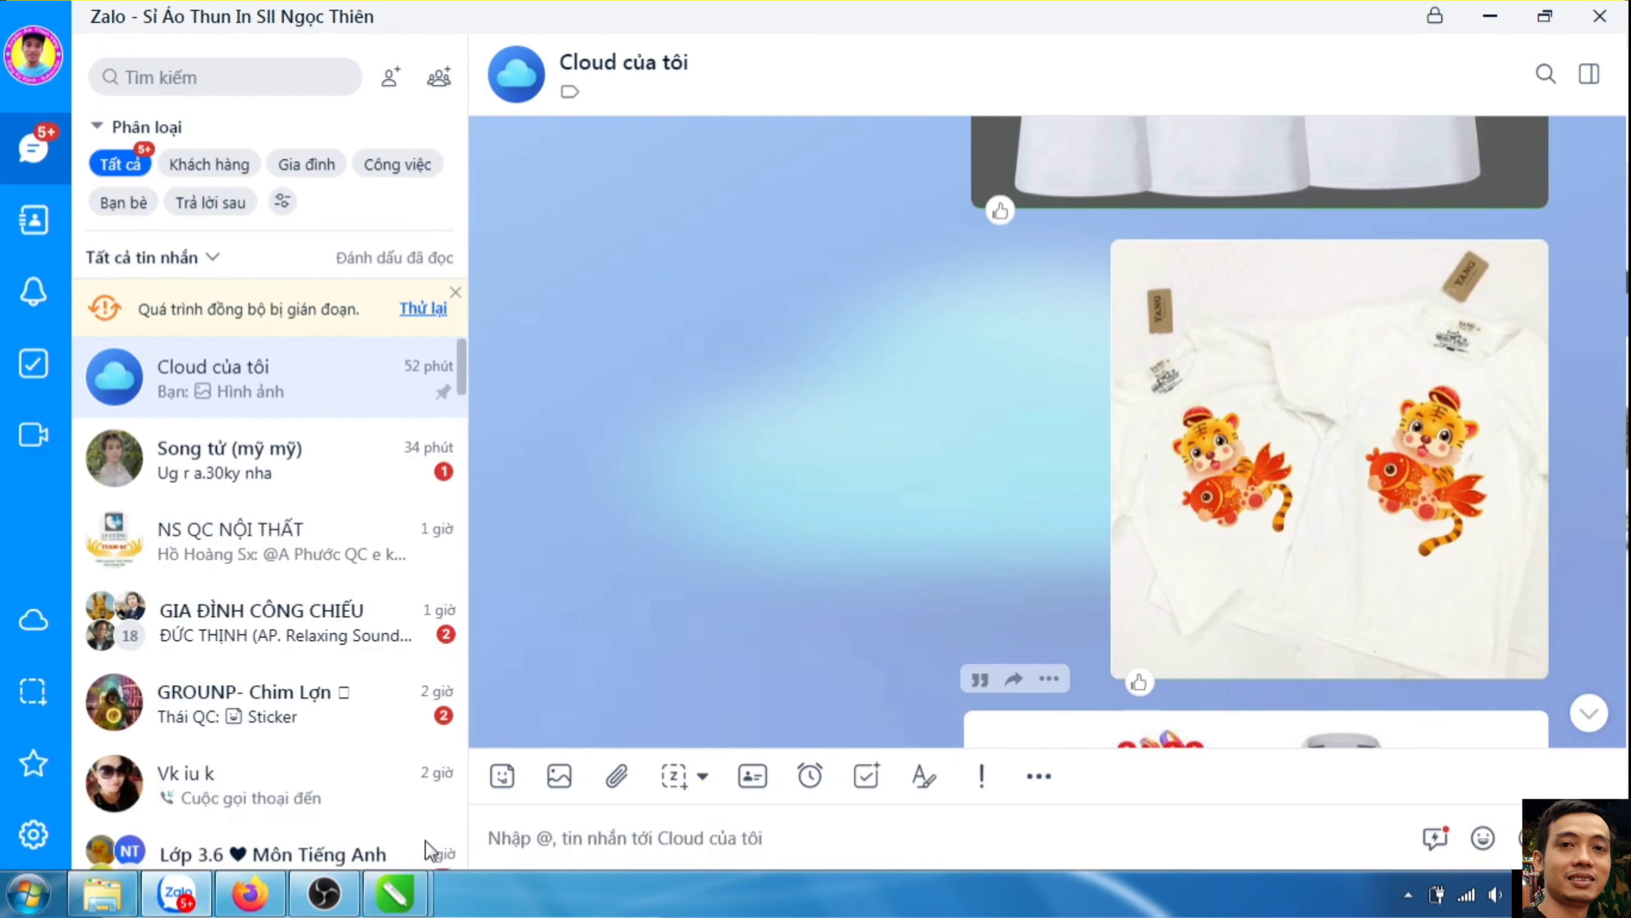
pyautogui.scroll(-6, 1417, 491)
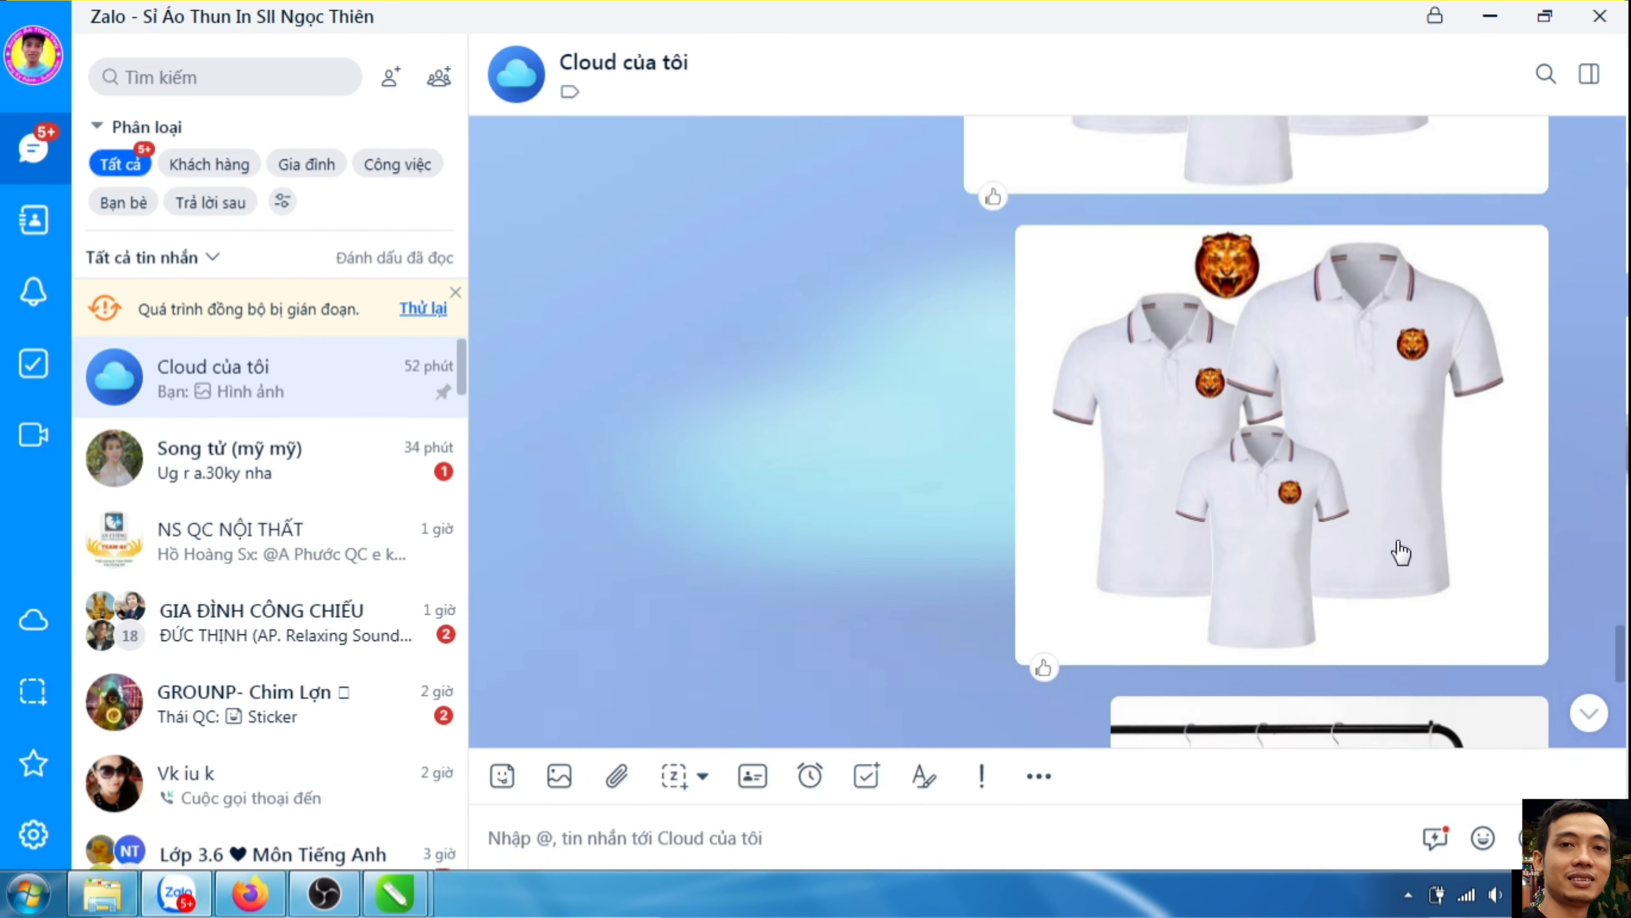
pyautogui.scroll(-5, 1400, 552)
pyautogui.scroll(10, 1399, 553)
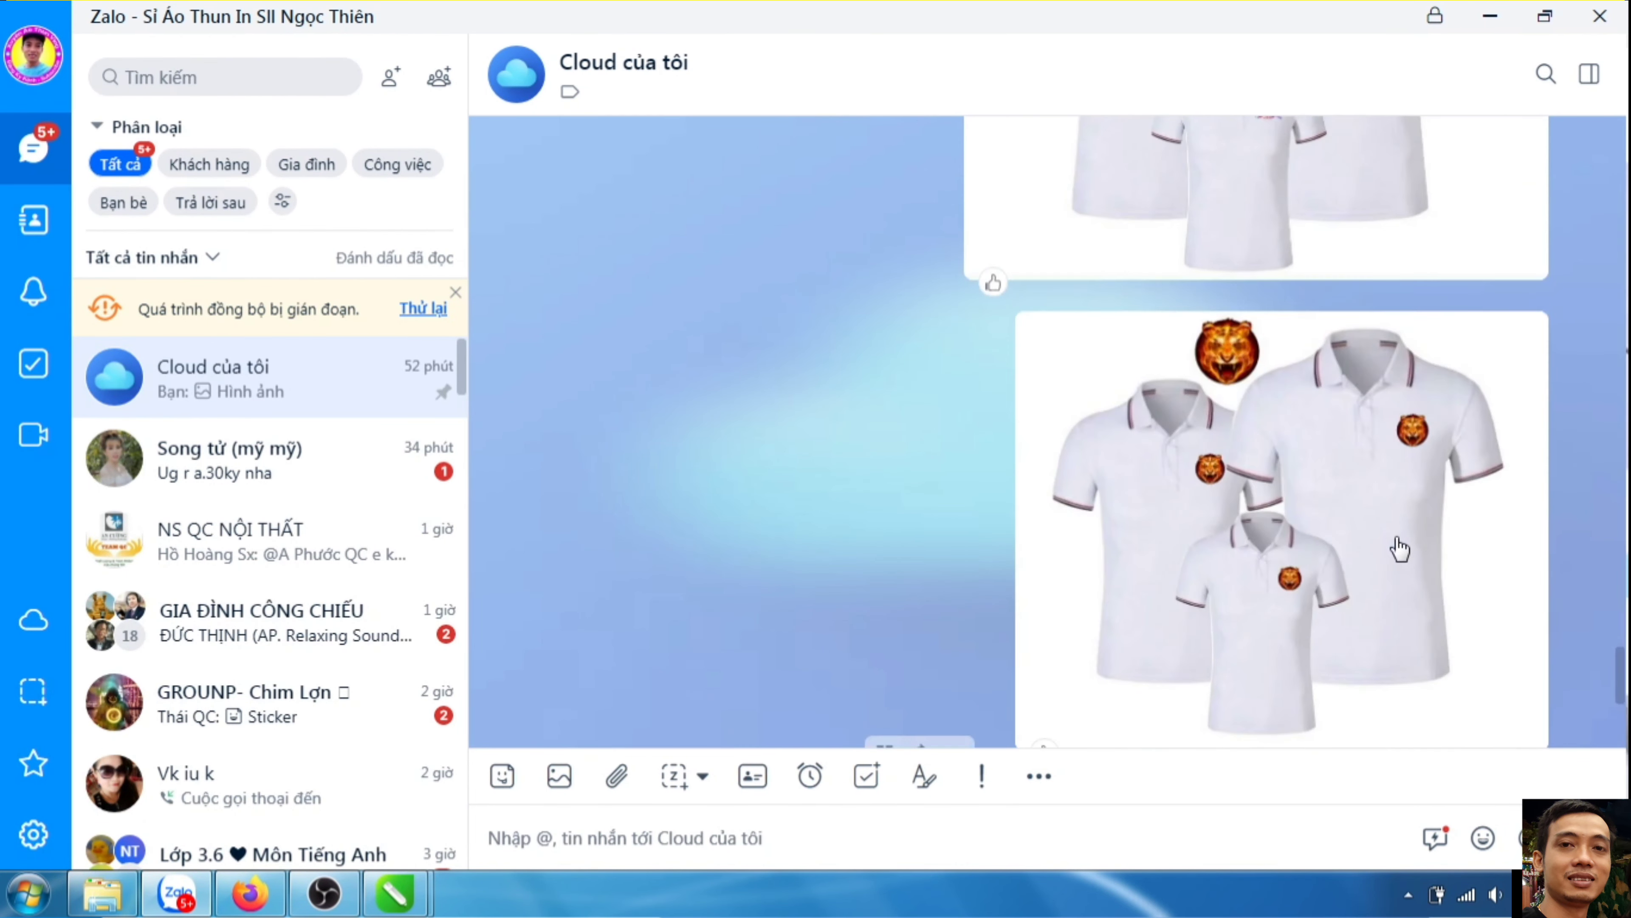
pyautogui.scroll(10, 1399, 550)
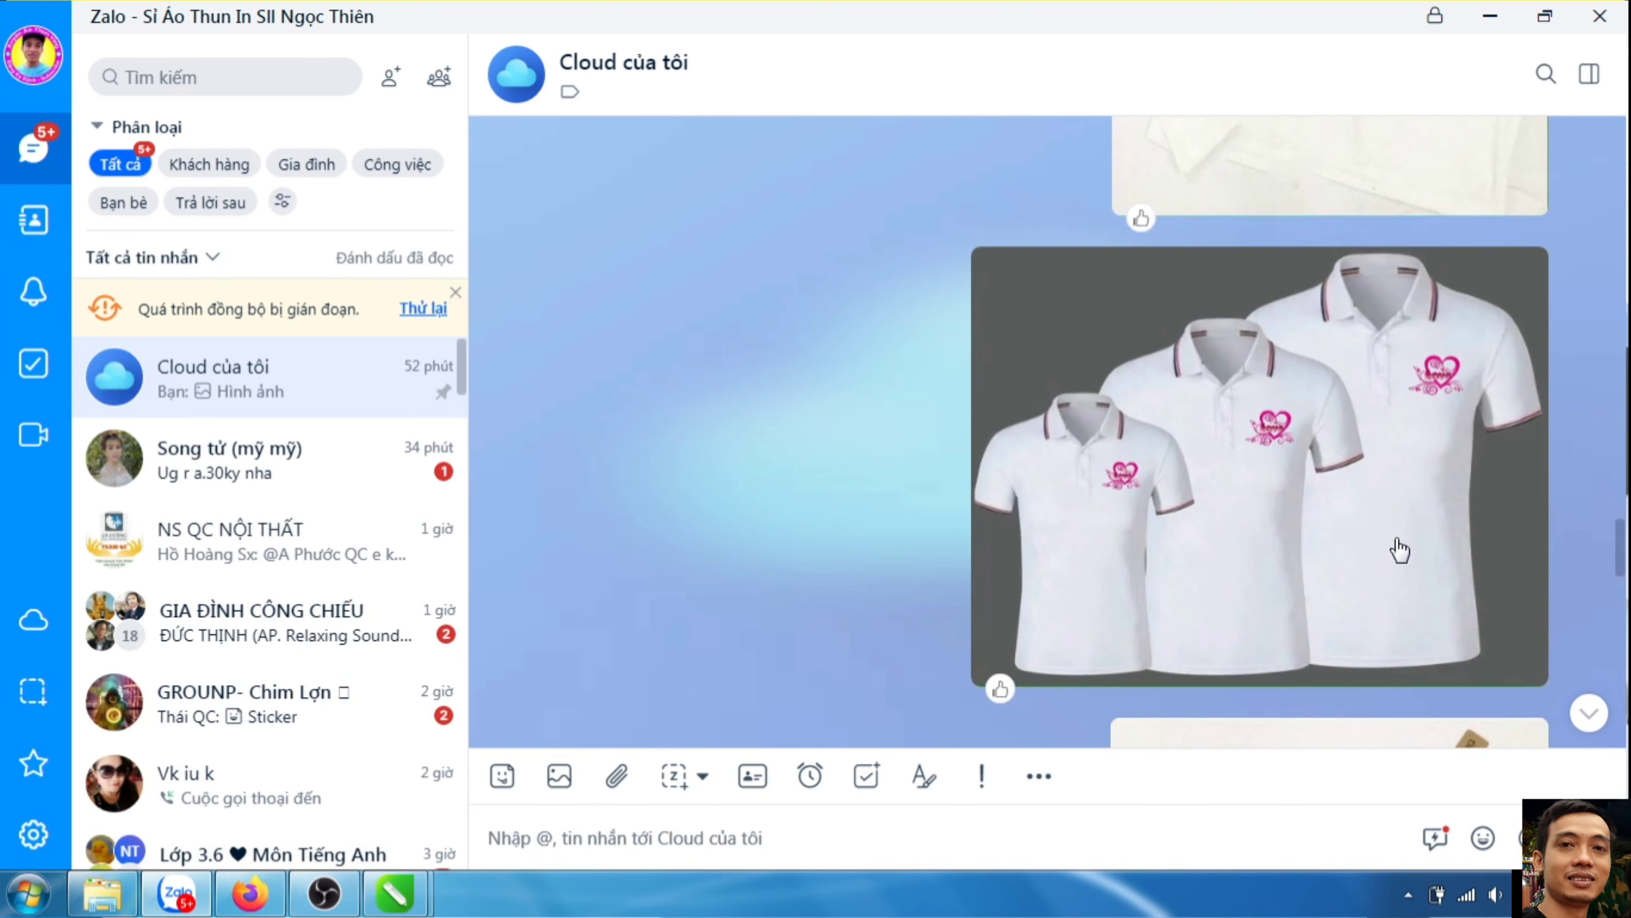
pyautogui.scroll(3, 1400, 550)
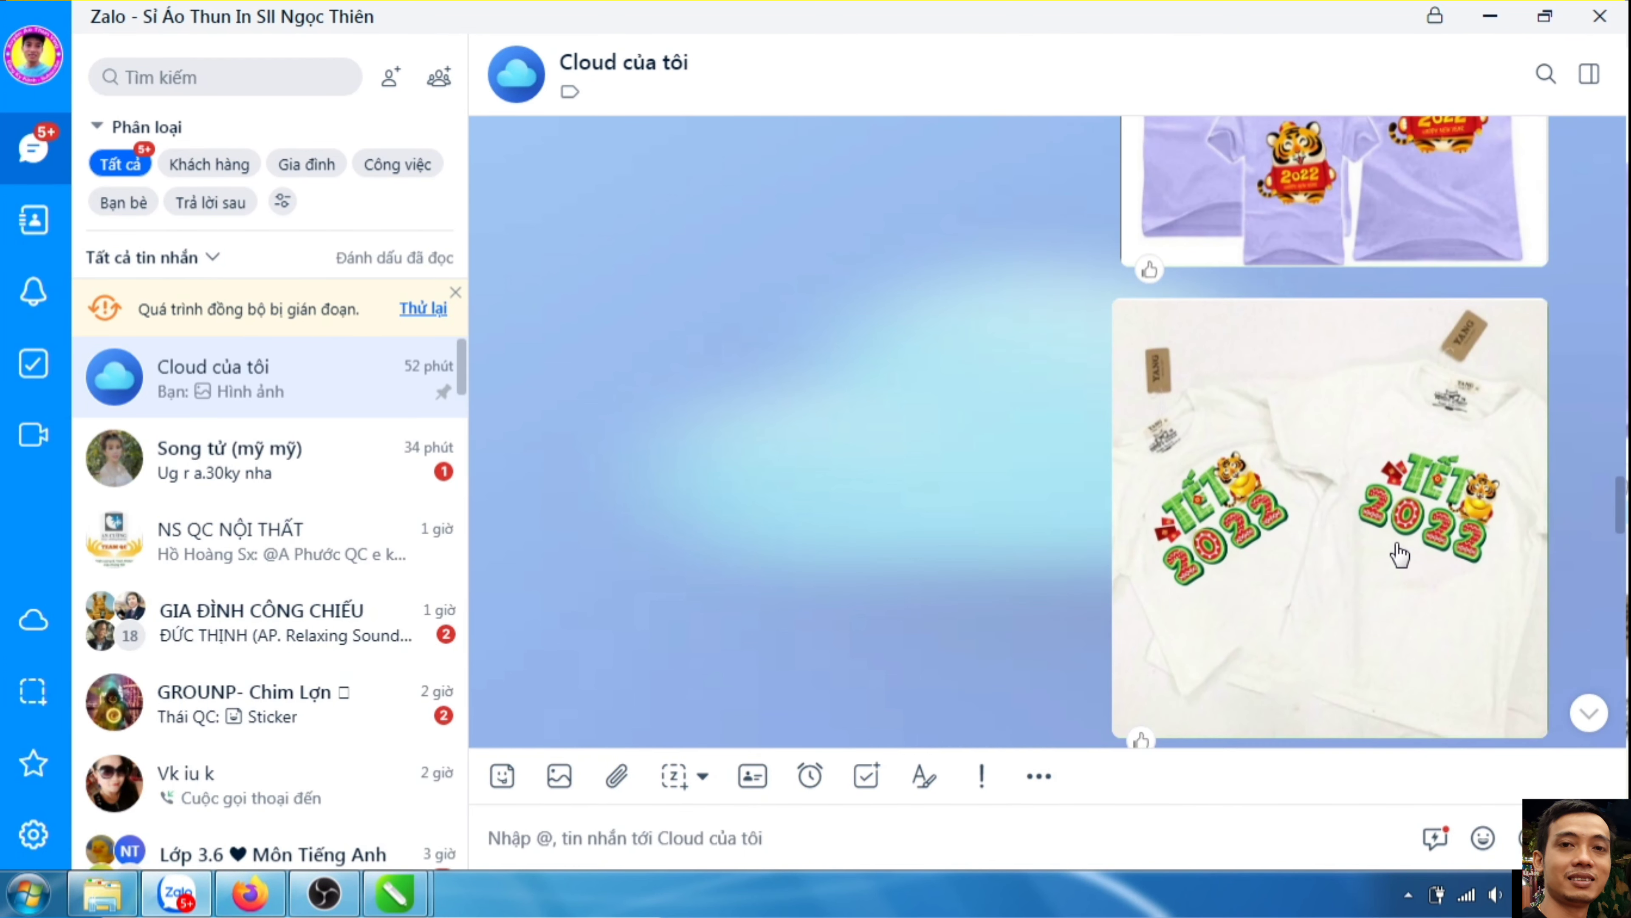
pyautogui.scroll(-8, 1399, 552)
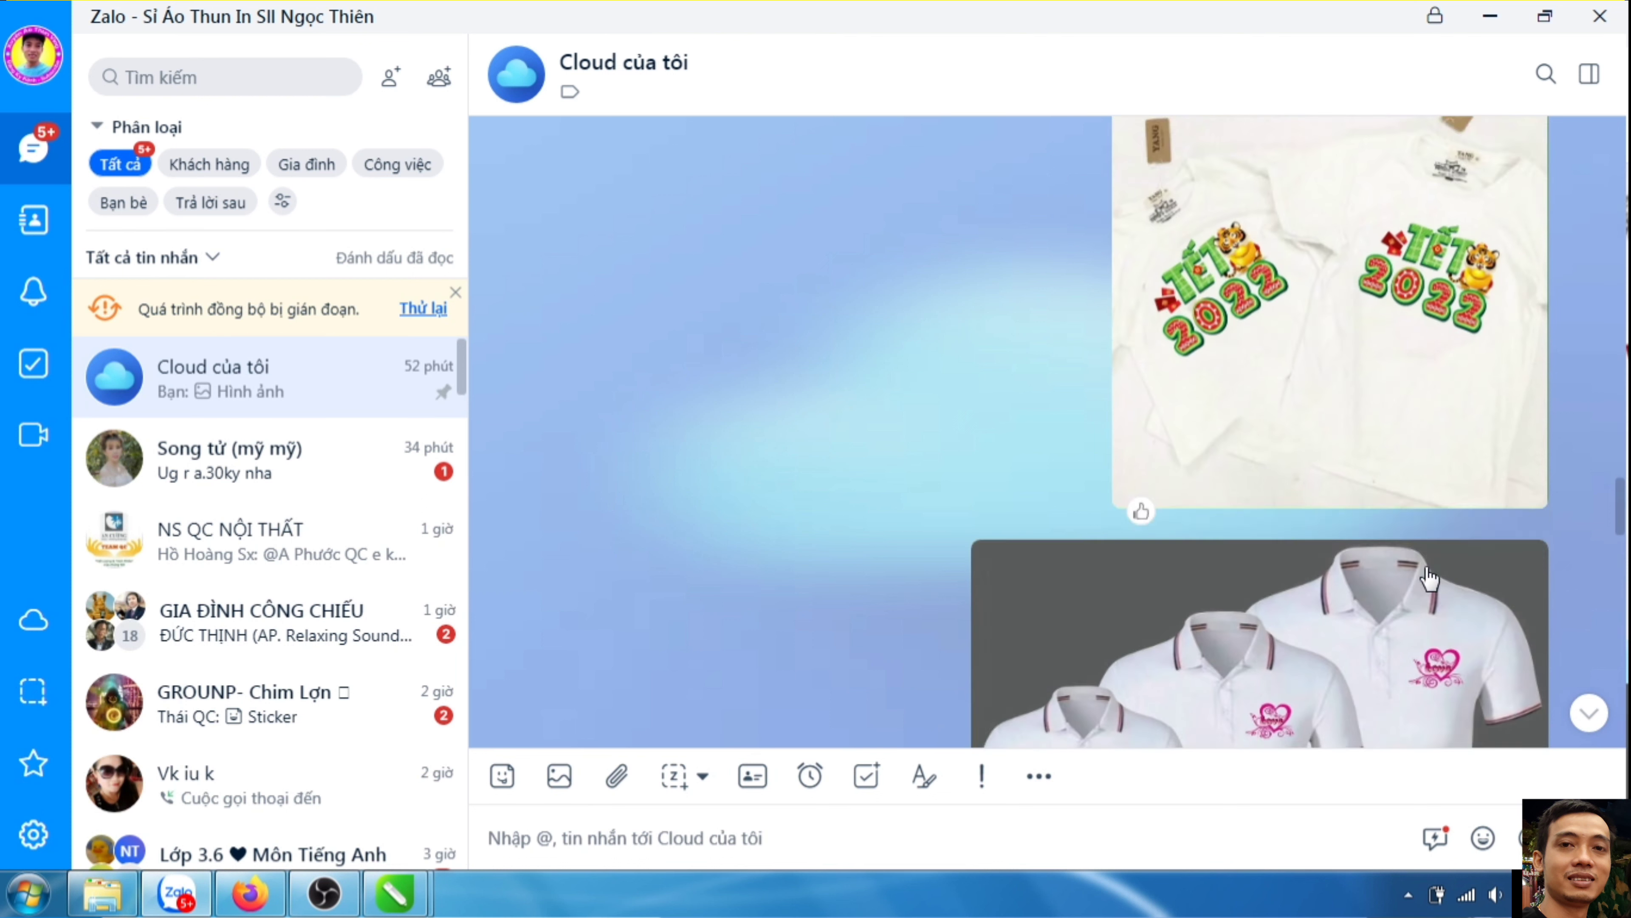
pyautogui.scroll(6, 1204, 366)
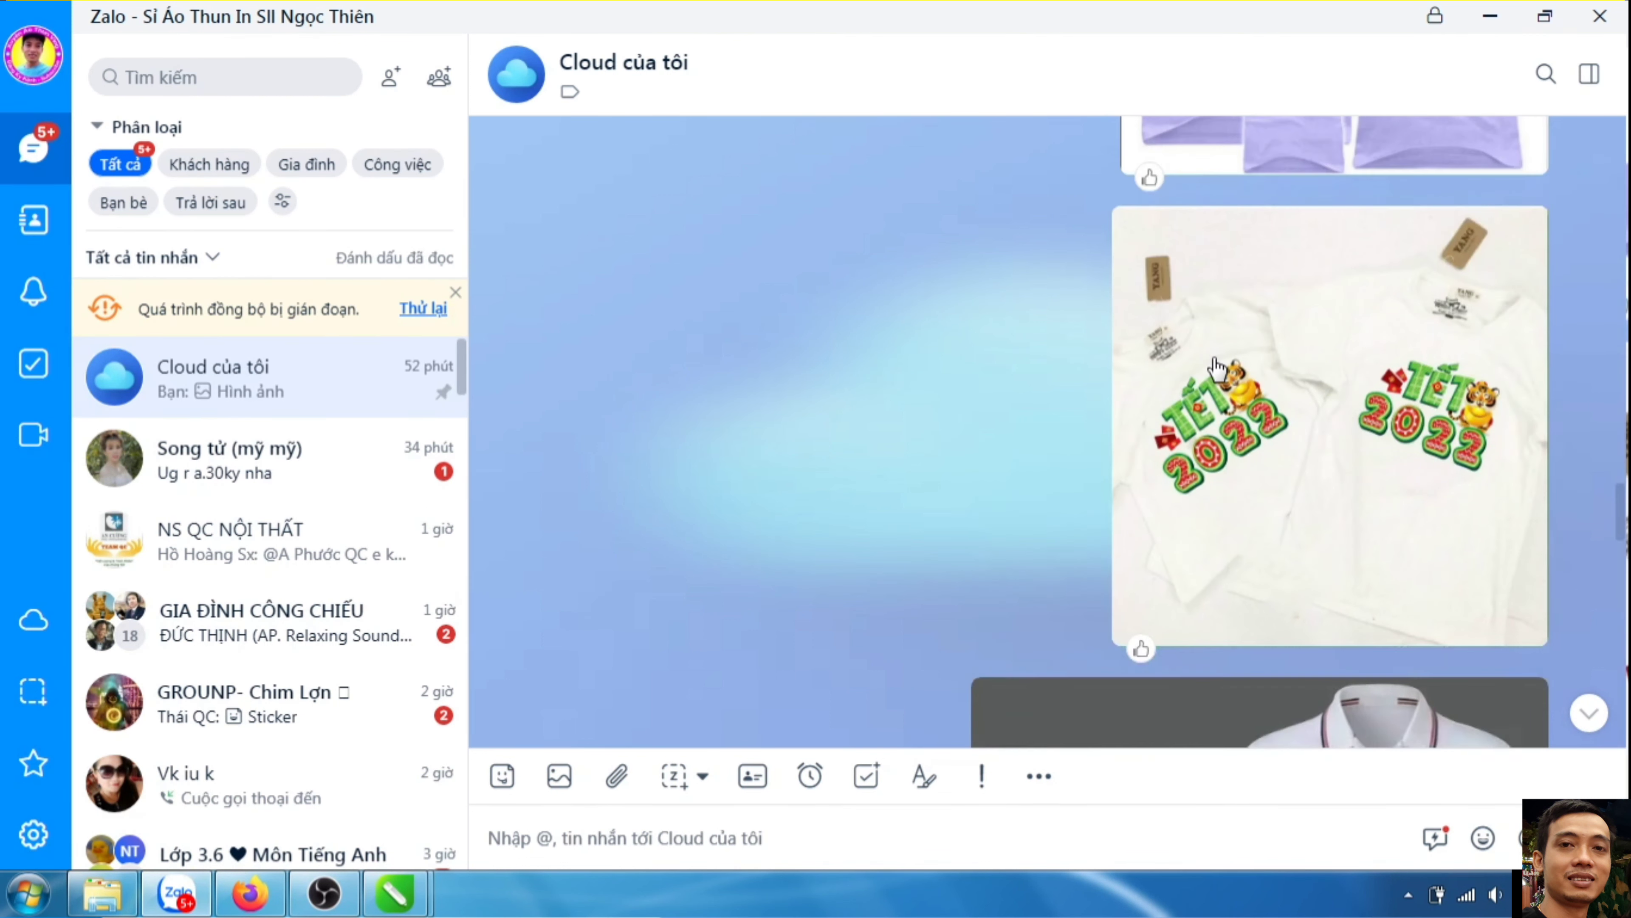
pyautogui.scroll(6, 1290, 431)
pyautogui.scroll(-6, 1461, 578)
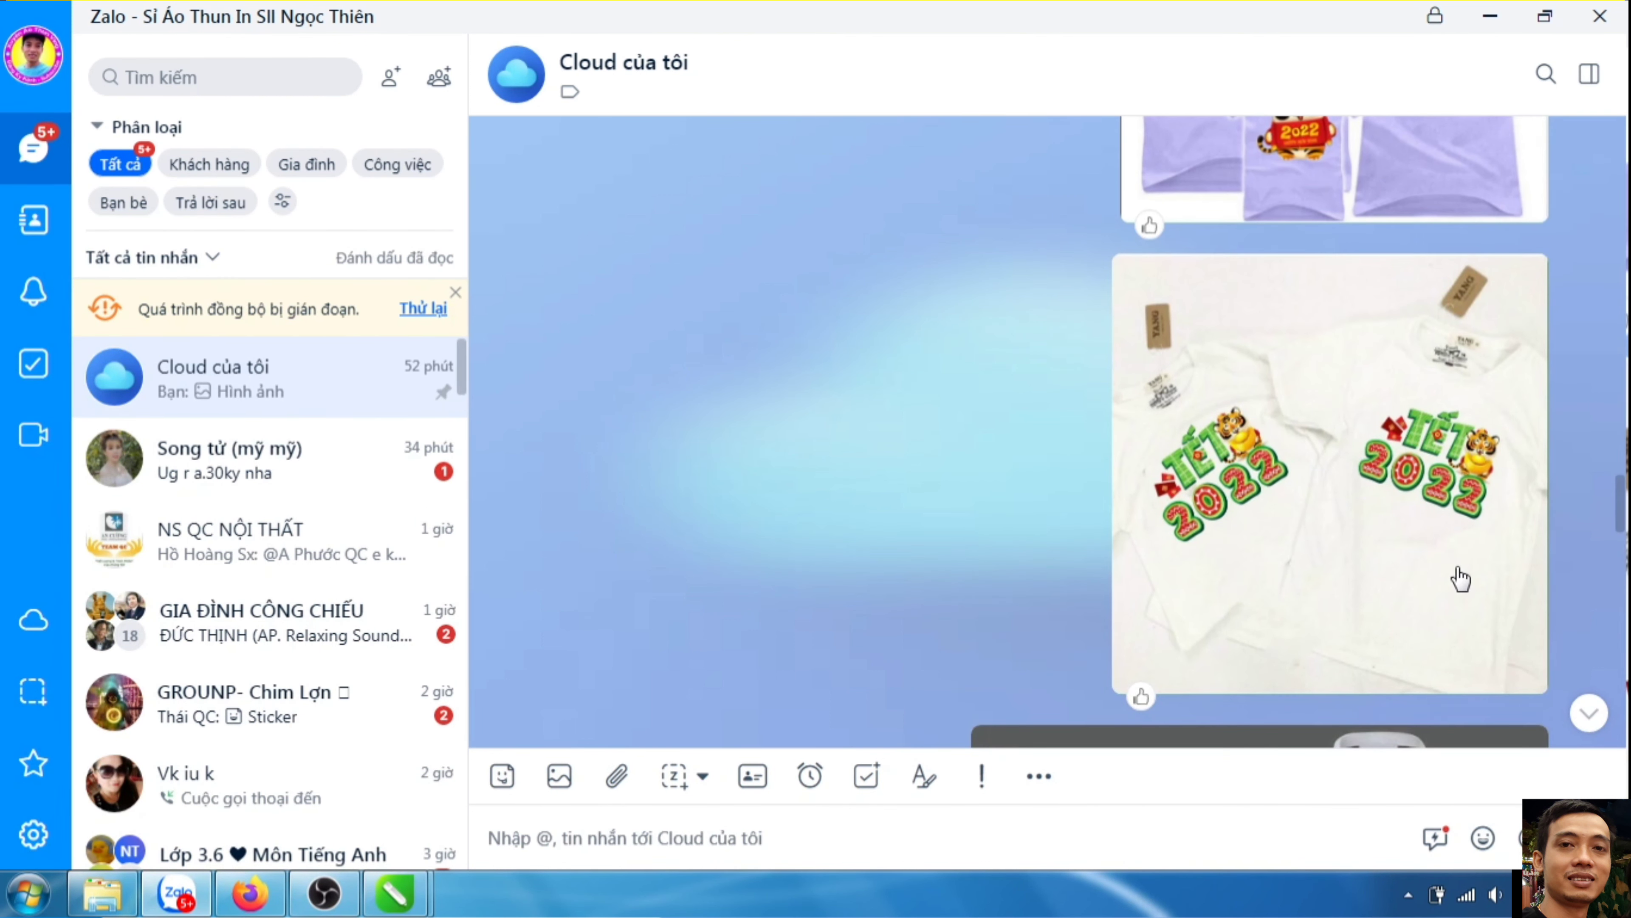
pyautogui.scroll(-3, 1438, 540)
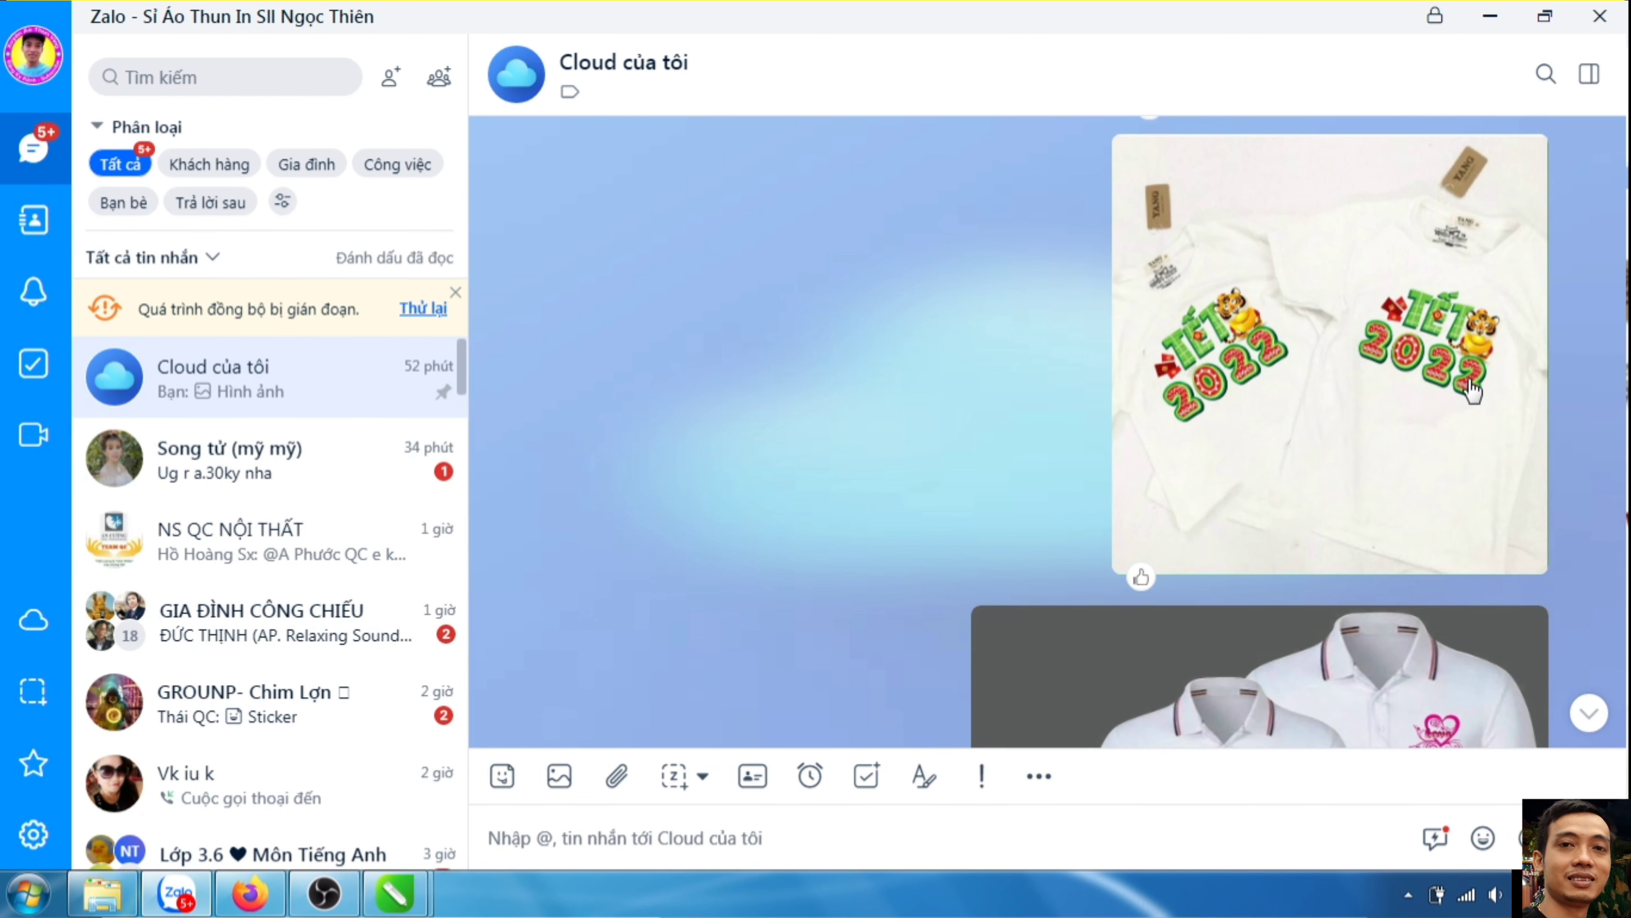
pyautogui.scroll(3, 1417, 401)
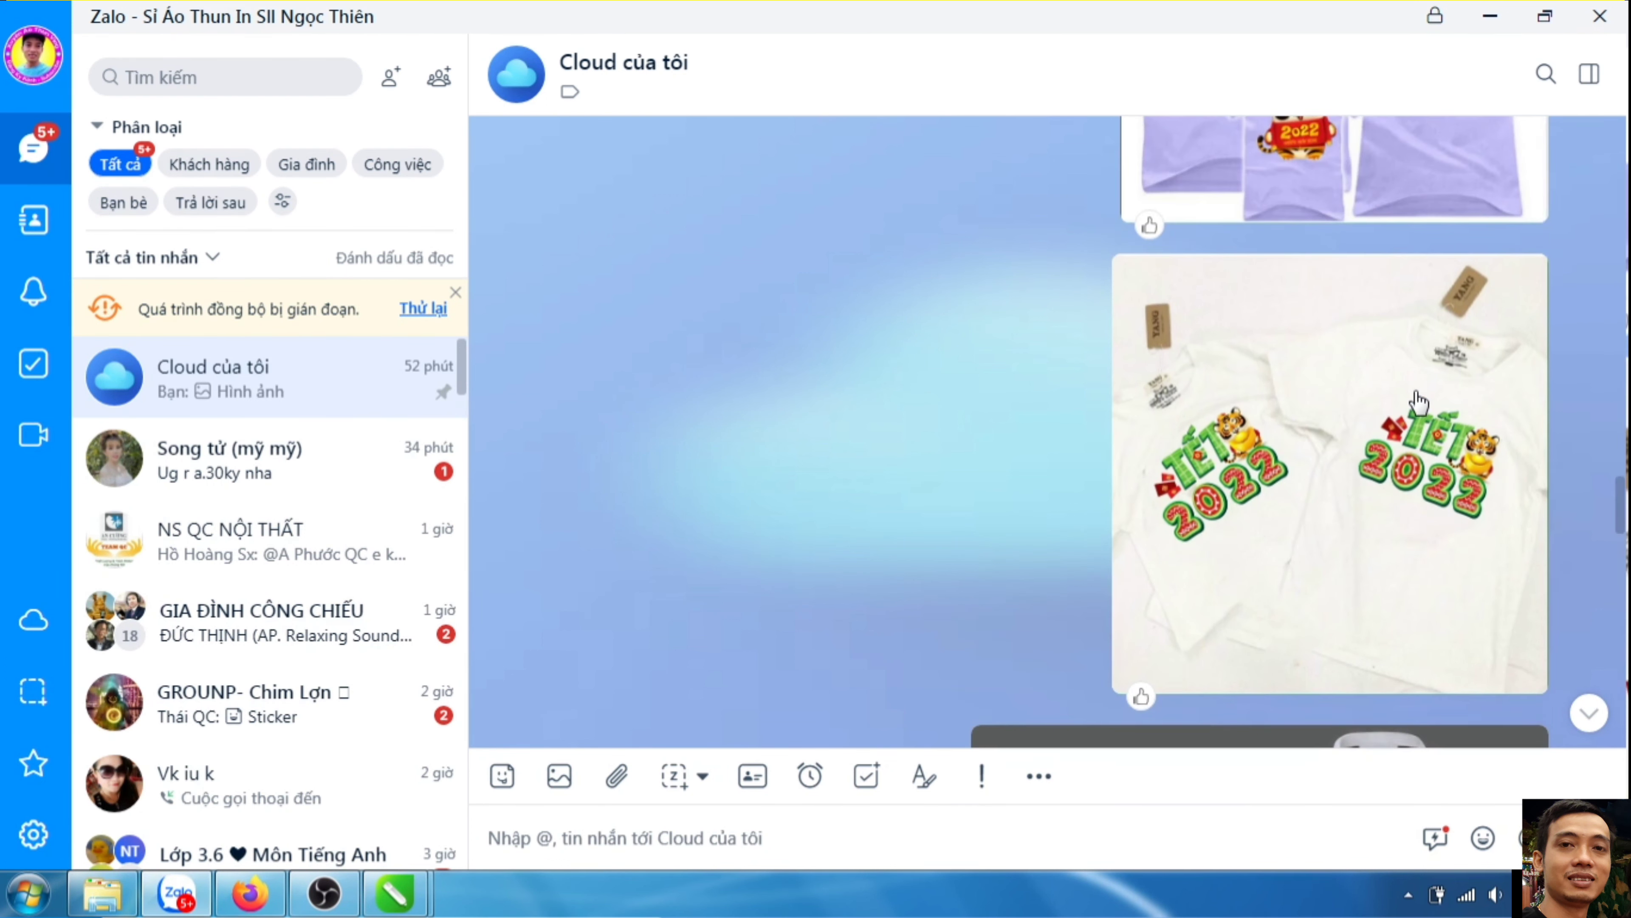